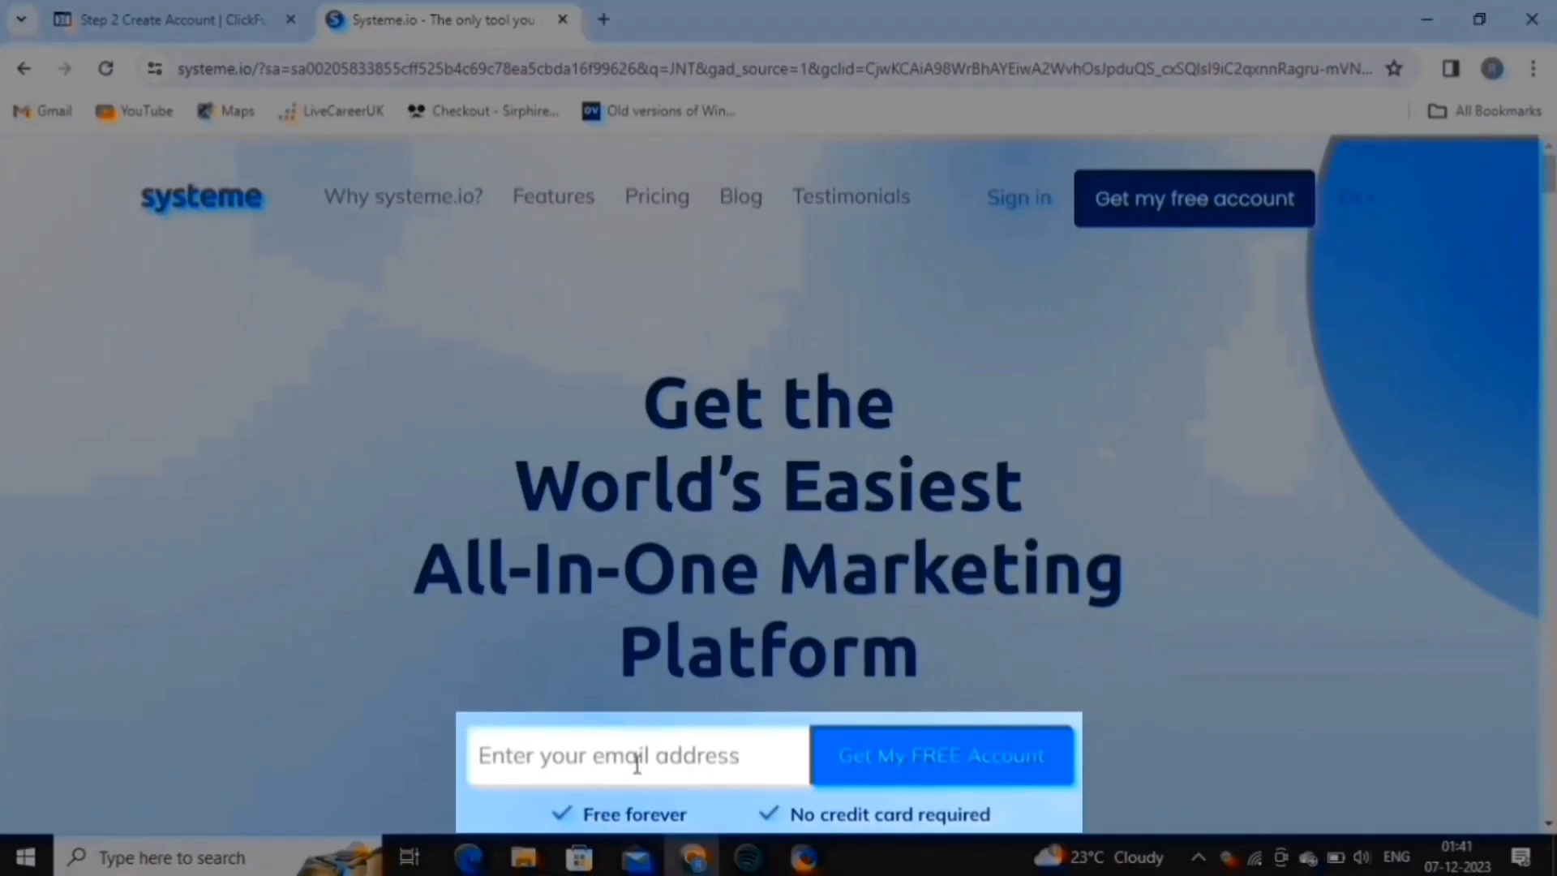
Sign up for a free Systeme.io account with the saved email address.
click(638, 753)
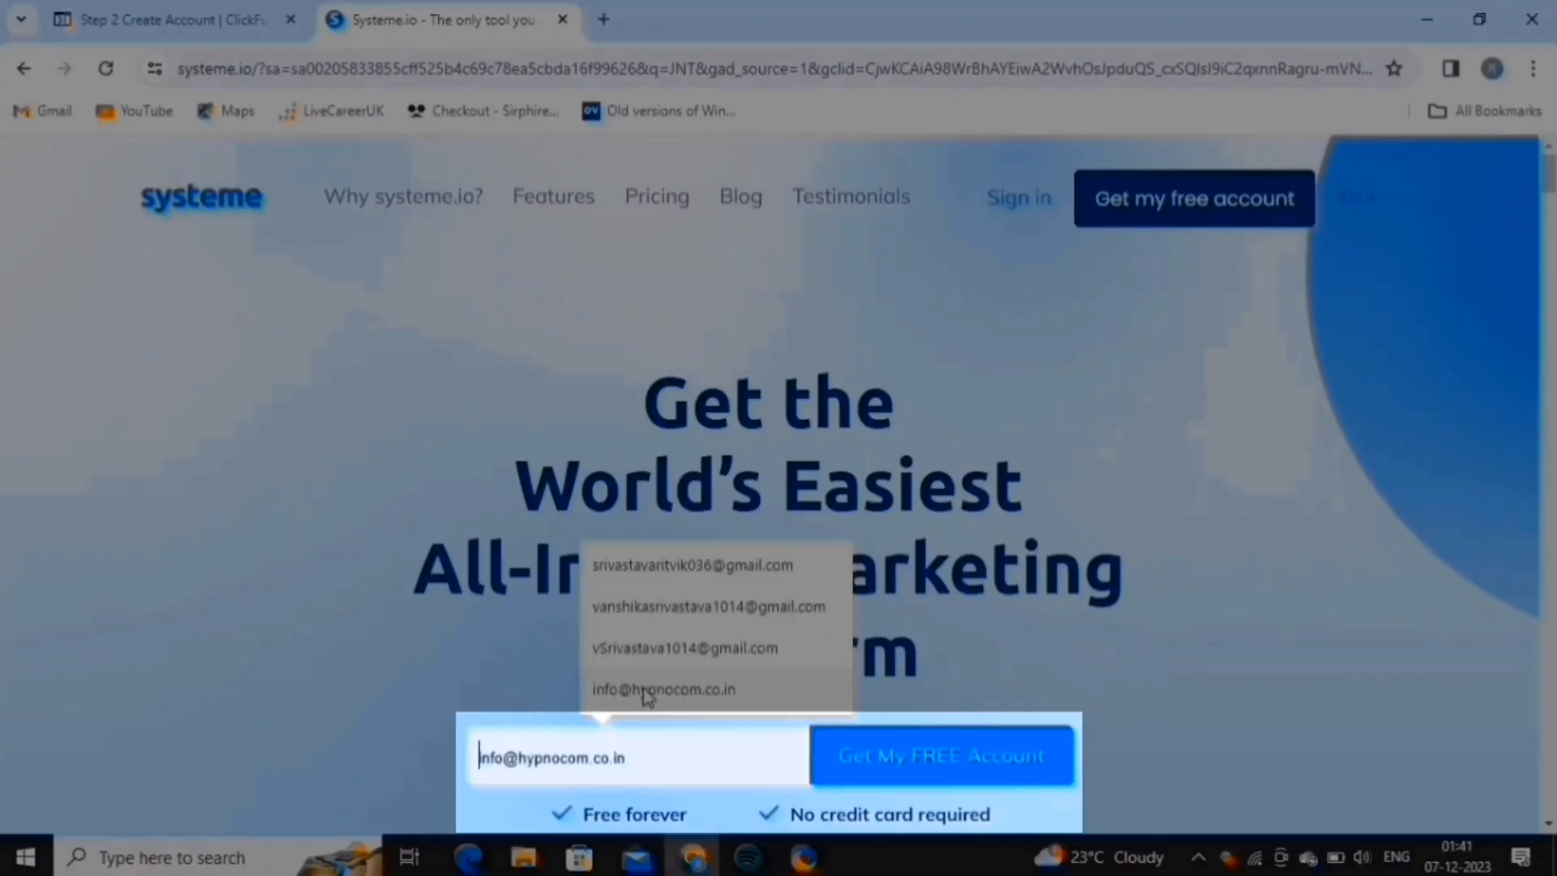
click(678, 566)
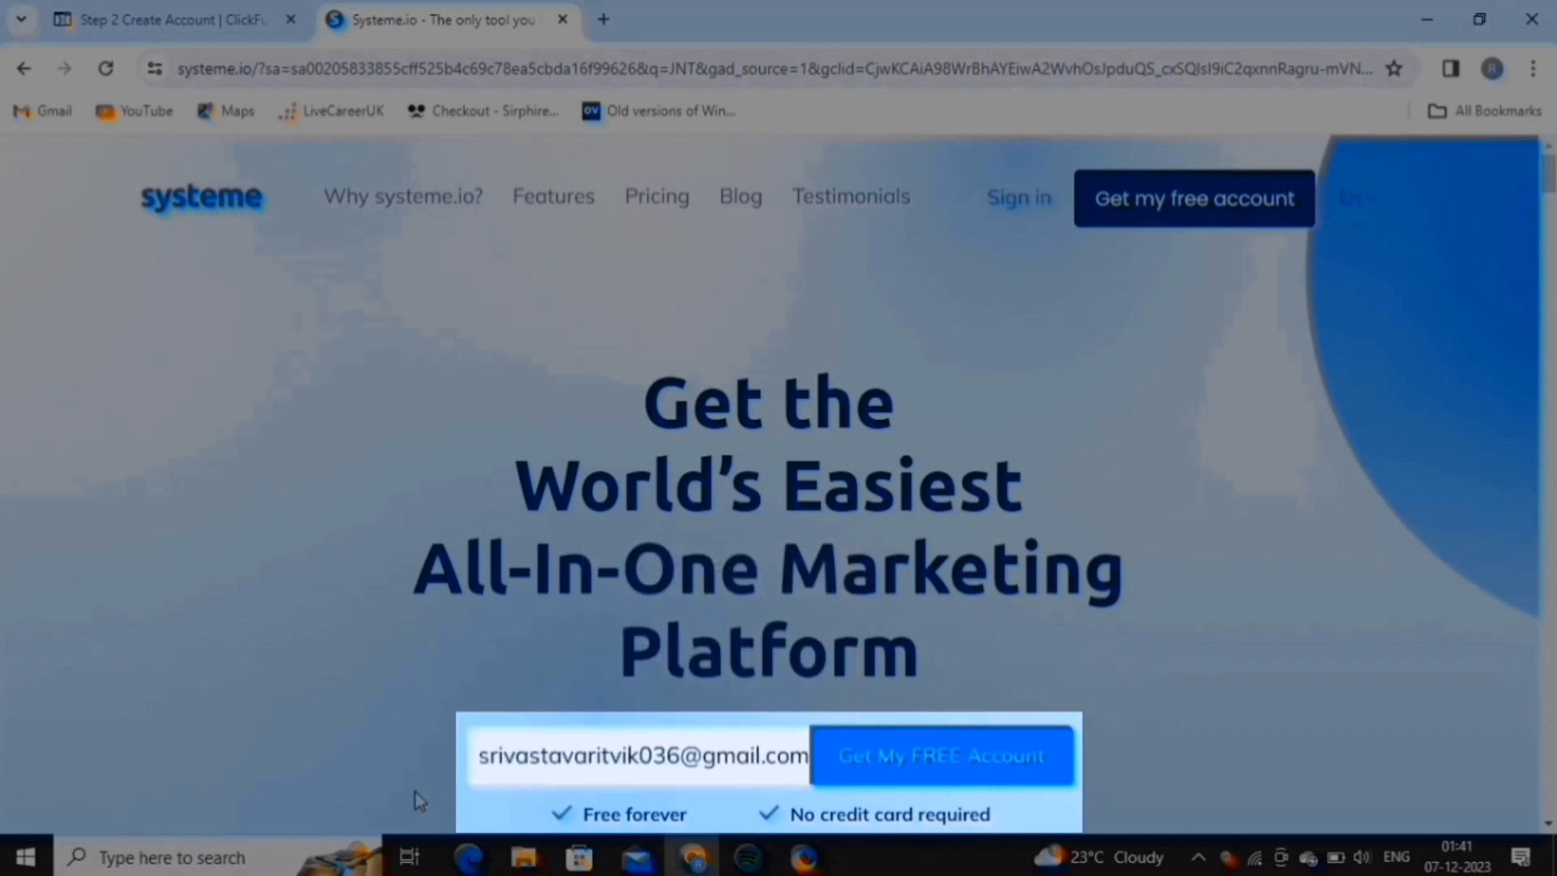
click(941, 772)
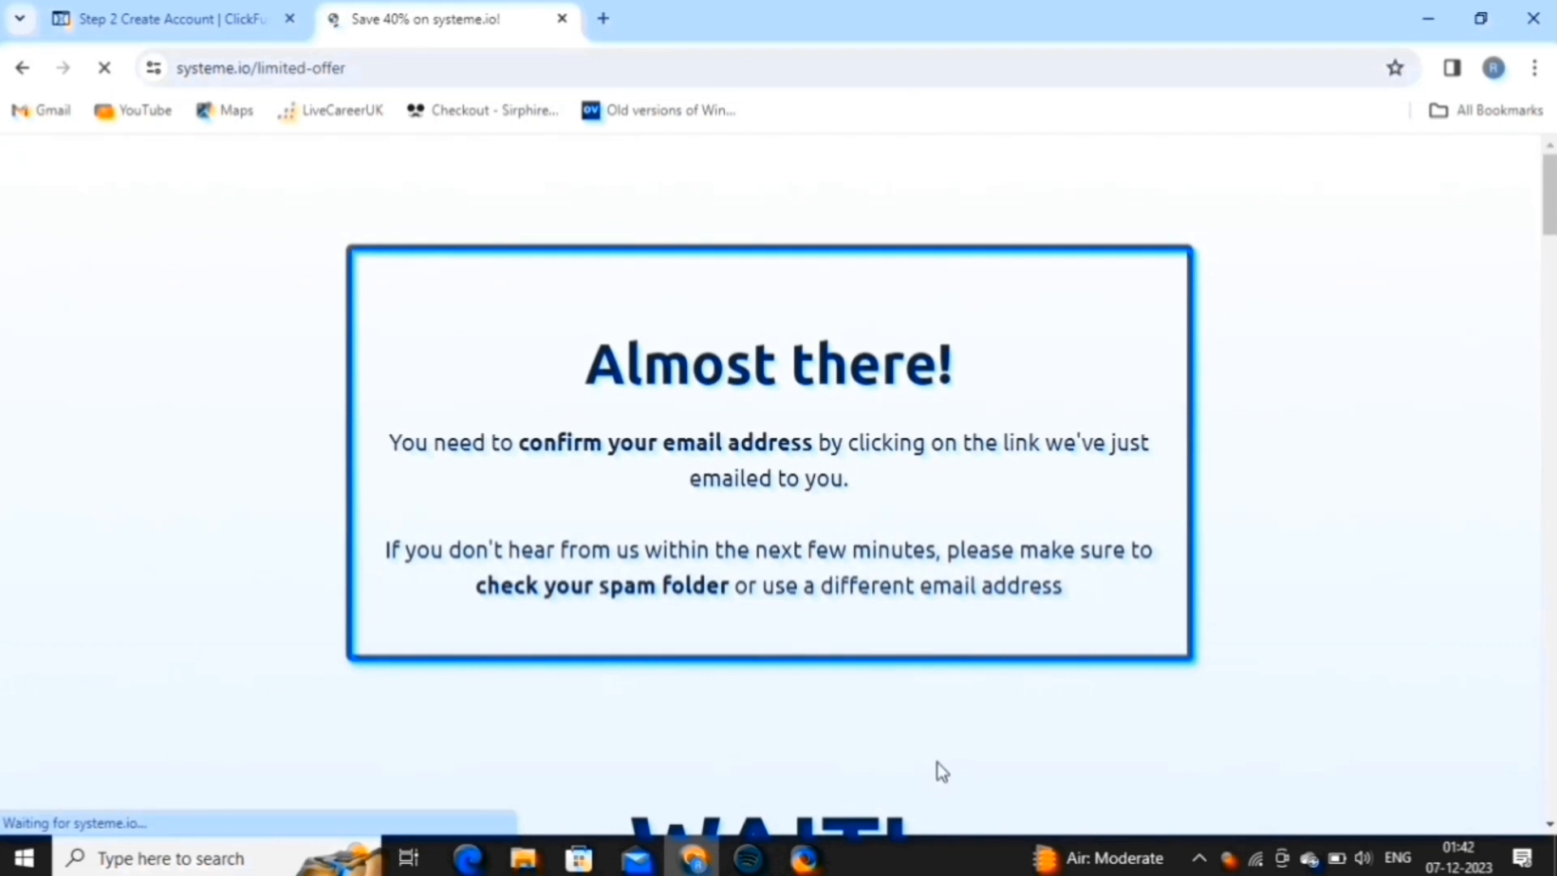
Open the Systeme.io confirmation email in Gmail and follow its confirmation link.
click(42, 112)
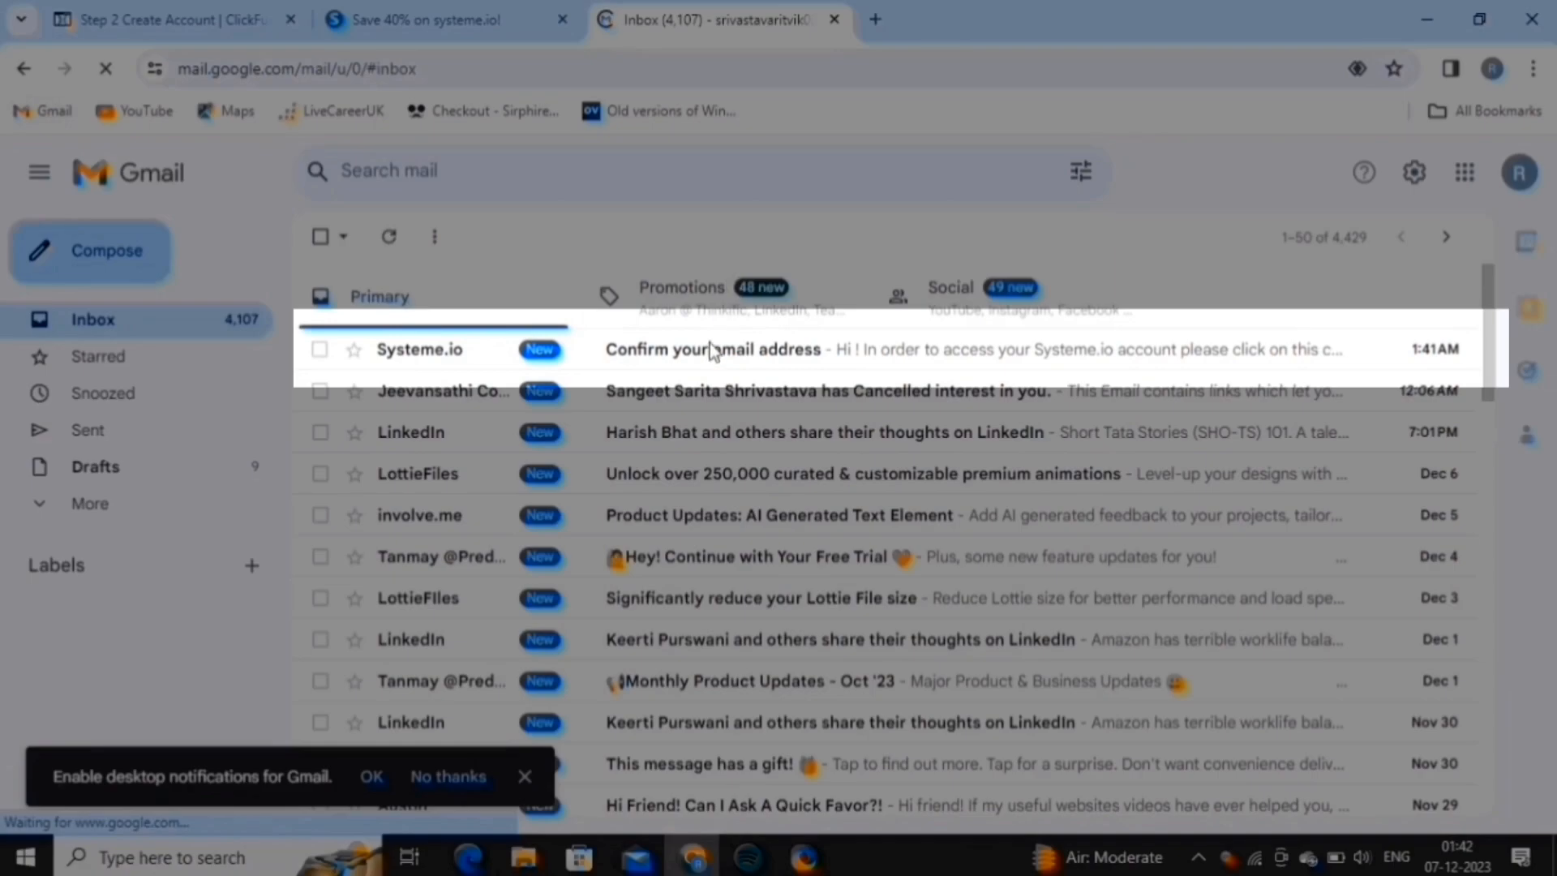
click(711, 350)
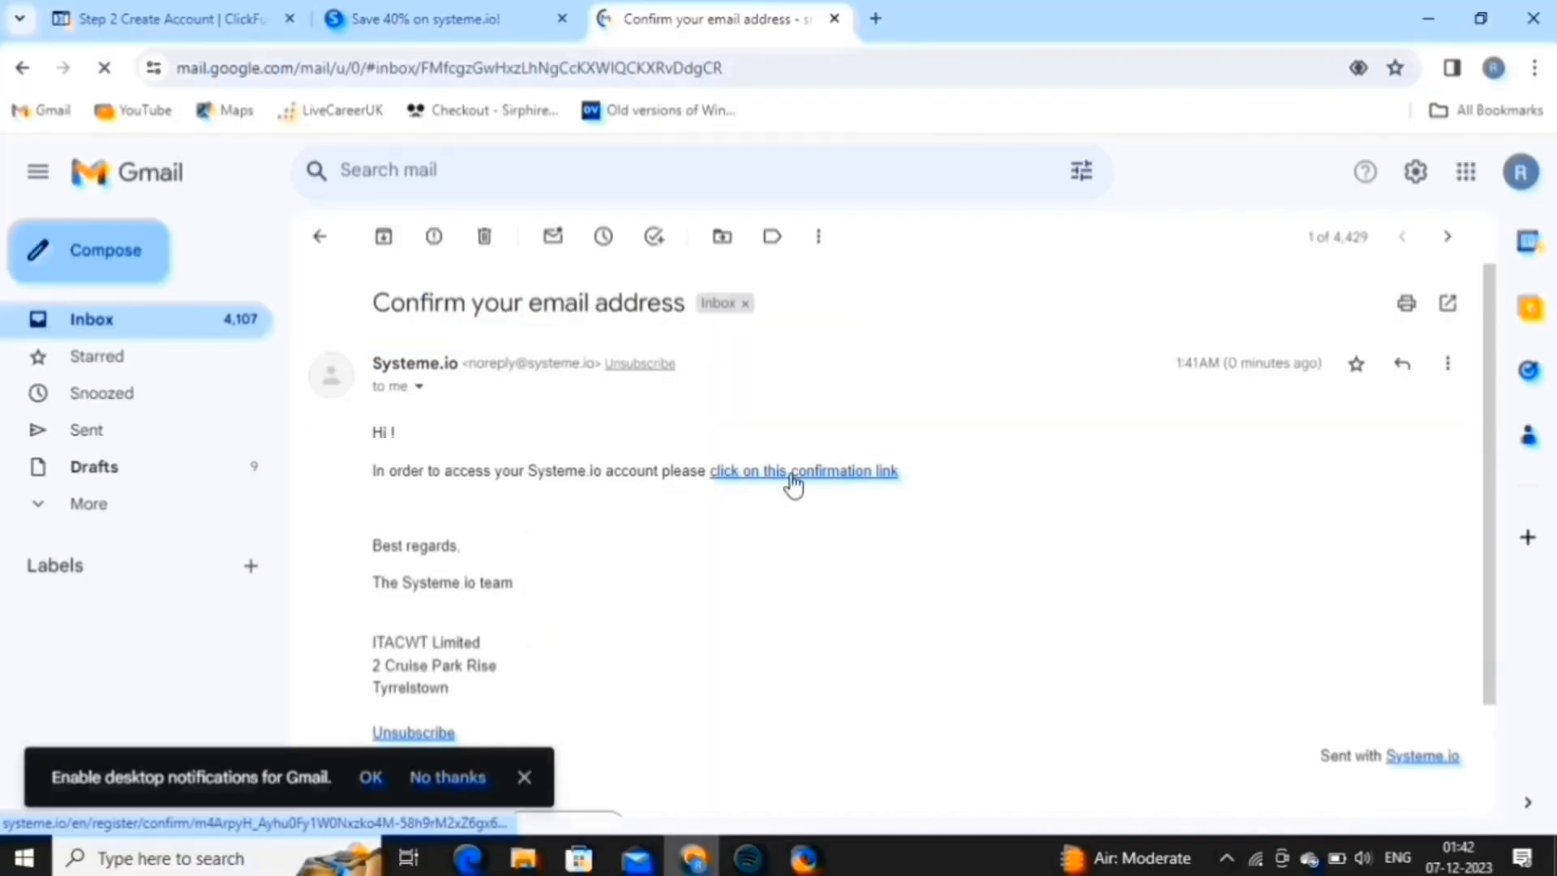
click(792, 473)
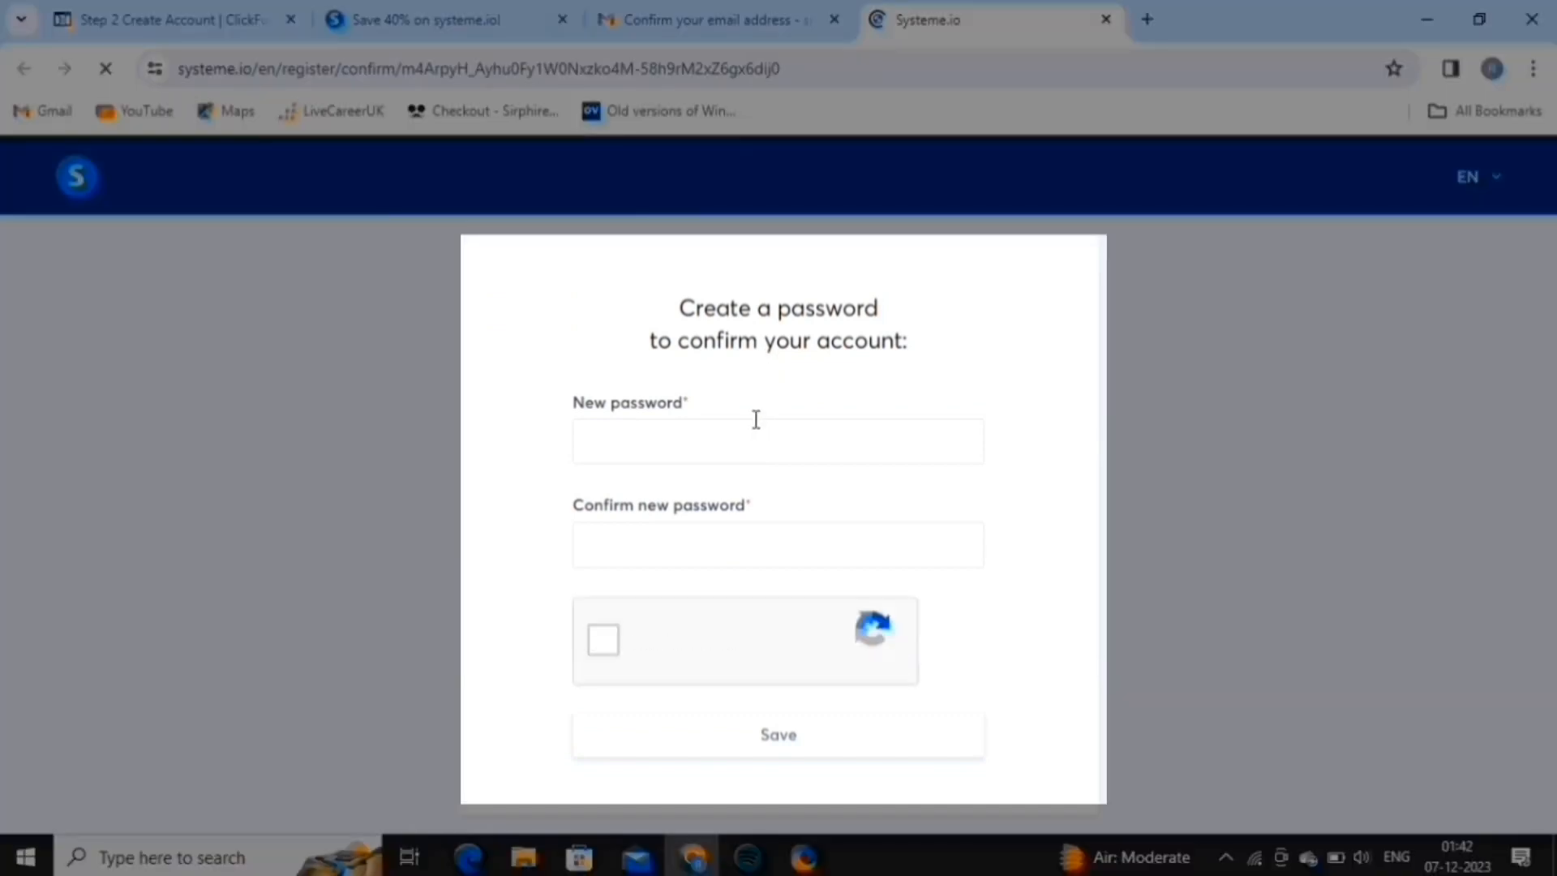
Enter the new account password to confirm the account.
click(755, 421)
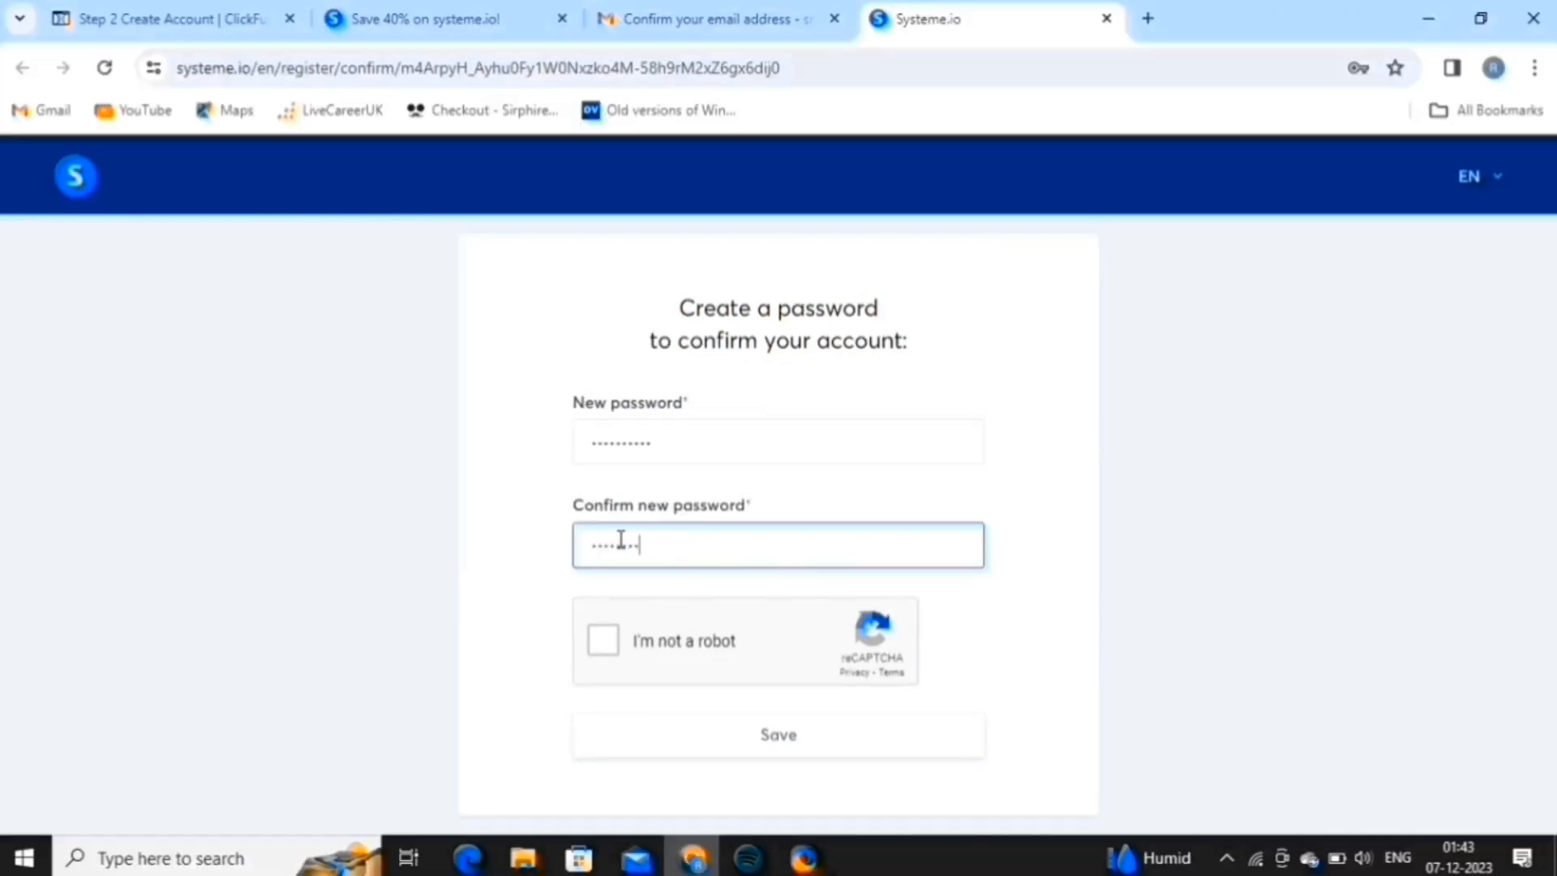
text(•••)
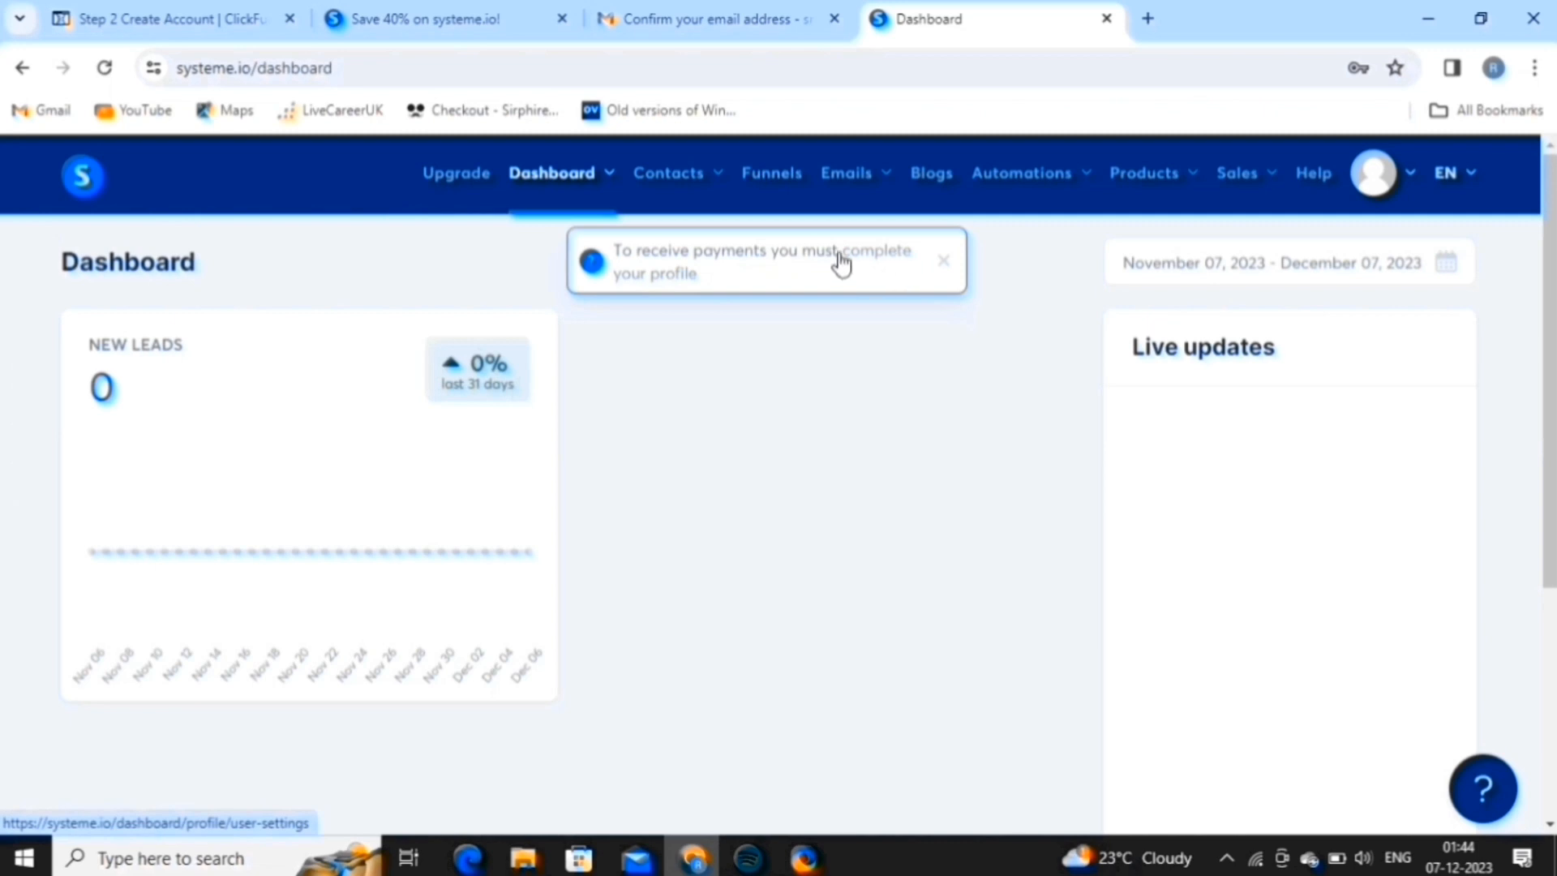
Fill in the account holder's name, address, postal code, state and phone, then save the profile.
click(892, 253)
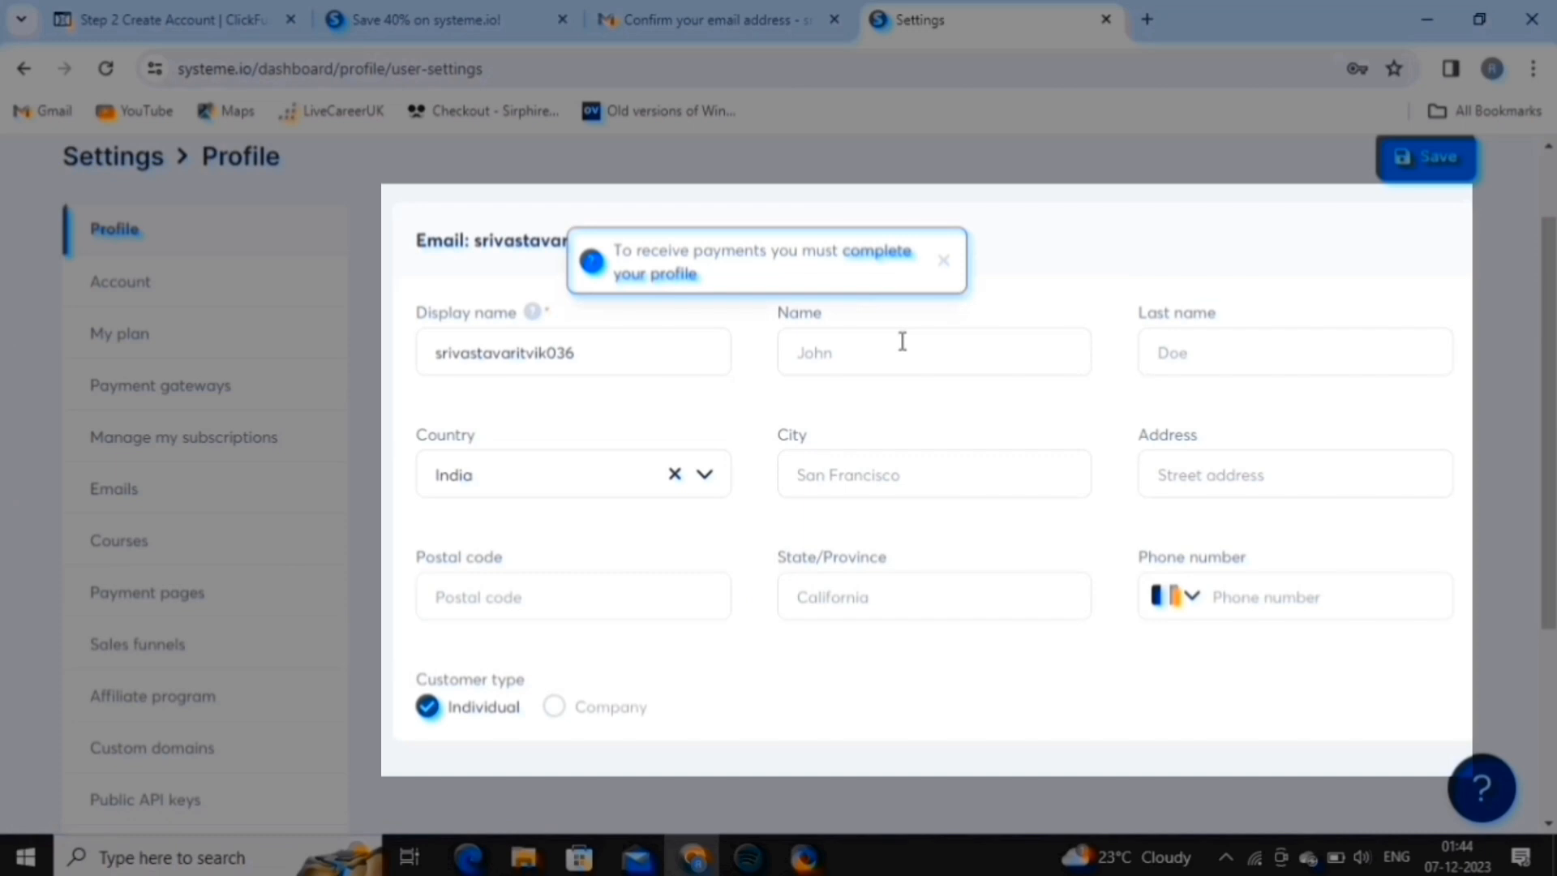
click(902, 341)
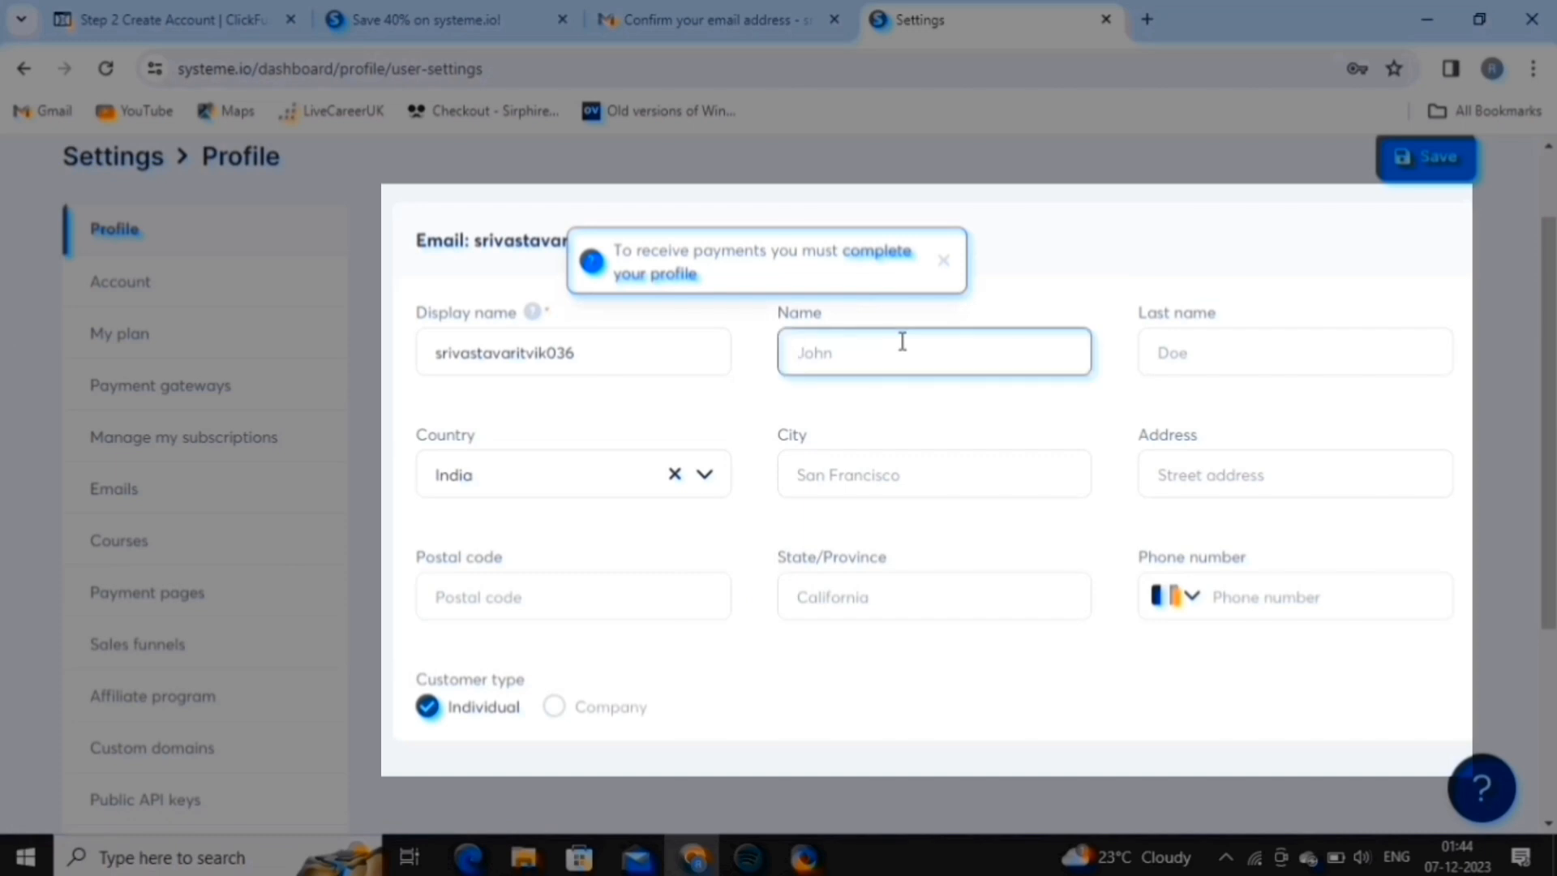
text(Vanshika)
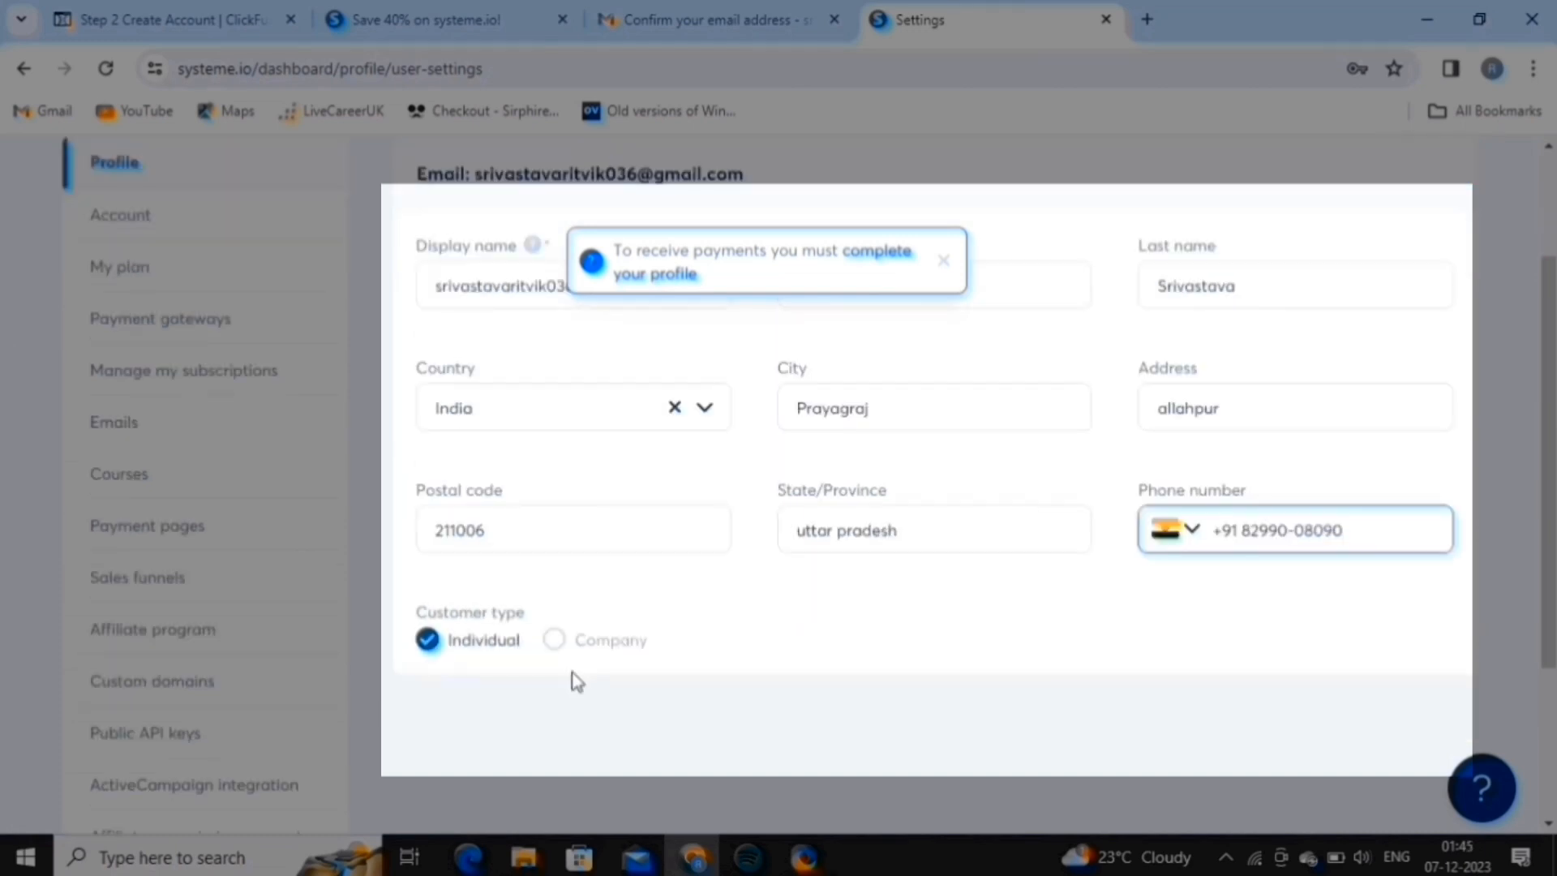
scroll(740, 677, up, 1)
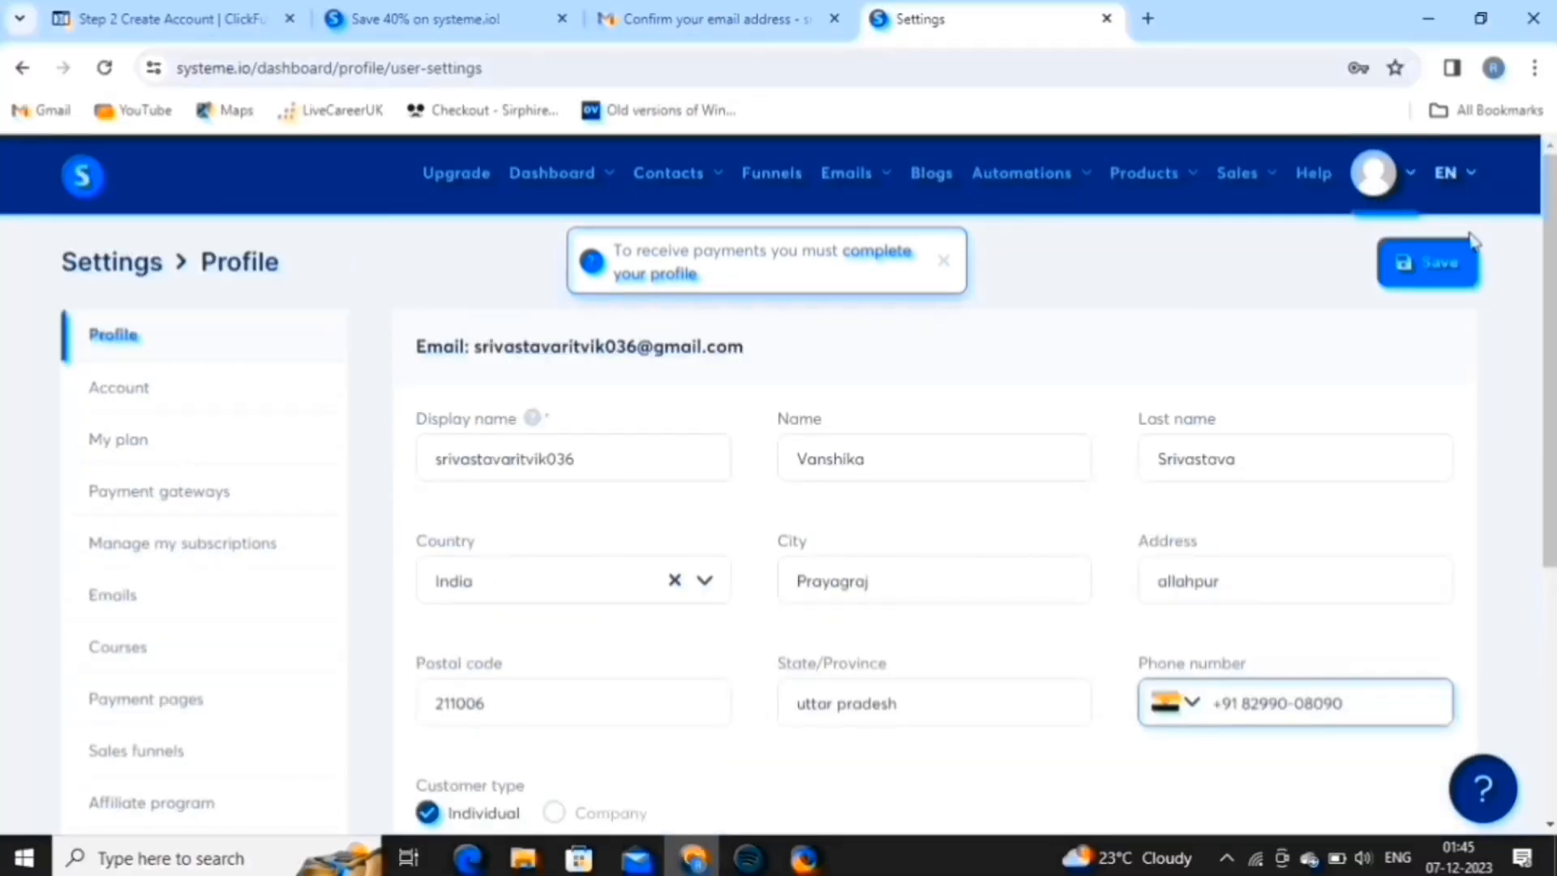
click(1454, 278)
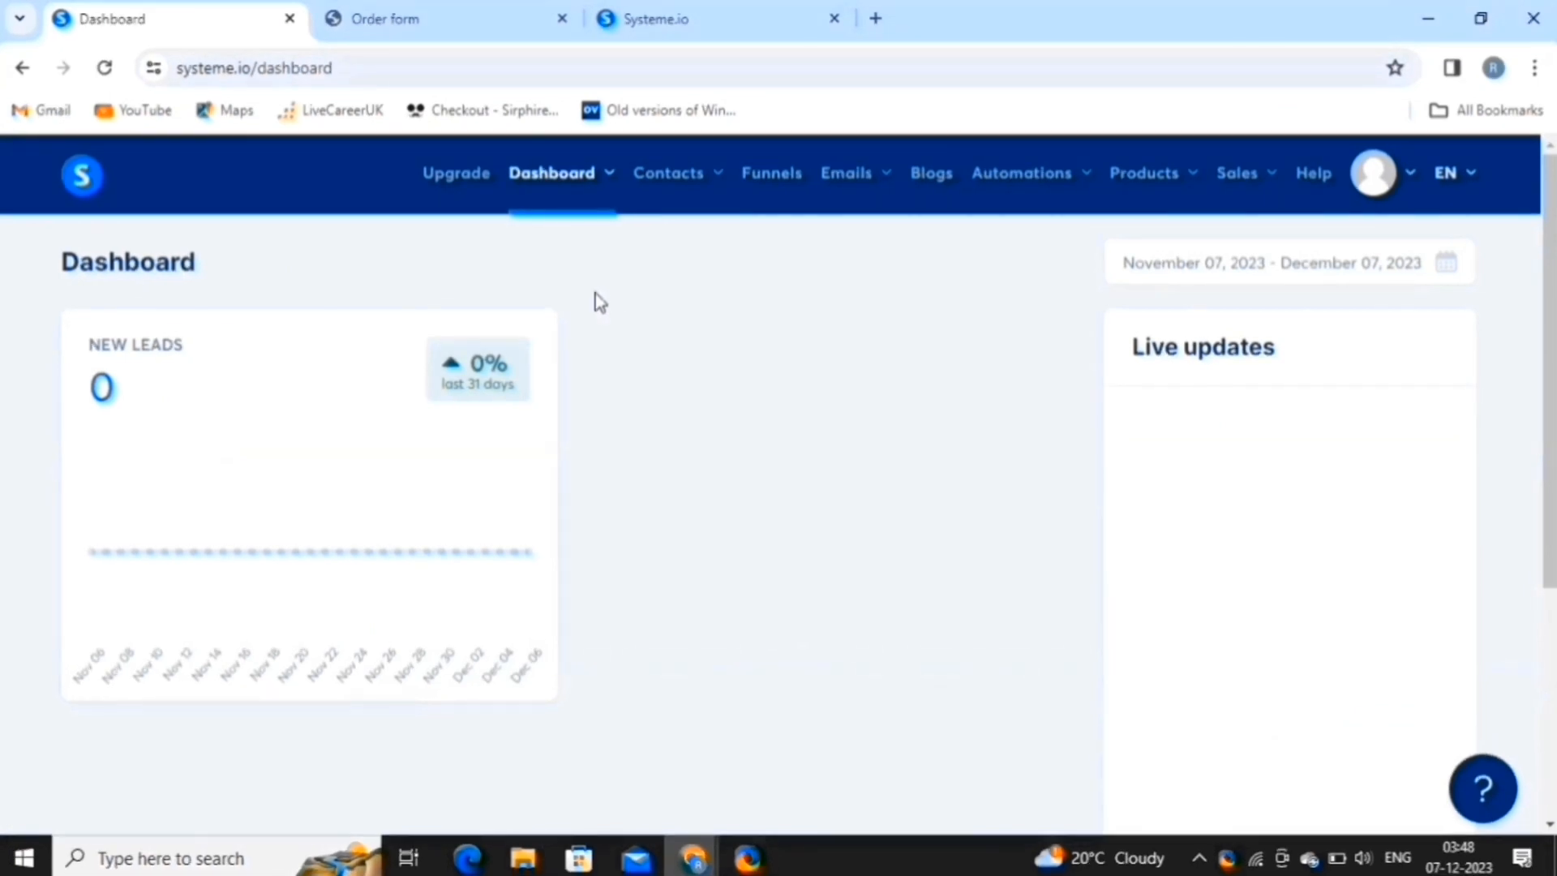
Create funnel 'FREE 7-Days Sales & Marketing Training Program' with Build an audience goal and Indian rupee currency.
click(776, 180)
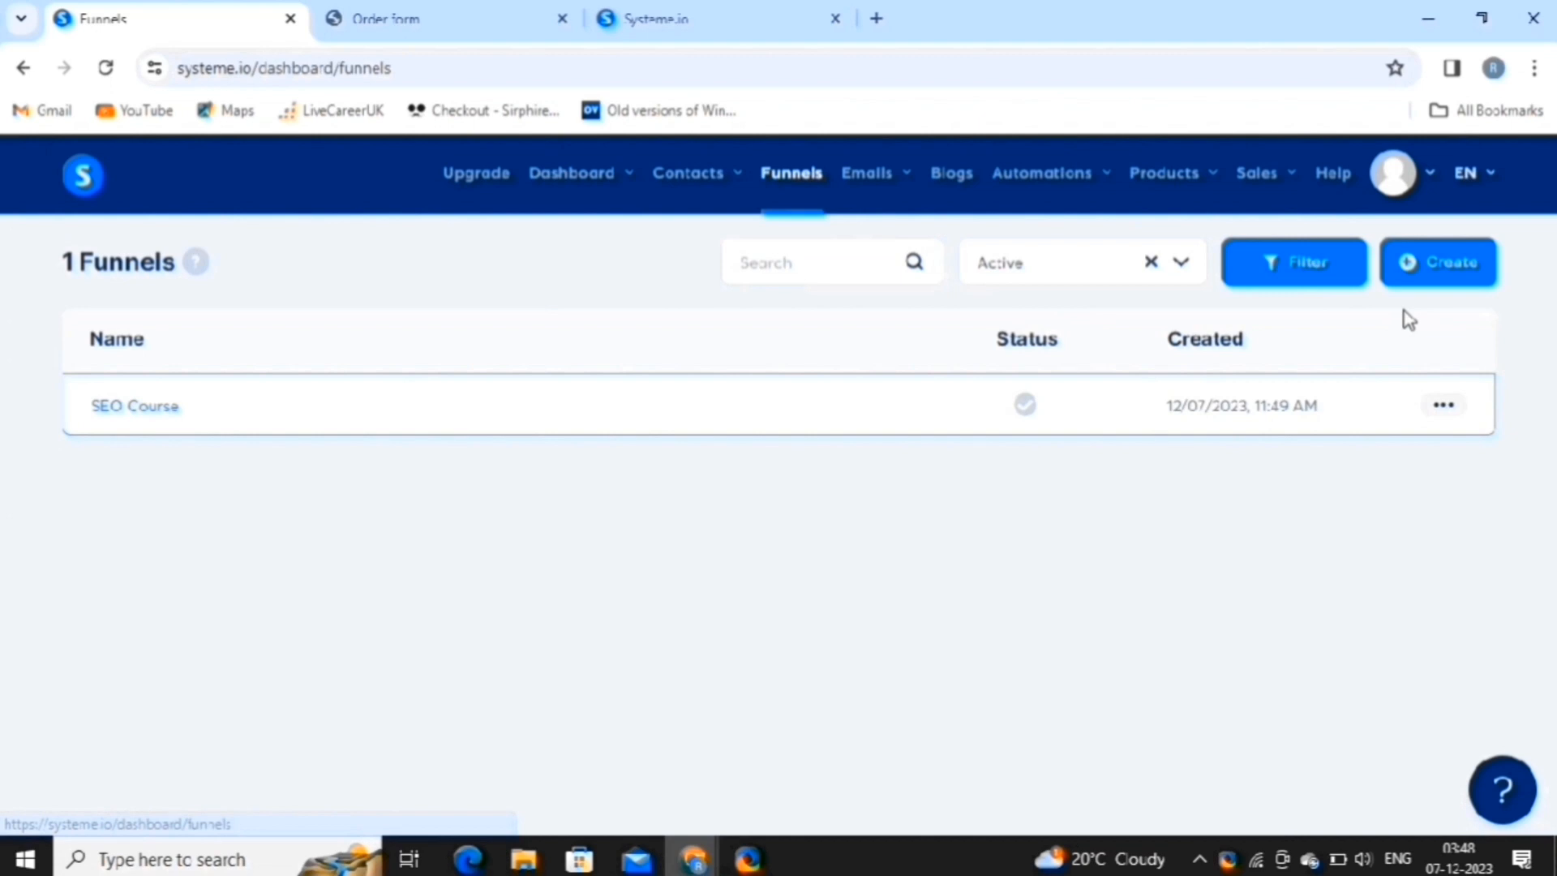
click(1444, 276)
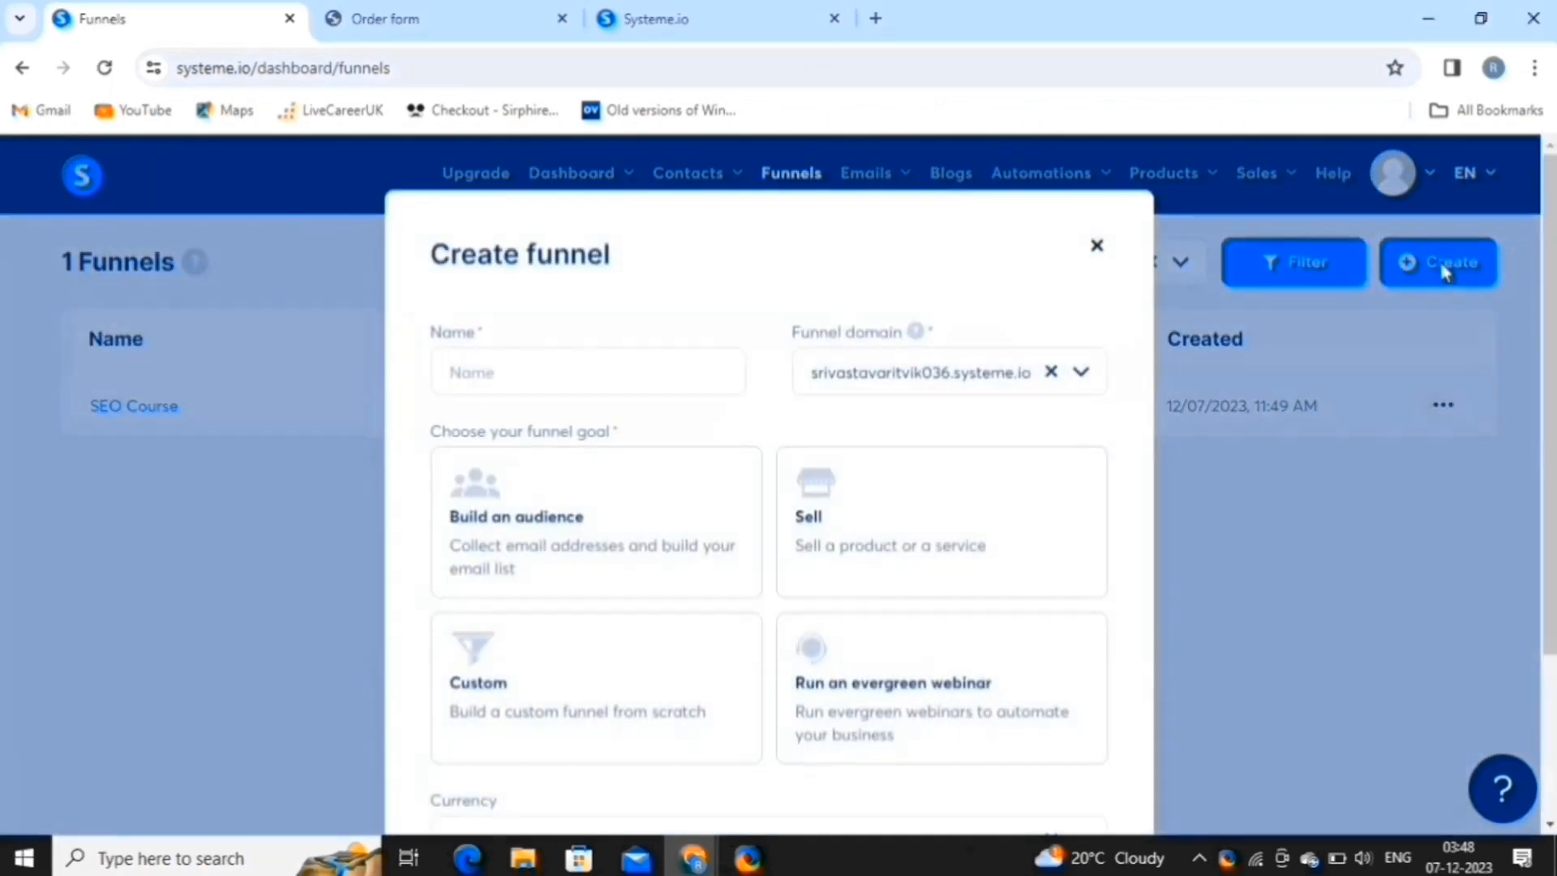
click(619, 372)
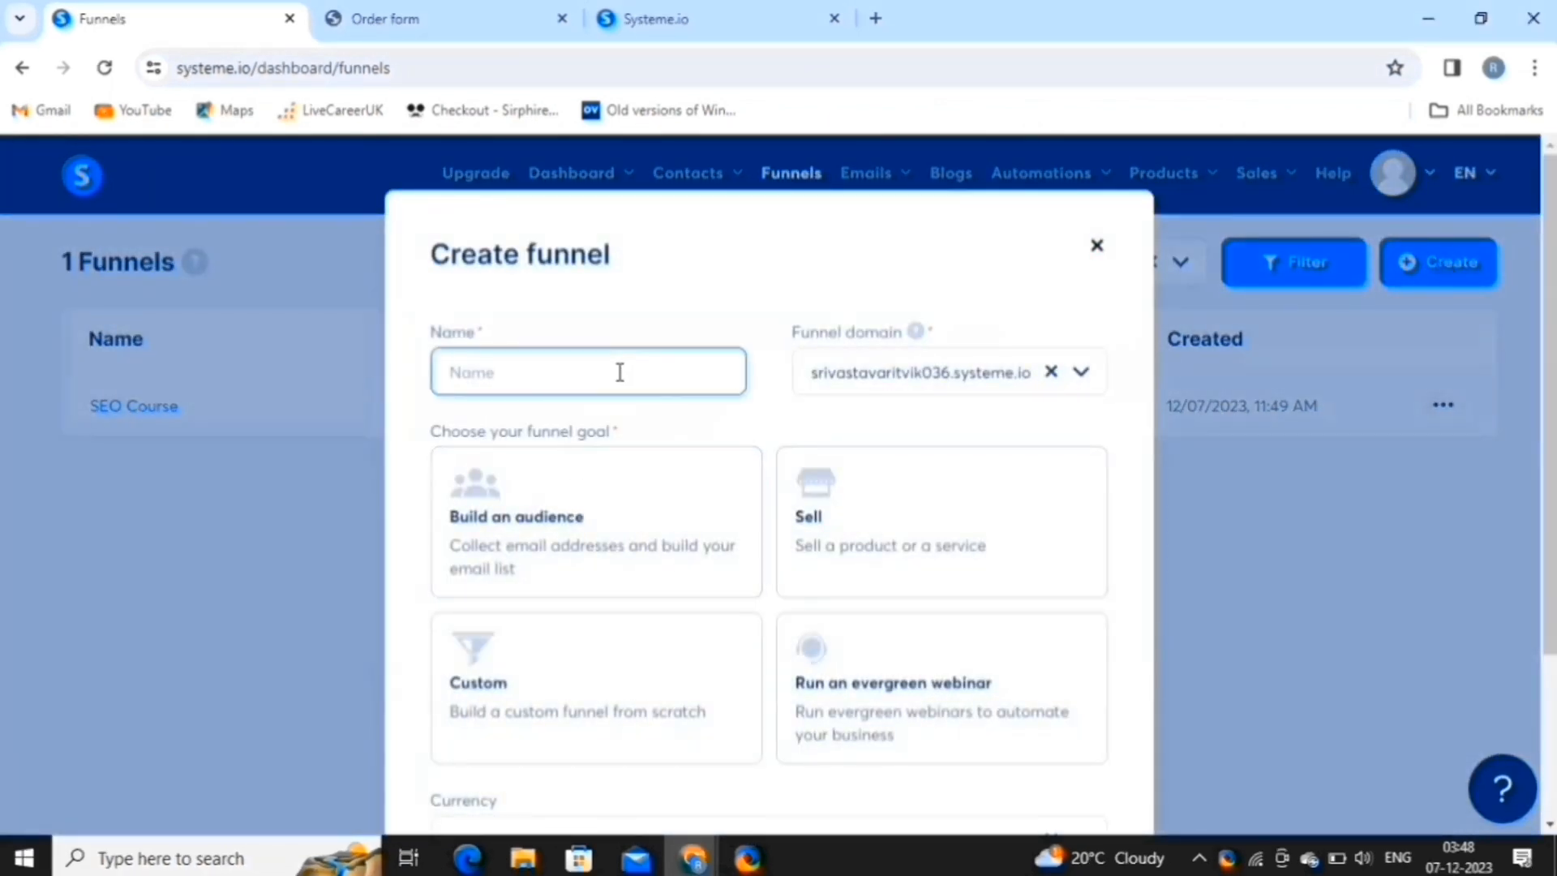
key(ctrl+v)
click(996, 381)
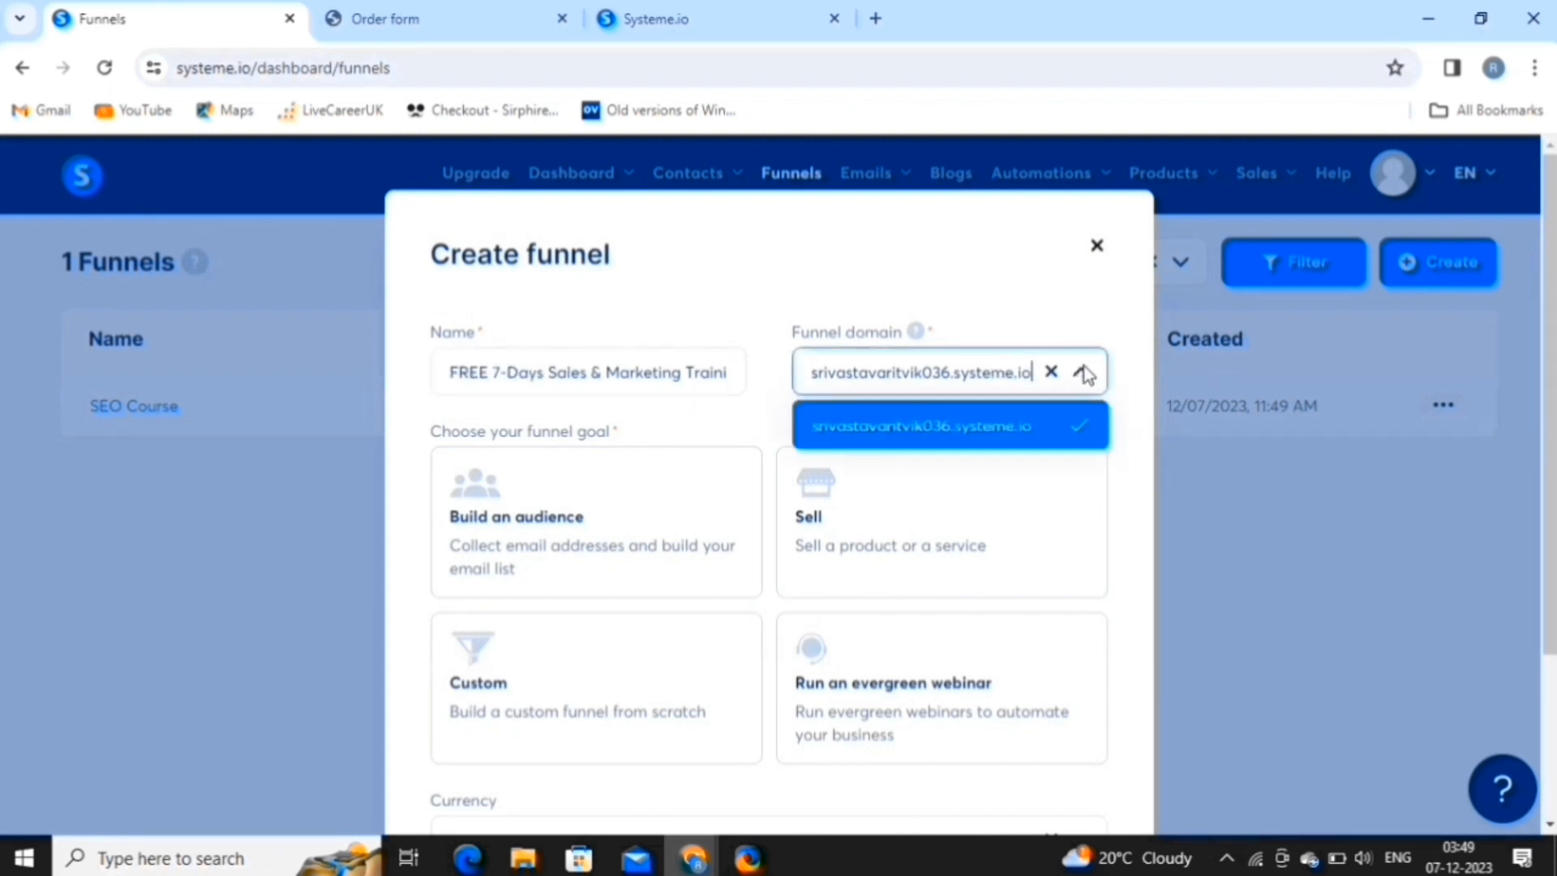
click(996, 381)
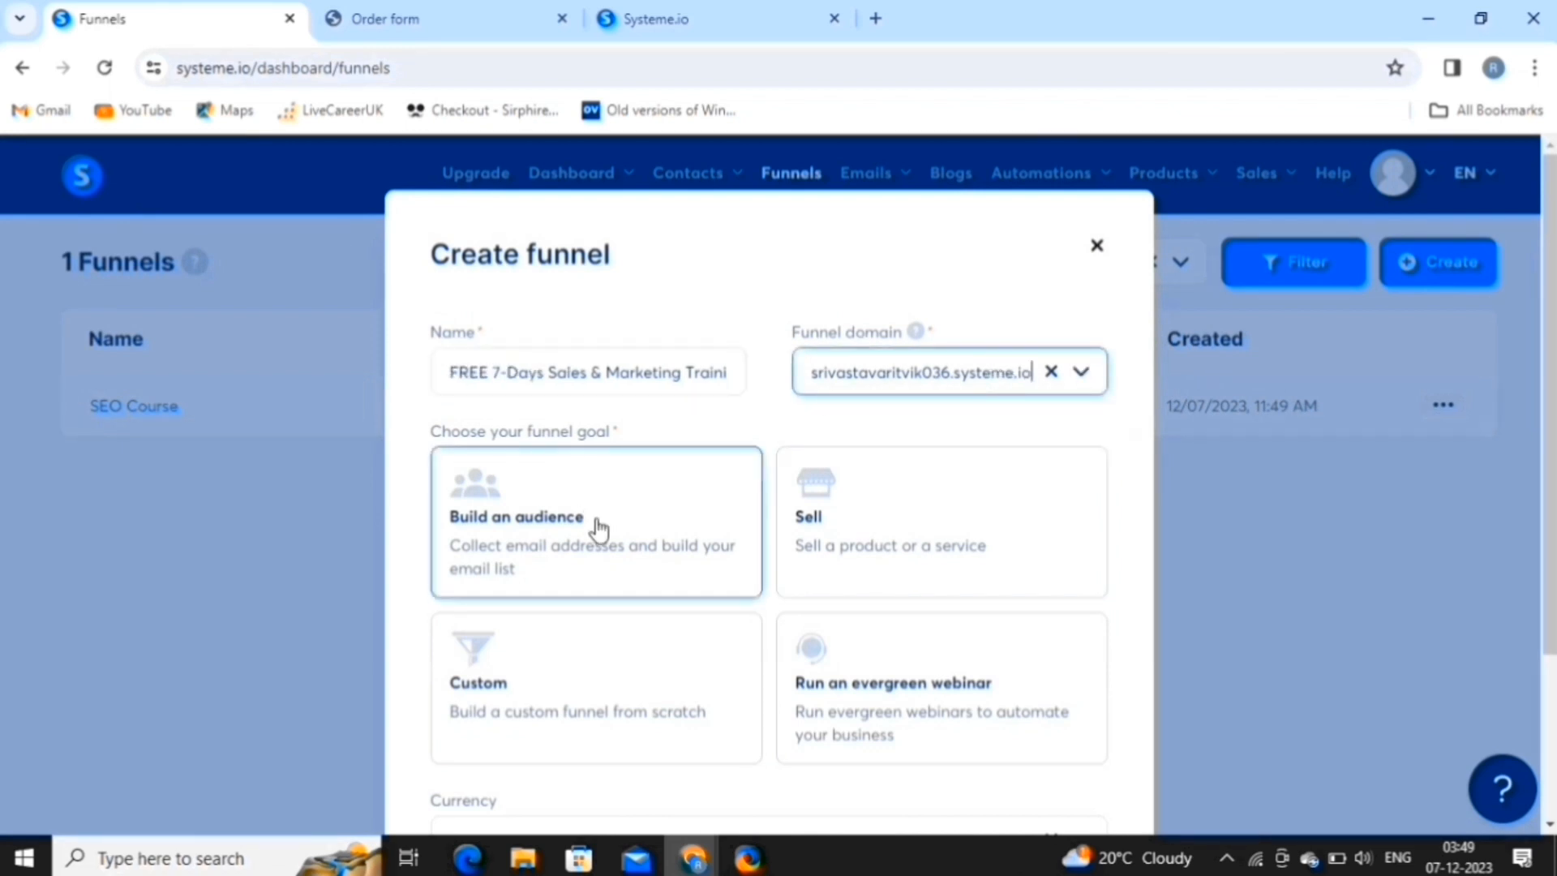
scroll(598, 528, down, 2)
click(702, 411)
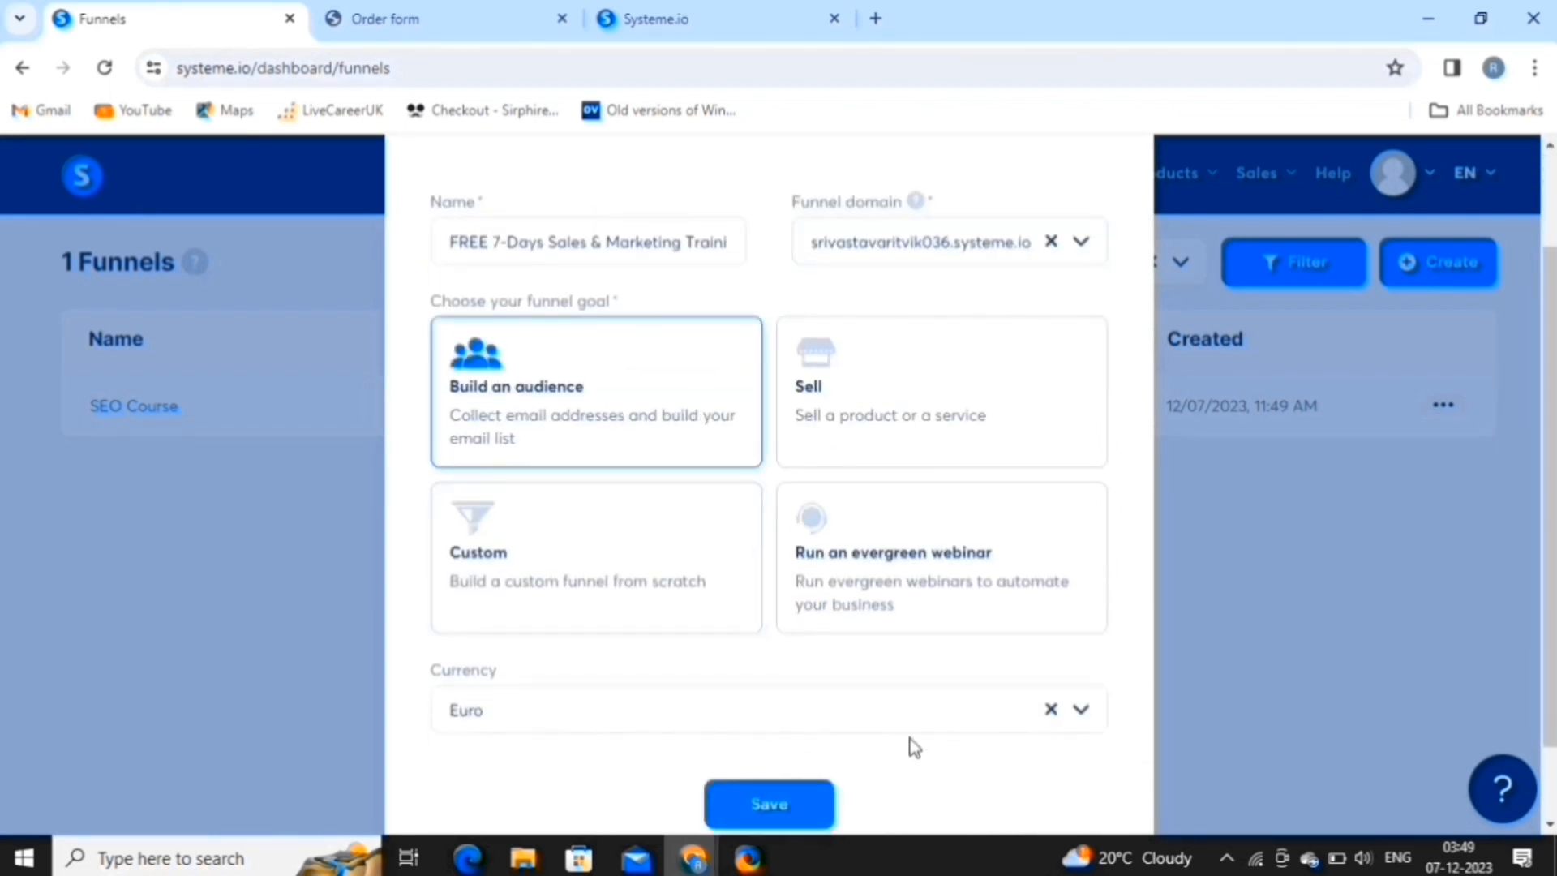
click(897, 714)
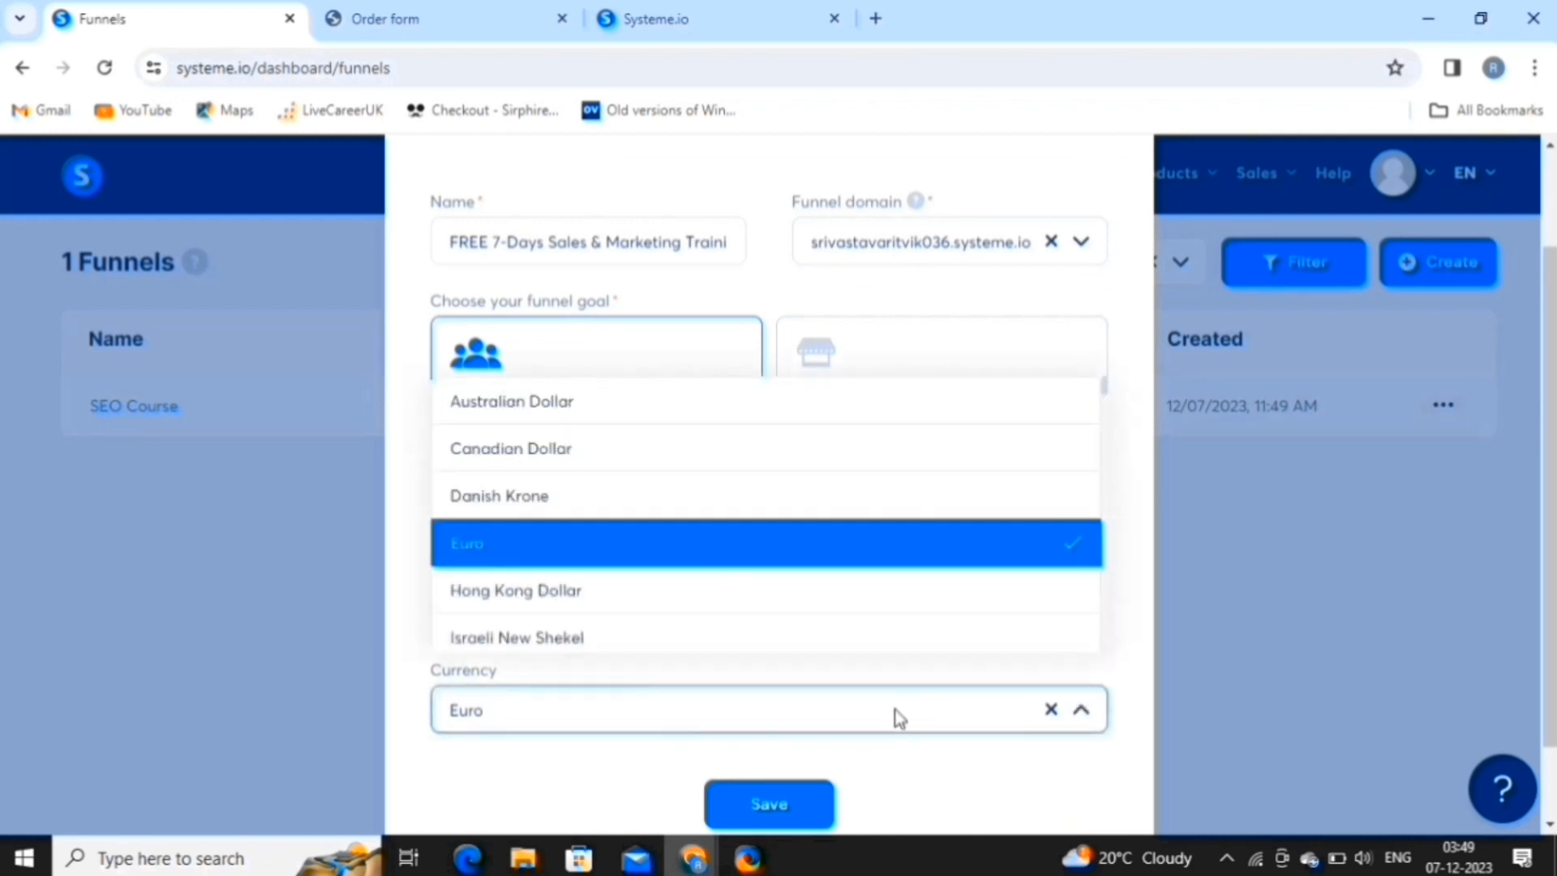
click(738, 567)
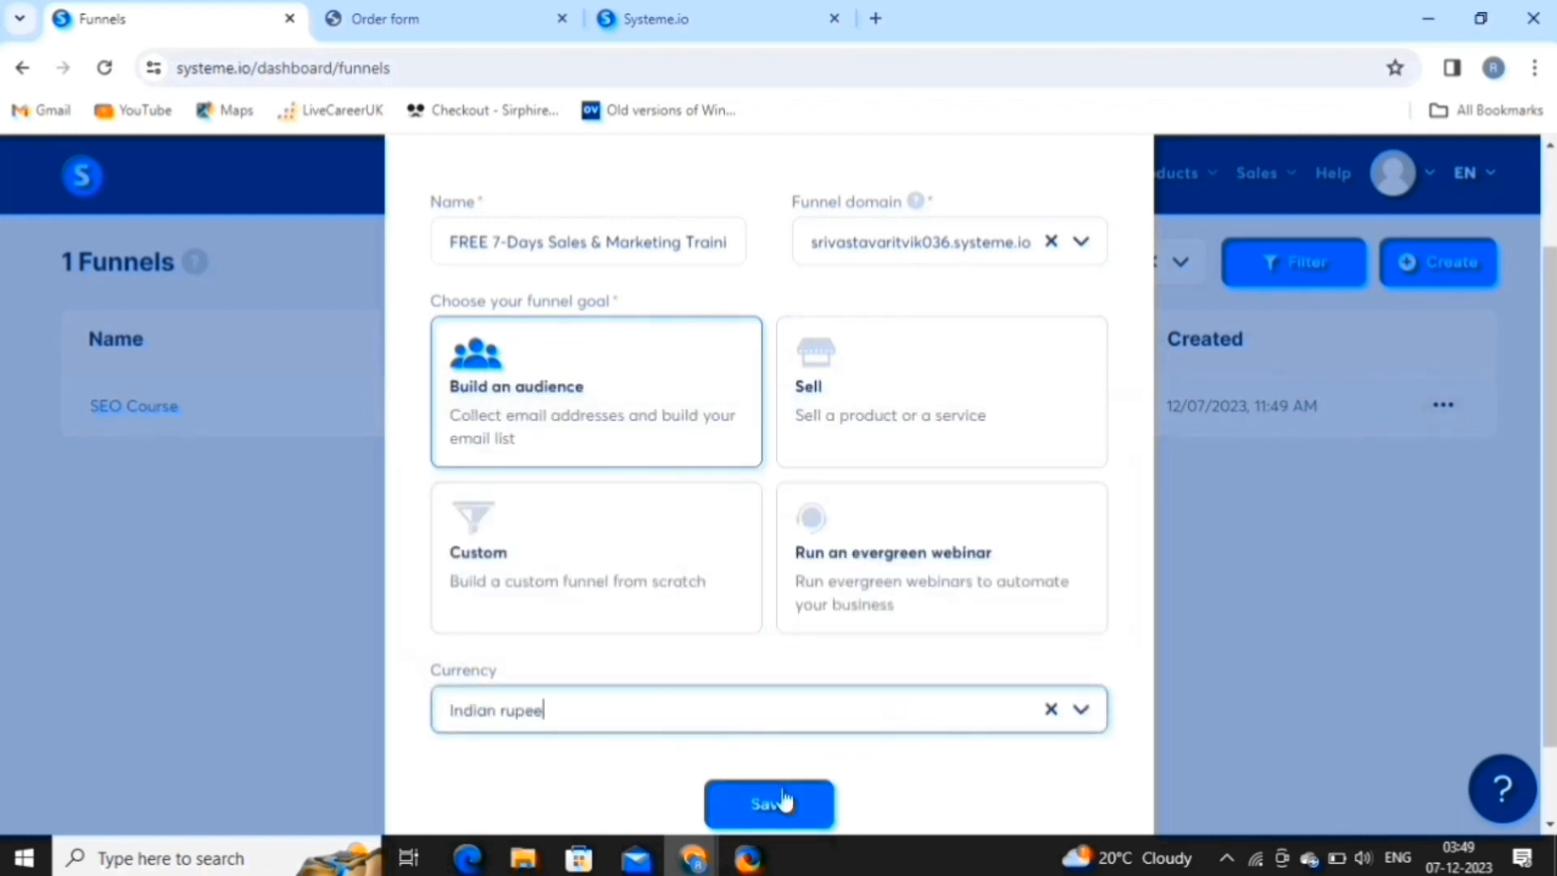
click(785, 798)
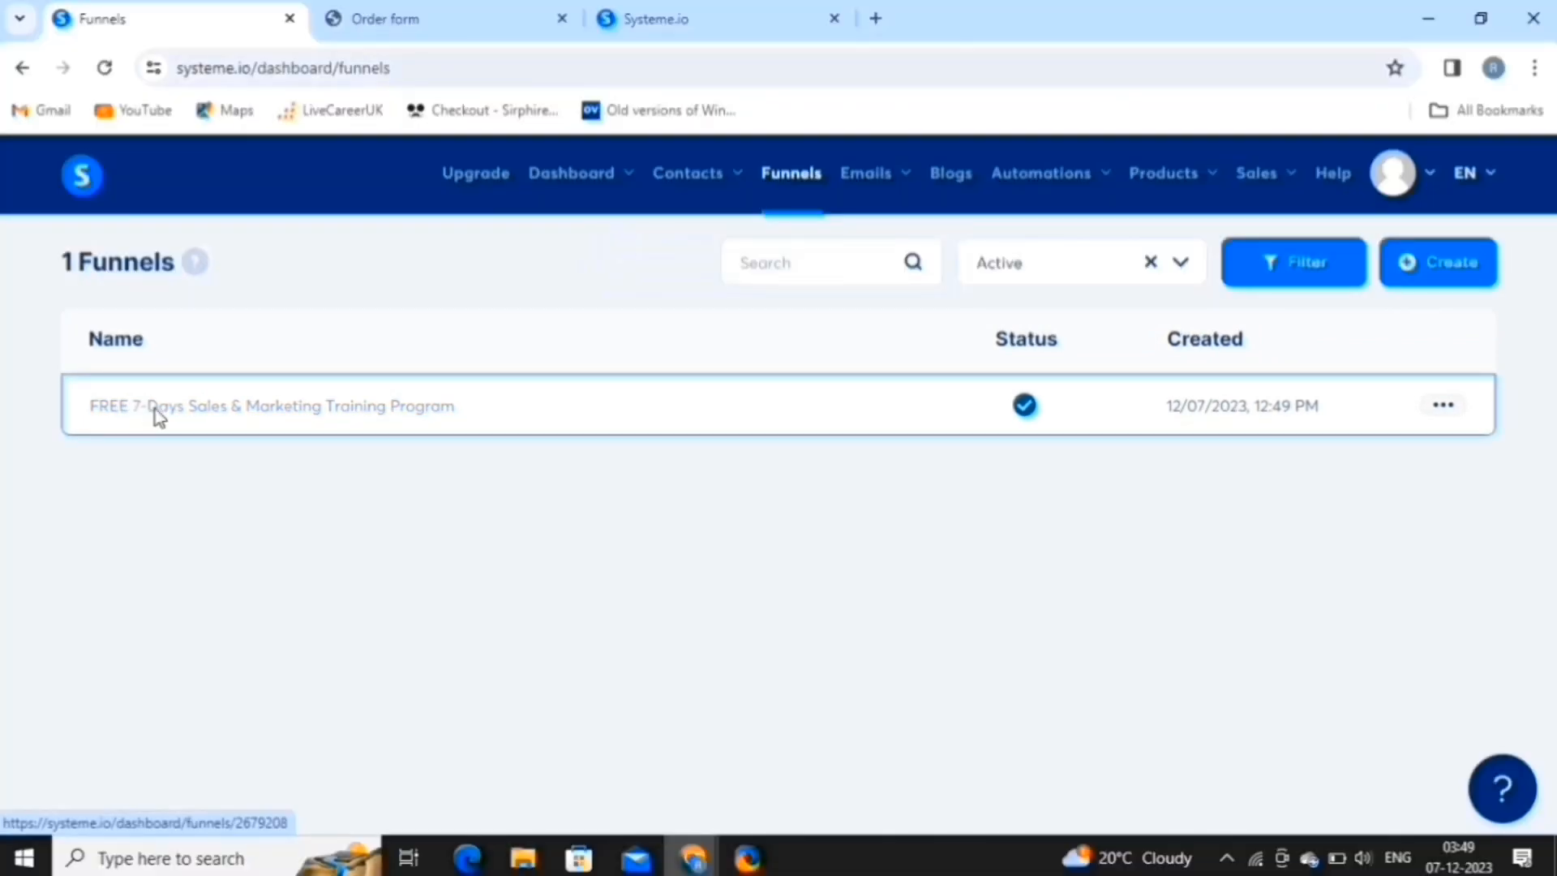
Apply the How to Launch a New Business template to the squeeze page and edit it.
click(159, 415)
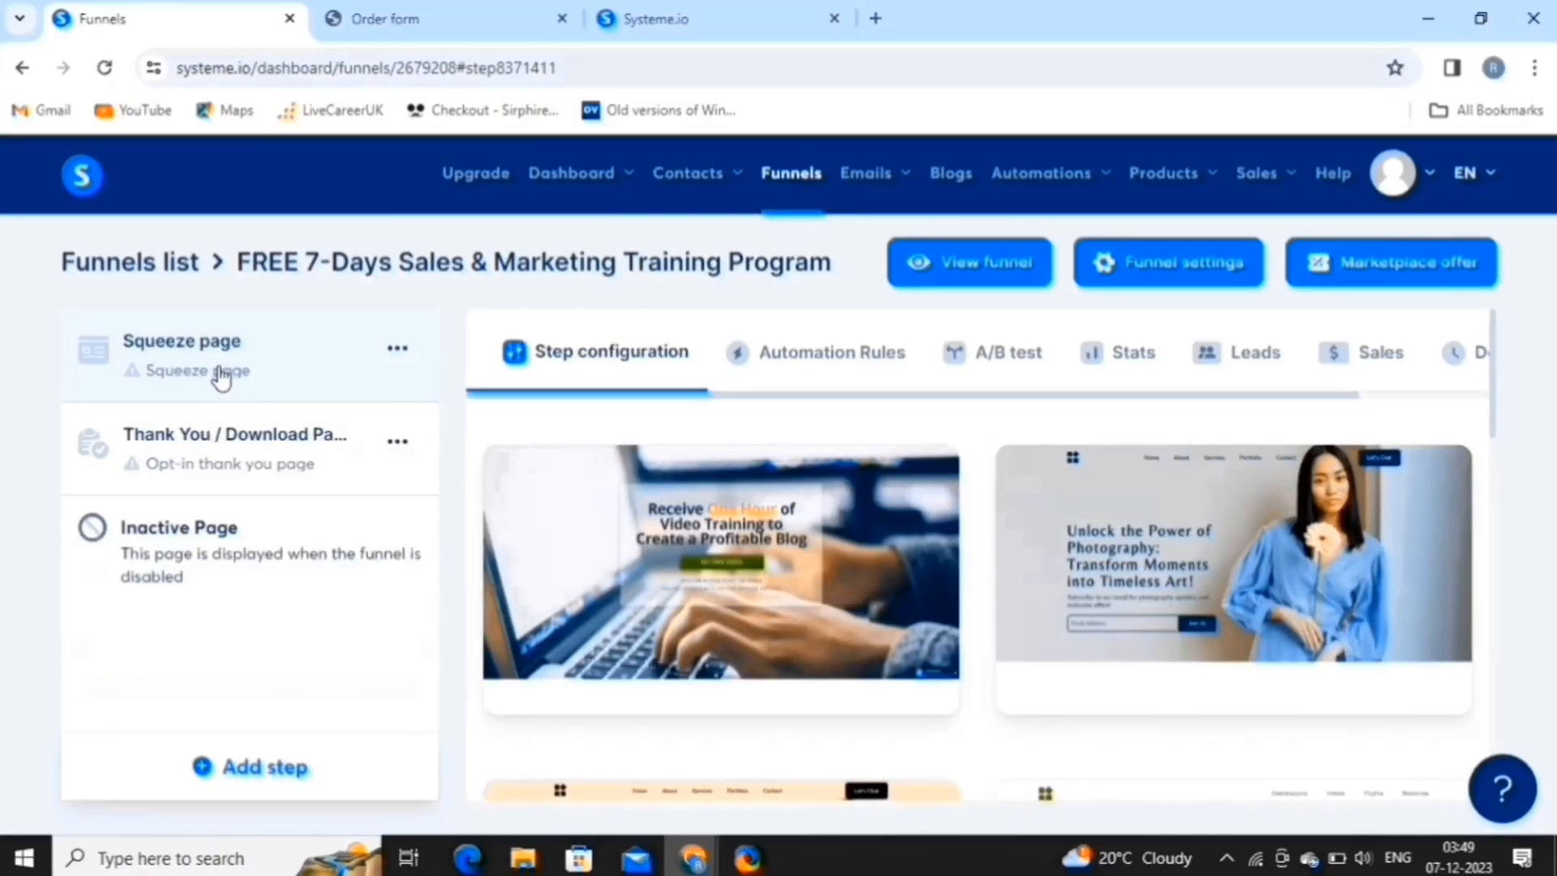
mouse_move(576, 607)
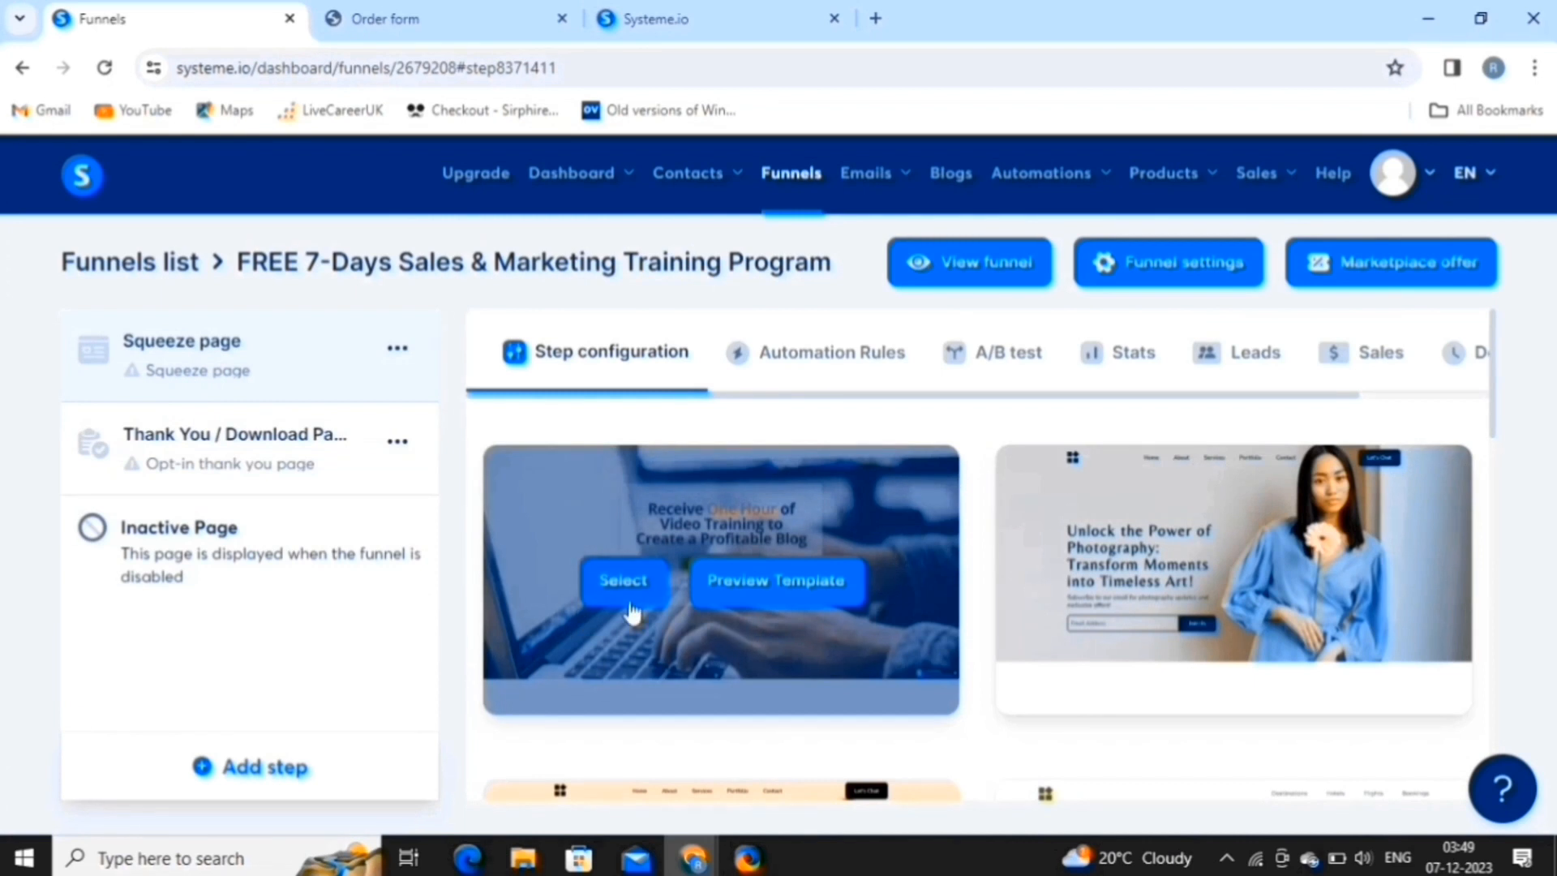
scroll(481, 733, down, 10)
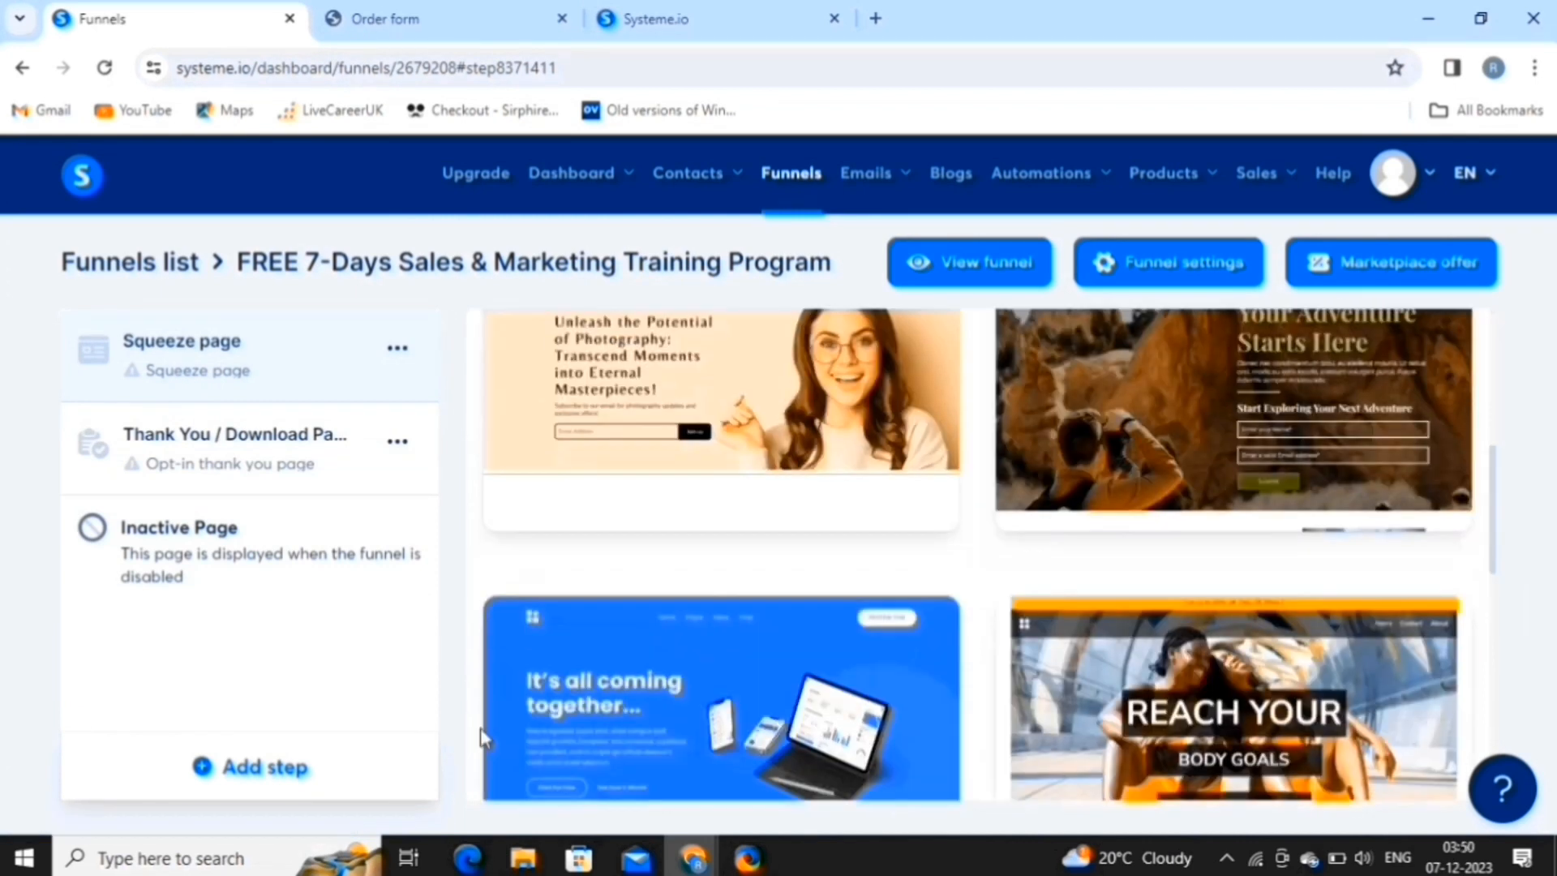
scroll(481, 736, down, 3)
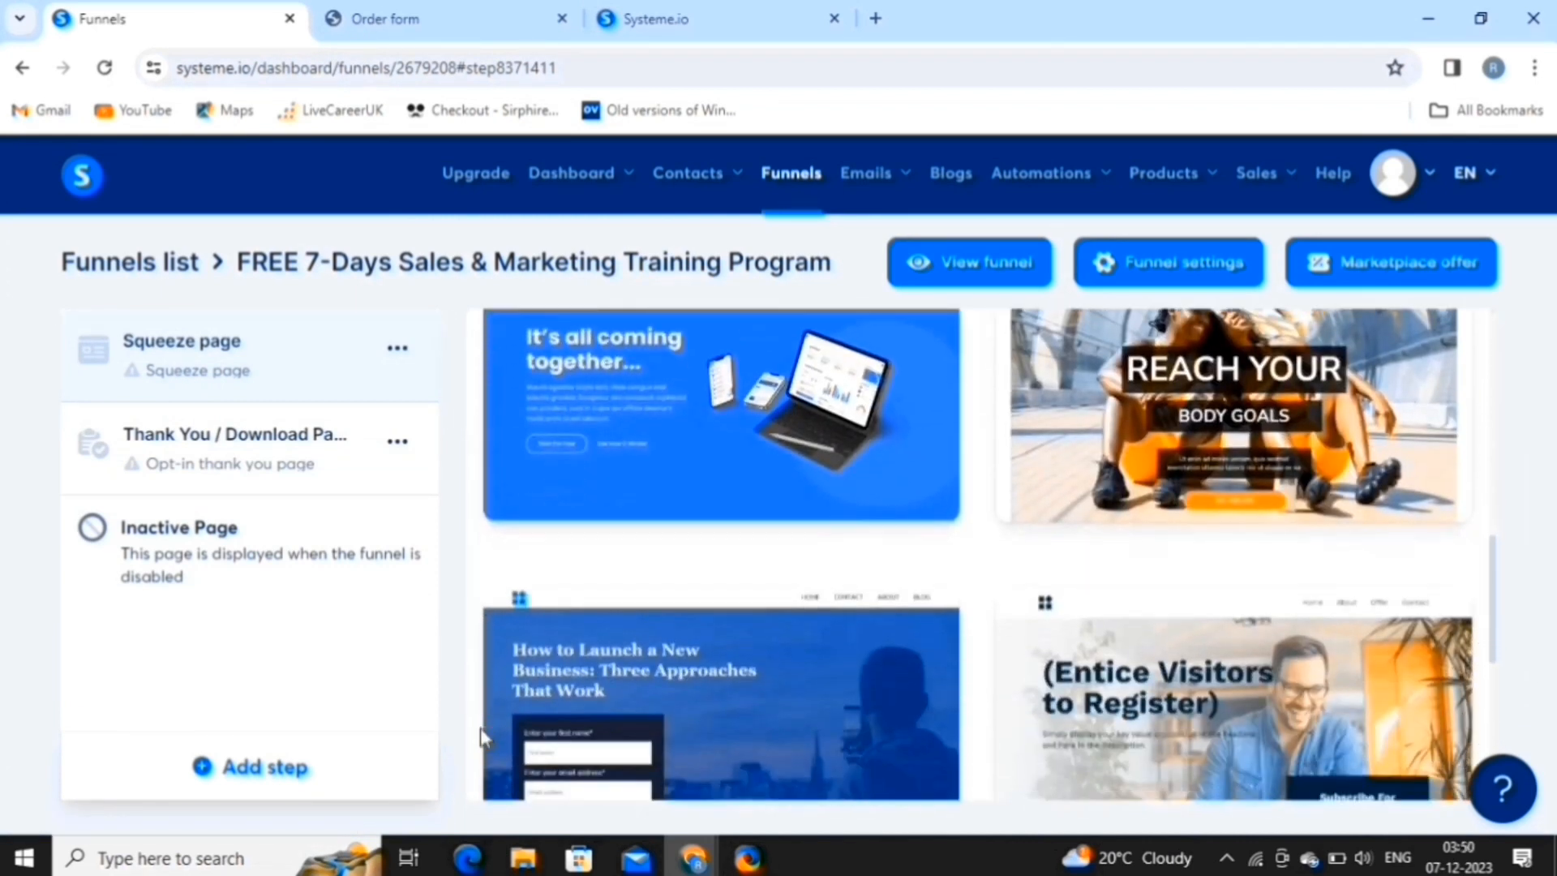
mouse_move(747, 660)
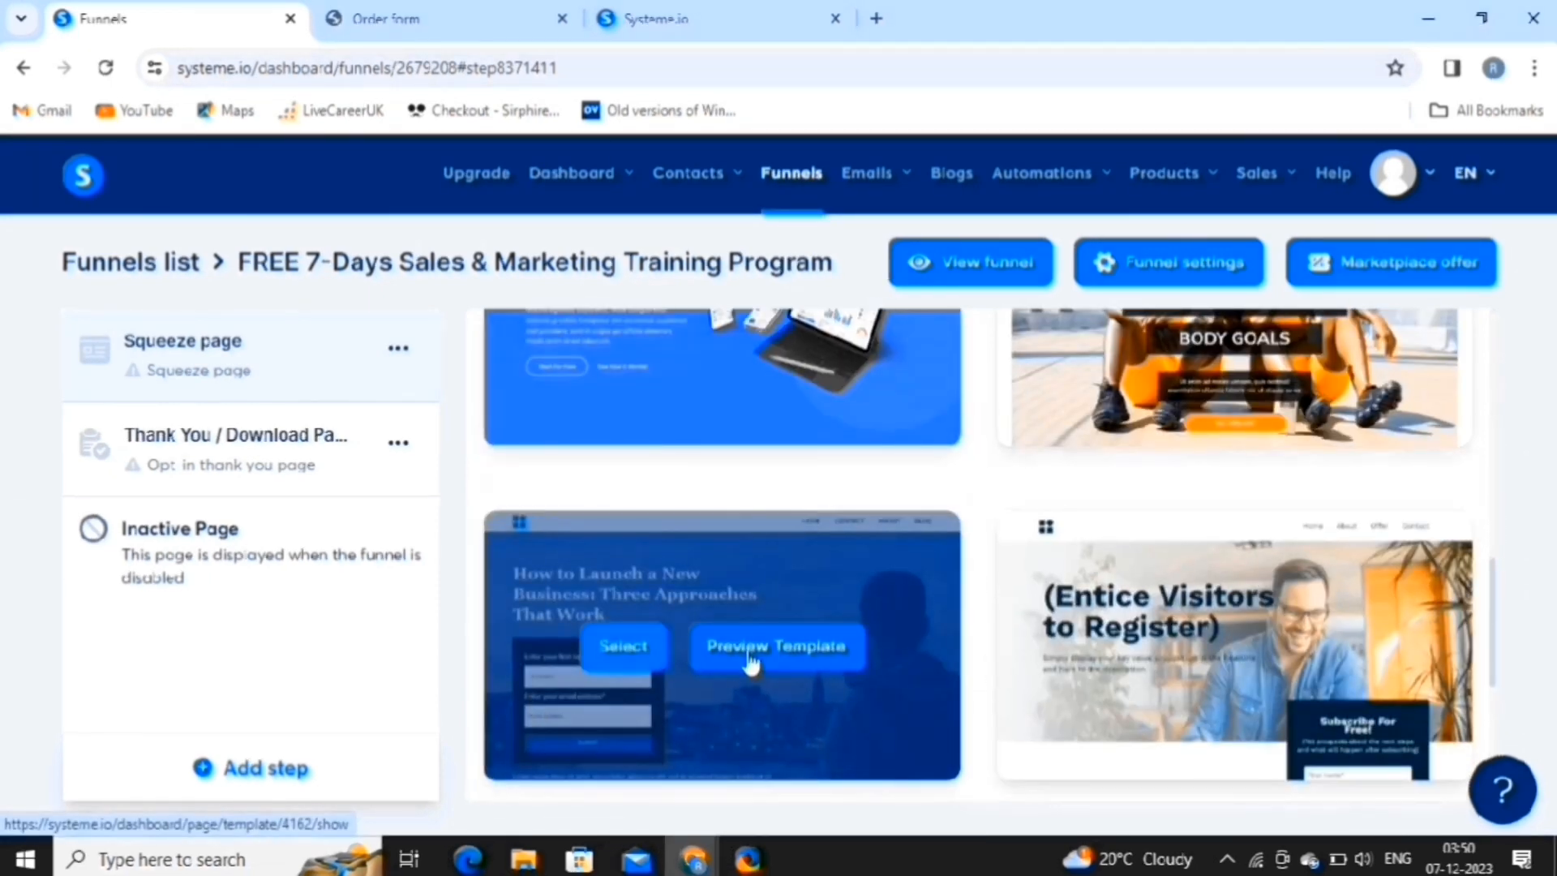
click(751, 657)
scroll(647, 503, down, 12)
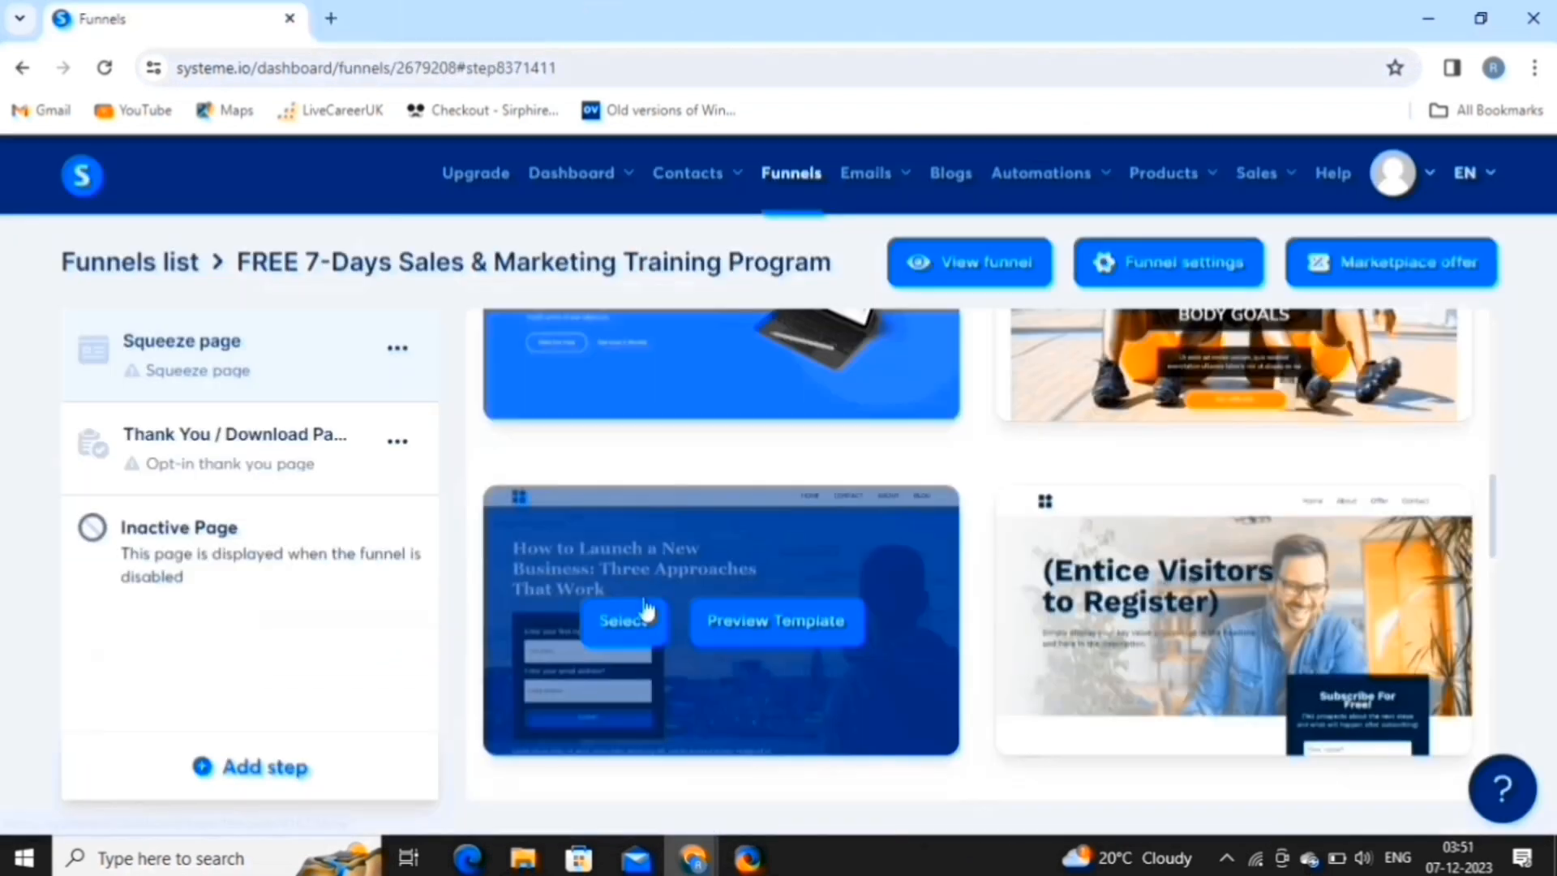
click(623, 623)
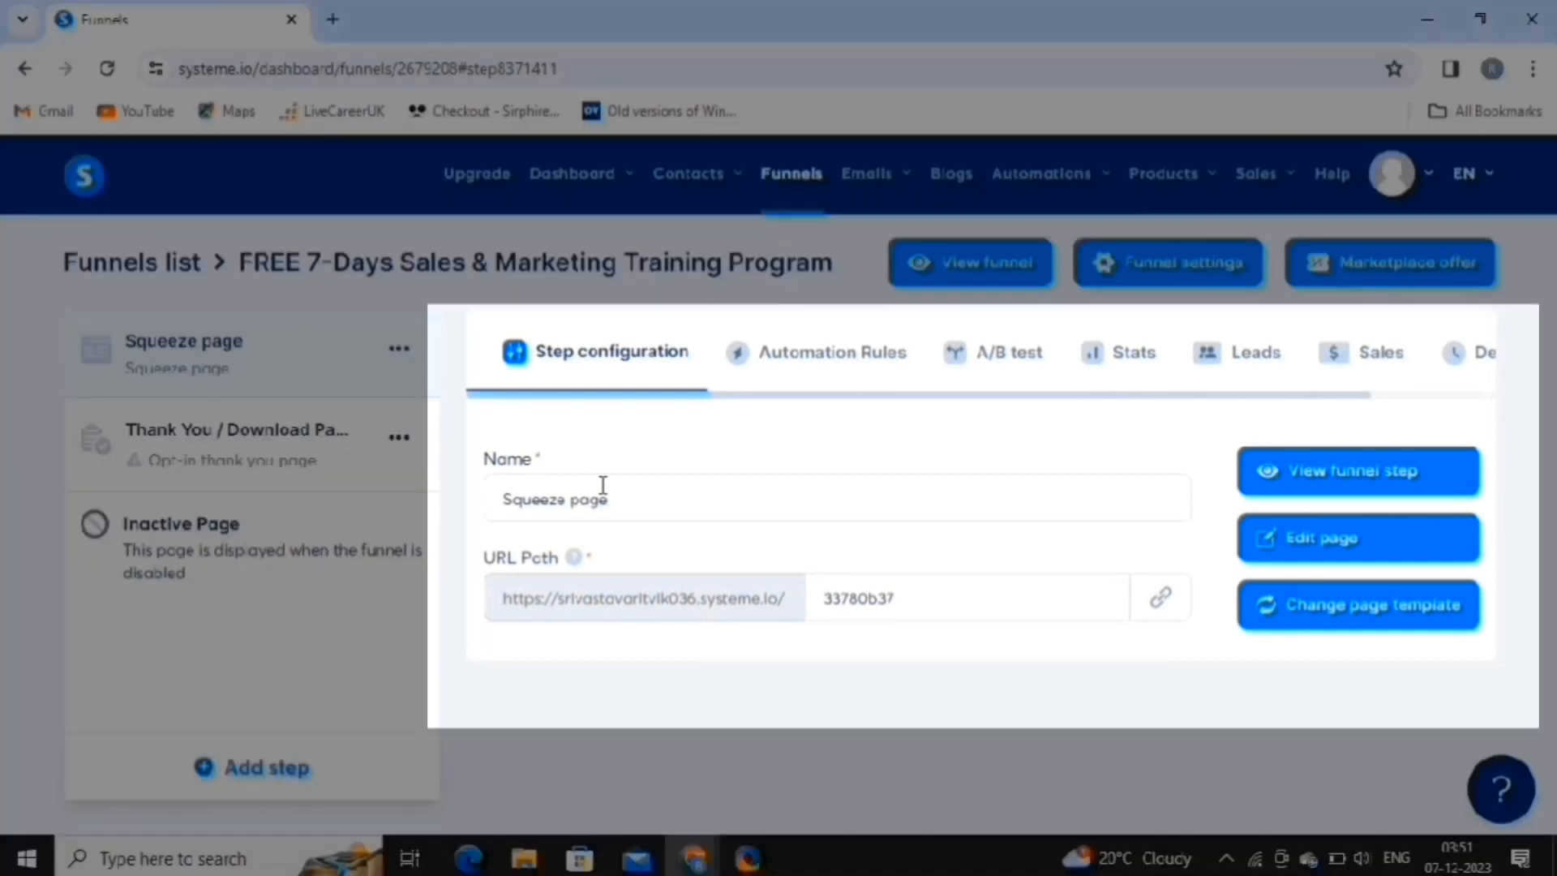
click(667, 516)
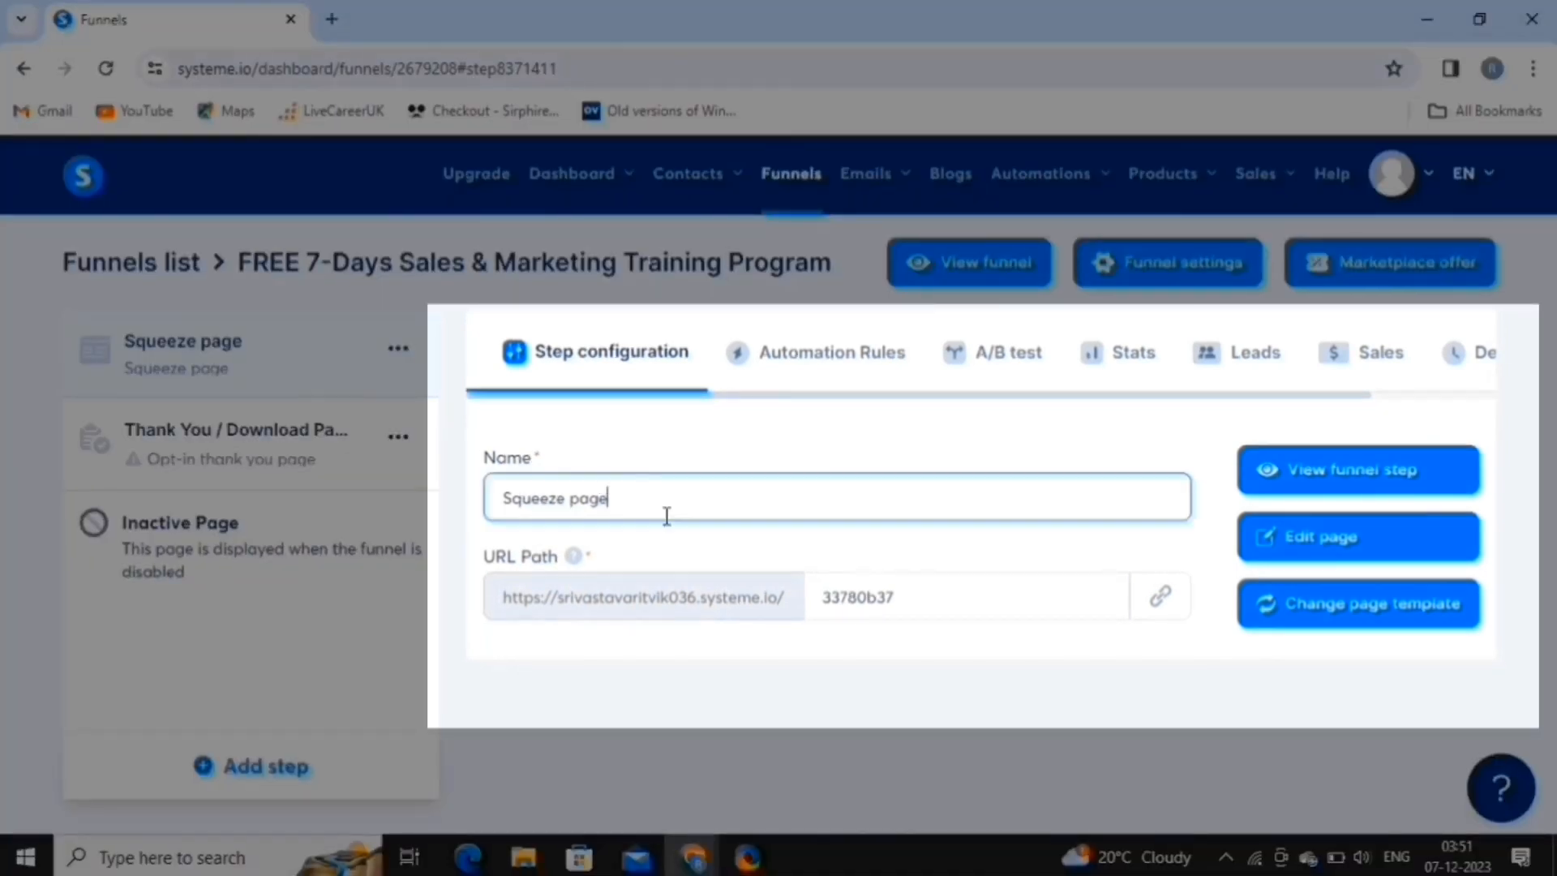
click(1378, 542)
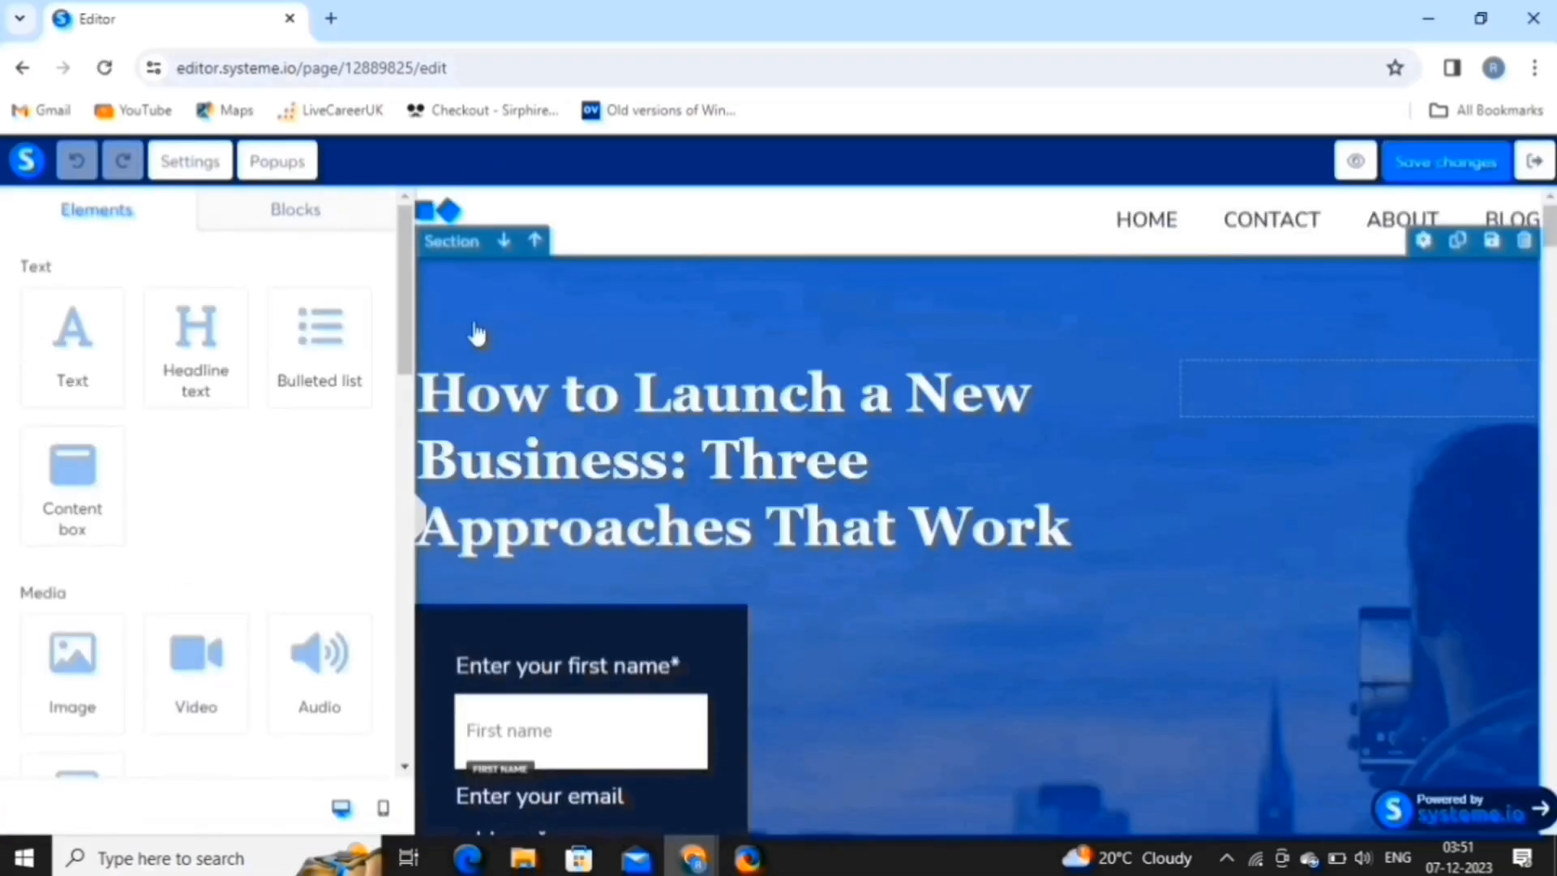
Replace the hero headline with 'How to have expertise in the world of sales & marketing?'.
click(475, 331)
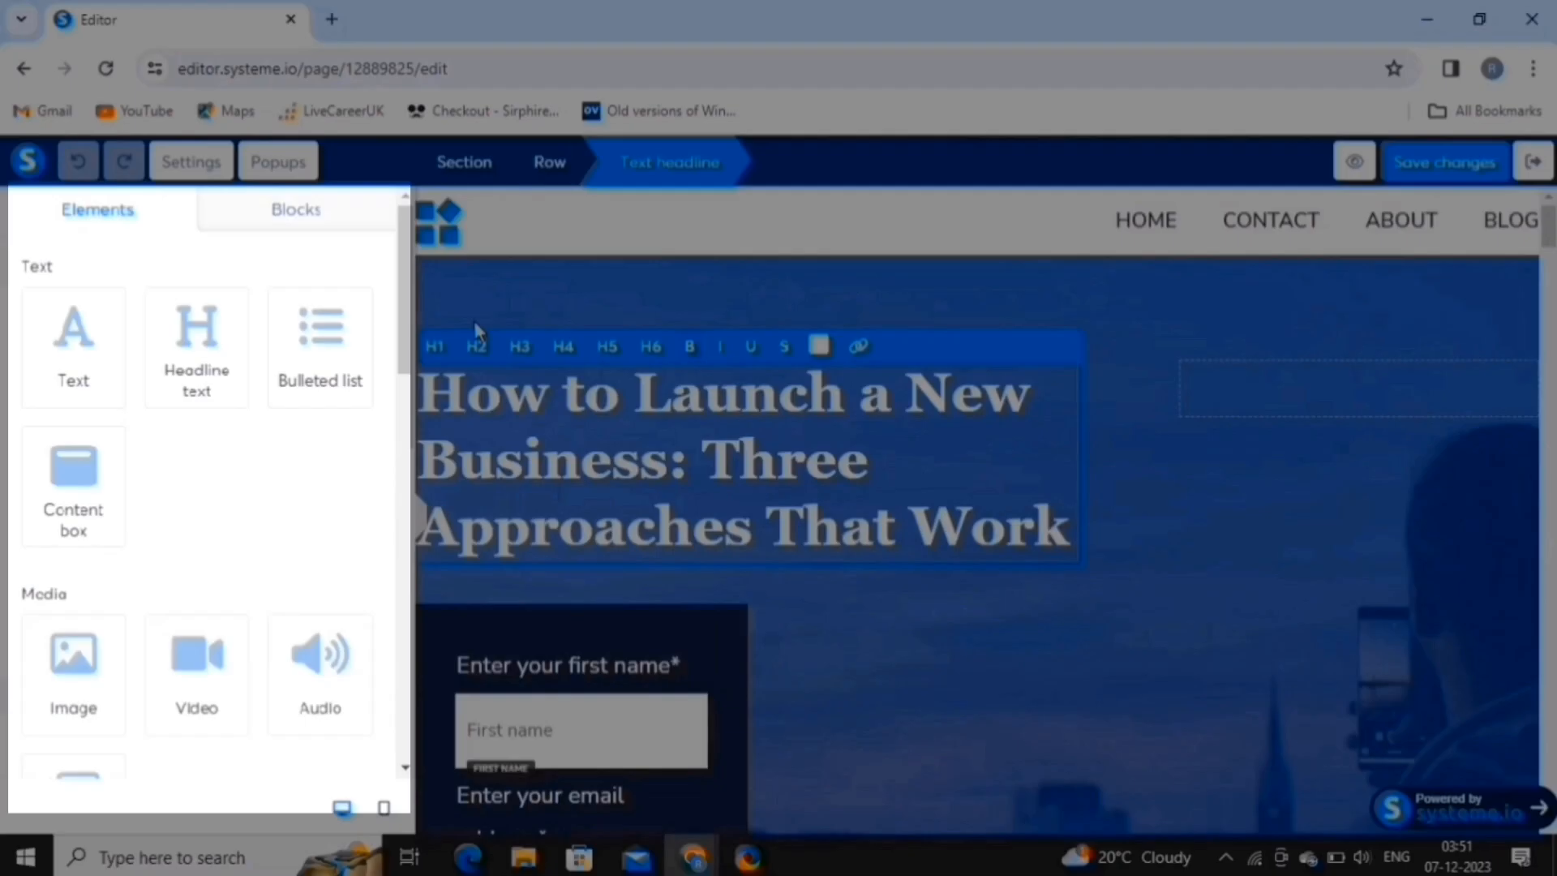
scroll(475, 329, down, 1)
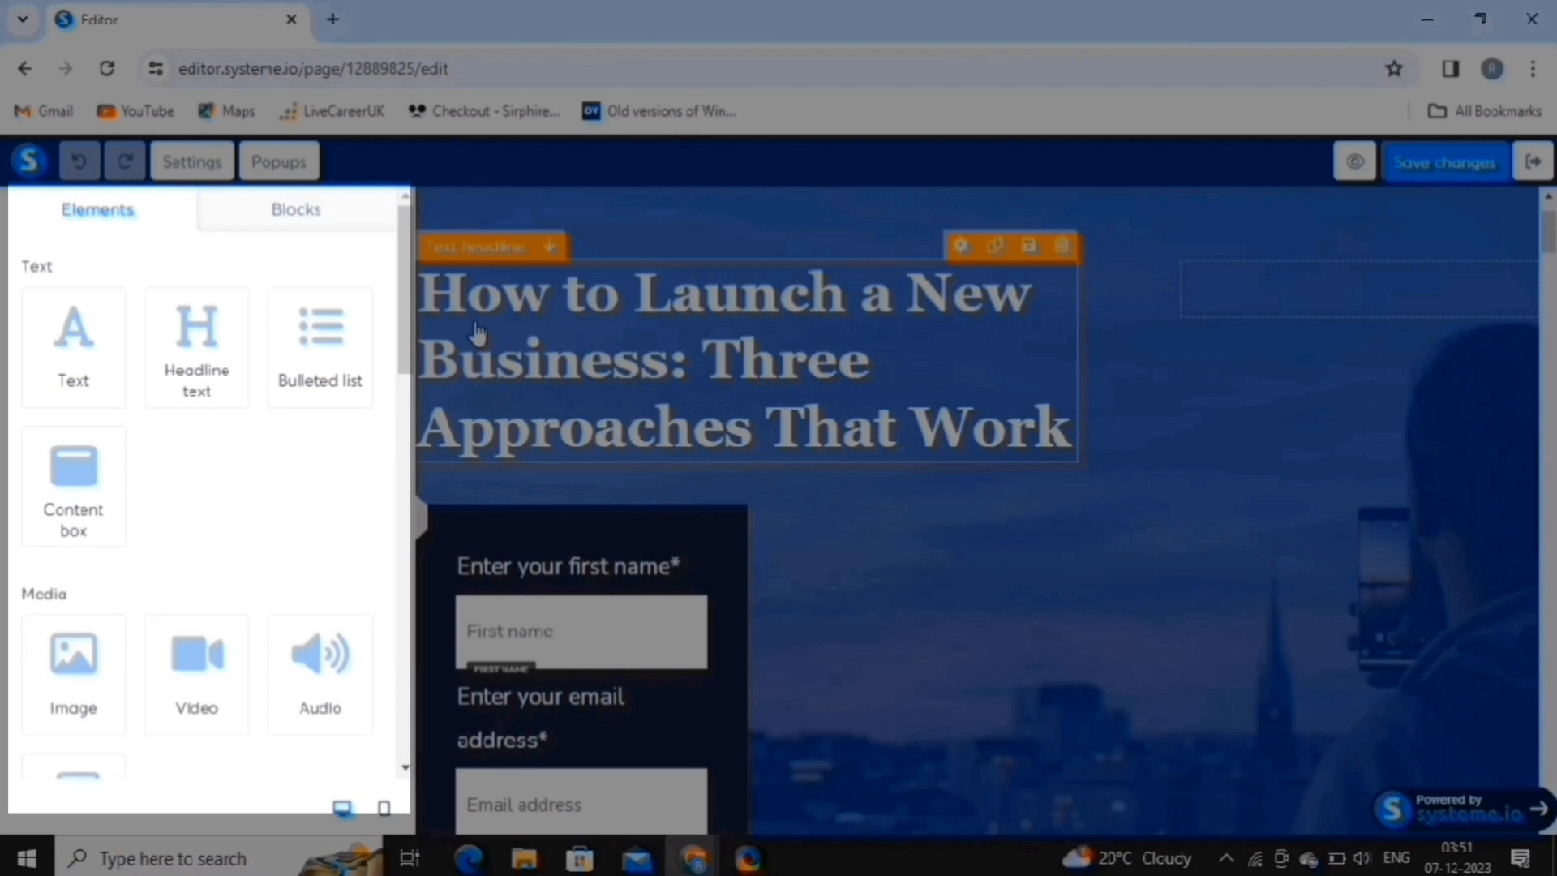
scroll(477, 331, up, 1)
scroll(476, 332, down, 1)
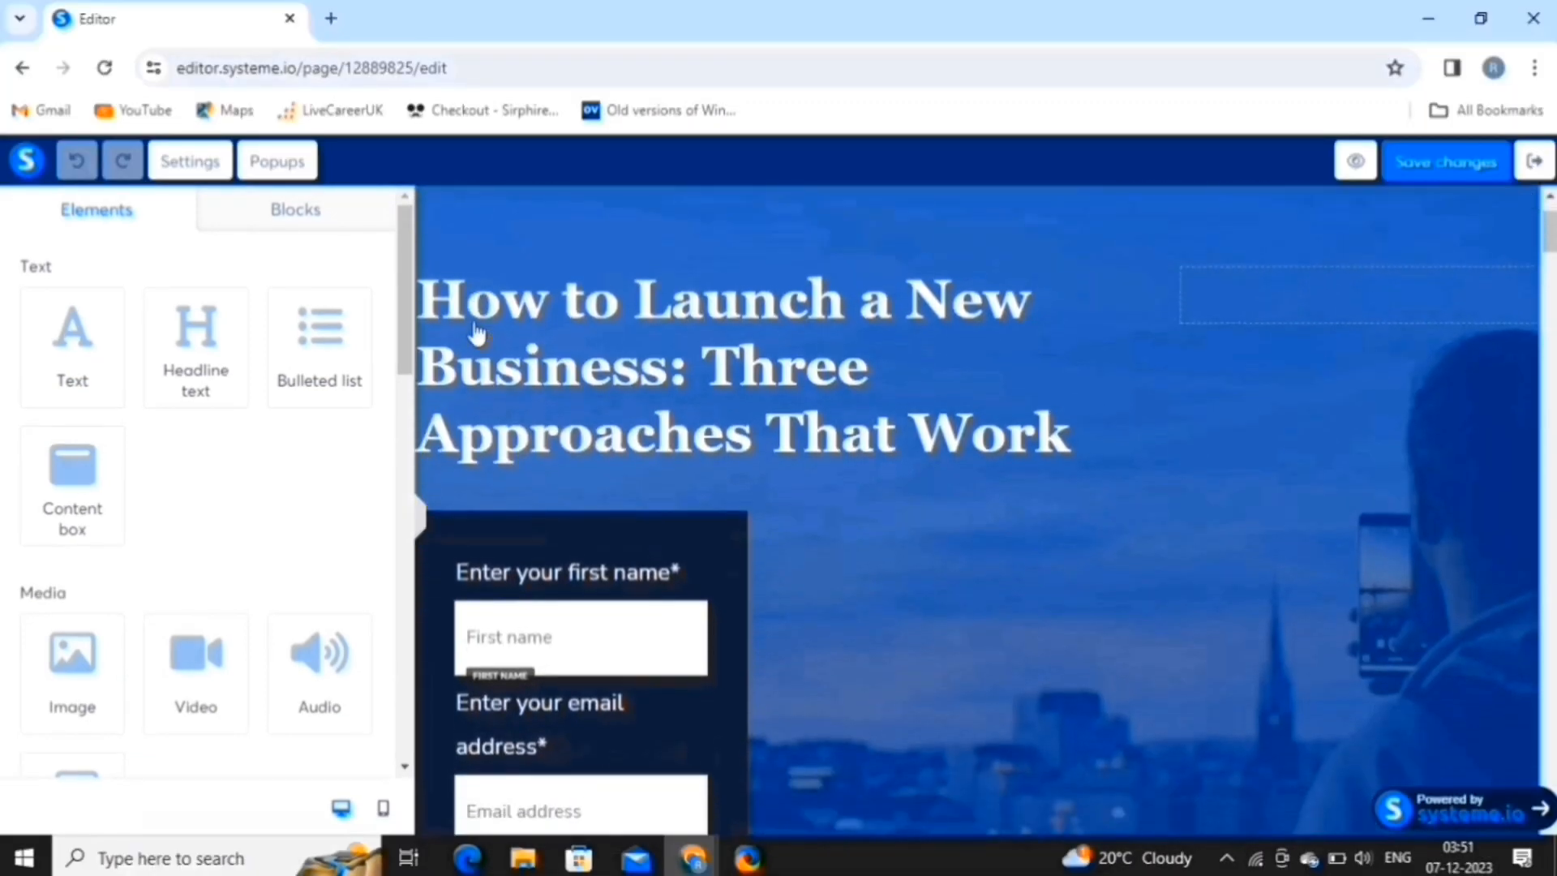
click(475, 332)
scroll(475, 330, up, 1)
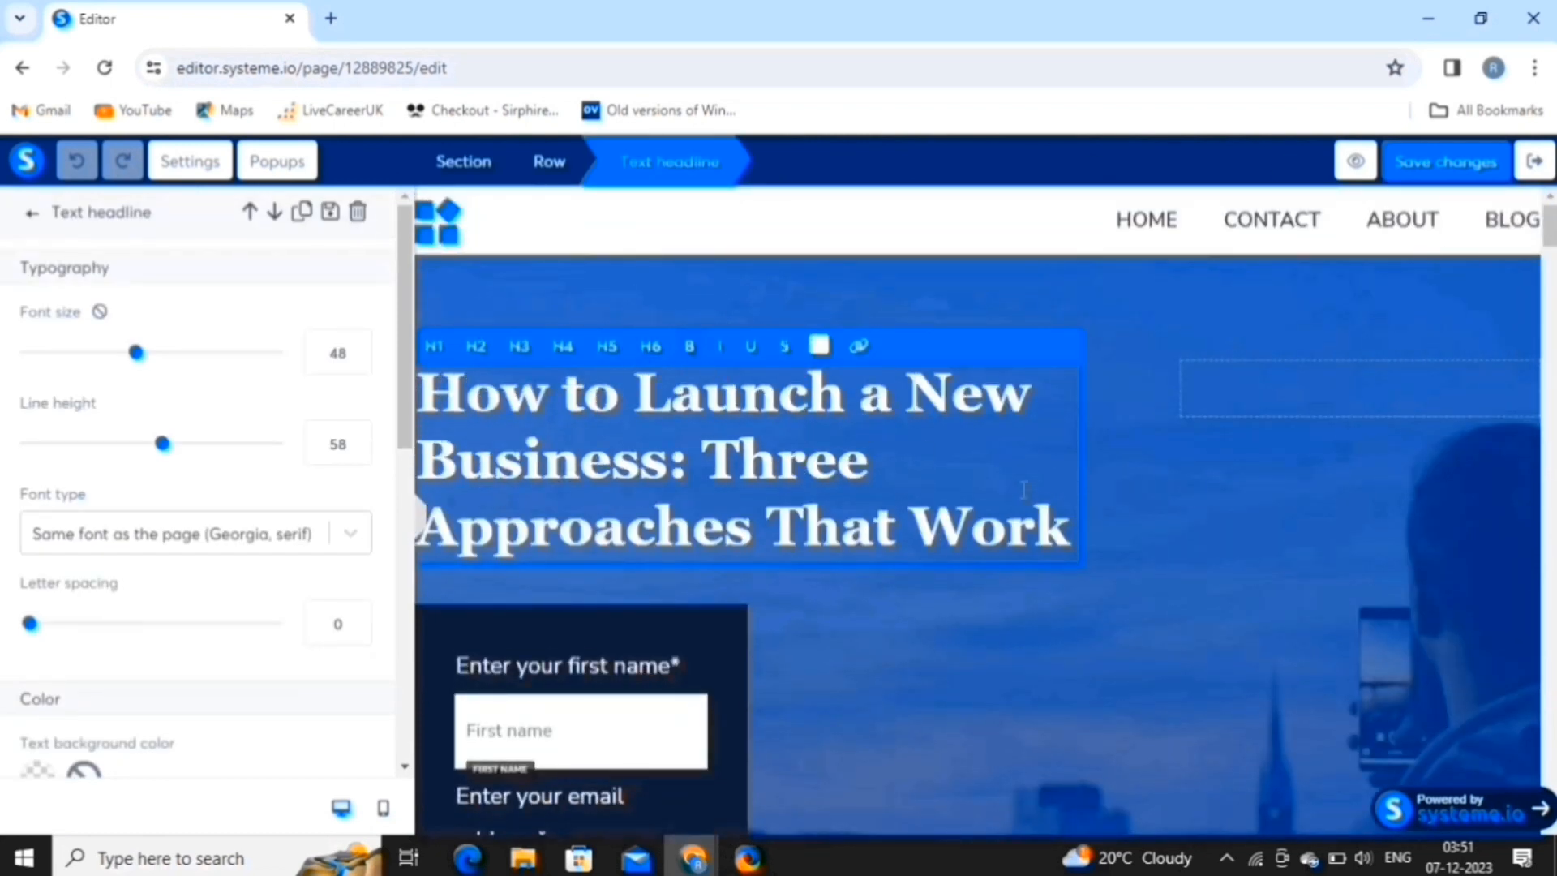
click(1073, 527)
key(BackSpace)
key(BackSpace)
key(BackSpace)
key(BackSpace)
key(BackSpace)
key(BackSpace)
key(BackSpace)
key(BackSpace)
key(BackSpace)
key(BackSpace)
key(BackSpace)
key(BackSpace)
key(BackSpace)
key(BackSpace)
key(BackSpace)
key(BackSpace)
key(BackSpace)
key(BackSpace)
key(BackSpace)
key(BackSpace)
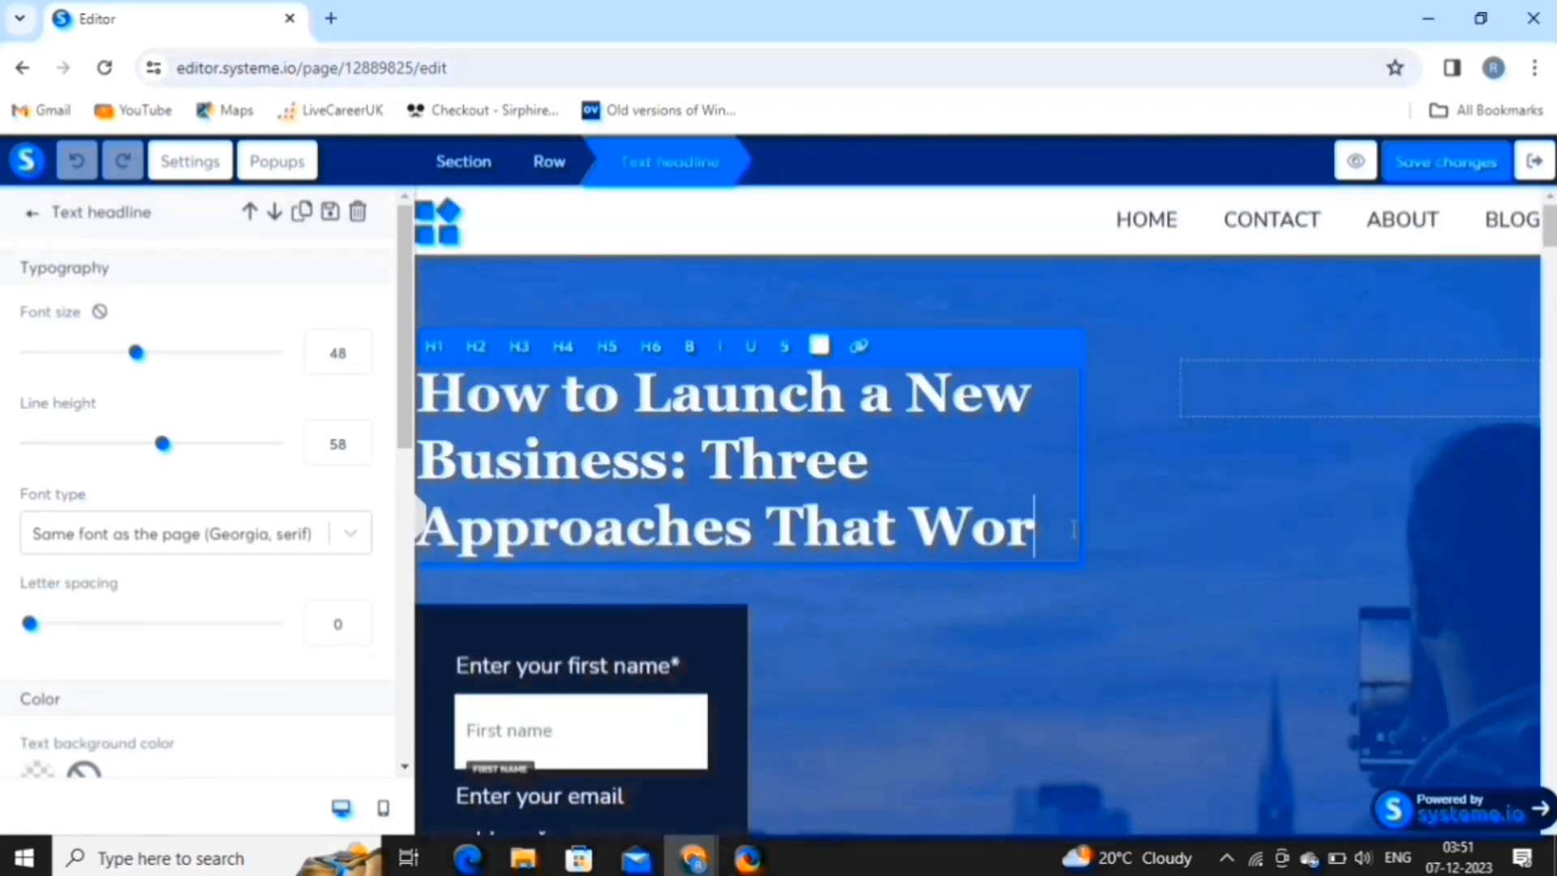
key(BackSpace)
key(BackSpace)
key(BackSpace)
key(BackSpace)
key(BackSpace)
key(BackSpace)
key(BackSpace)
key(BackSpace)
key(BackSpace)
key(BackSpace)
key(BackSpace)
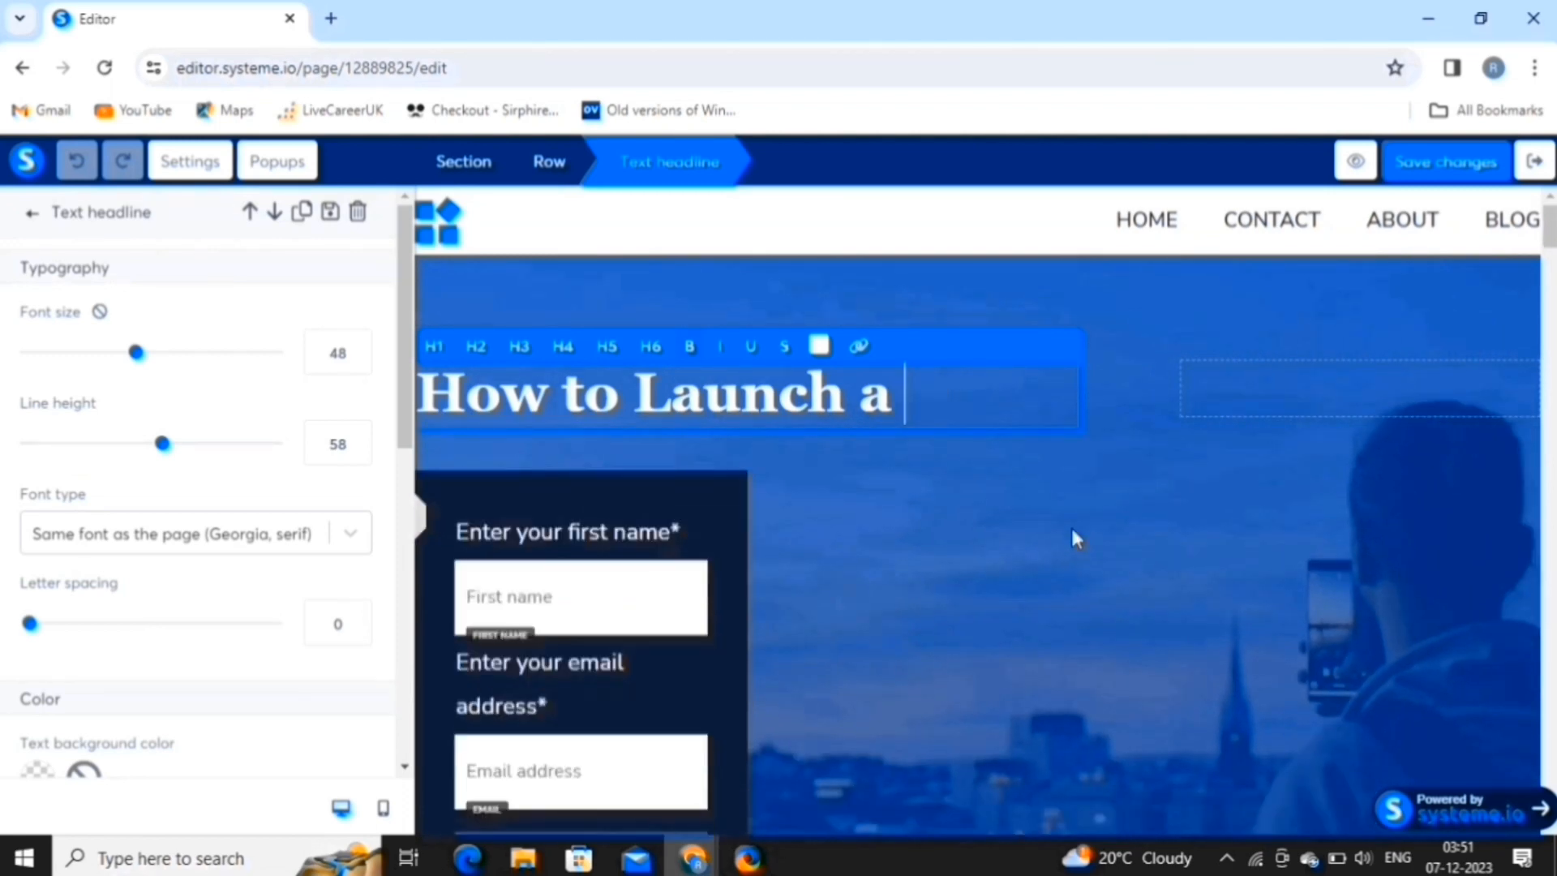
text(have expertise in the world of sales & marketing?)
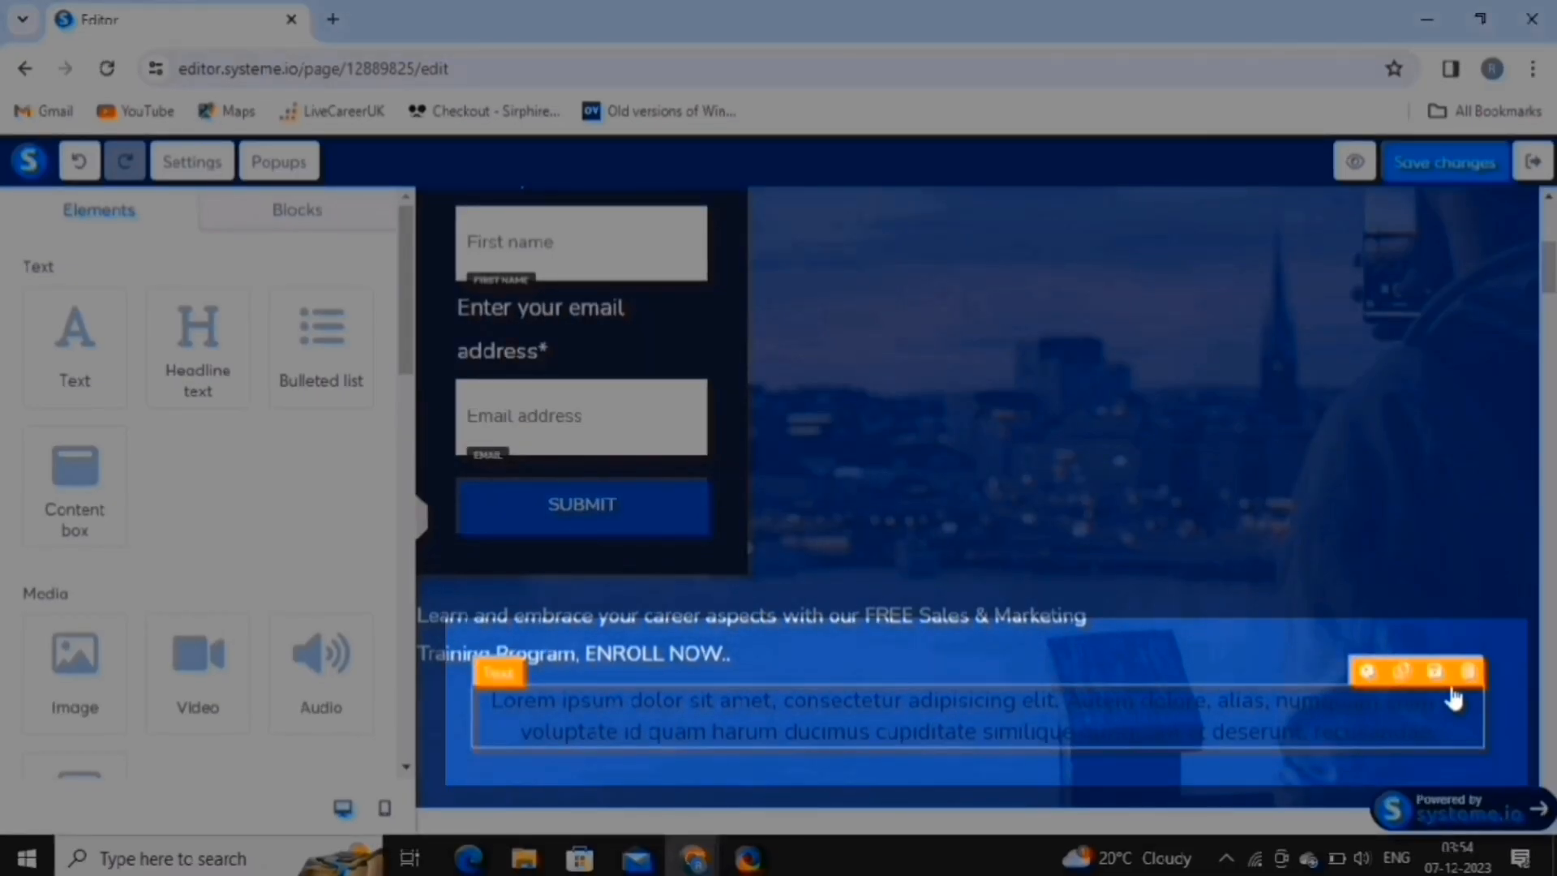
Delete the Lorem ipsum paragraph from the page.
click(1468, 672)
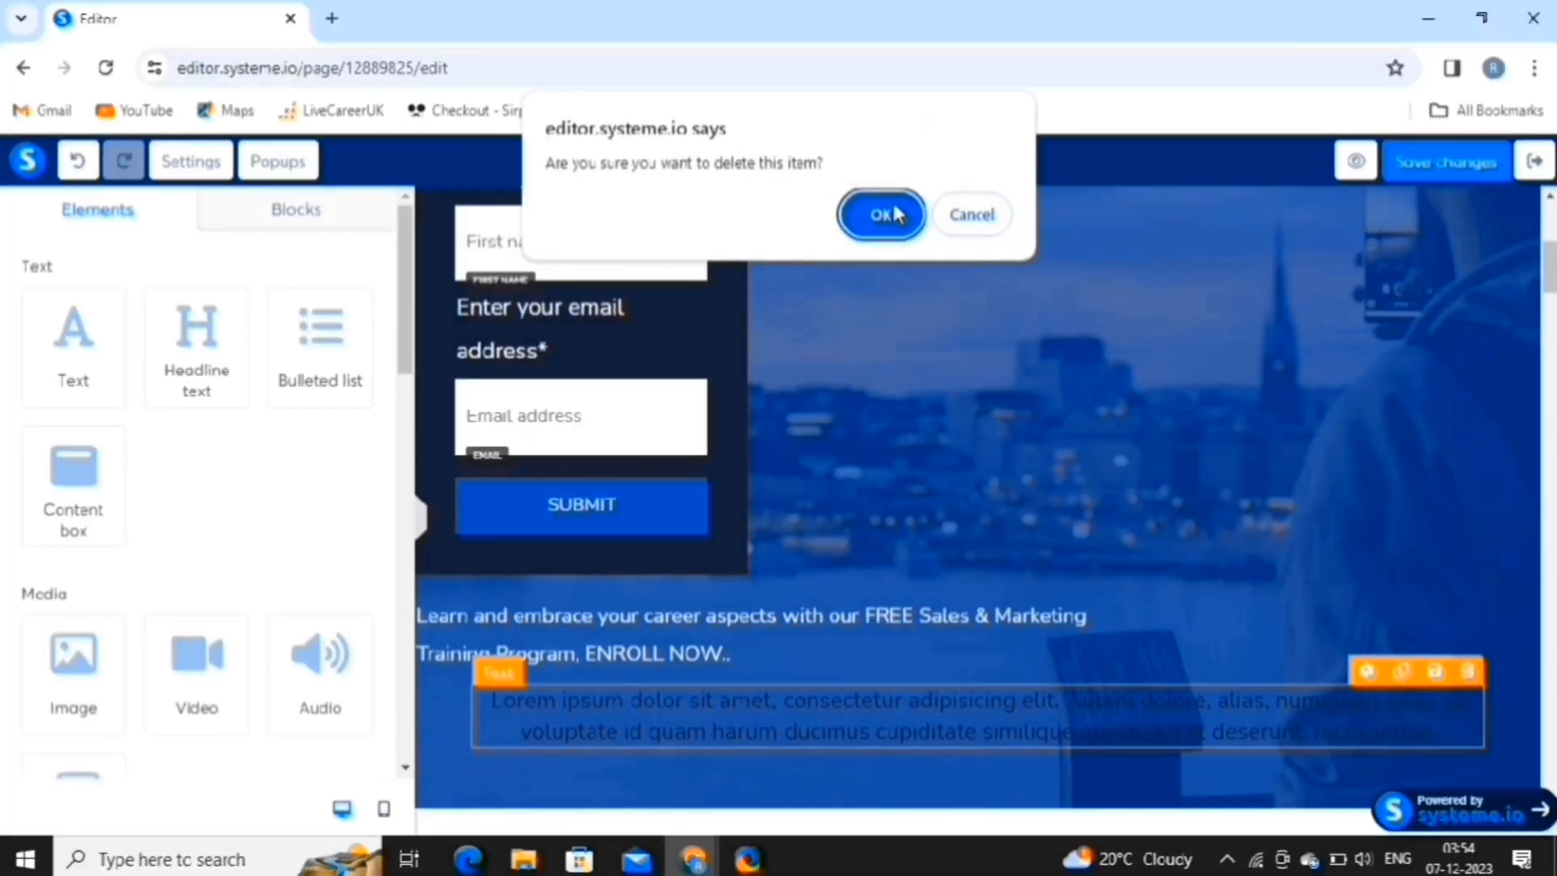
click(881, 214)
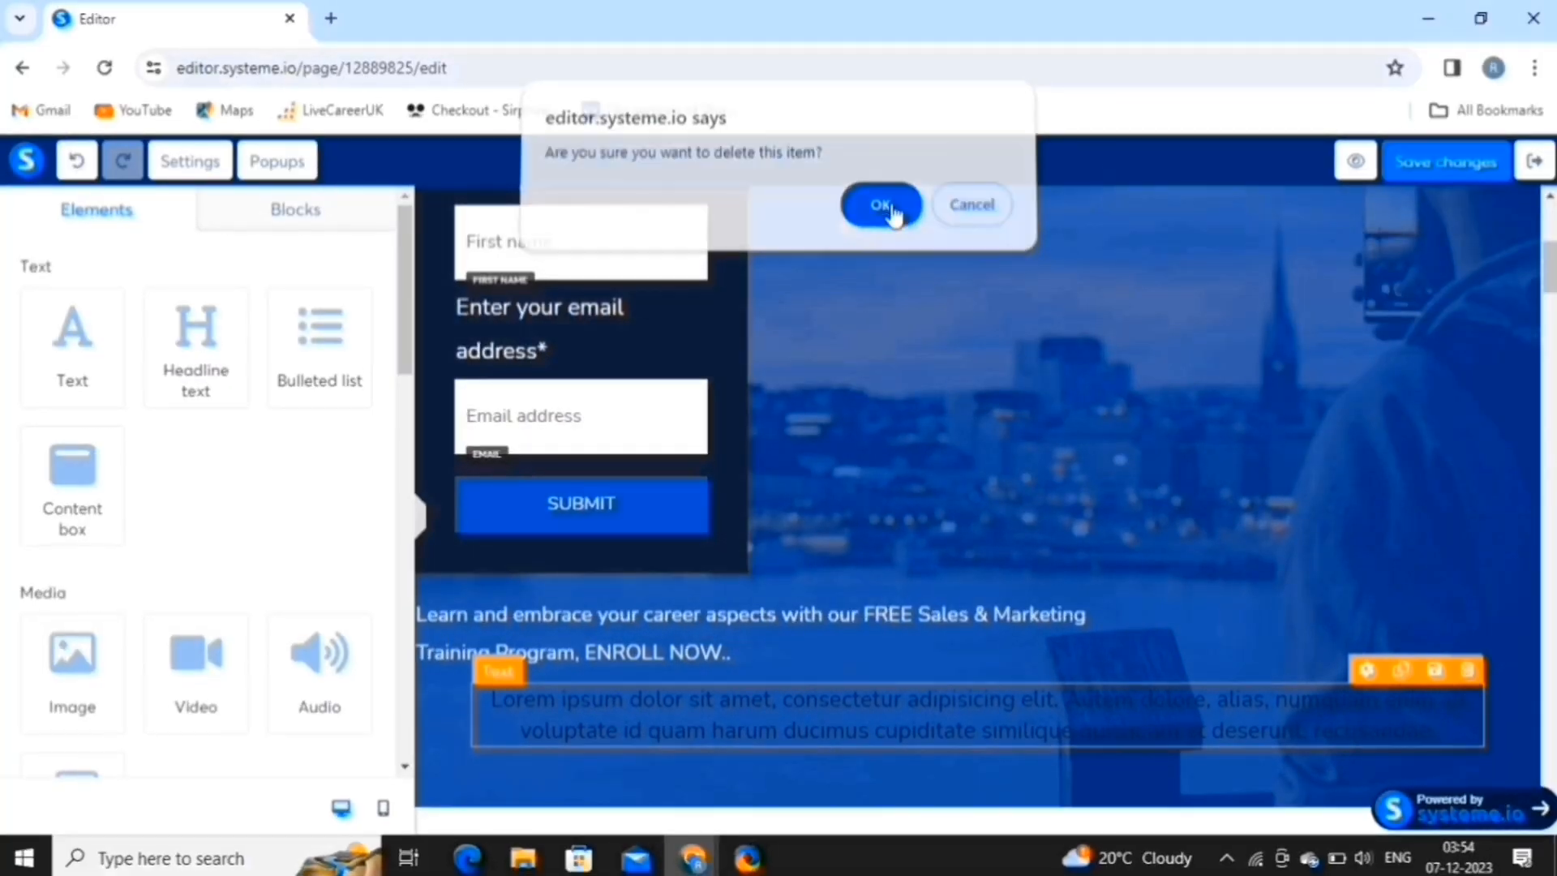
scroll(1549, 292, down, 2)
Retitle the intro headline 'I'm here to guide you throughout the program with emails.' and add a carousel.
mouse_move(1549, 294)
mouse_down()
mouse_move(1550, 375)
mouse_move(1548, 316)
mouse_up()
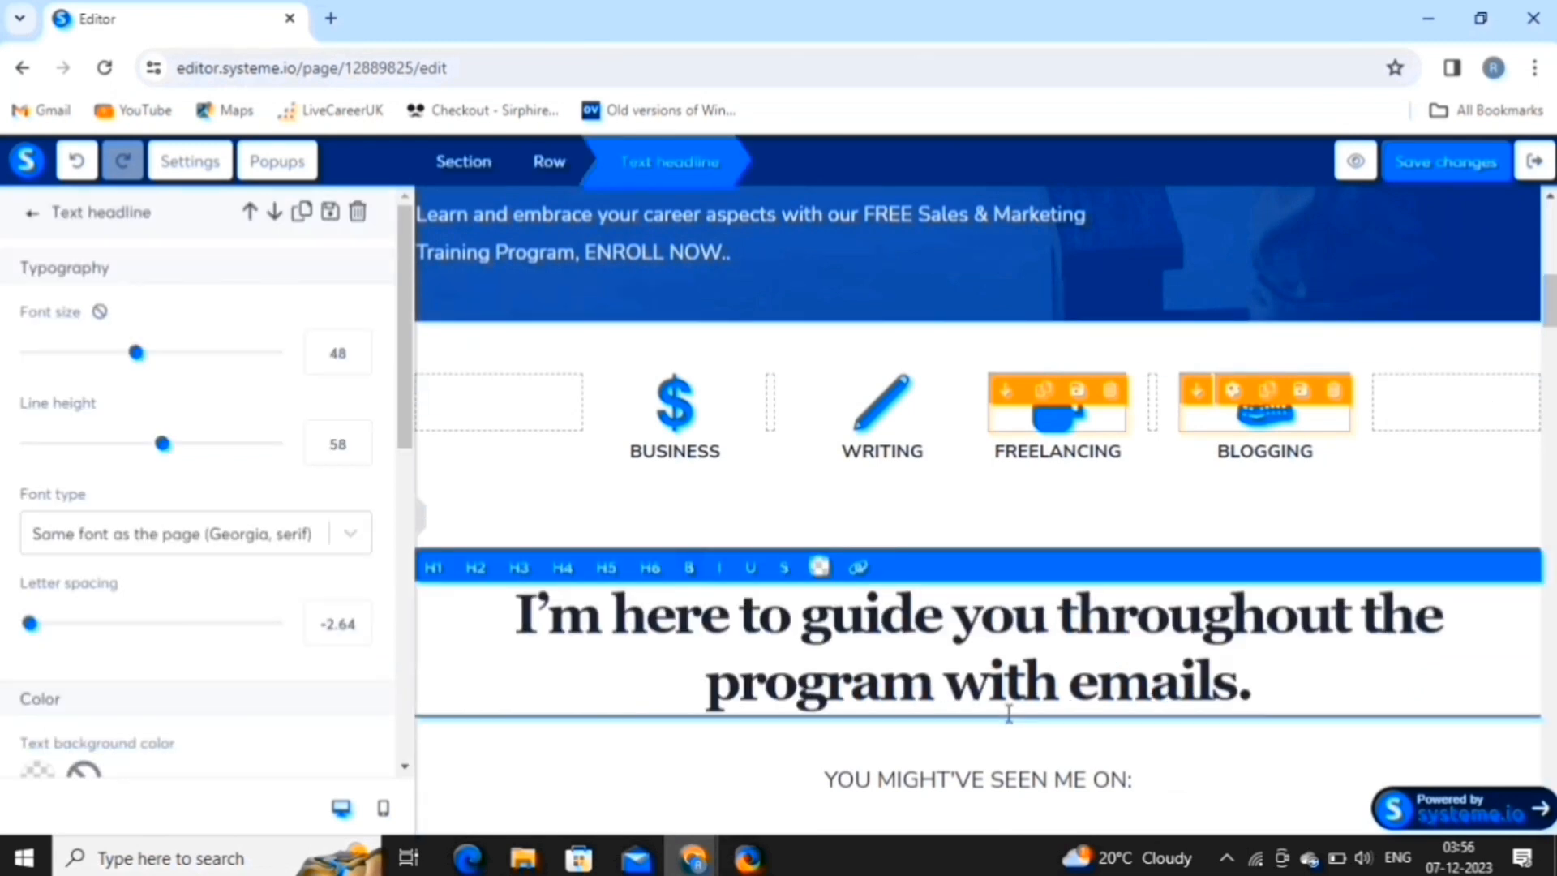
scroll(1009, 714, down, 3)
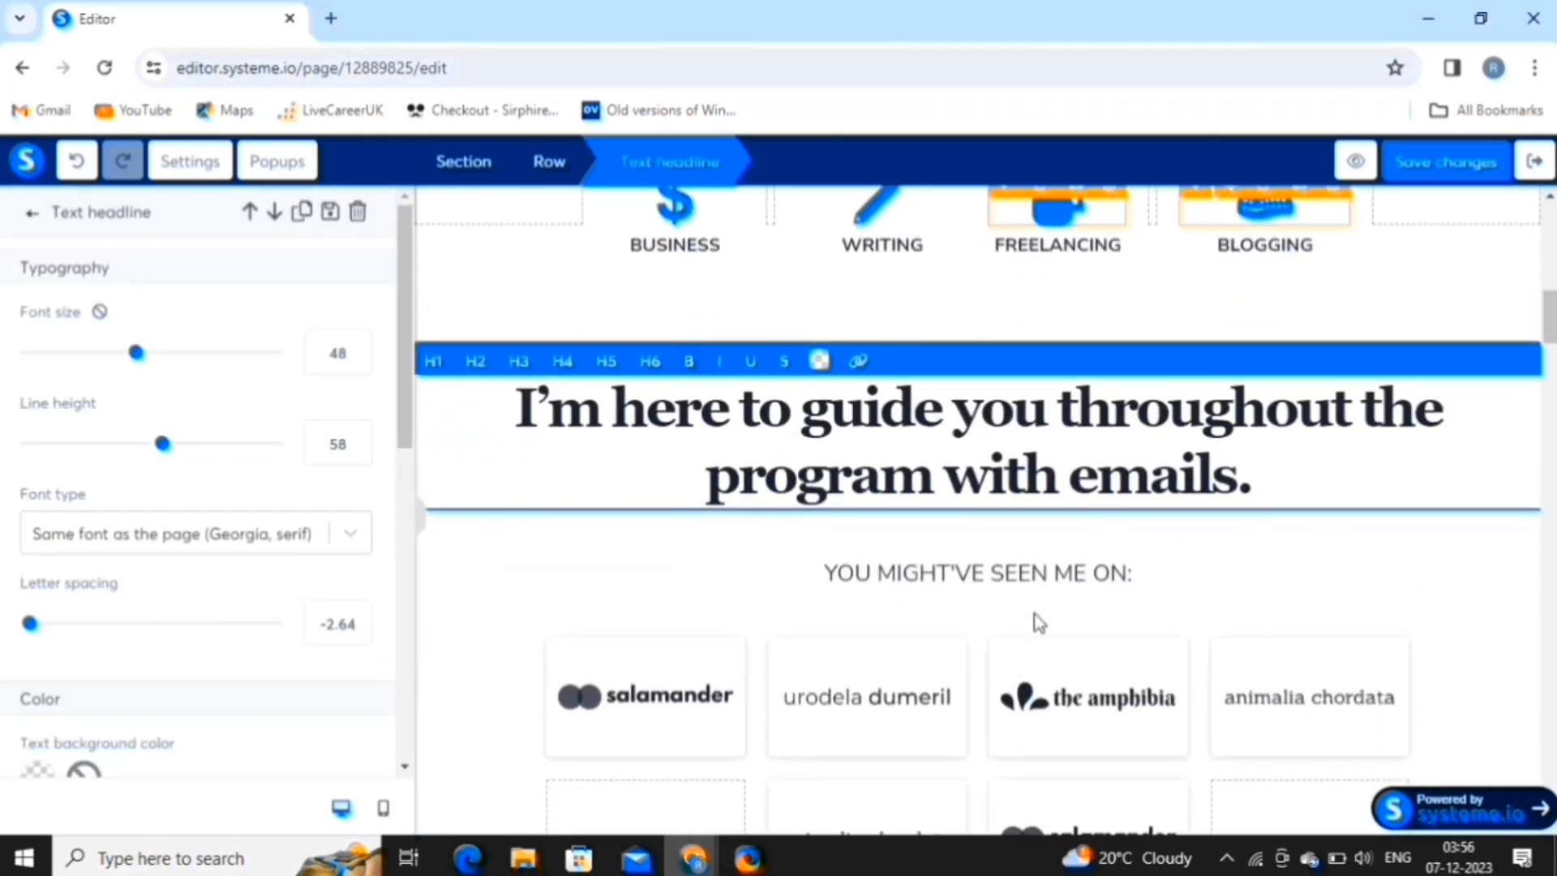
click(1153, 582)
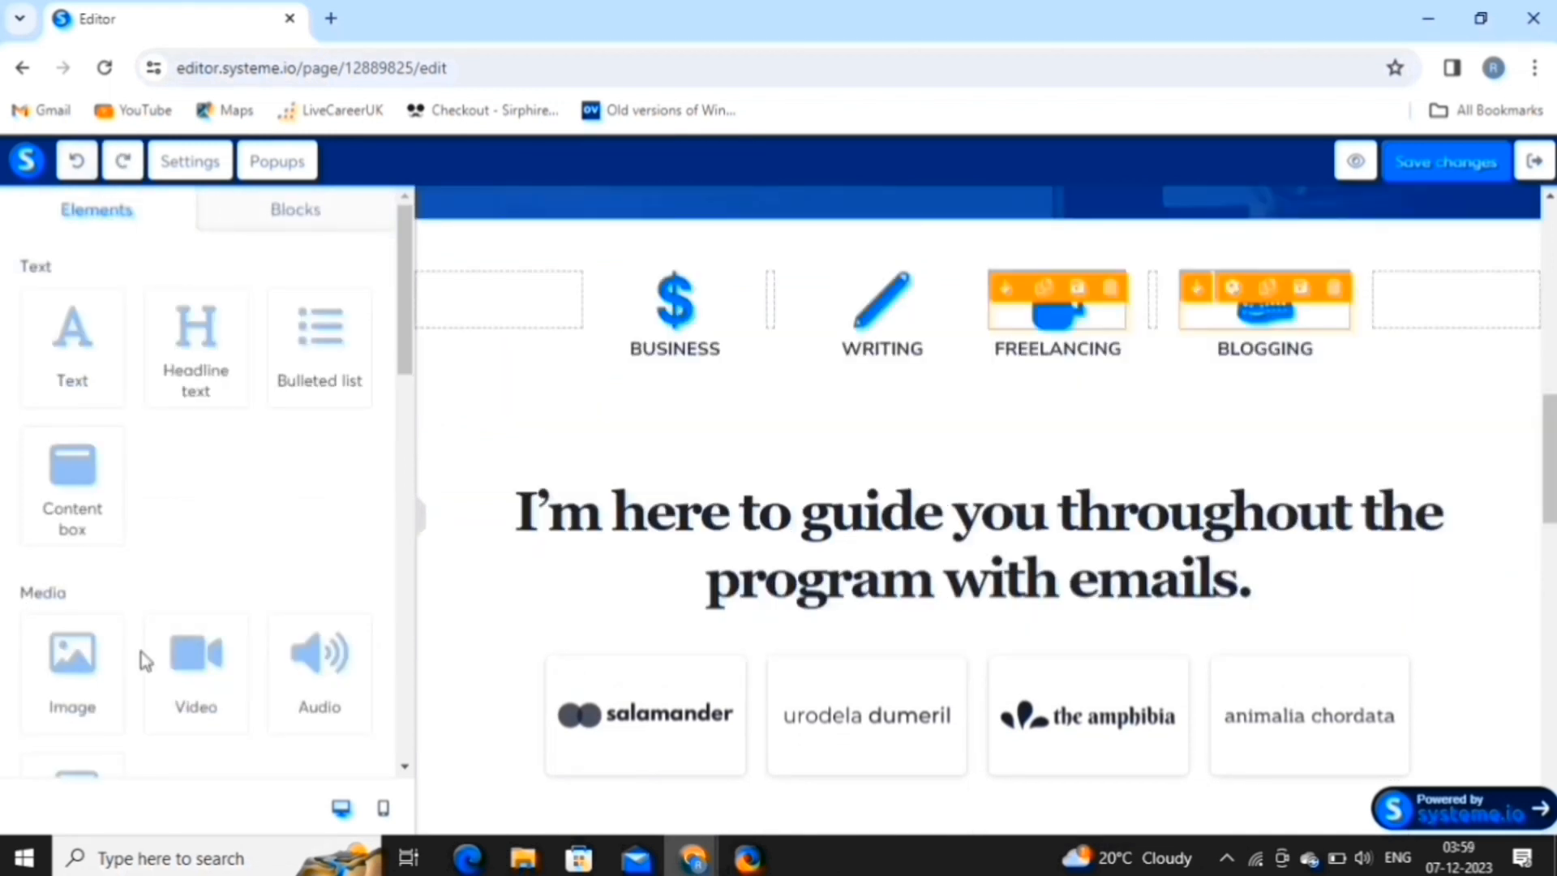
scroll(143, 653, down, 3)
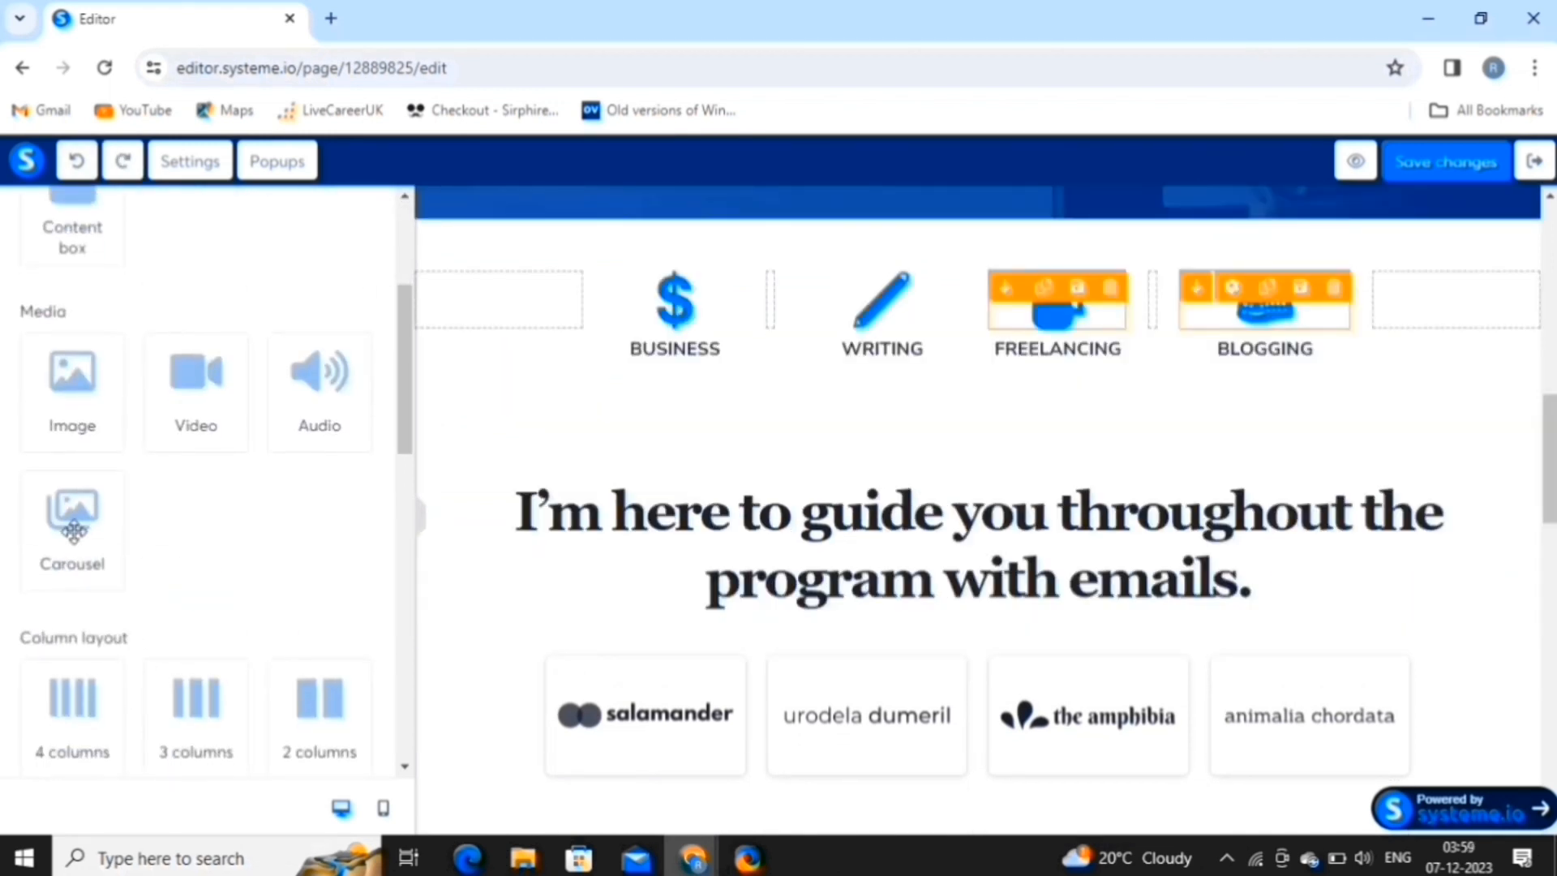
click(72, 532)
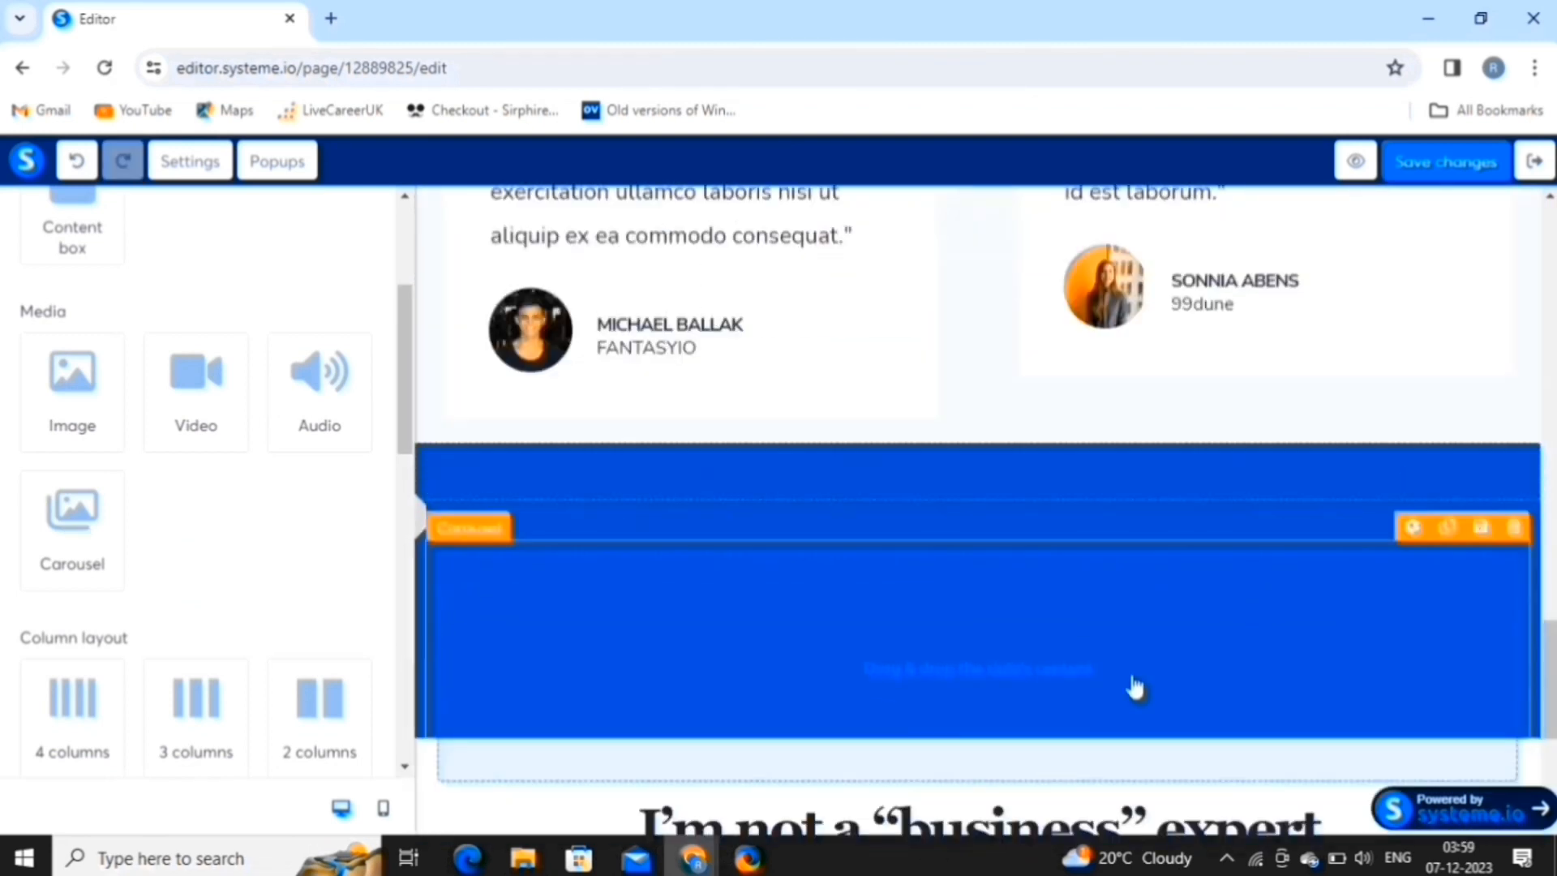
Add a second slide to the carousel and move Slide #2 into first place.
click(994, 678)
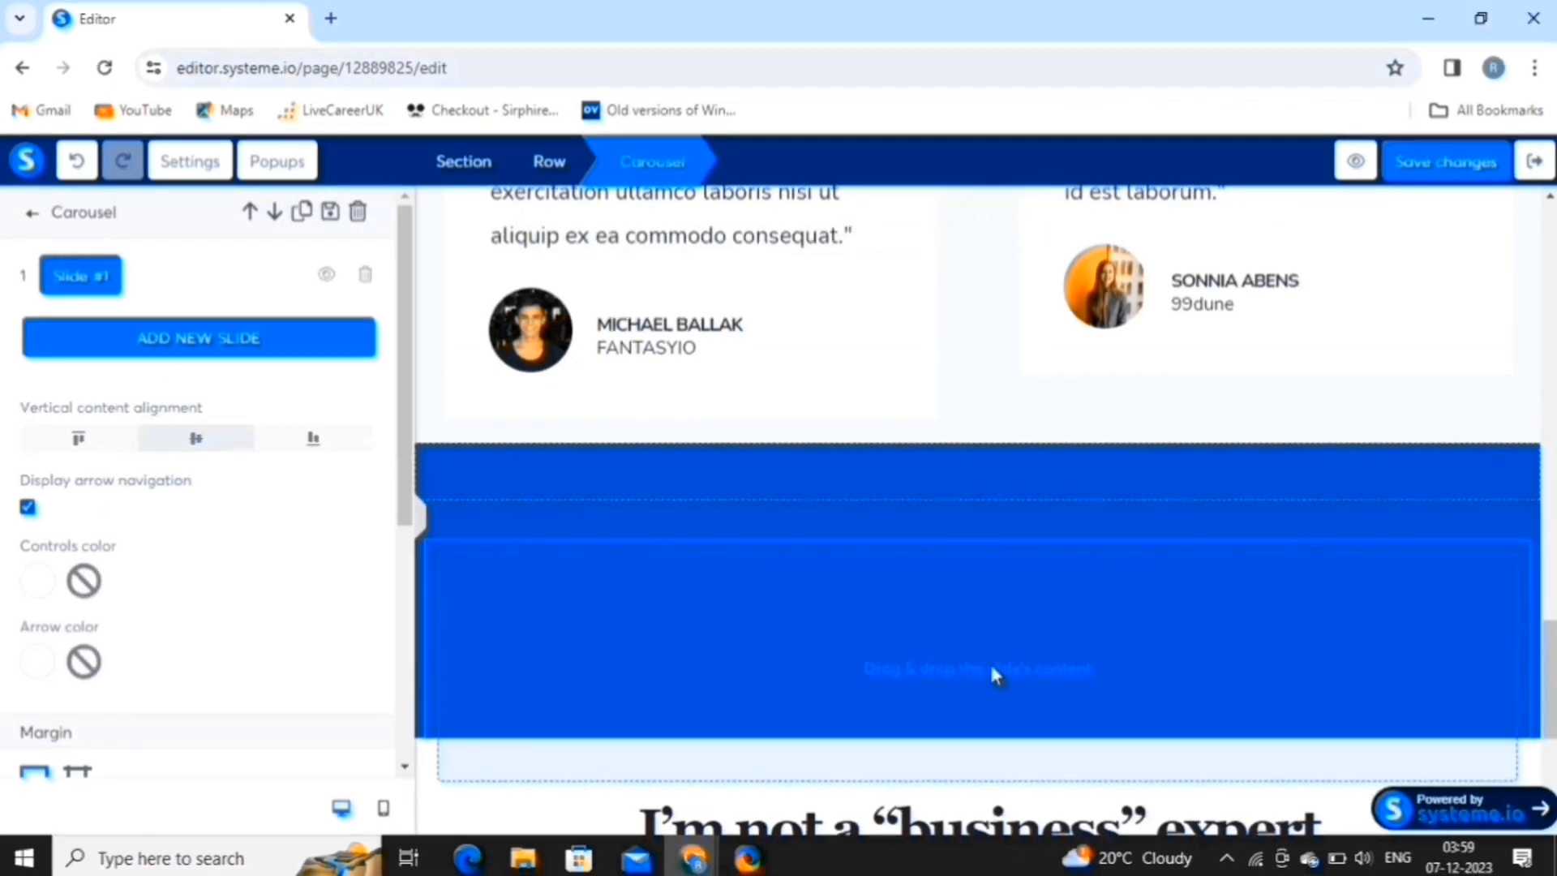
click(201, 340)
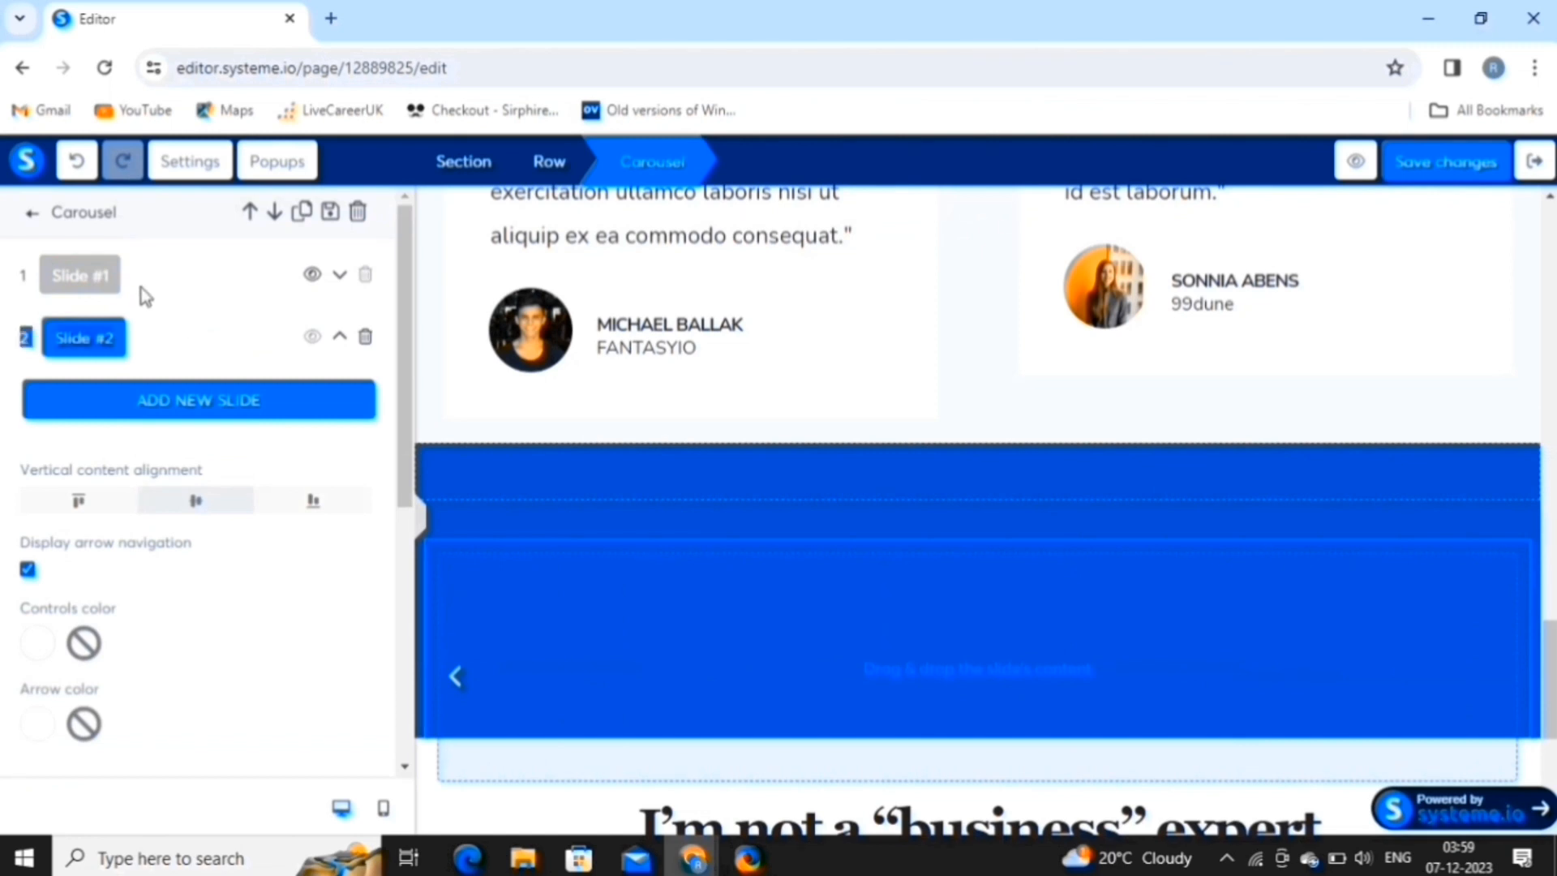
click(343, 275)
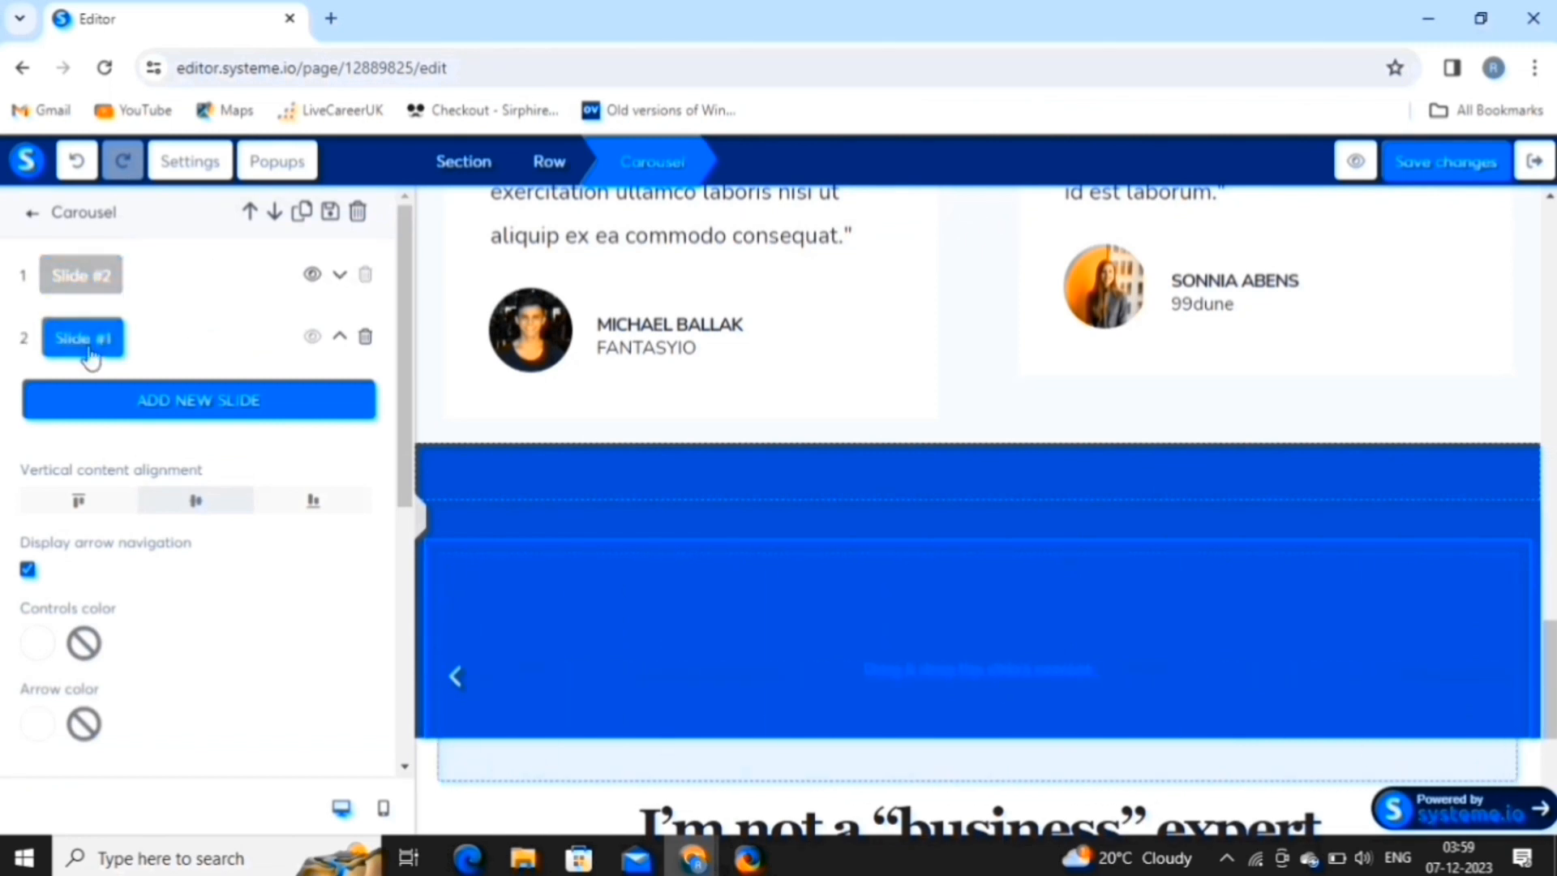
click(926, 665)
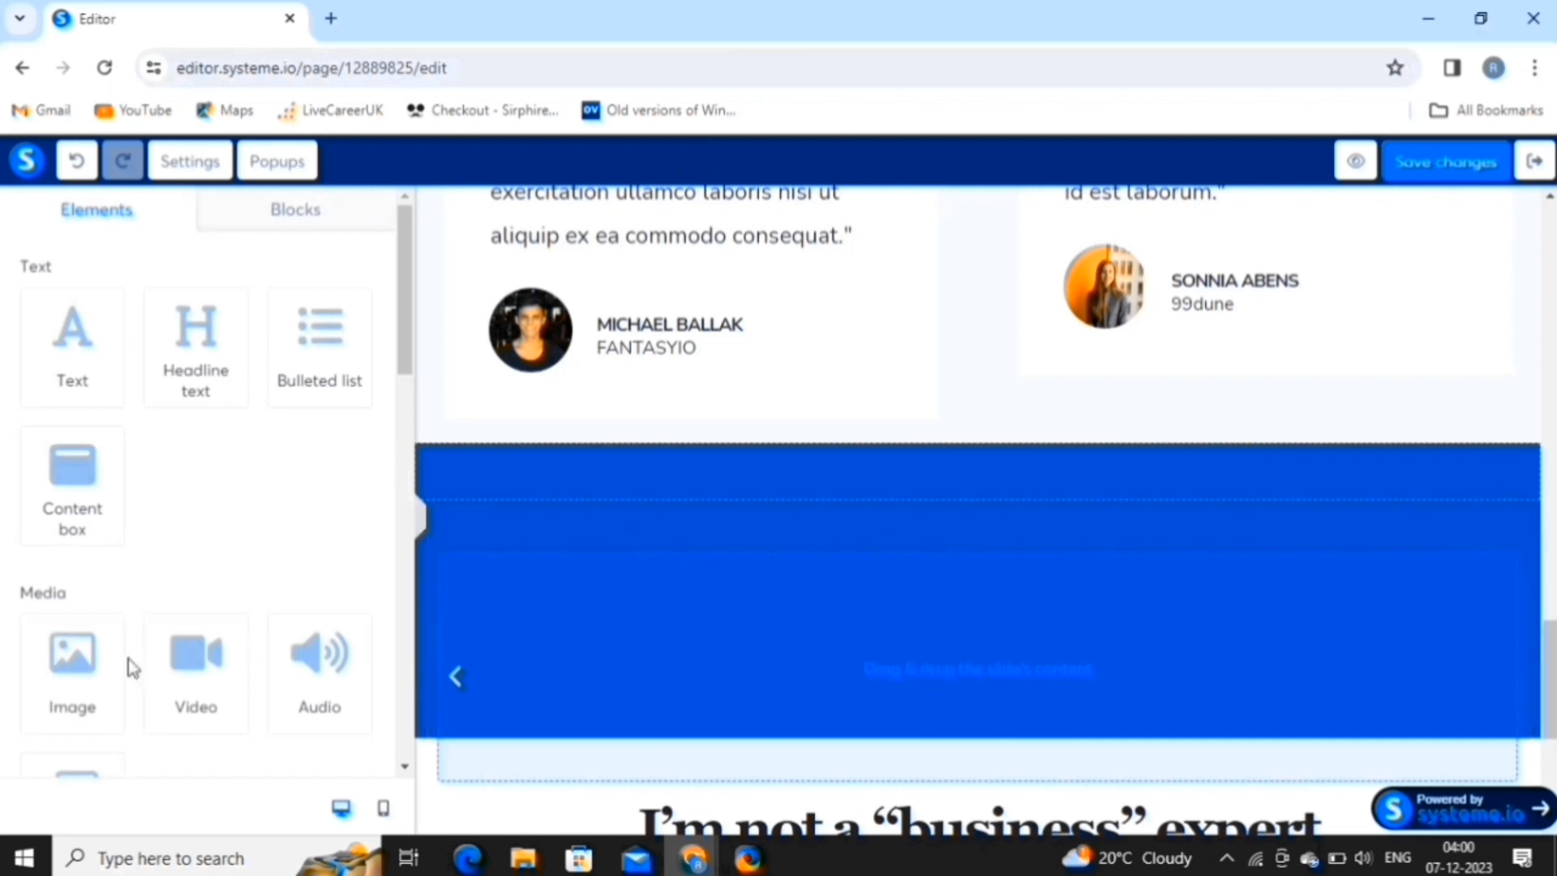
Put the uploaded '7-Days FREE sales and Marketing training' banner image in the slide and save.
drag(75, 671, 755, 680)
scroll(755, 679, down, 4)
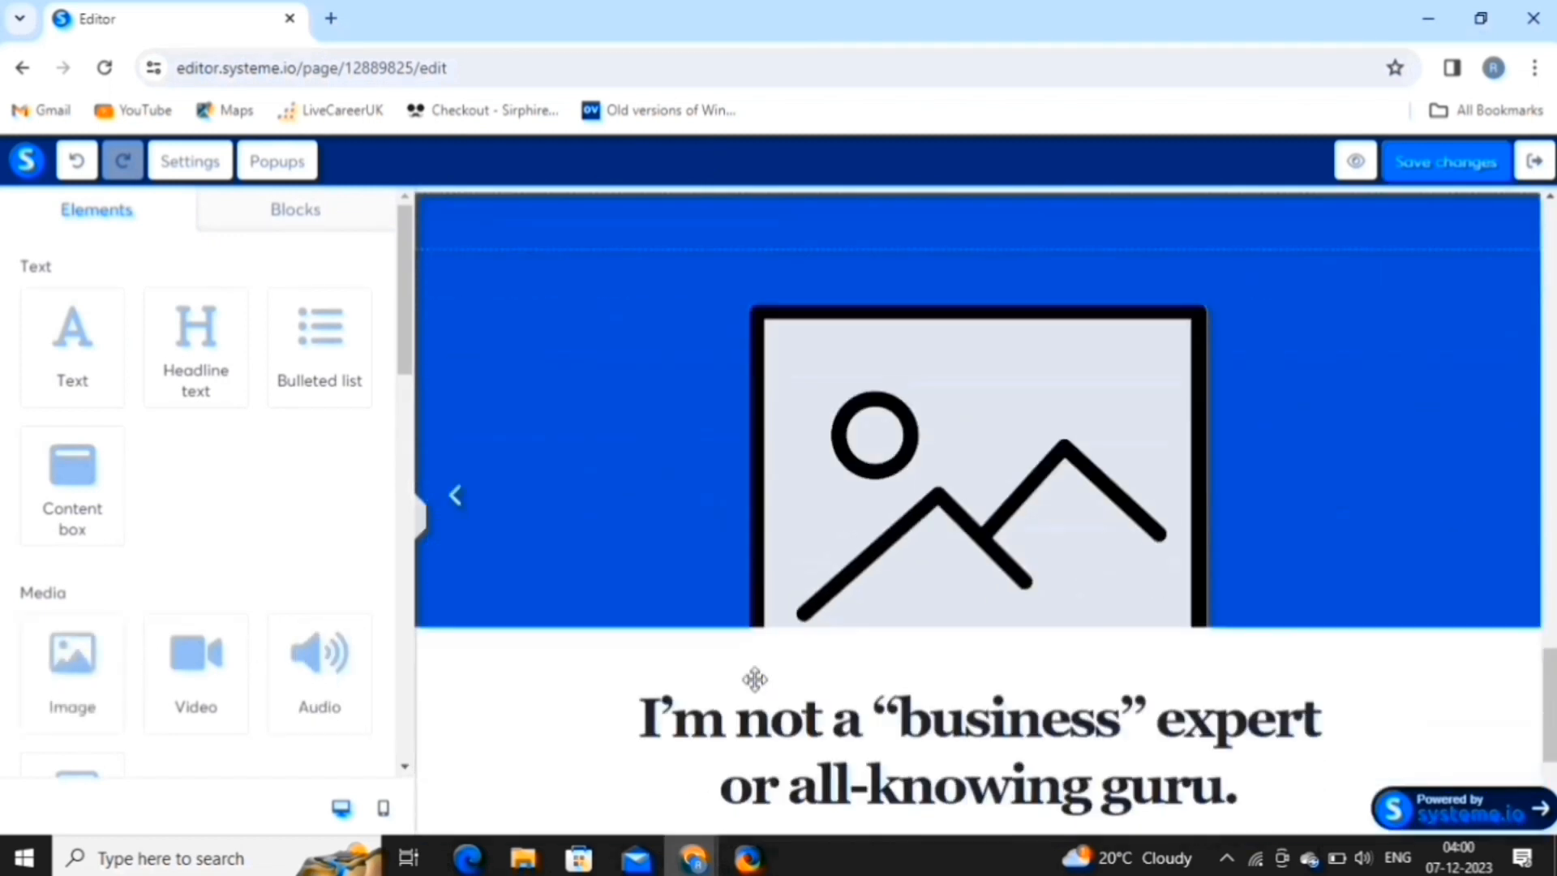
click(862, 394)
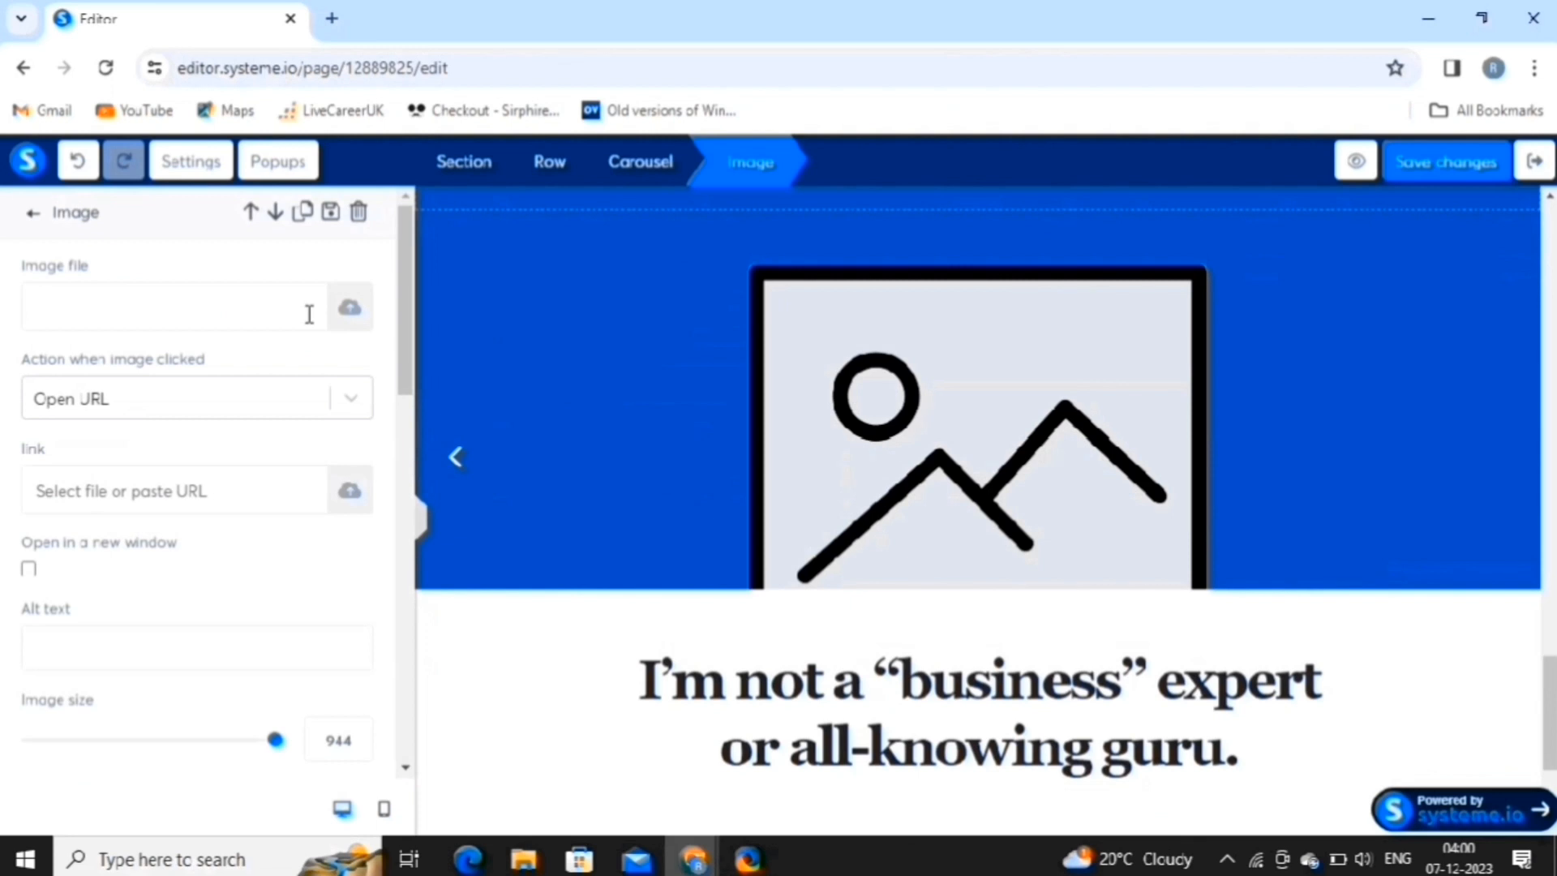
click(350, 306)
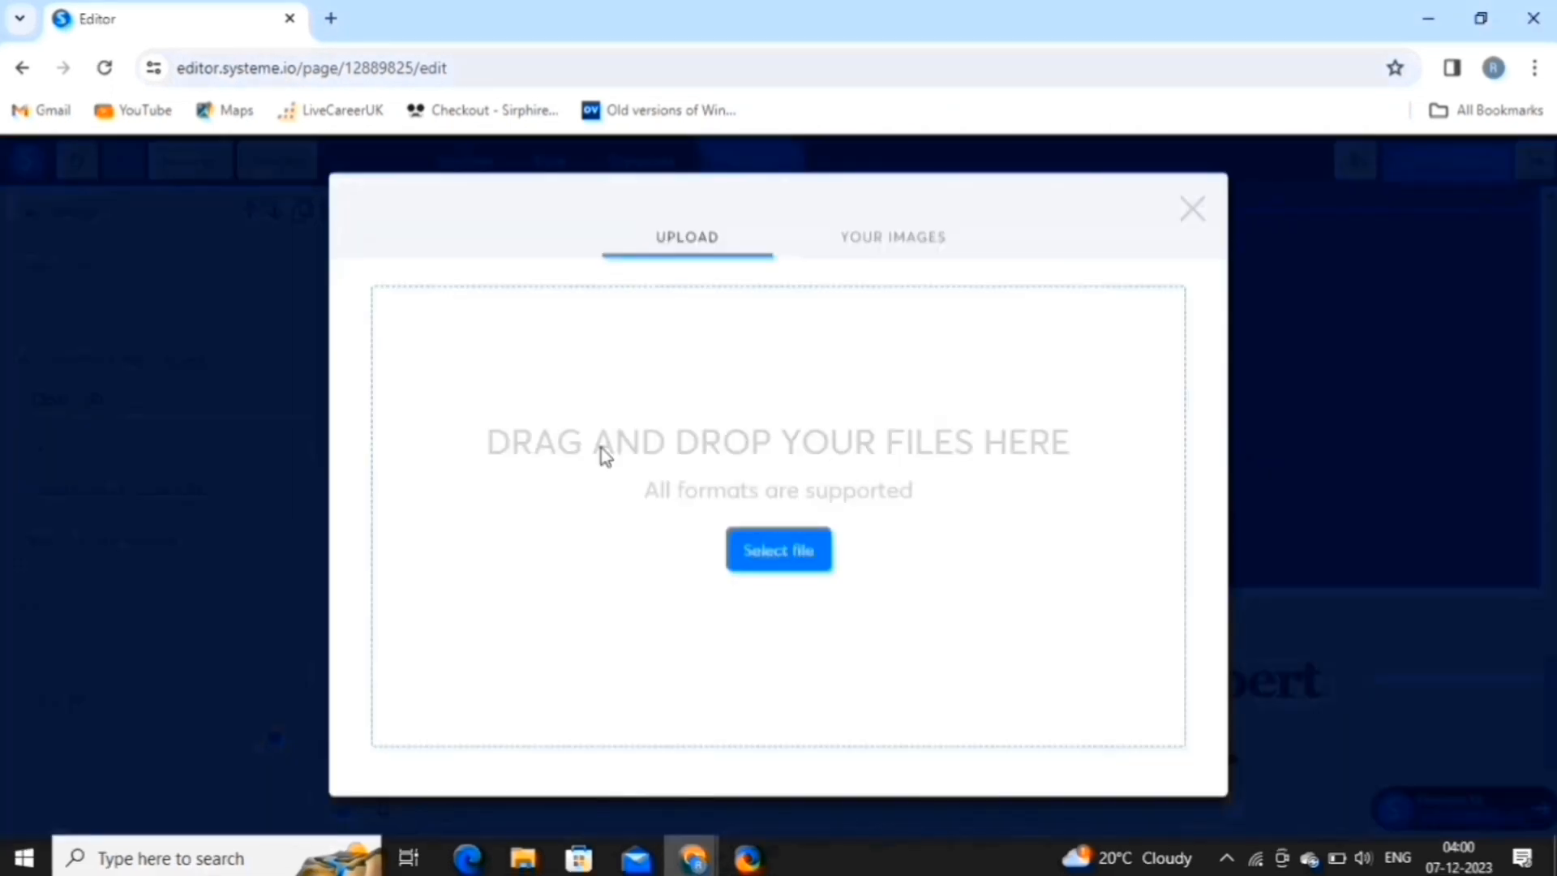
click(900, 240)
click(625, 346)
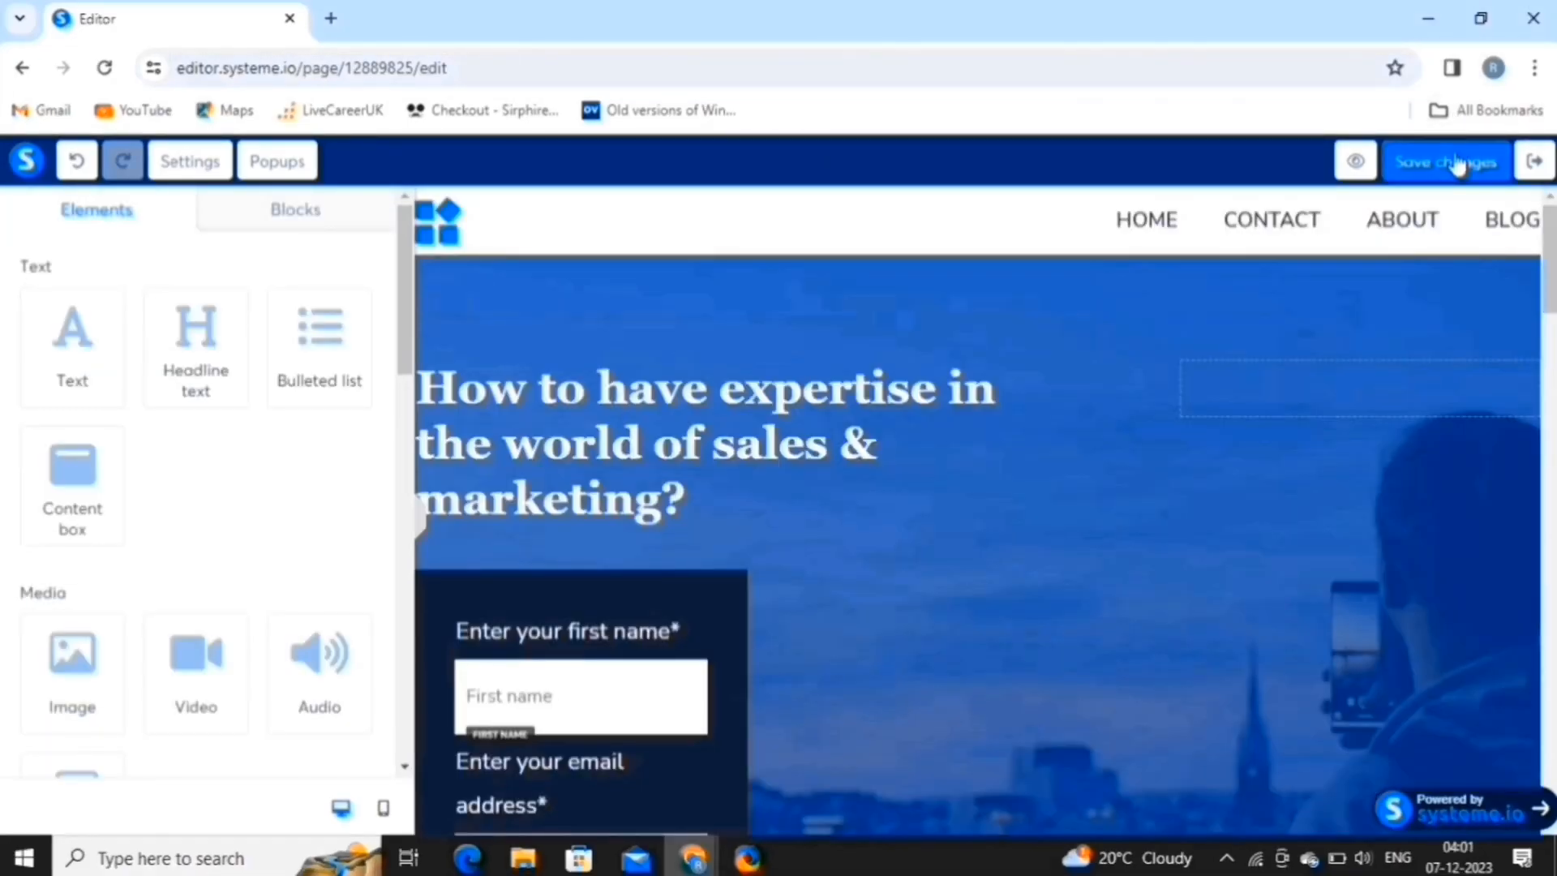
click(1452, 161)
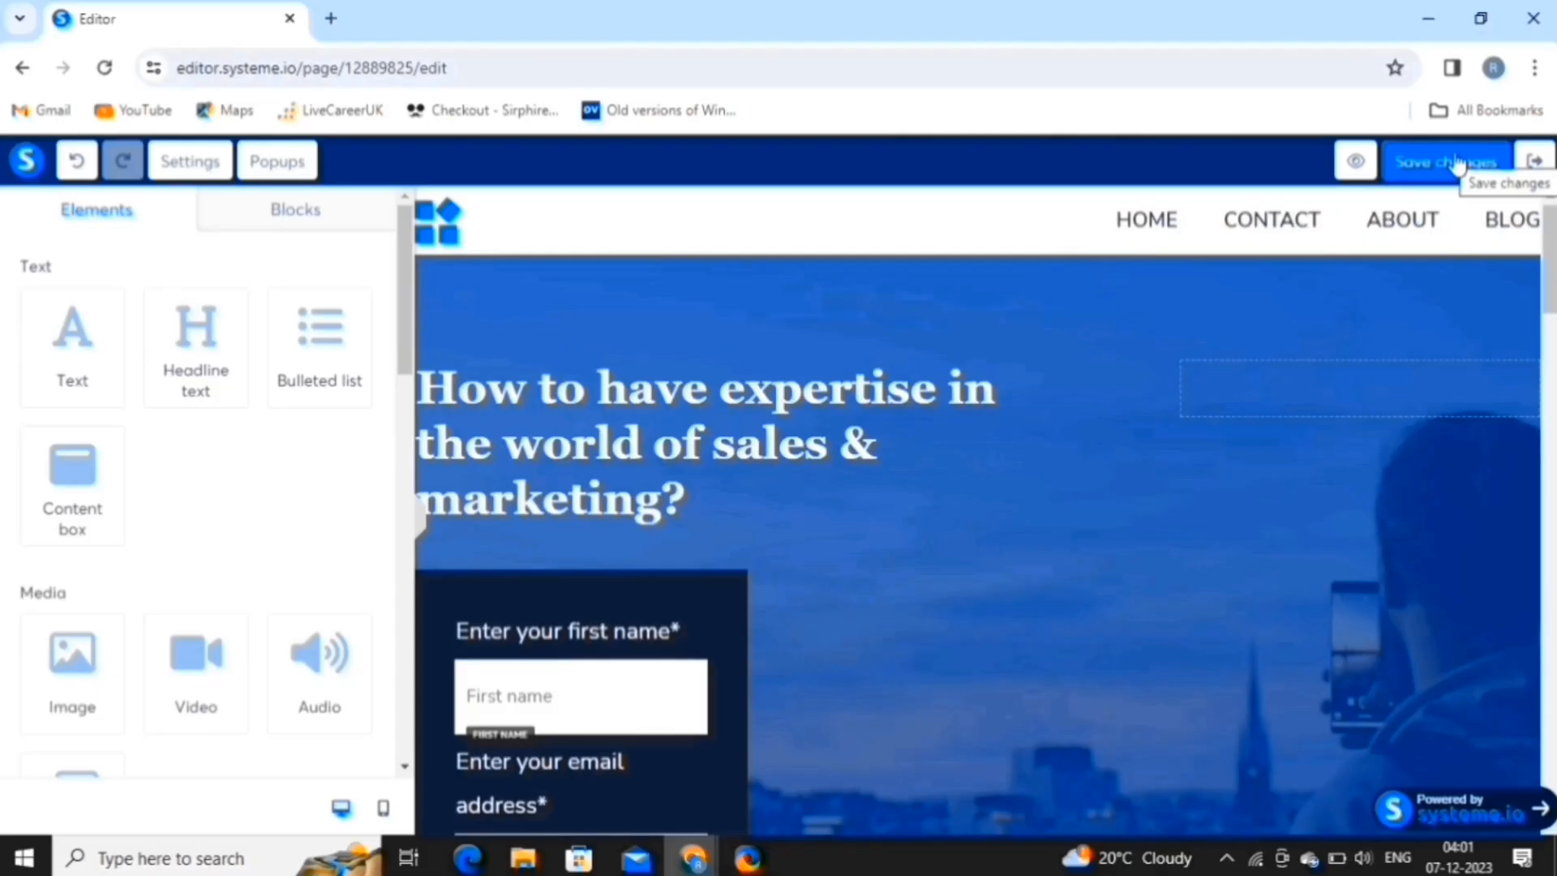
Apply the 'Thanks for purchasing!' template to the Thank You / Download Page and edit it.
click(1532, 161)
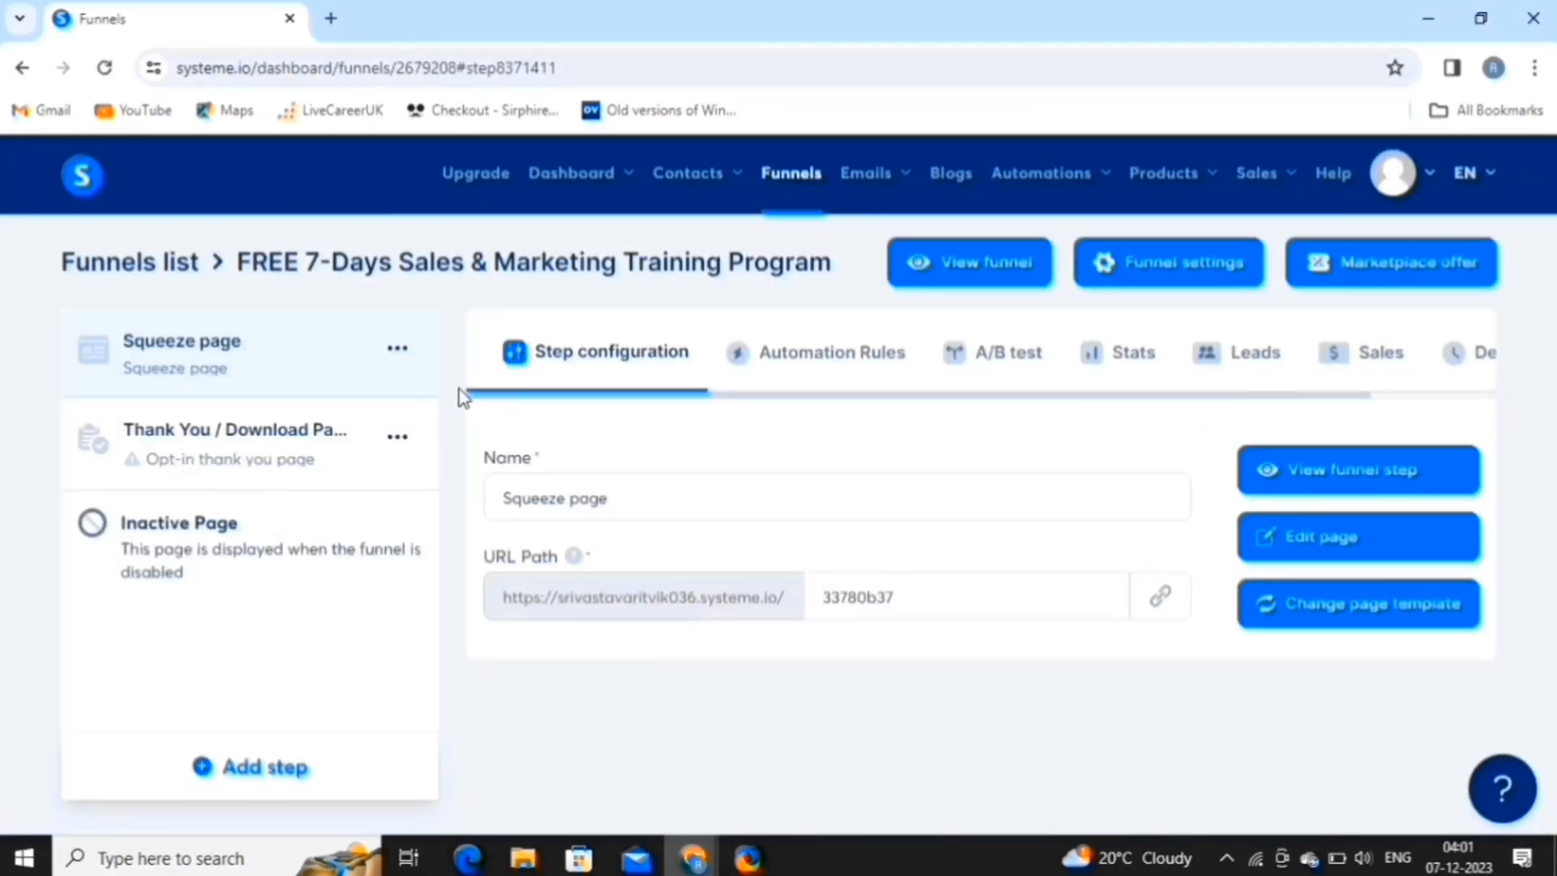
click(362, 458)
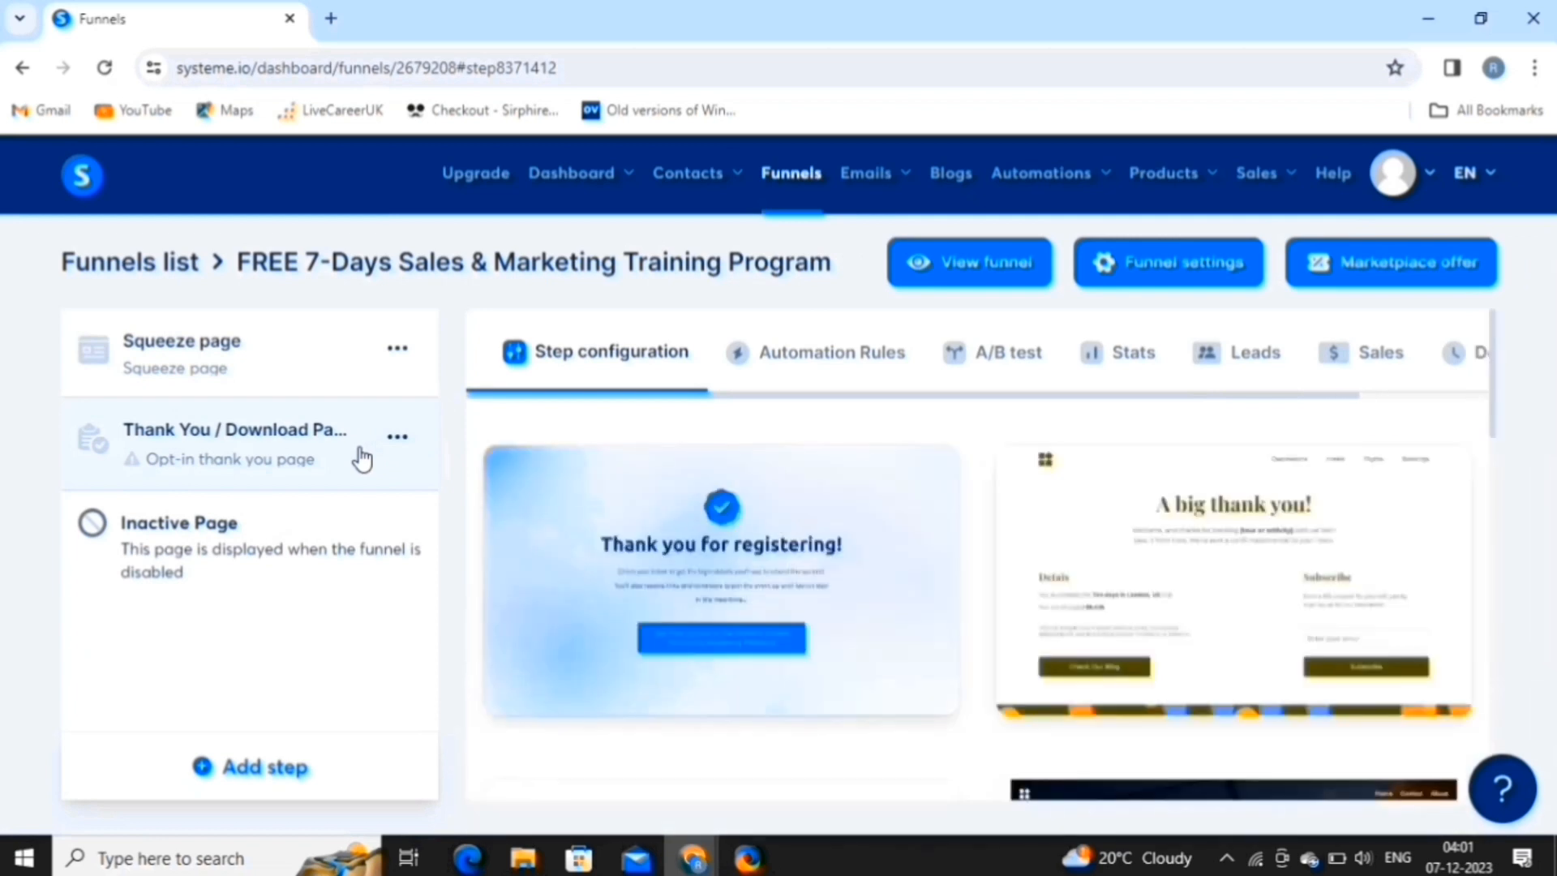
scroll(621, 572, down, 7)
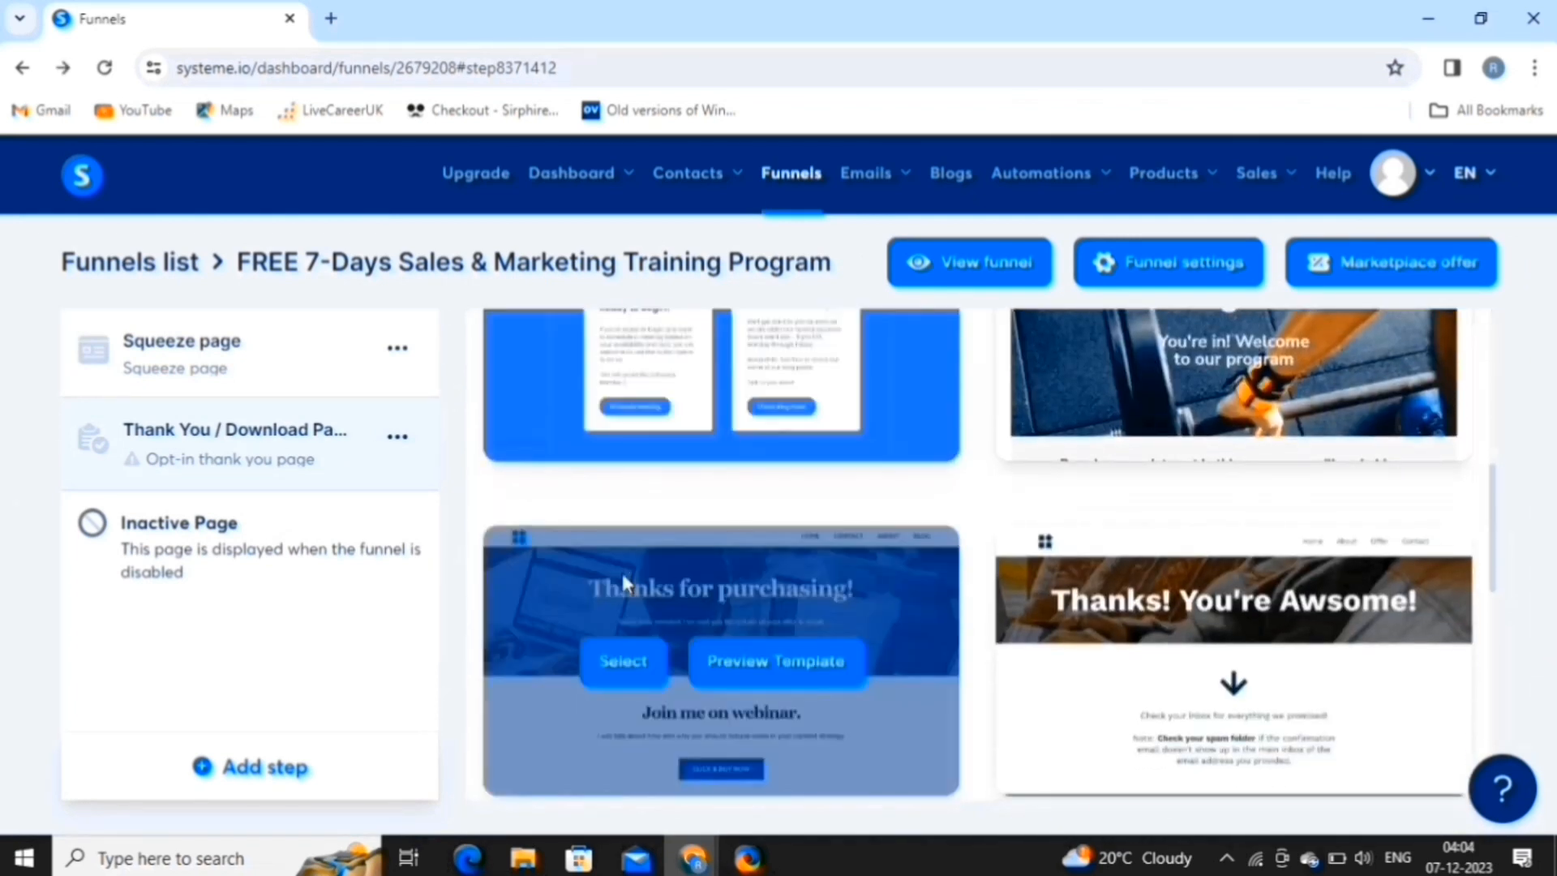
click(609, 668)
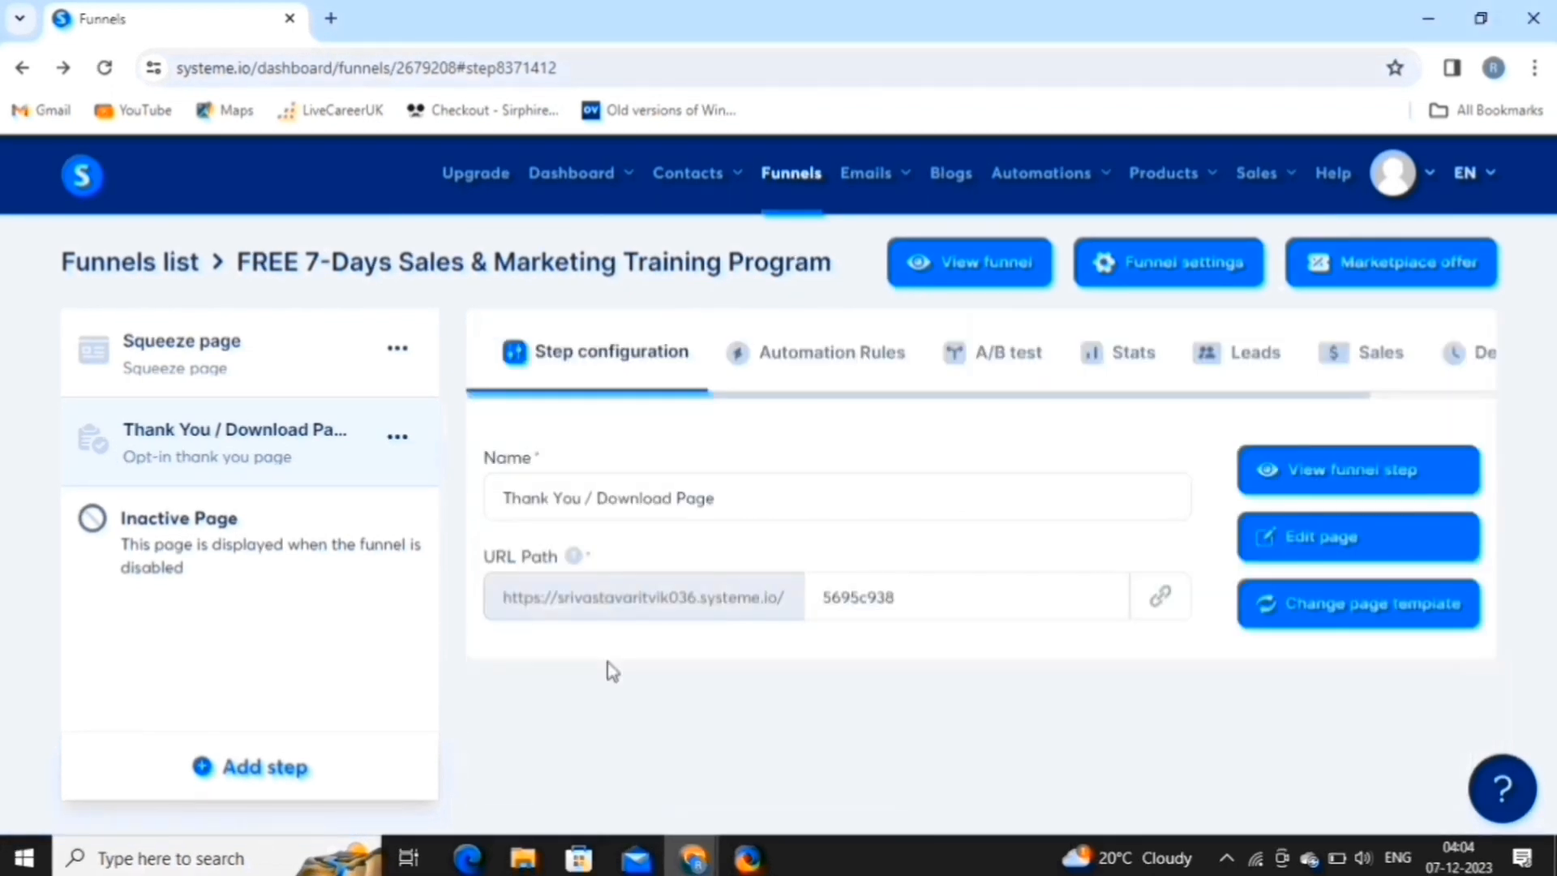
click(1359, 537)
scroll(1104, 513, down, 5)
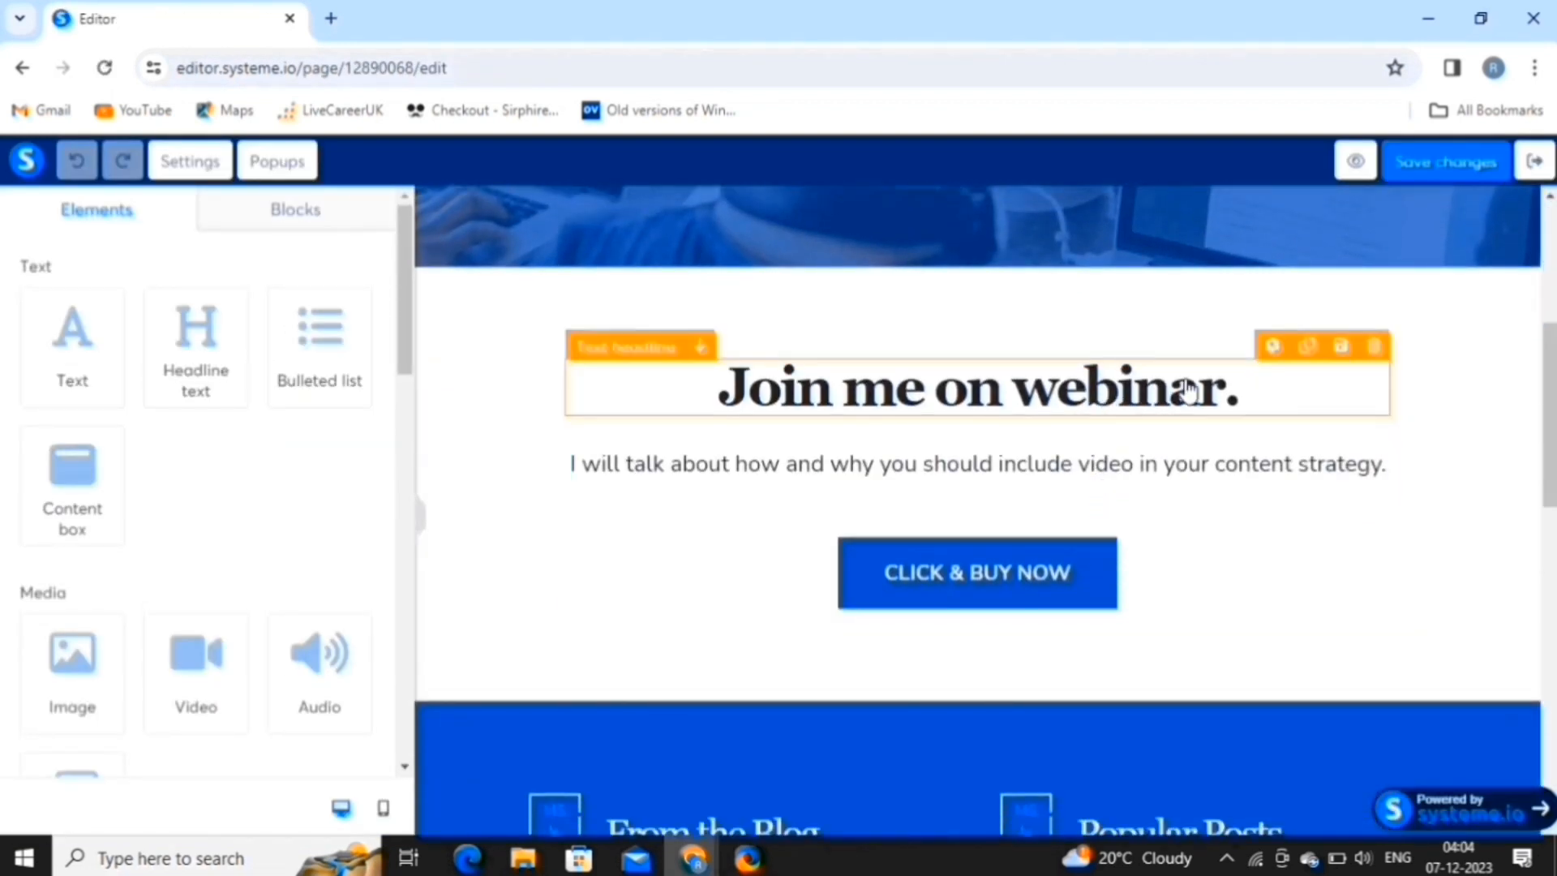
Save the thank-you page edits and open the live funnel's Squeeze page in a new tab.
click(1231, 394)
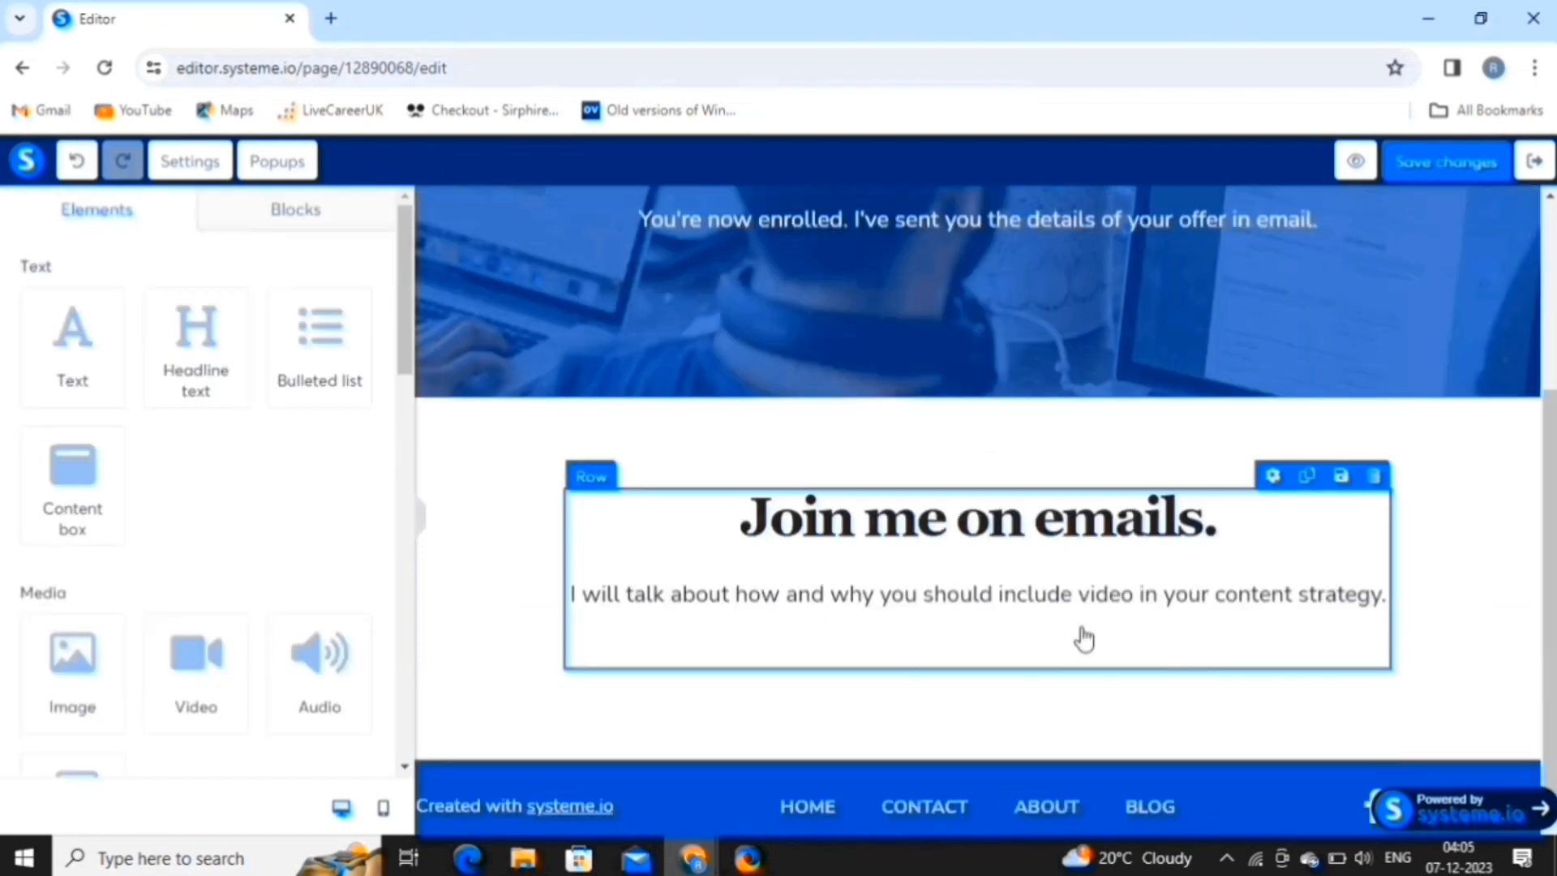
scroll(1084, 639, up, 3)
scroll(1084, 639, down, 3)
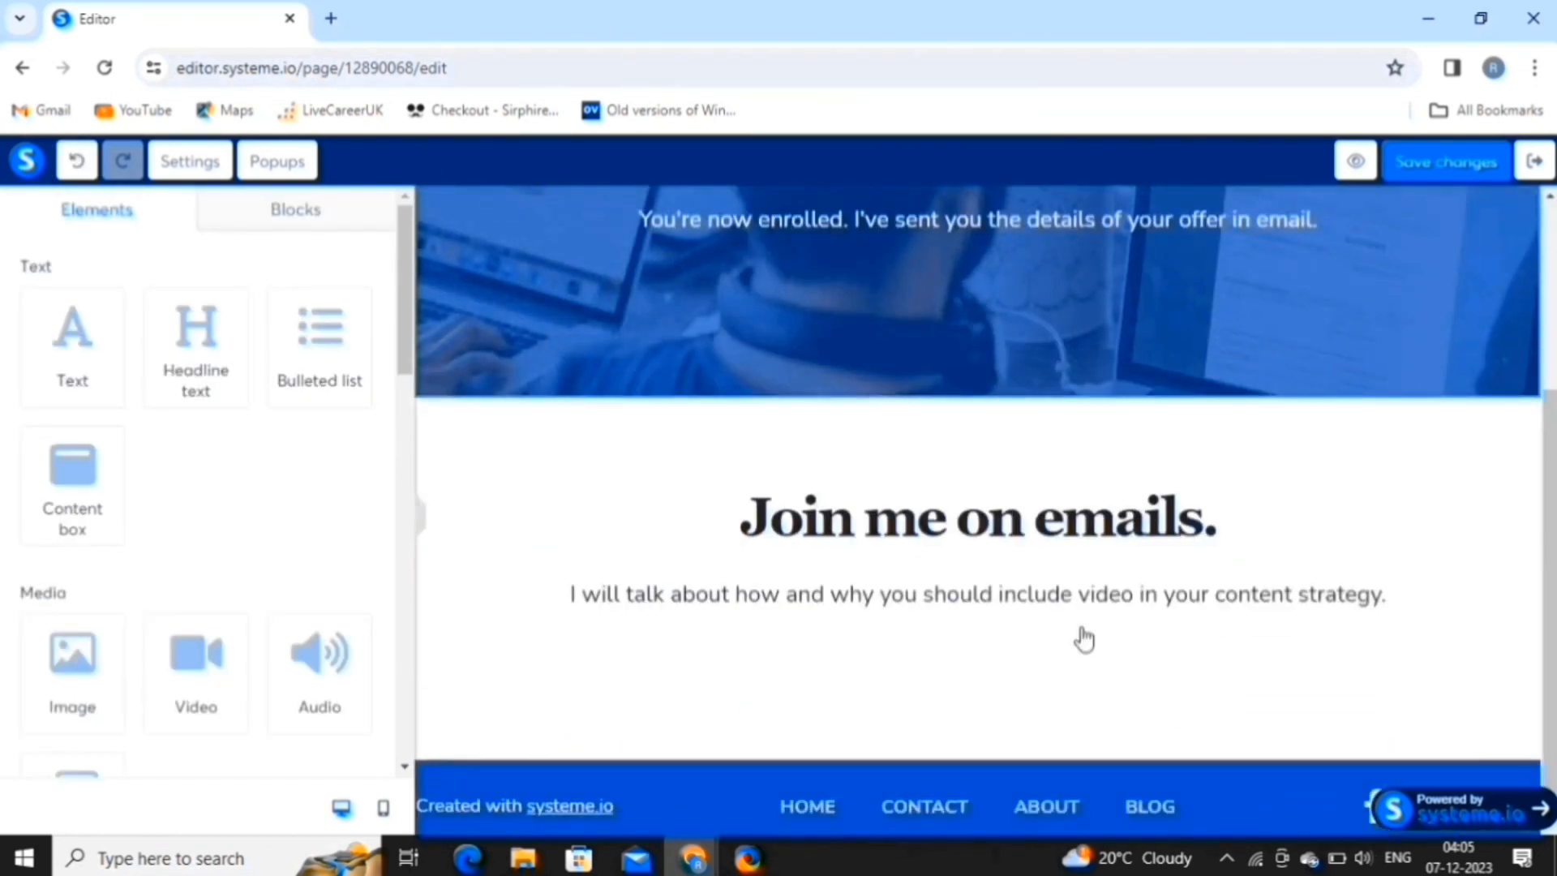
scroll(1084, 639, up, 3)
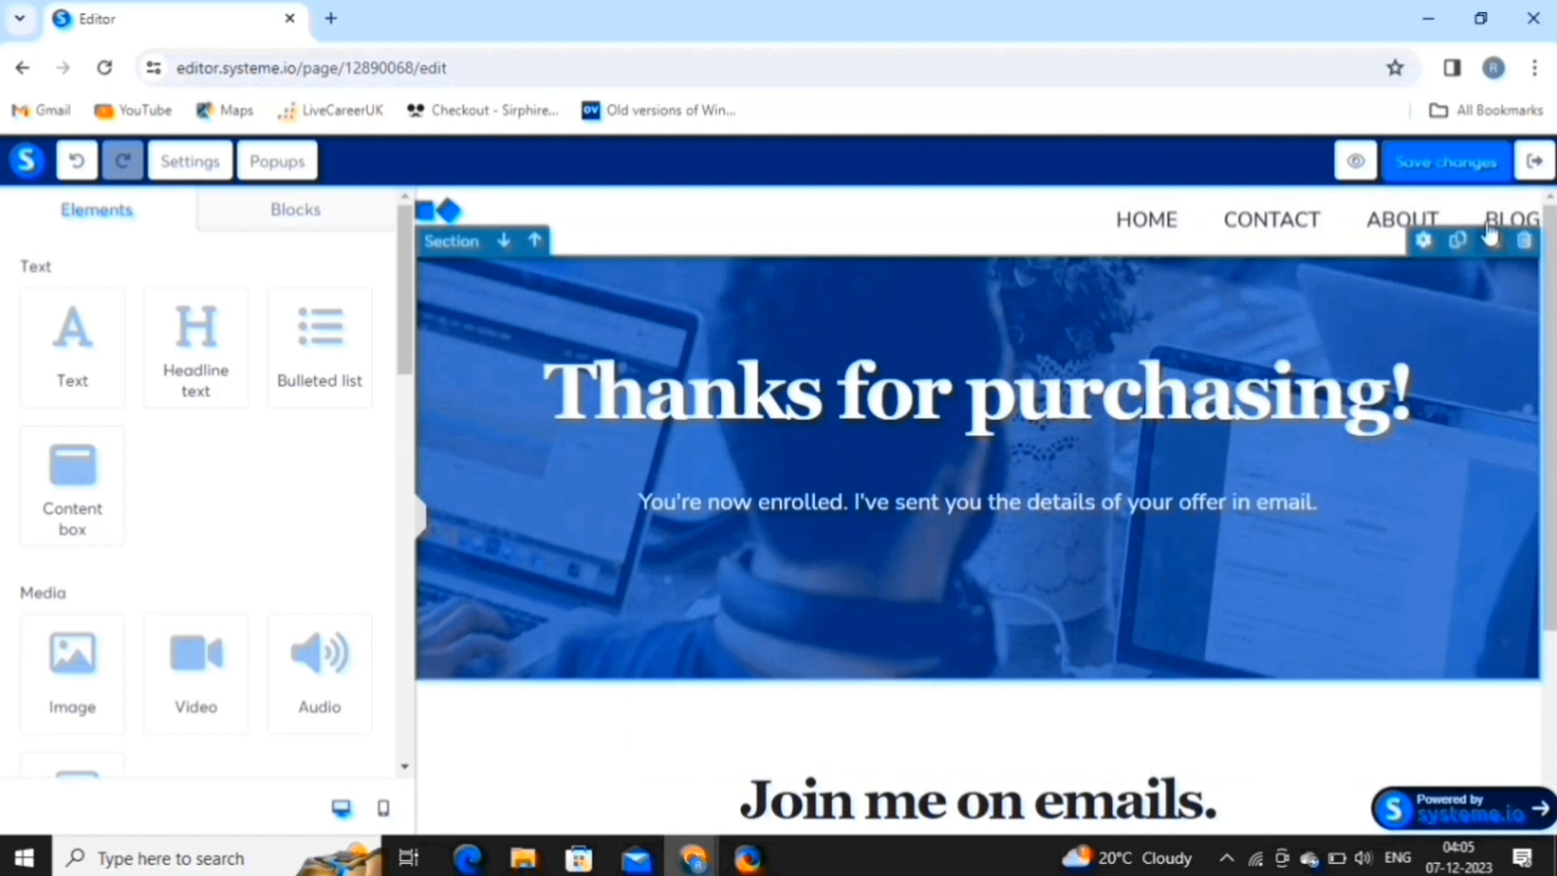
click(1460, 167)
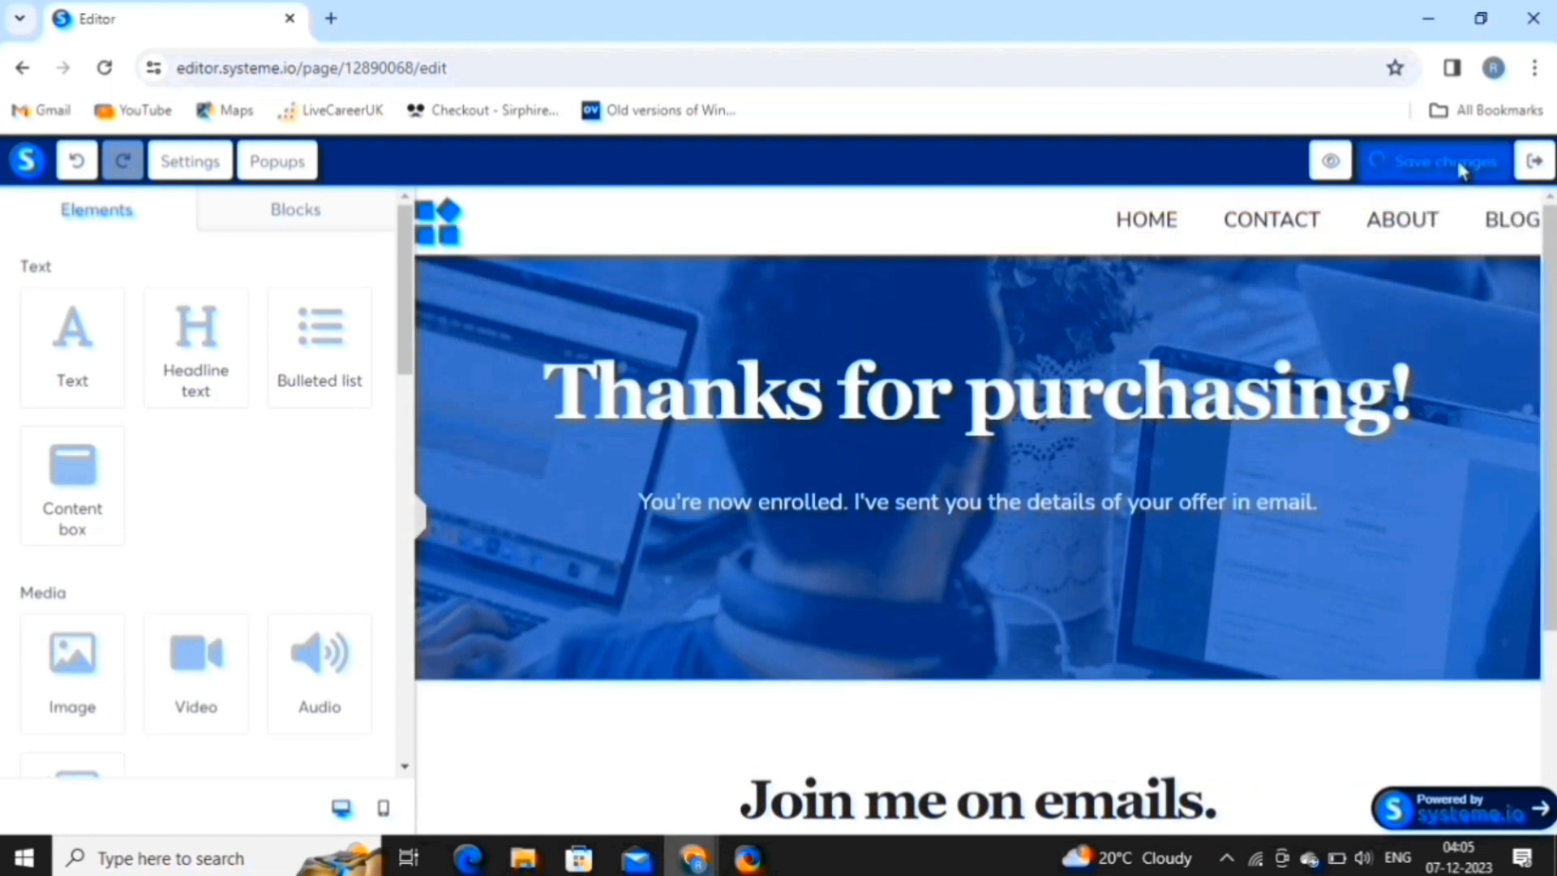
click(1531, 162)
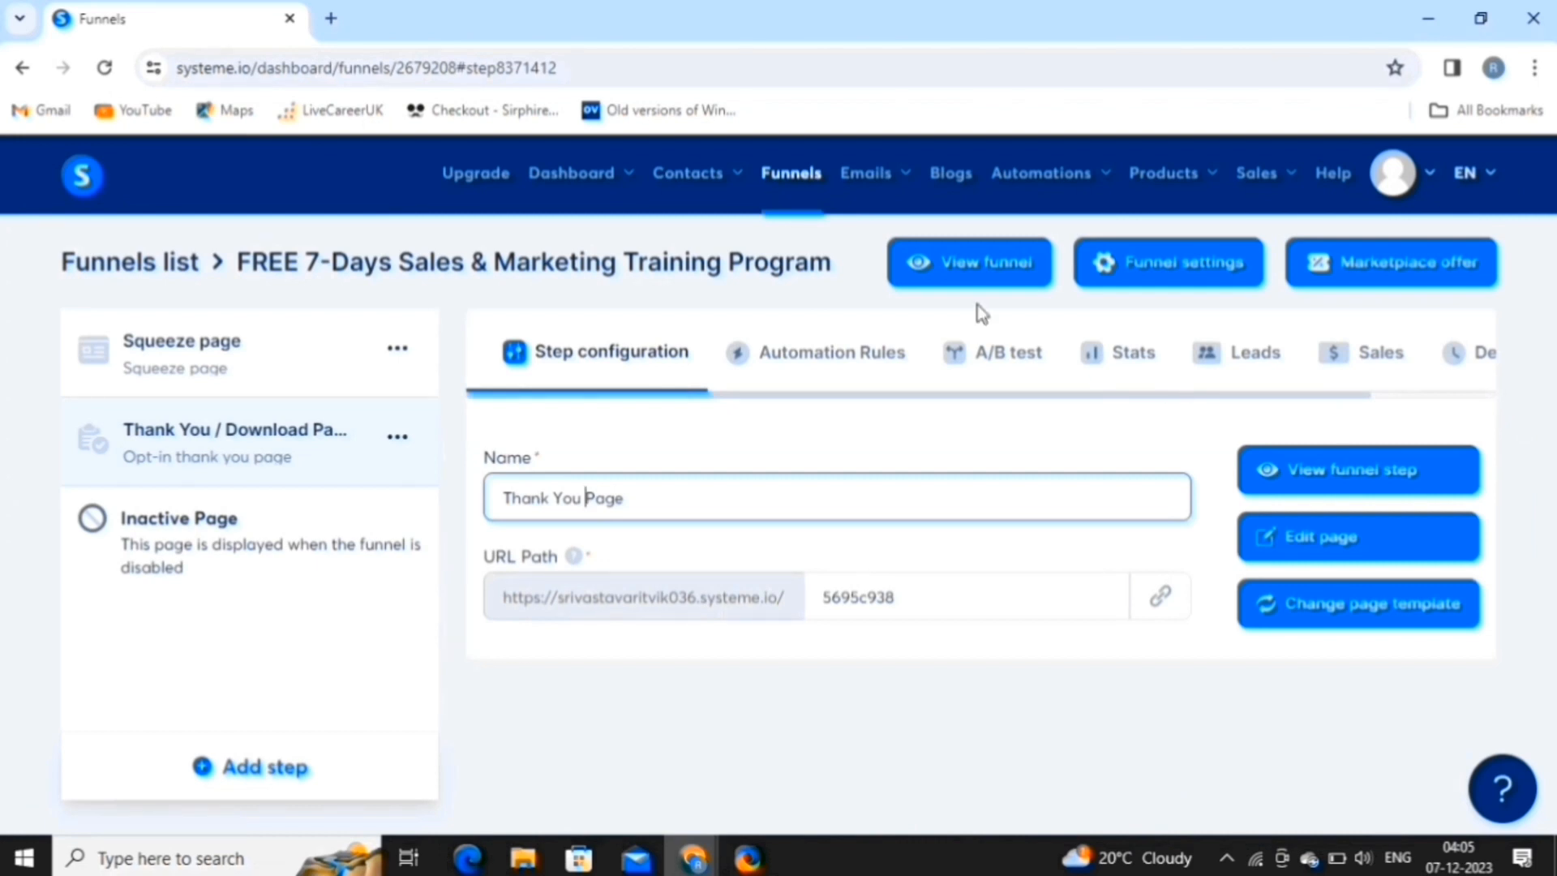
click(979, 264)
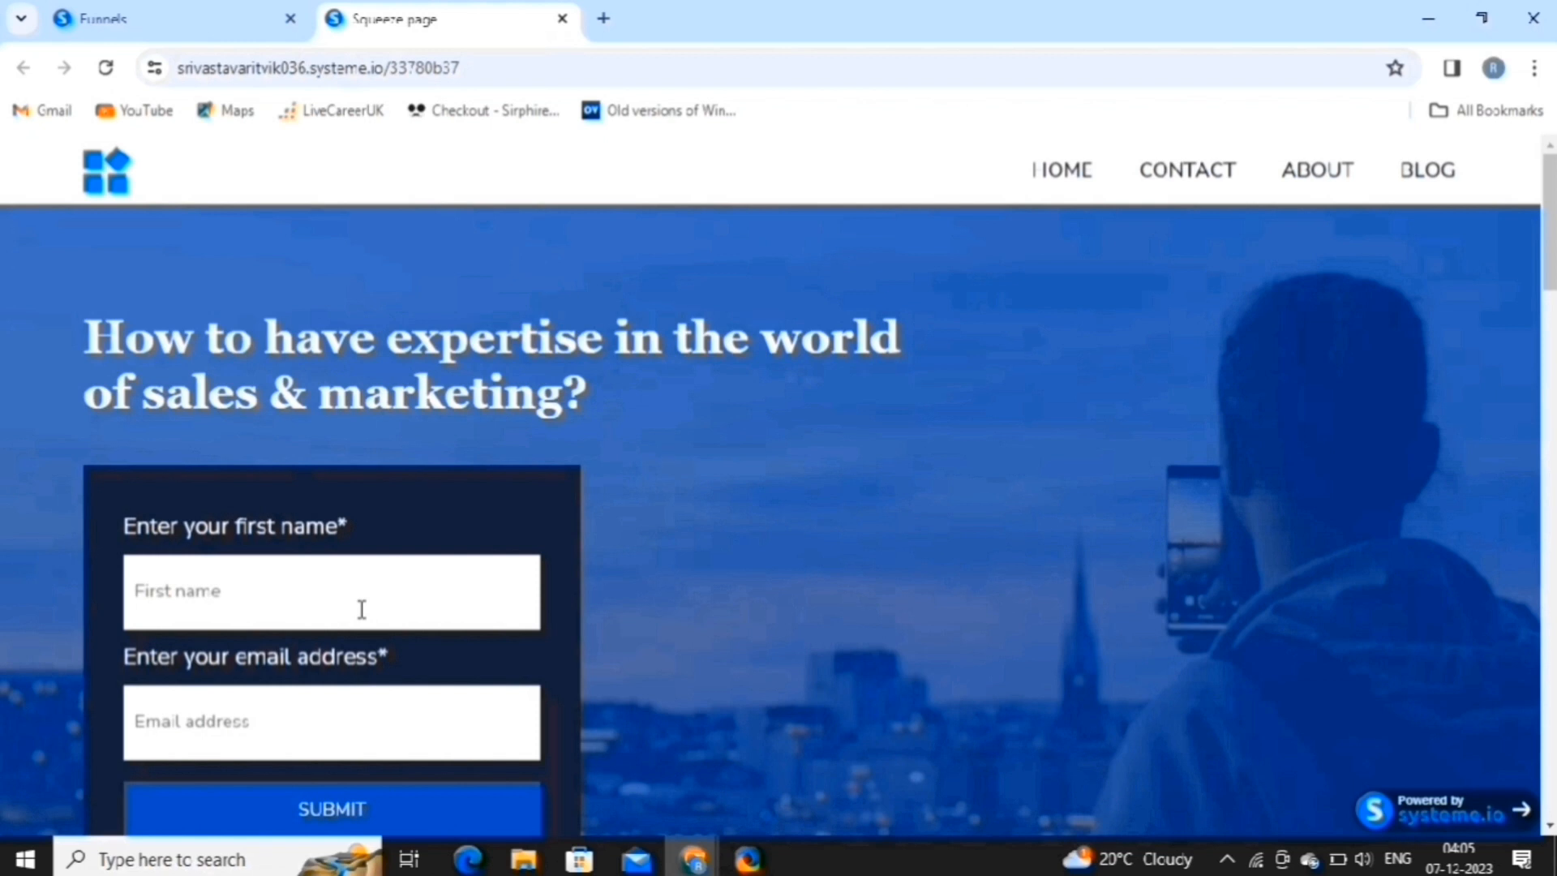
Submit a test opt-in with a sample first name and email, then close the thank-you tab.
click(353, 588)
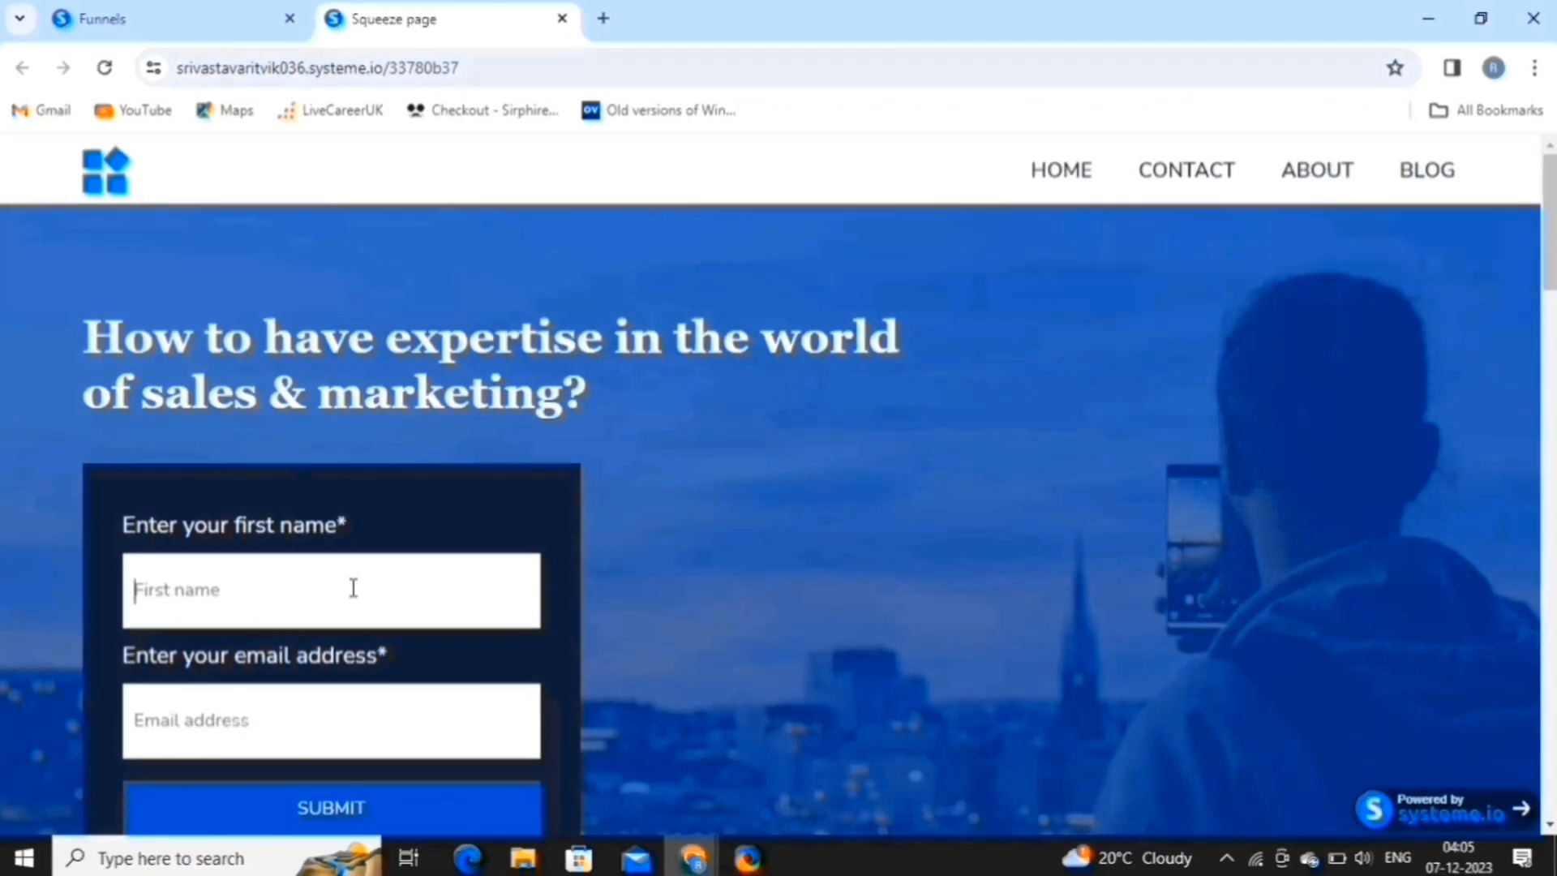
text(van)
key(BackSpace)
key(BackSpace)
key(BackSpace)
key(BackSpace)
key(BackSpace)
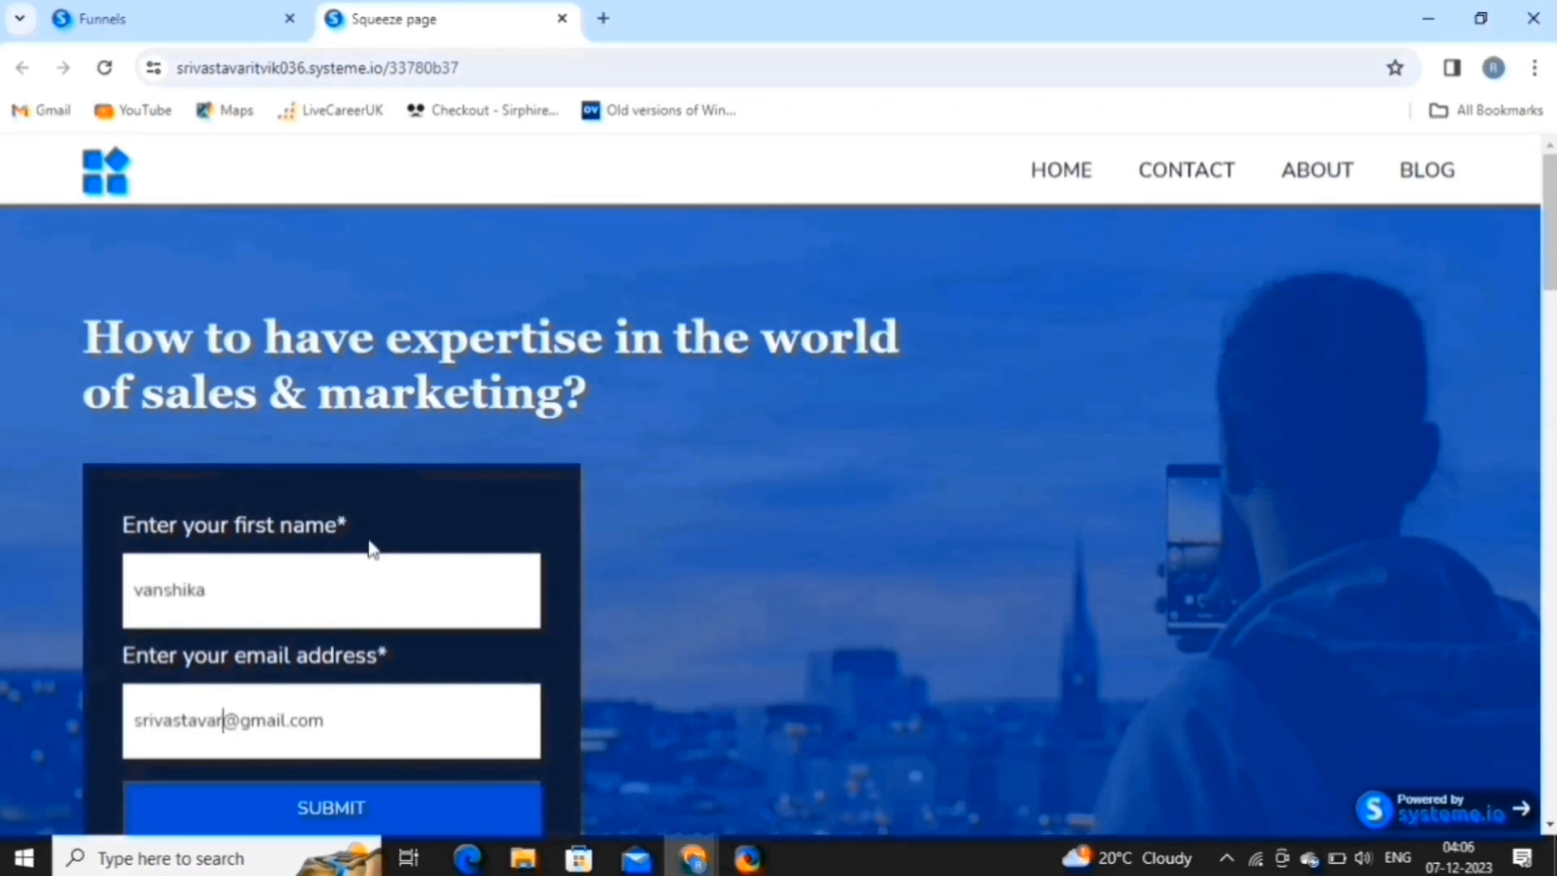
scroll(368, 547, down, 4)
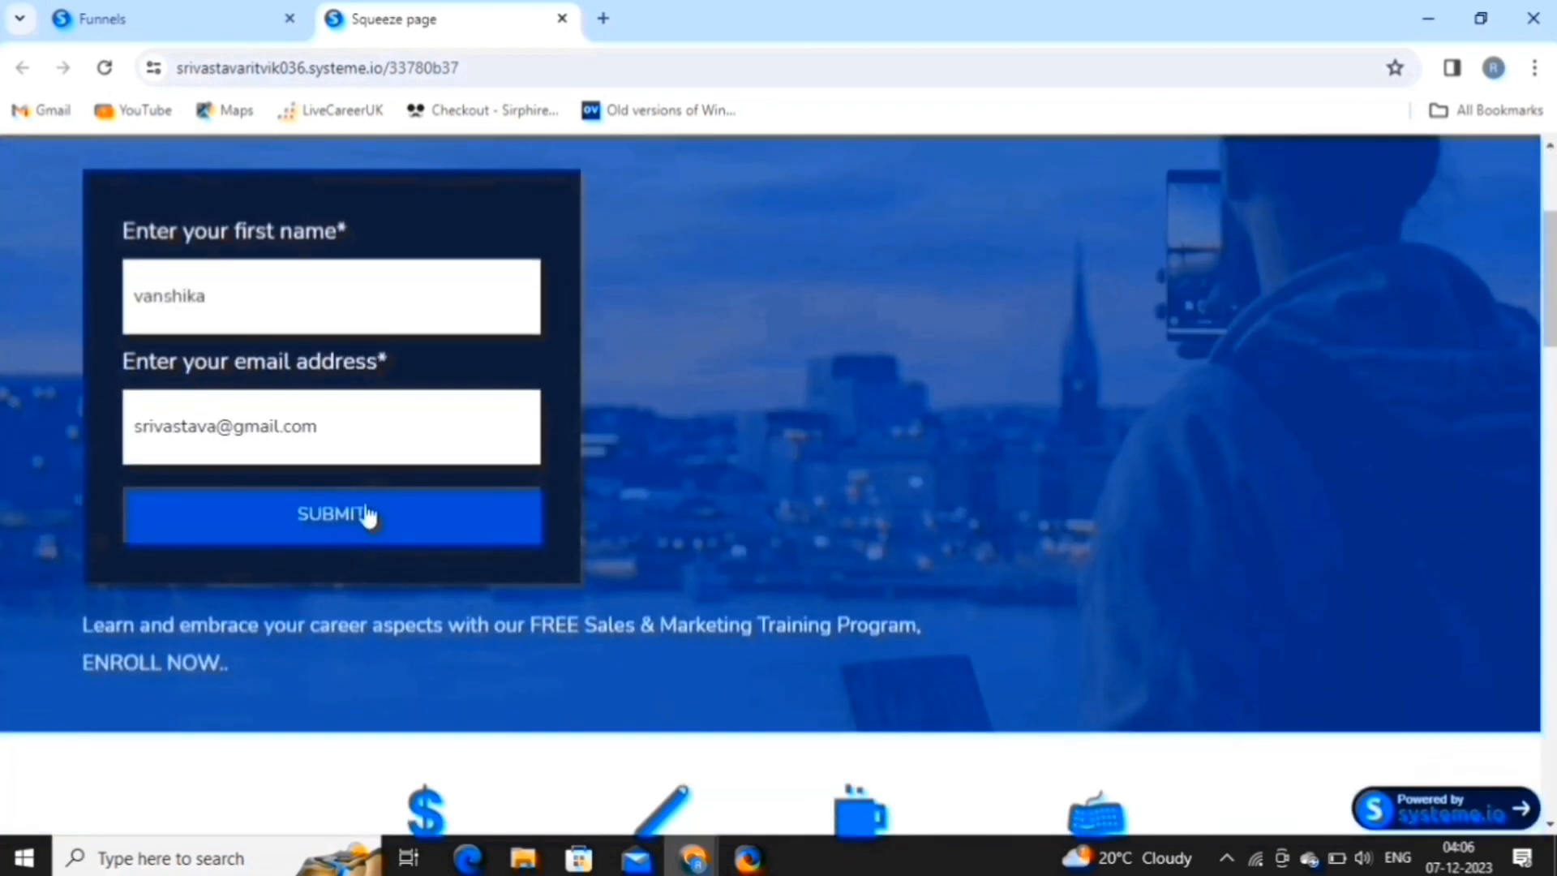
click(367, 514)
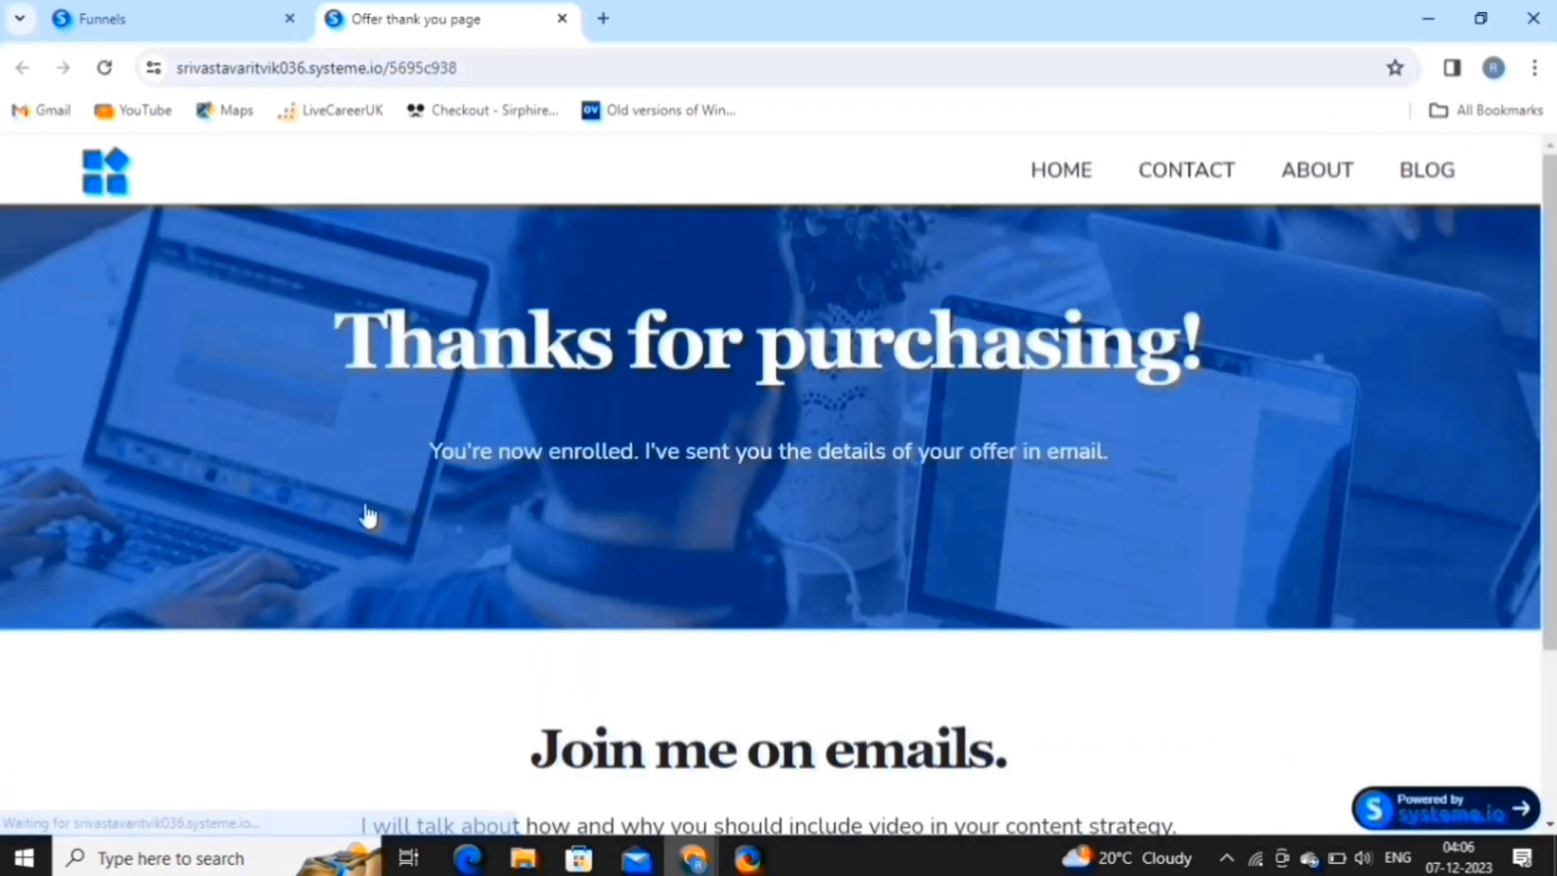
key(ctrl+w)
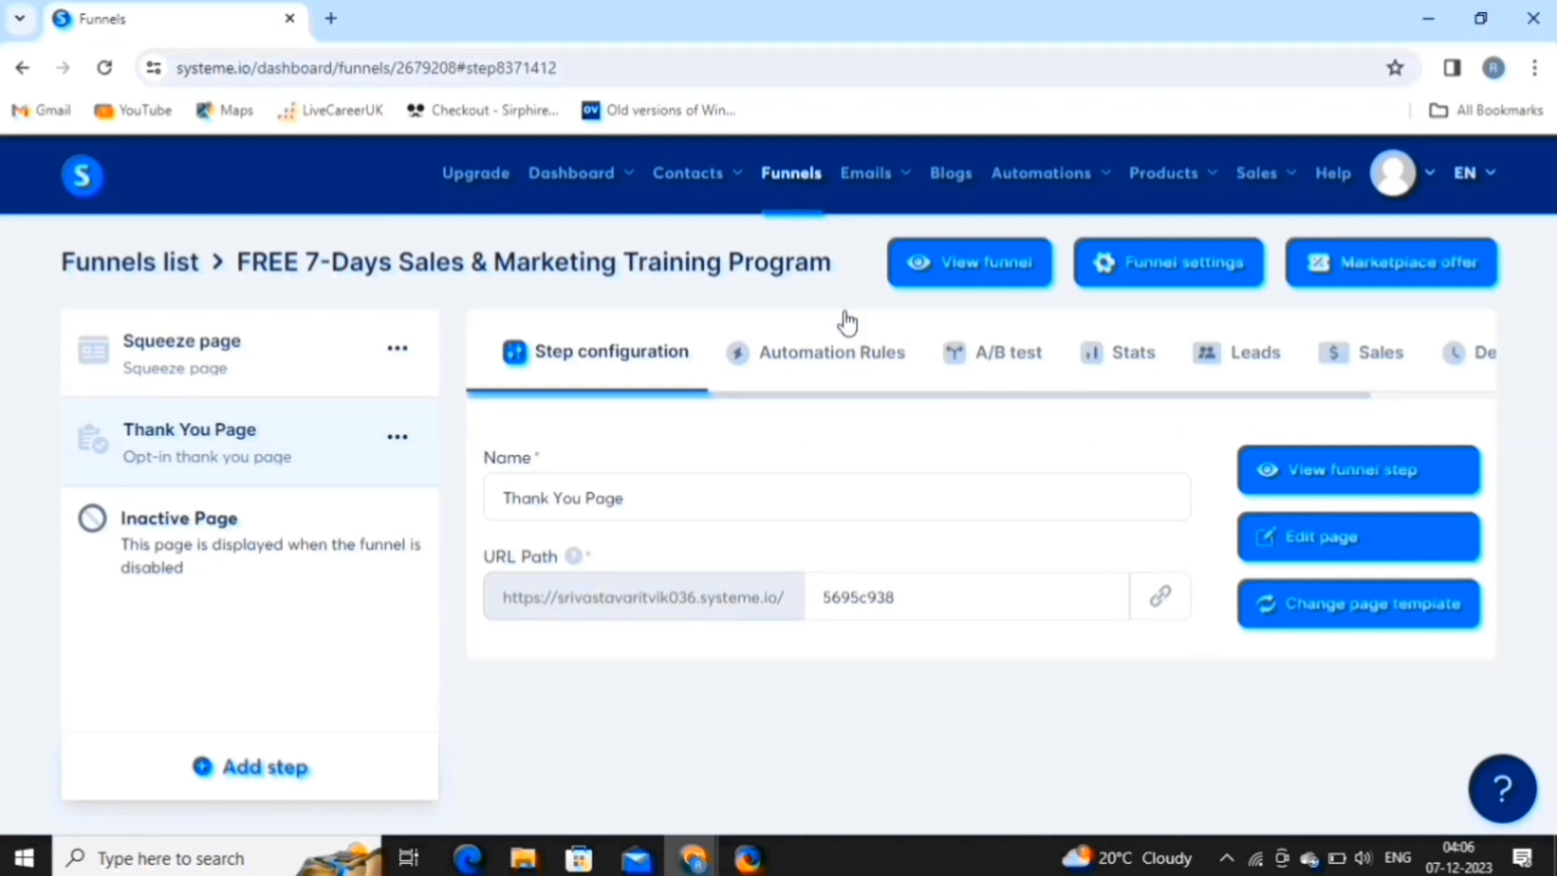
Create the 'FREE 7-Days Sales & Marketing Training' email campaign under Emails > Campaigns and open it.
mouse_move(880, 190)
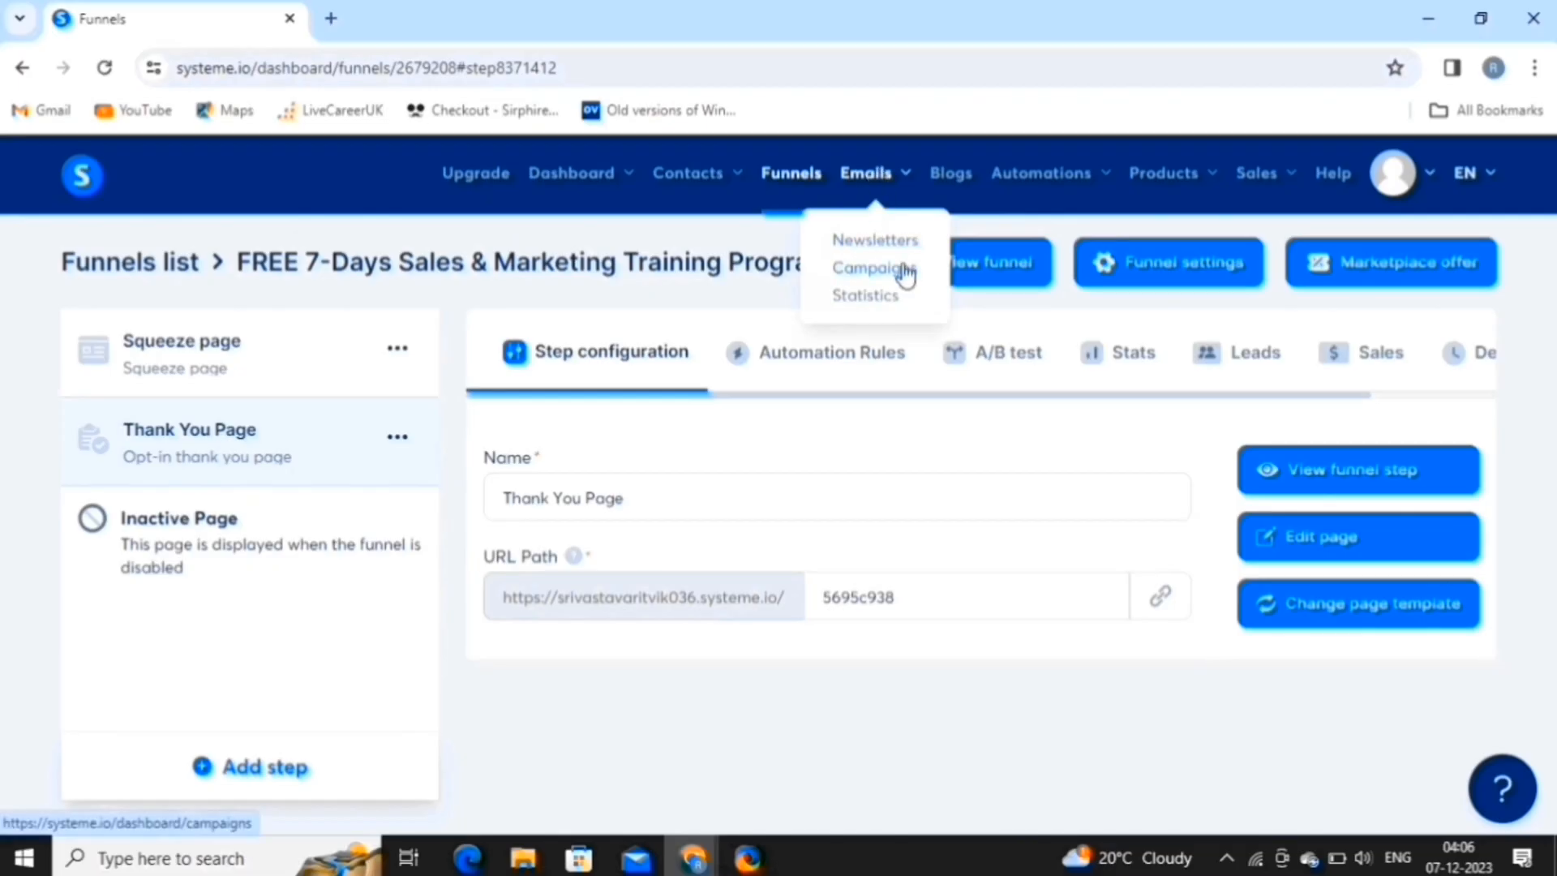
click(906, 274)
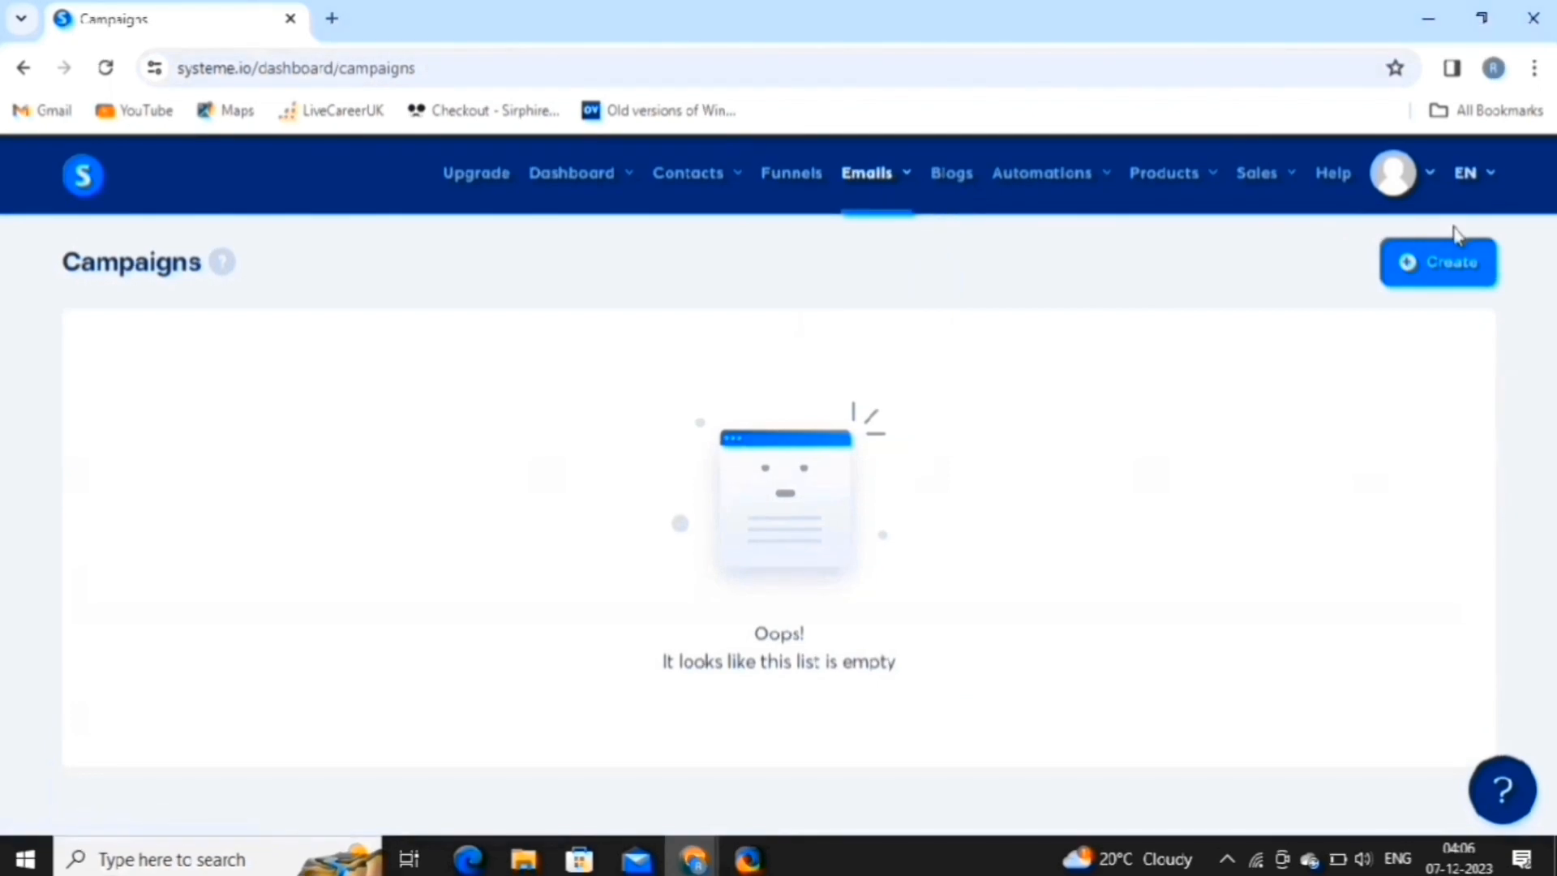
click(1449, 263)
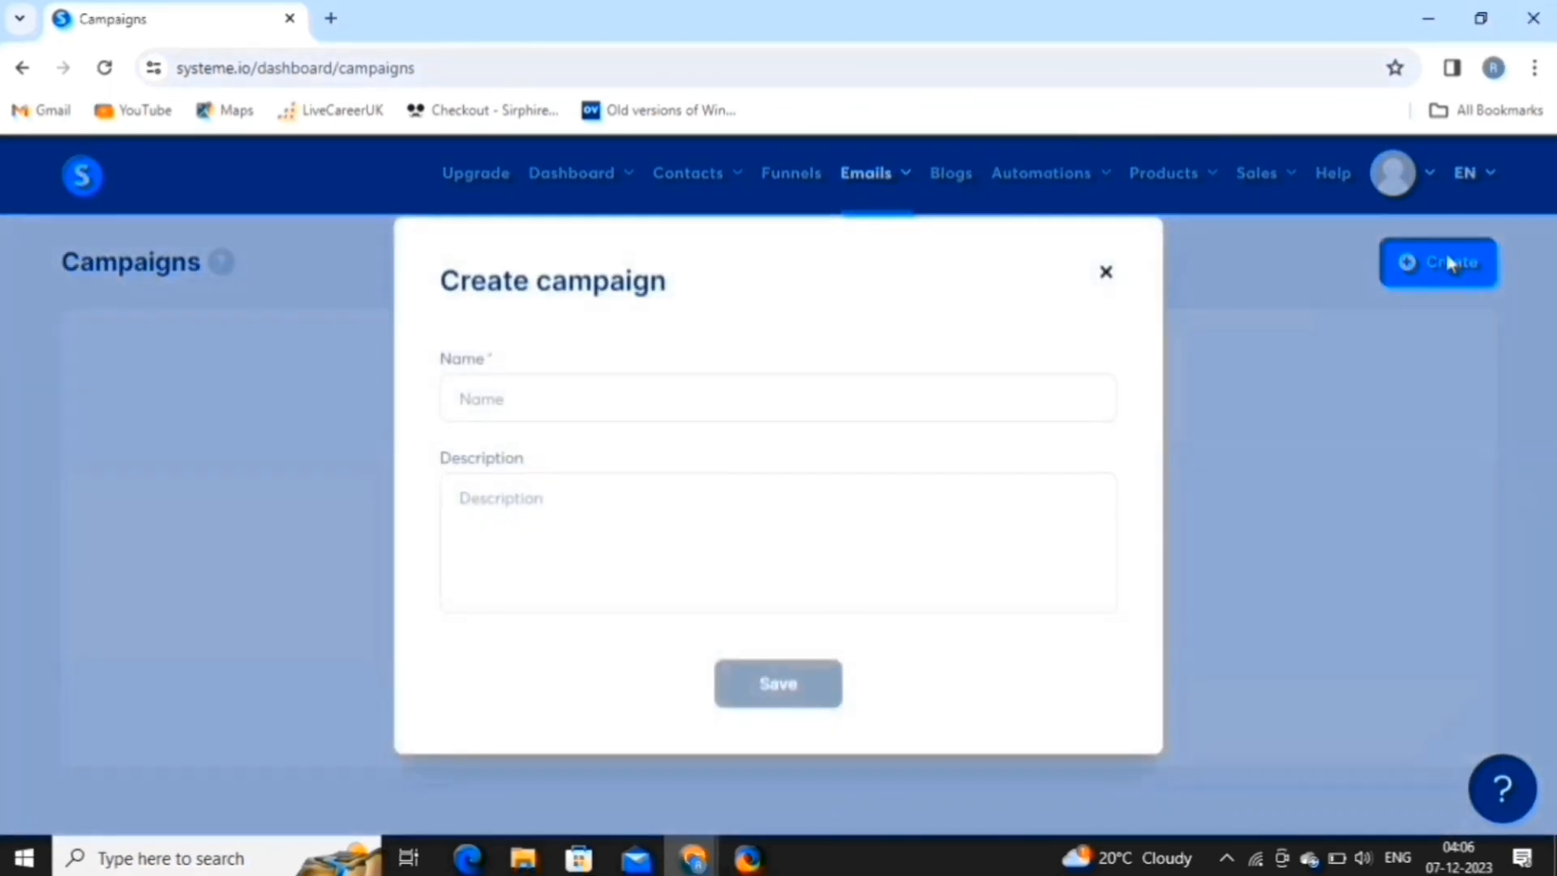
click(746, 399)
text(FREE 7-Days Sales & Marketing Training)
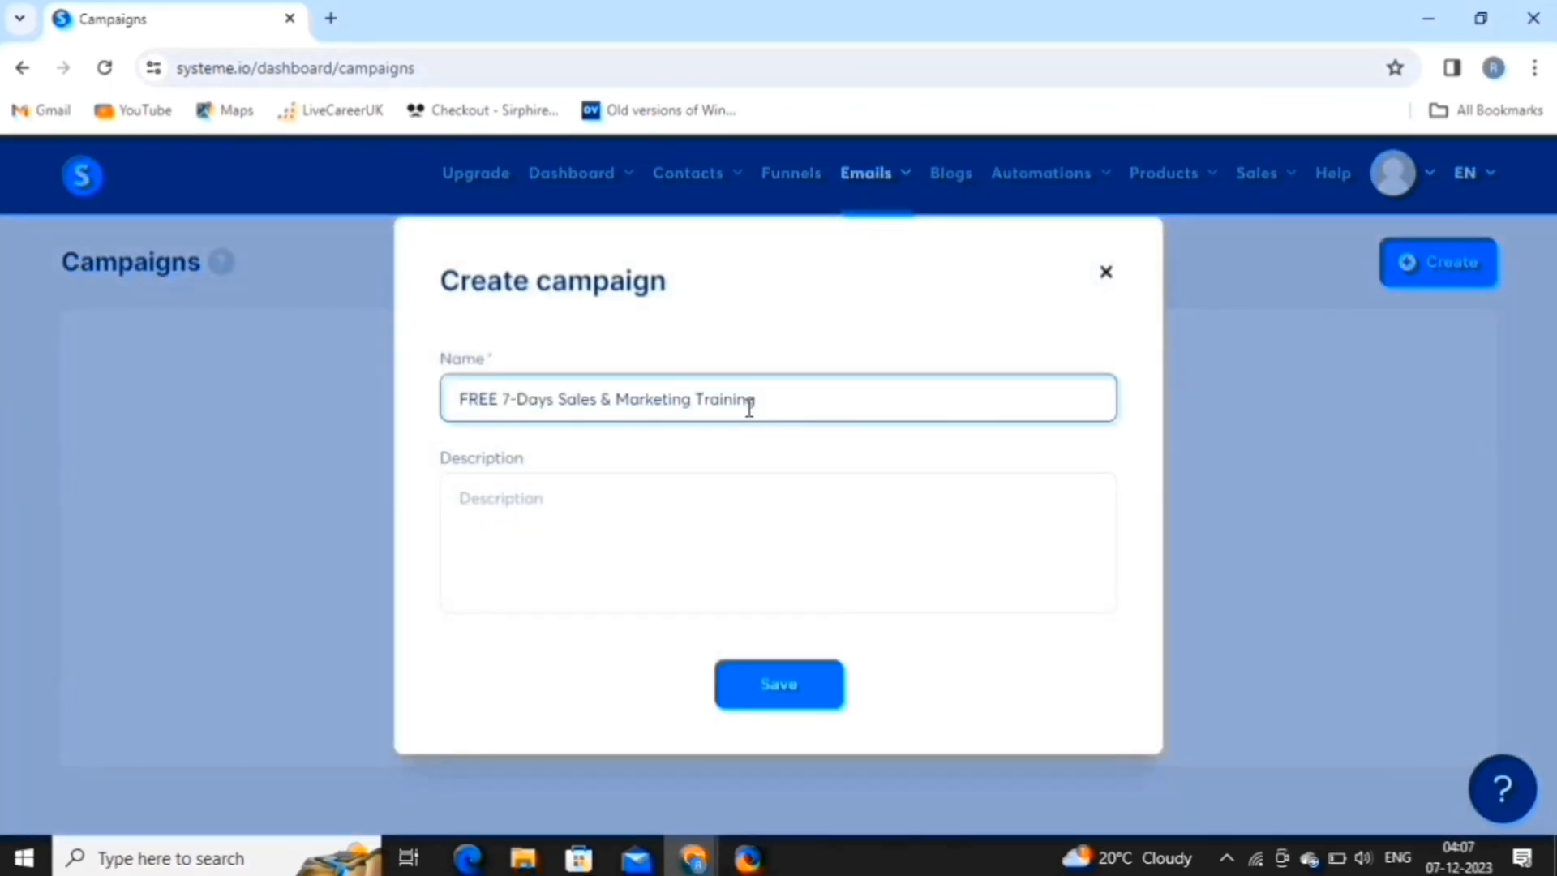
click(769, 701)
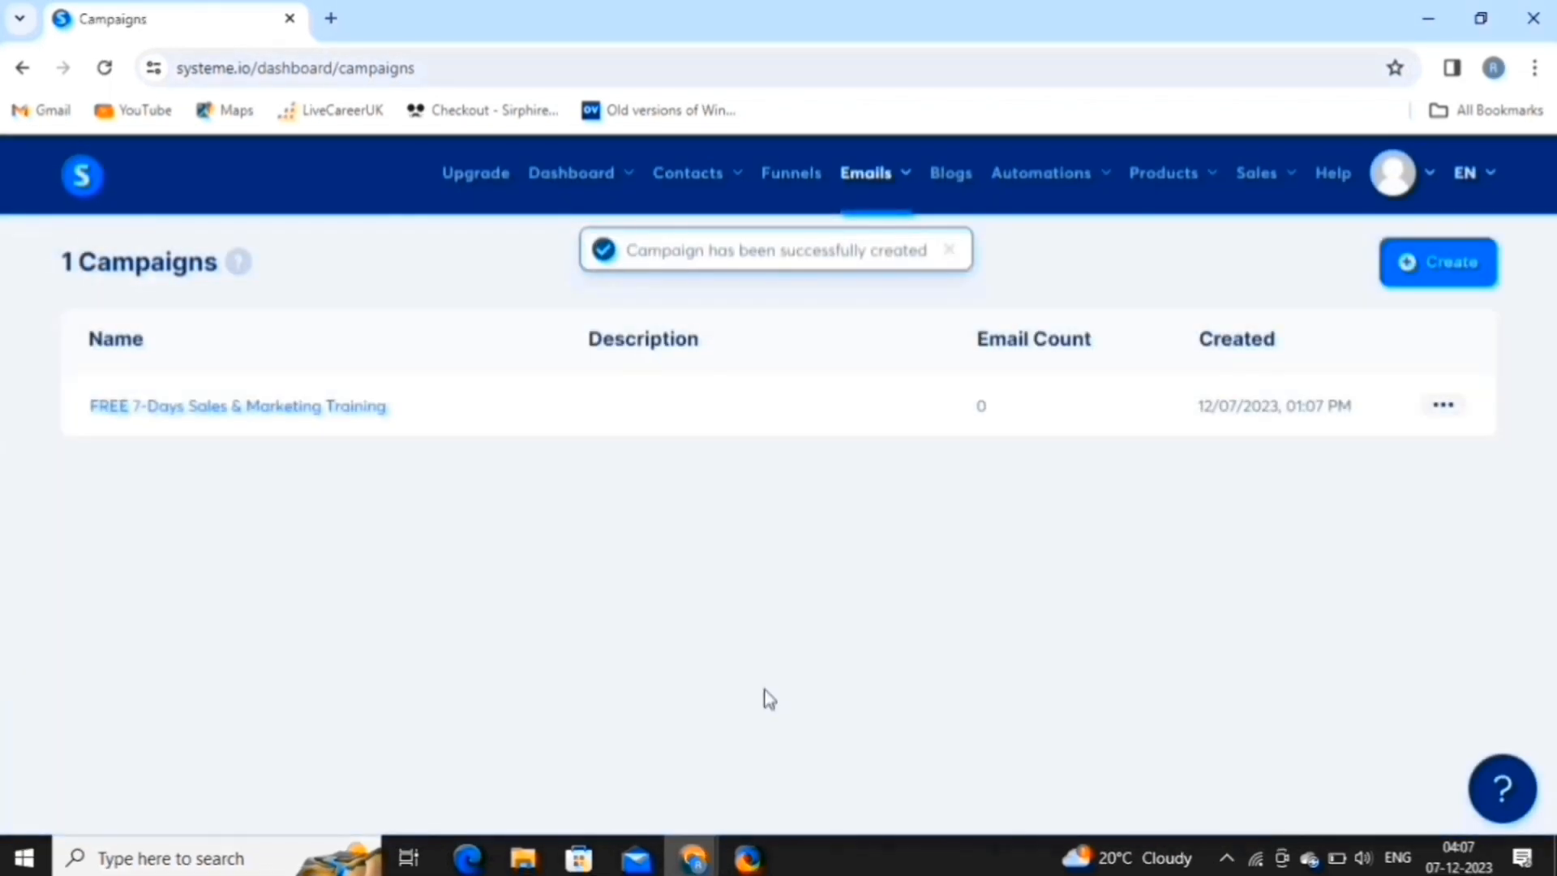
click(355, 410)
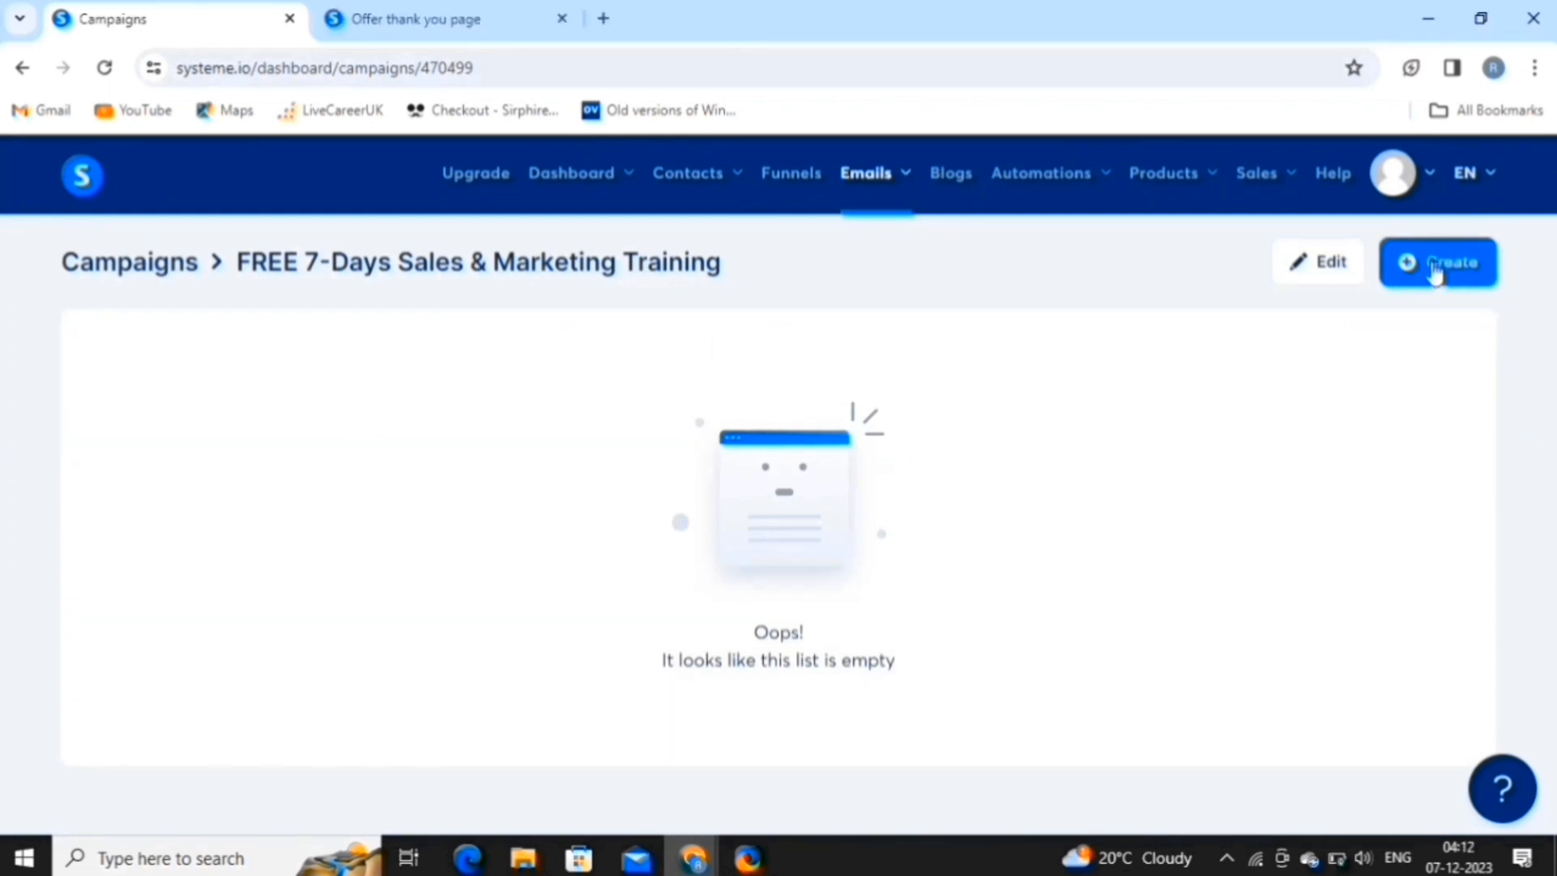
Add the email 'Congratulations! You have enrolled in the 7 days course' with pasted welcome body text.
click(1434, 268)
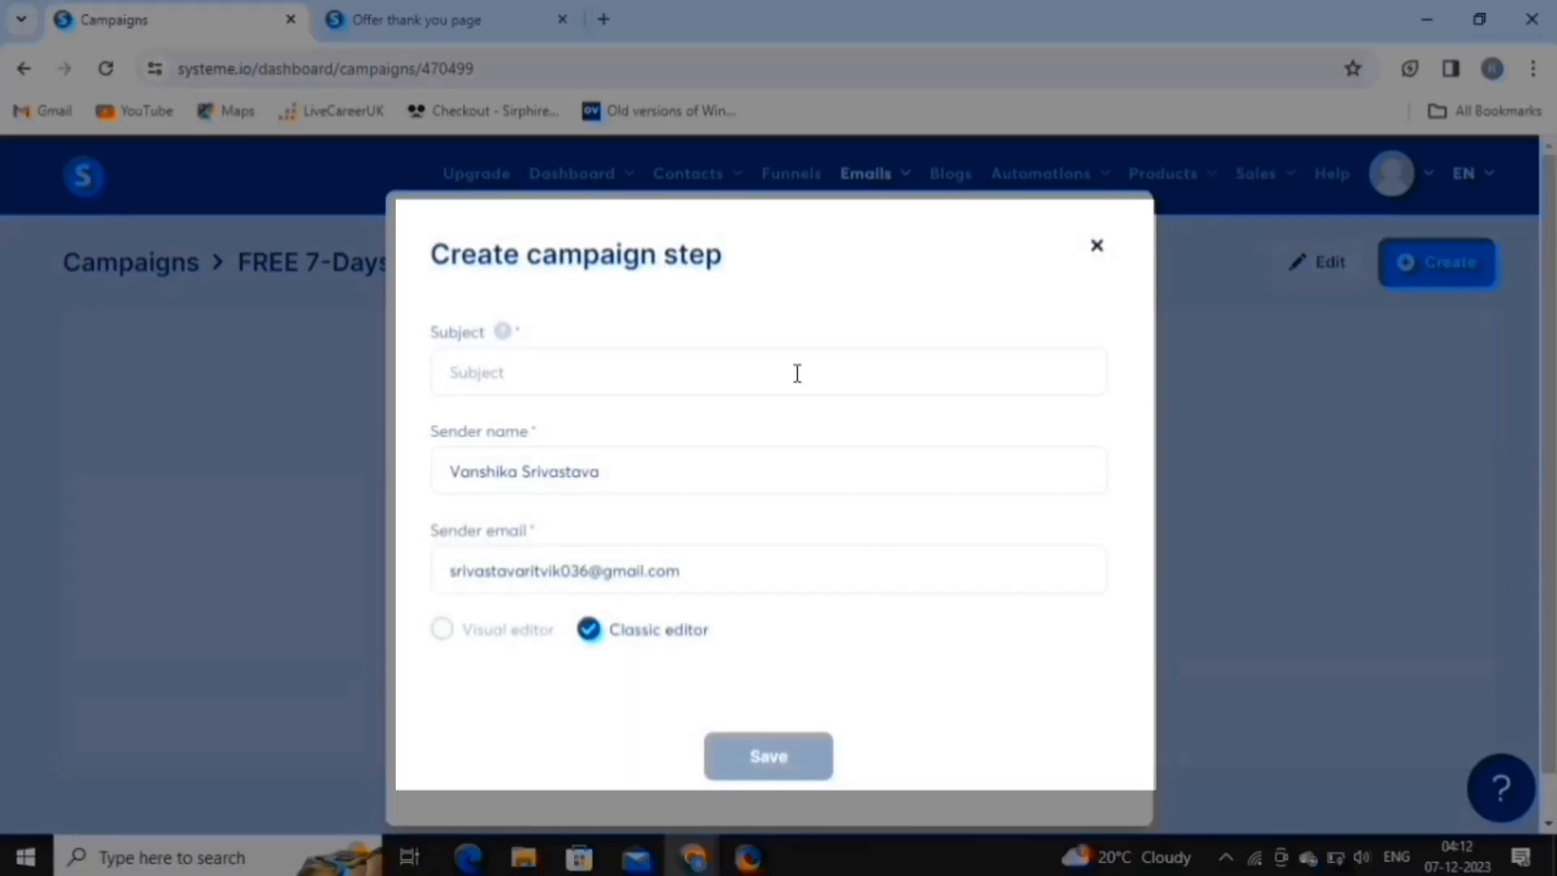
click(784, 367)
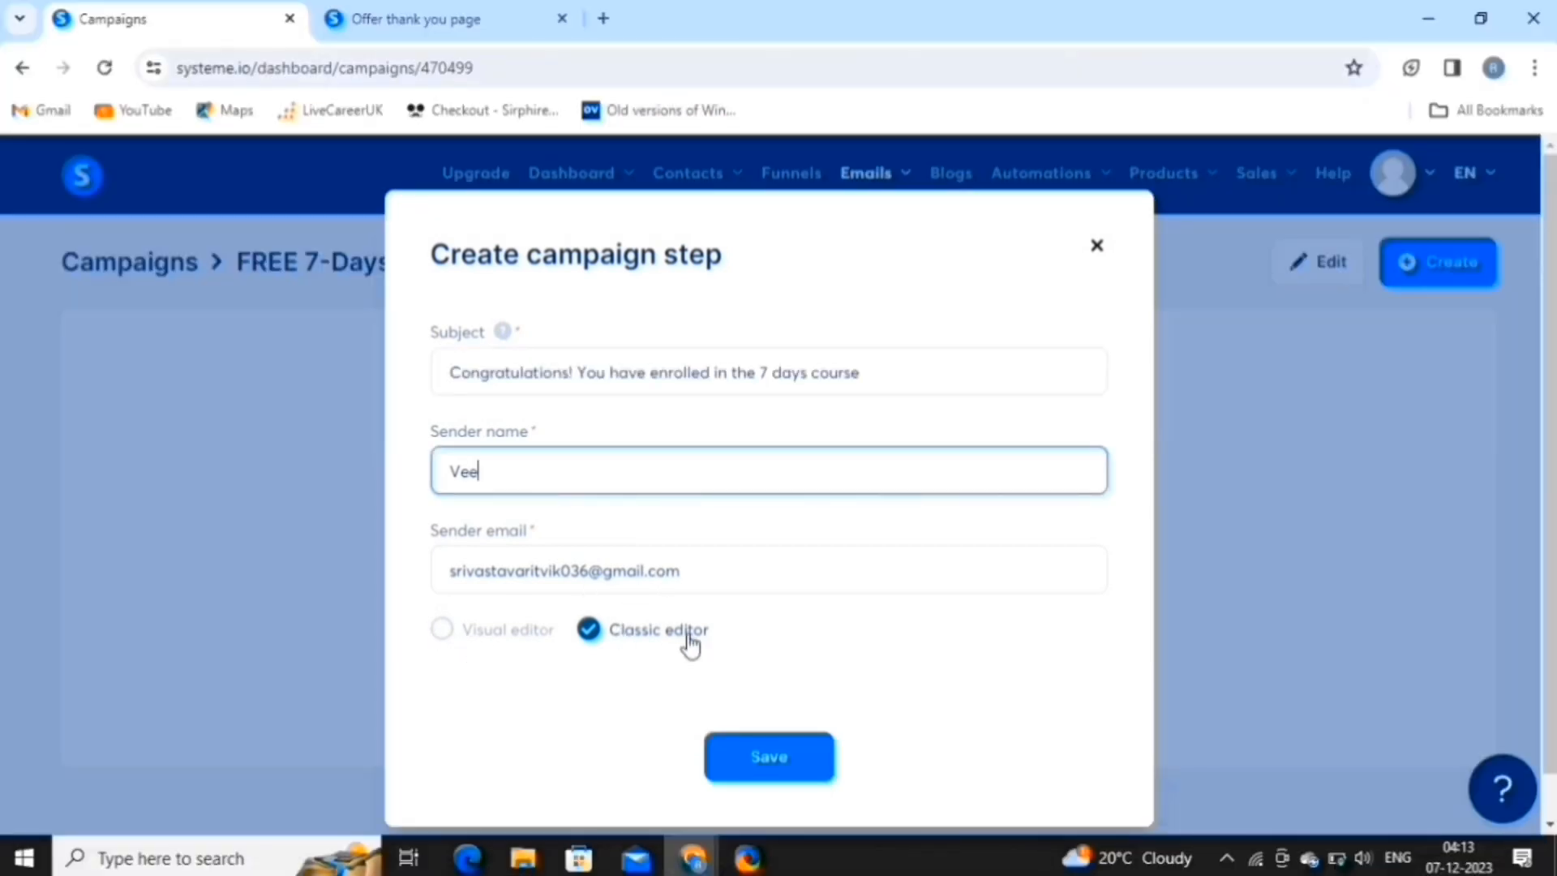
click(784, 766)
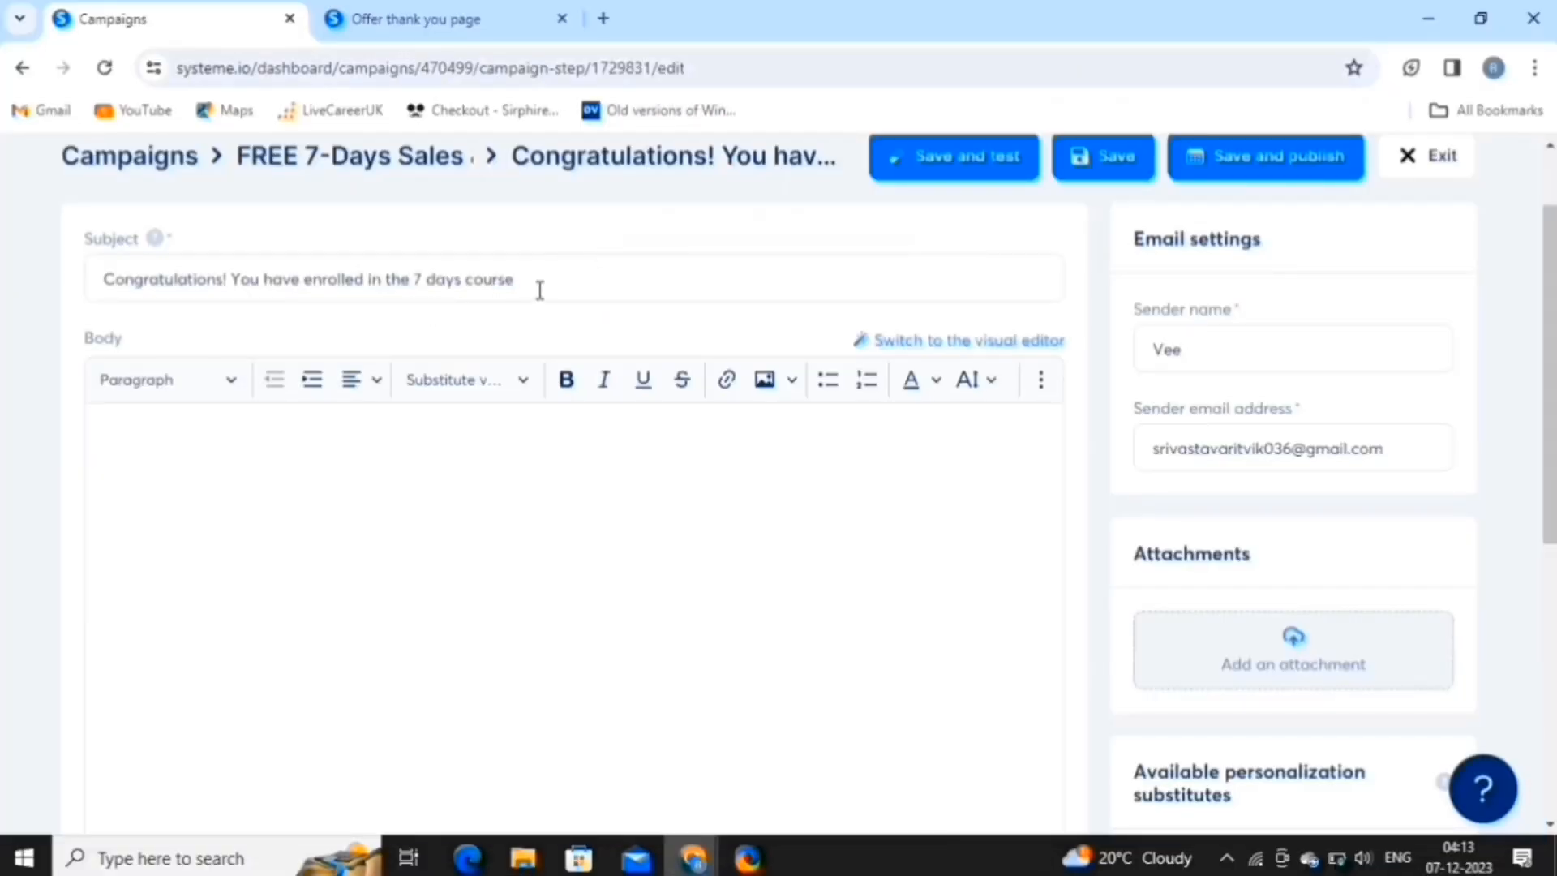
scroll(831, 550, up, 2)
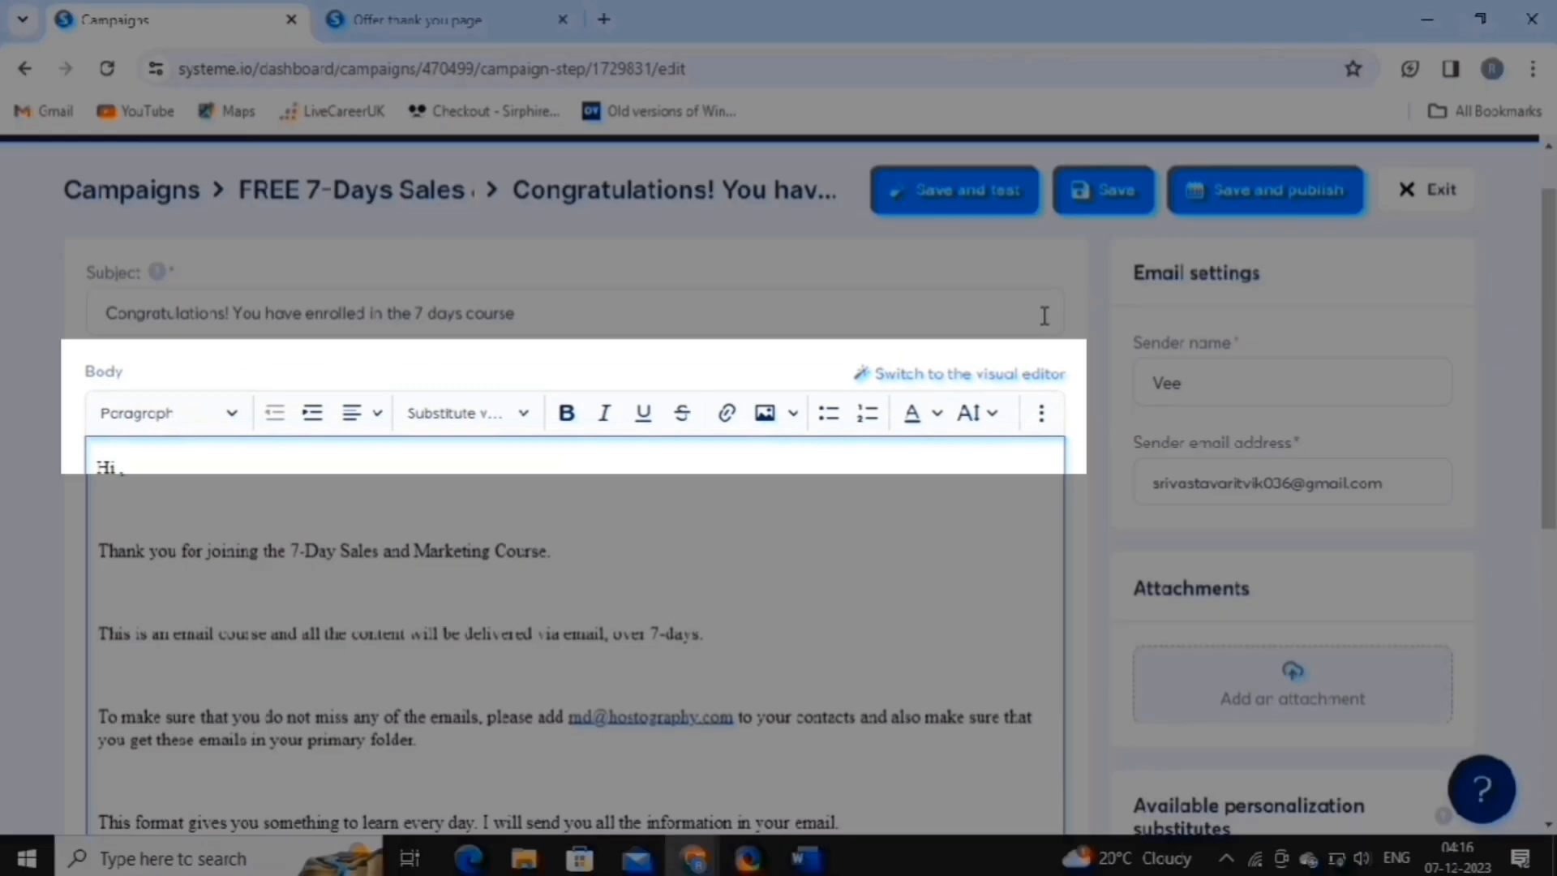
scroll(1044, 315, up, 1)
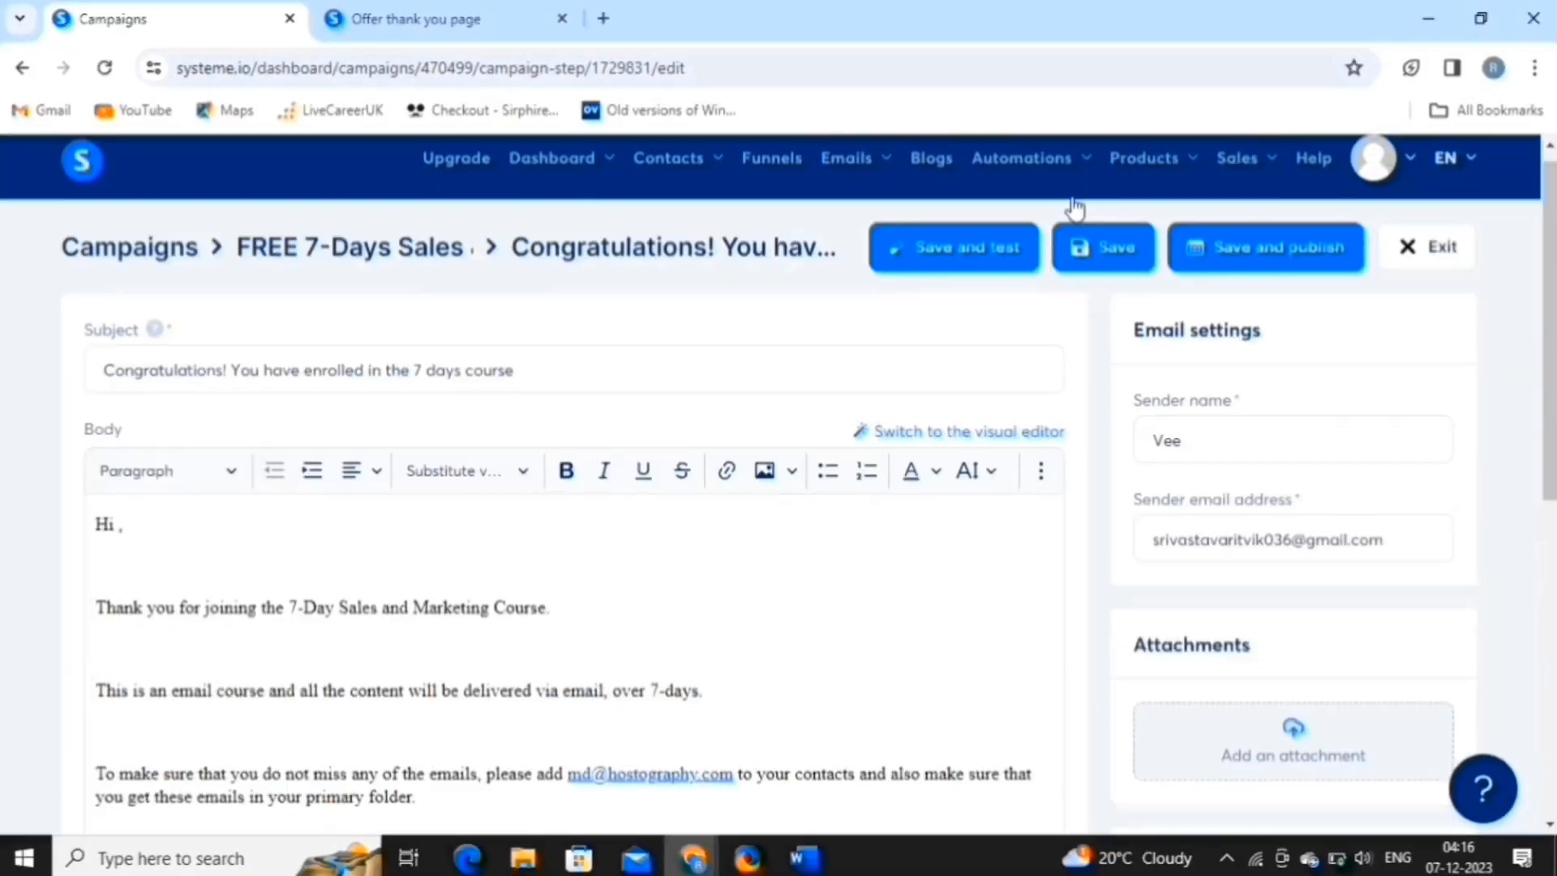
Publish and activate the welcome email with a 01-day delay on all seven weekdays.
click(1245, 285)
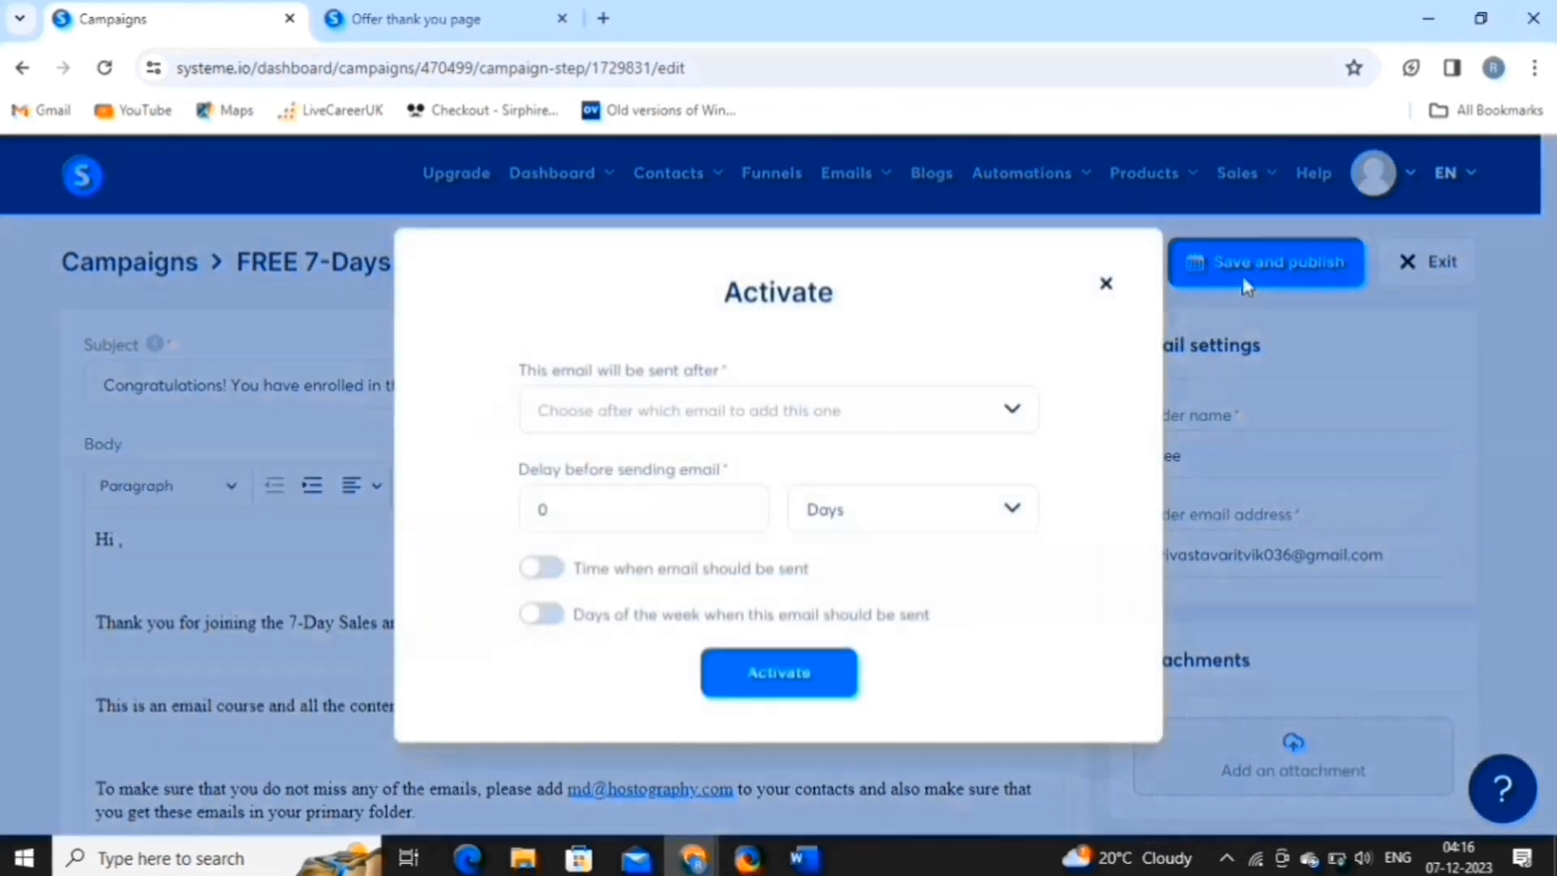
click(877, 416)
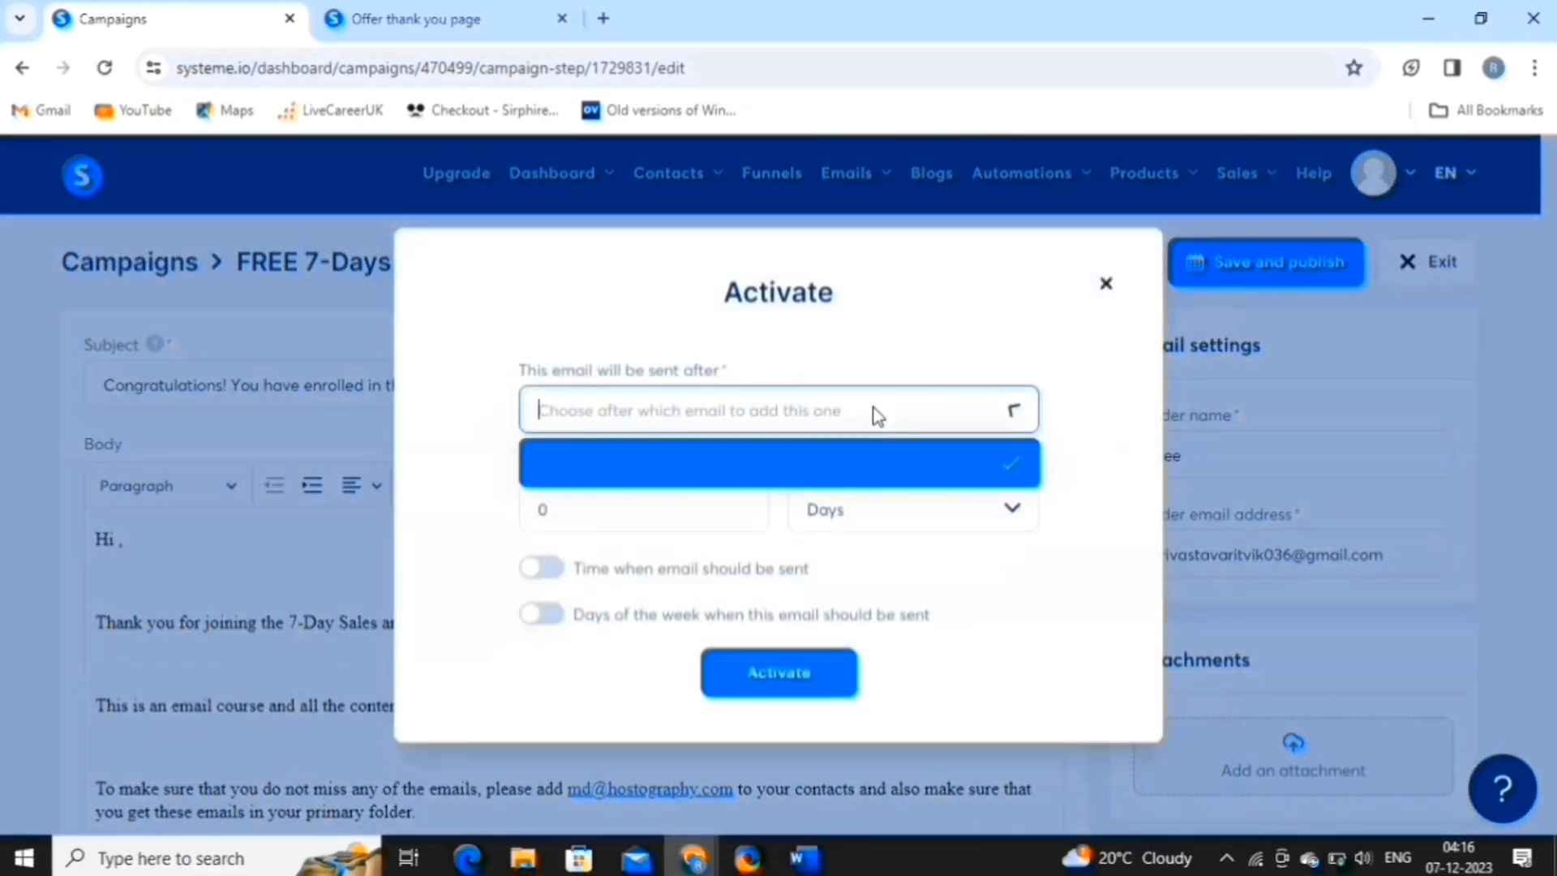
click(878, 416)
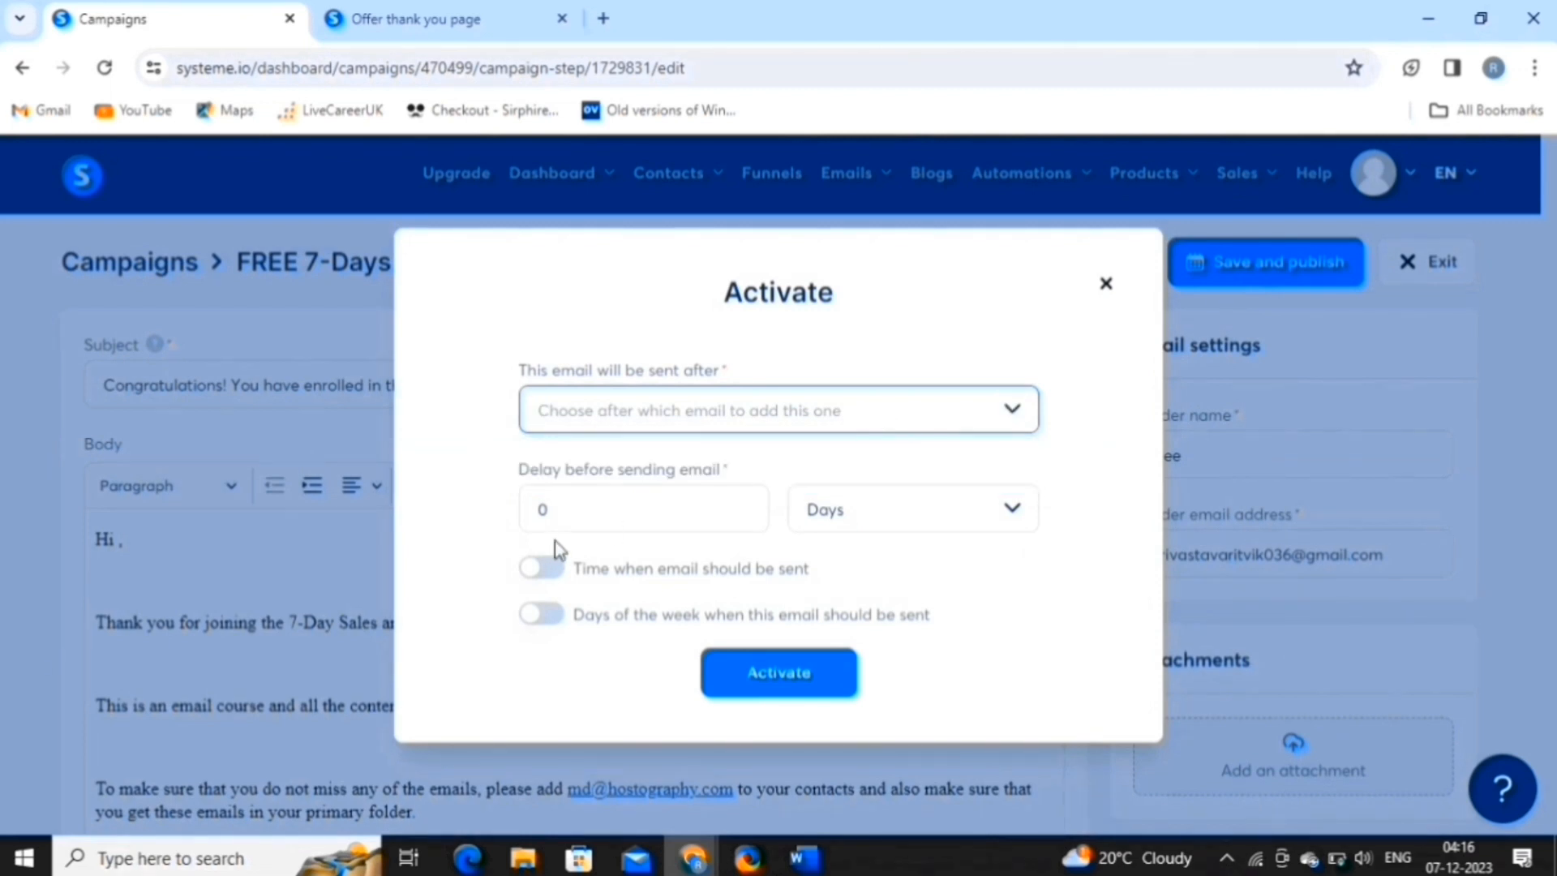
click(587, 516)
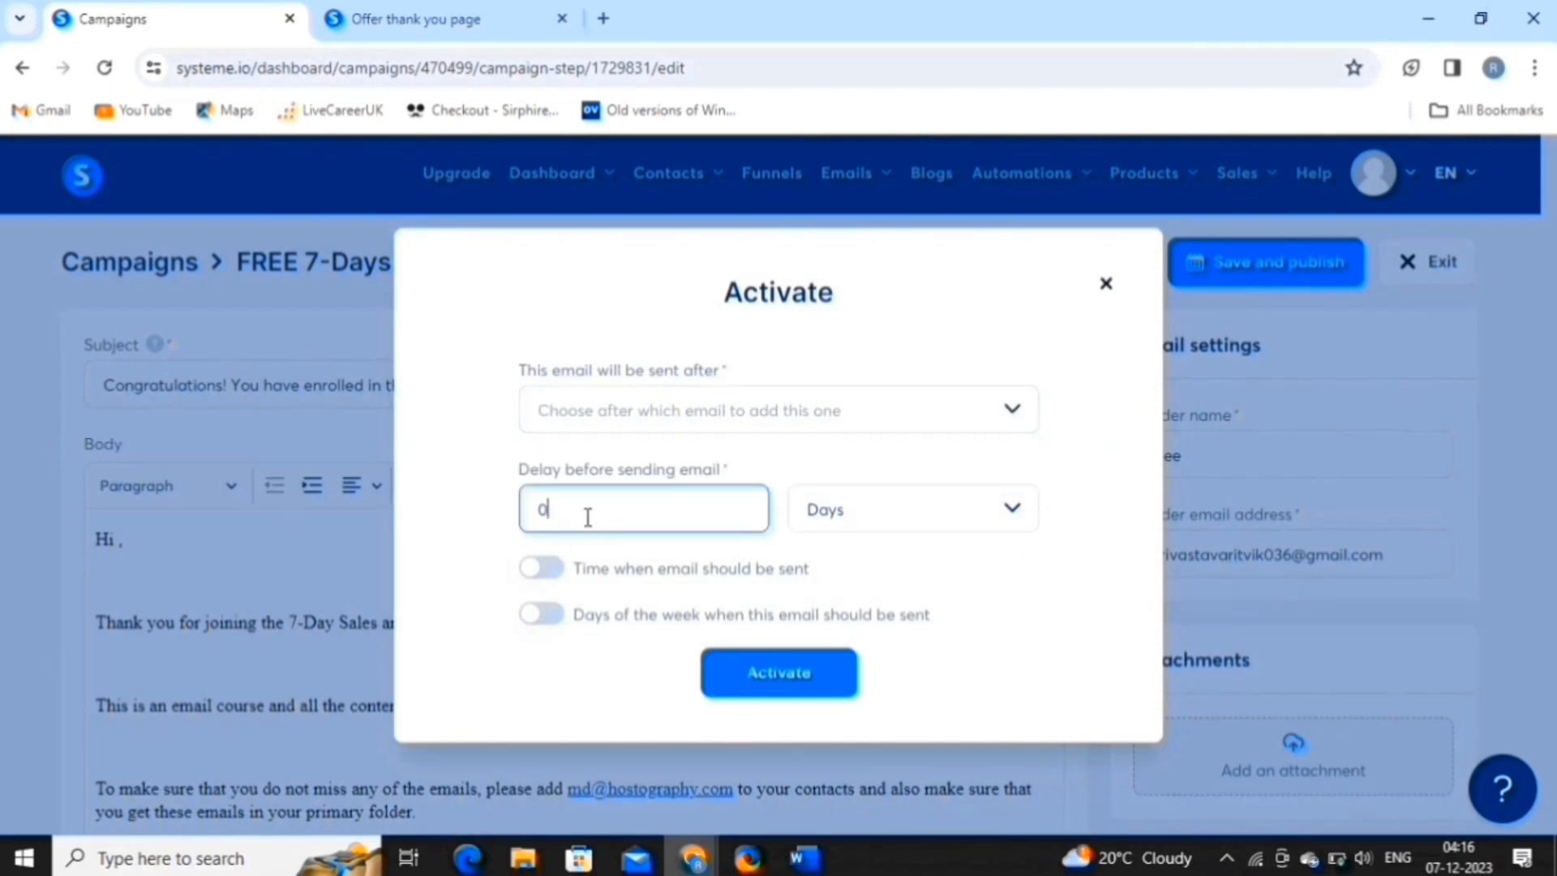
text(1)
click(559, 570)
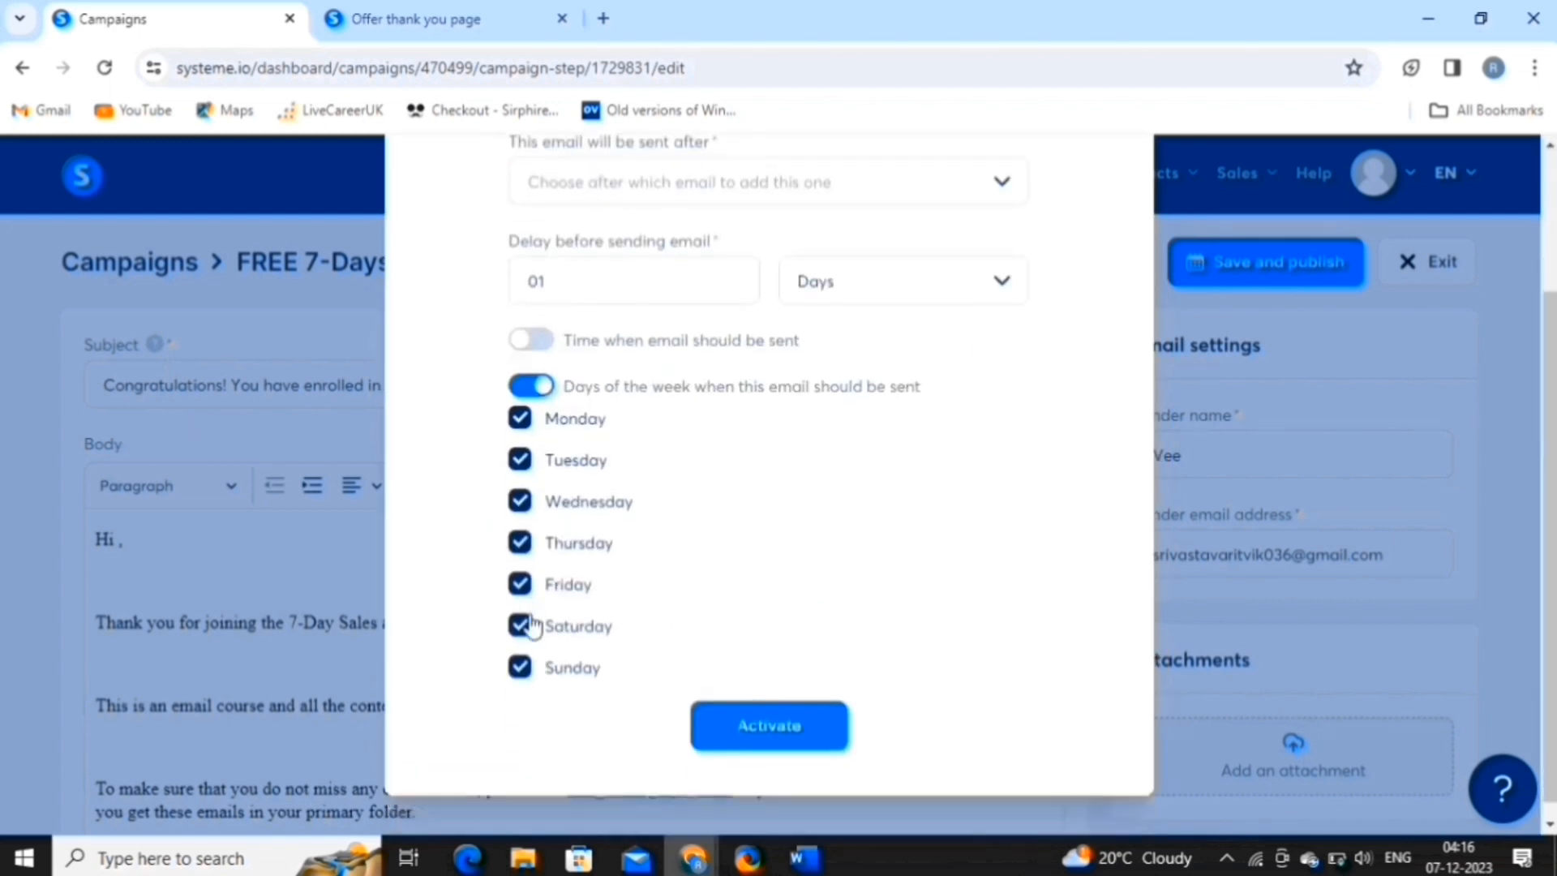
scroll(527, 623, down, 1)
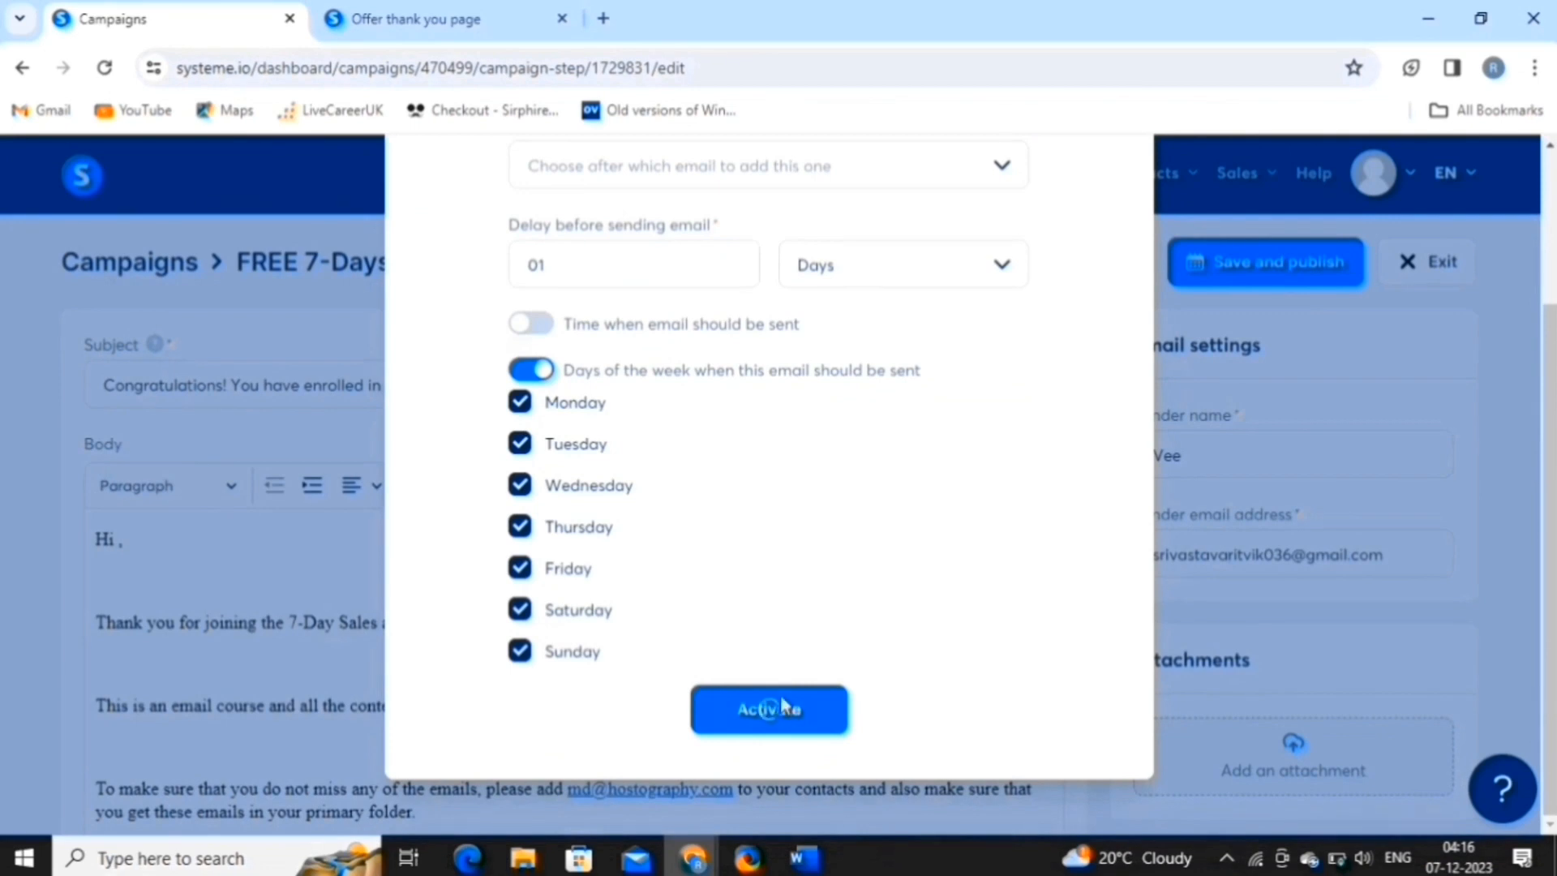
click(781, 705)
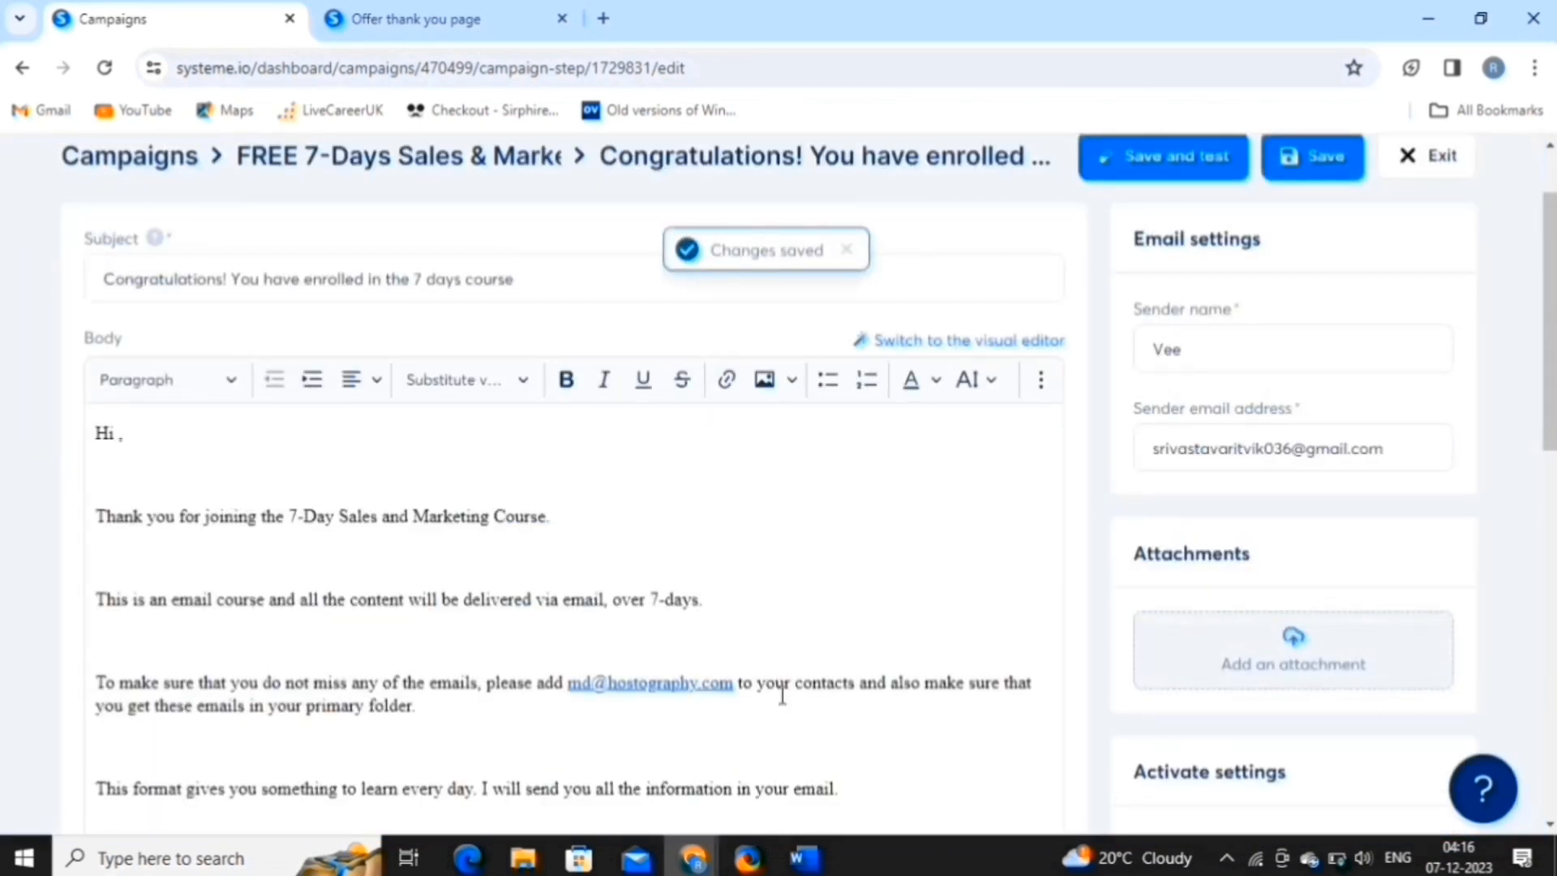
scroll(783, 694, up, 2)
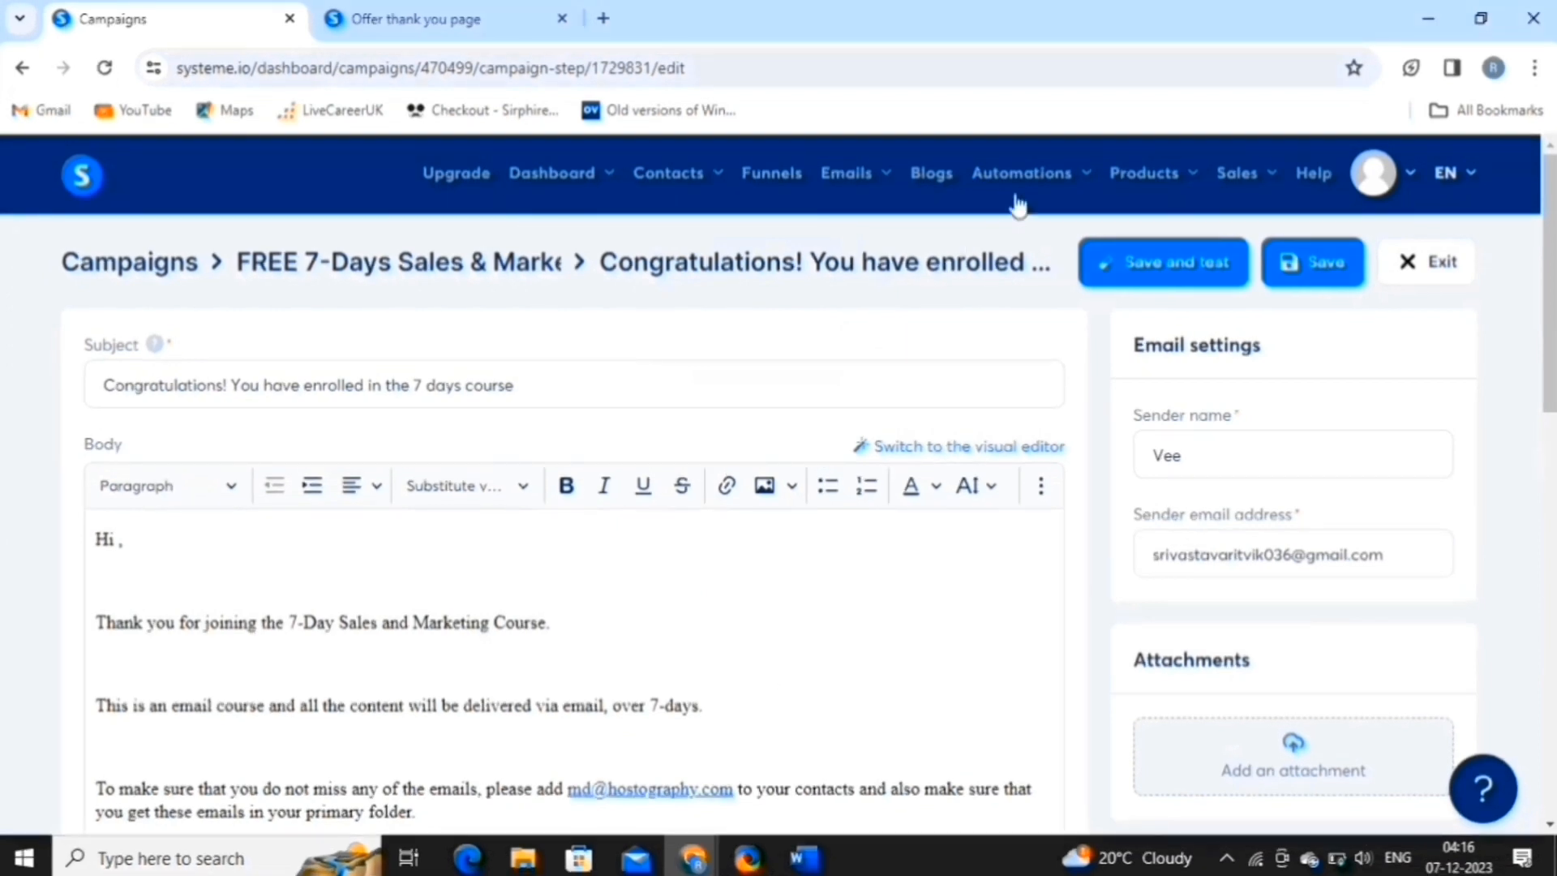
Start a new automation rule triggered by Squeeze page form sign-ups in the FREE 7-Days funnel.
mouse_move(1026, 183)
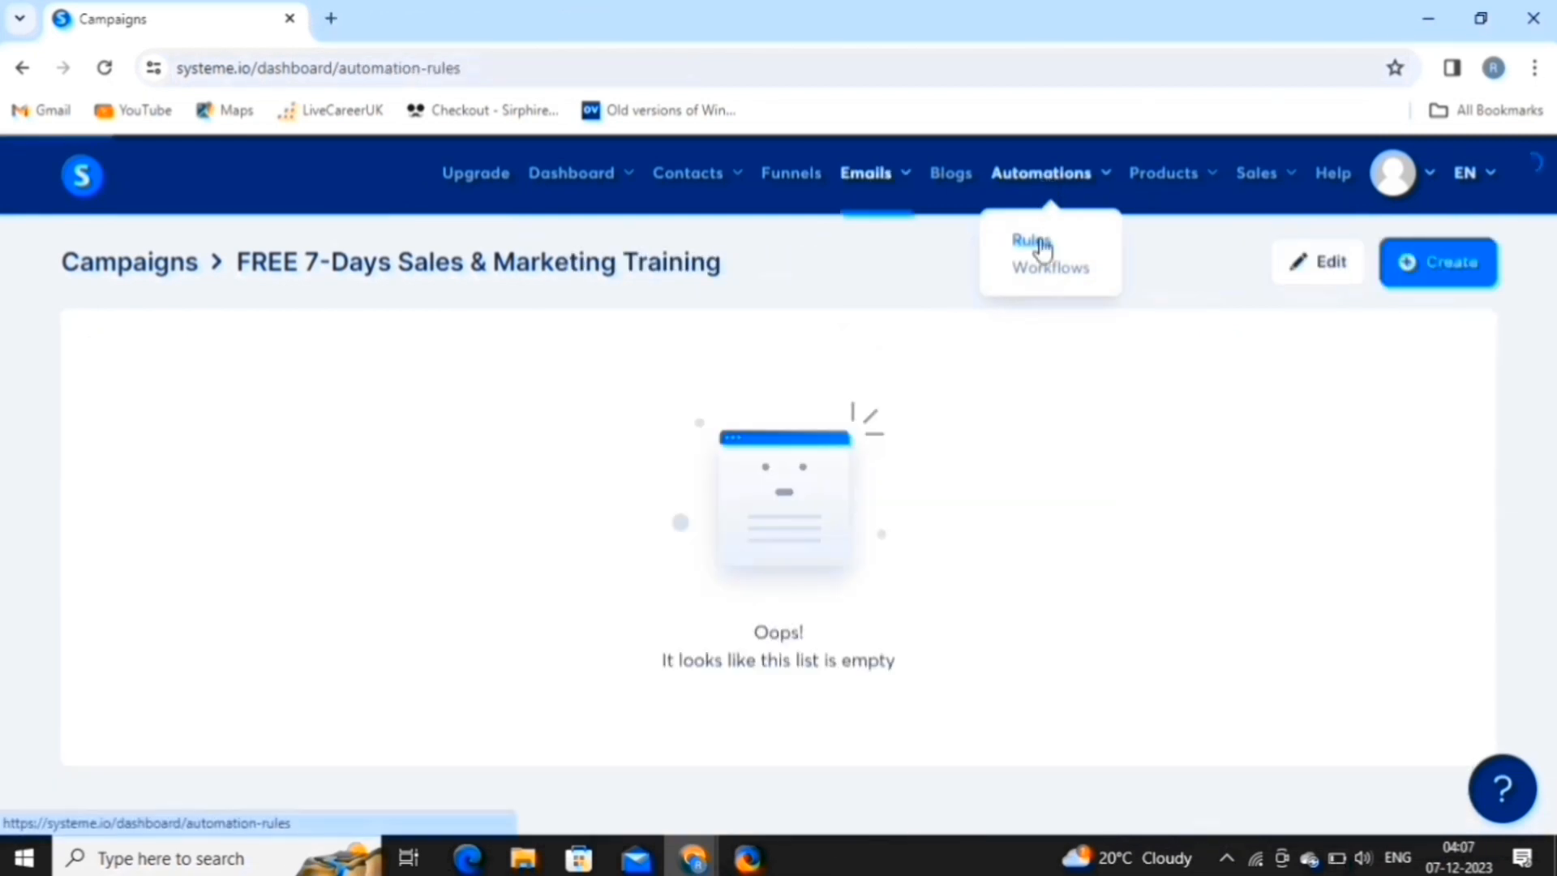
click(1038, 244)
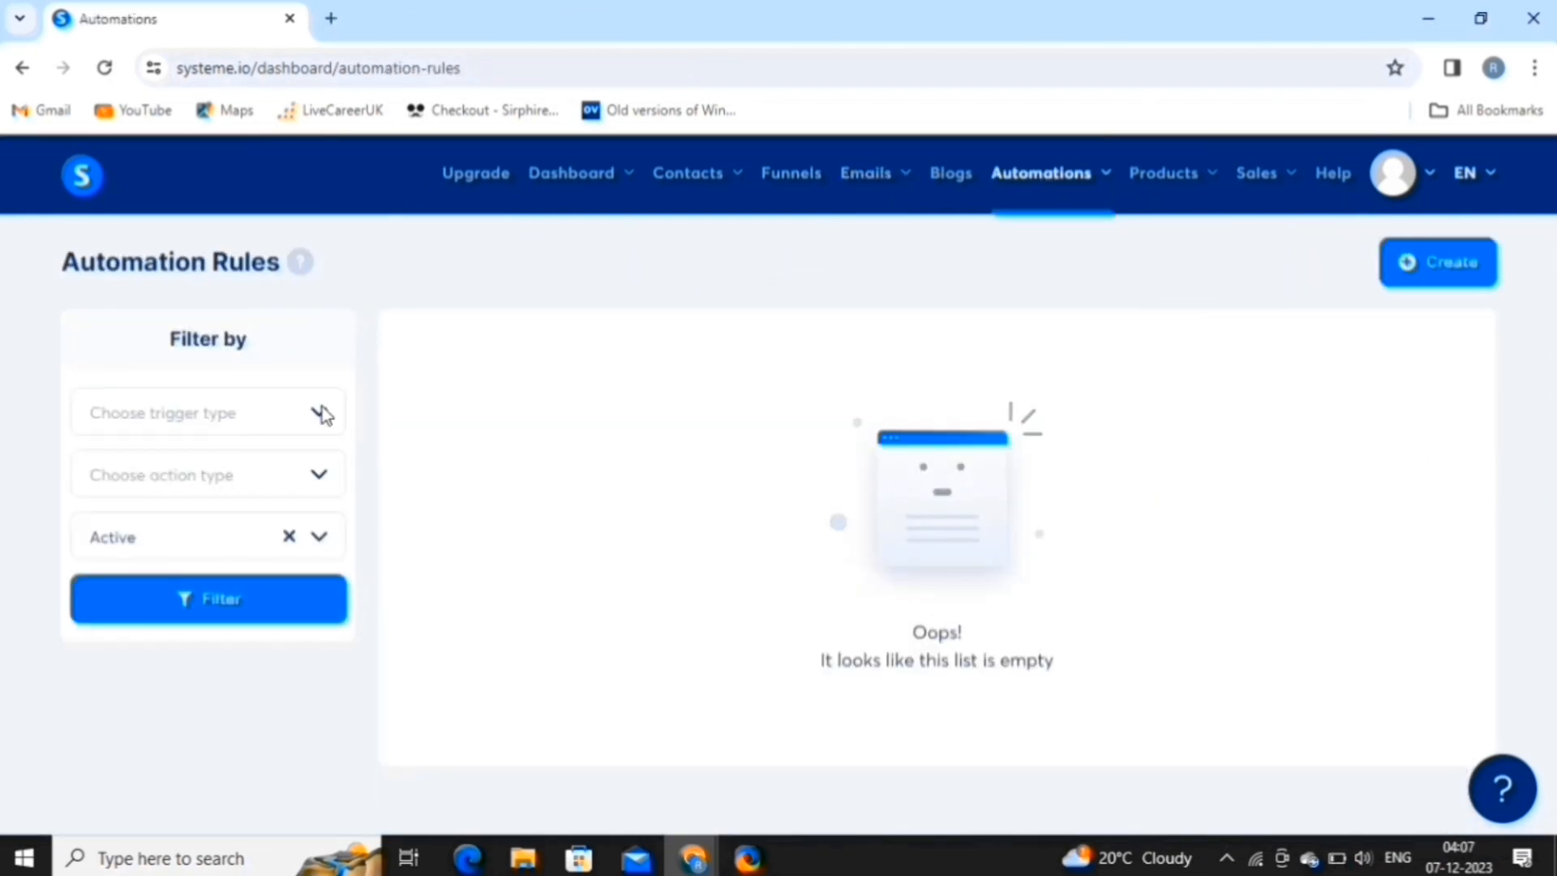
click(1477, 264)
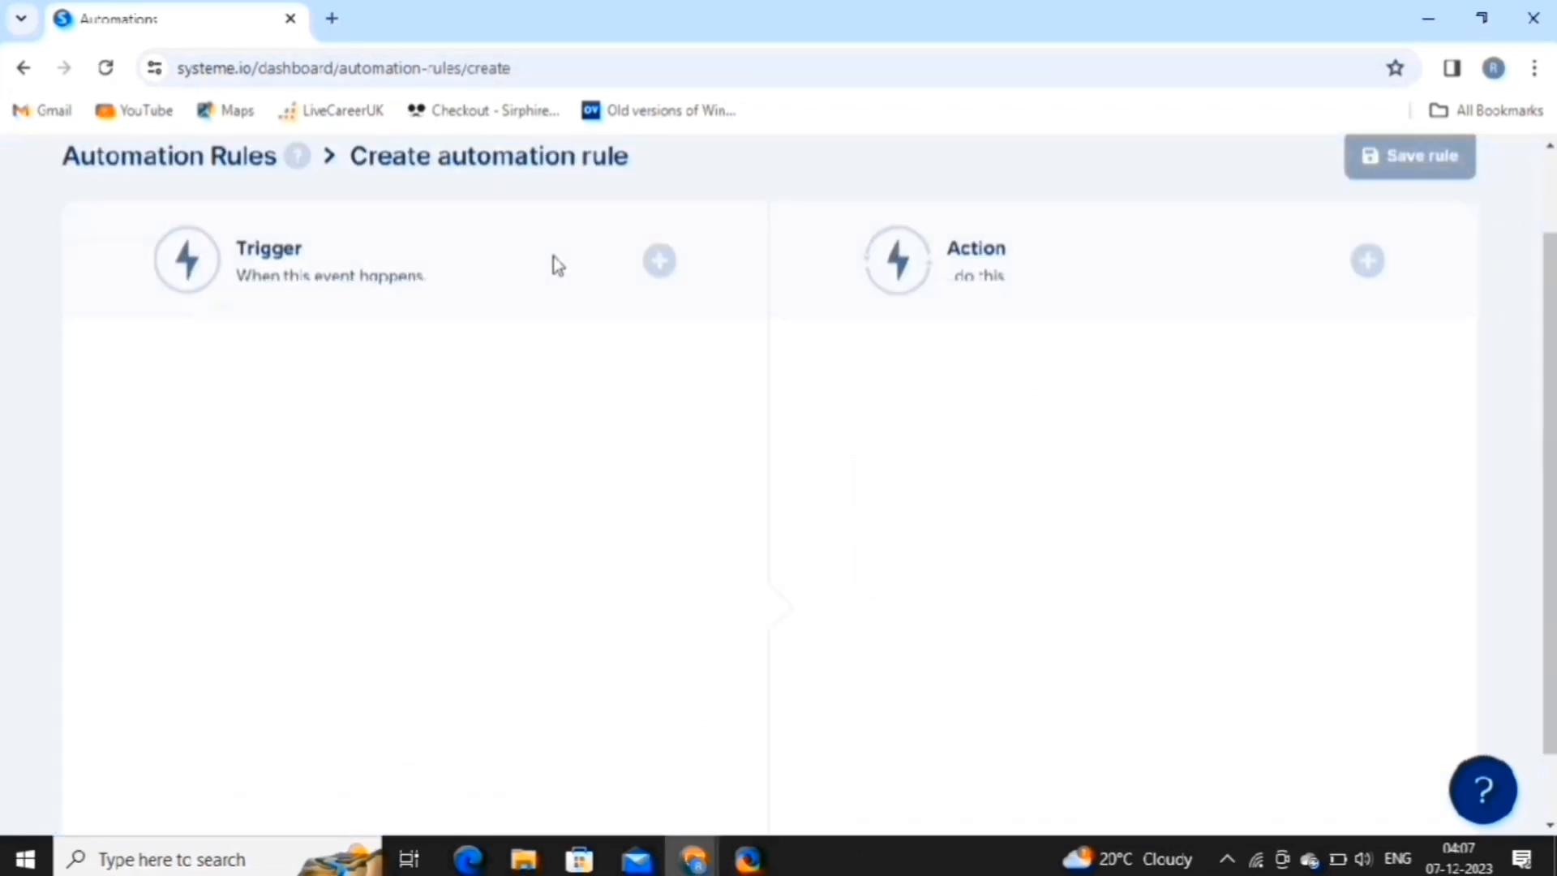
click(658, 261)
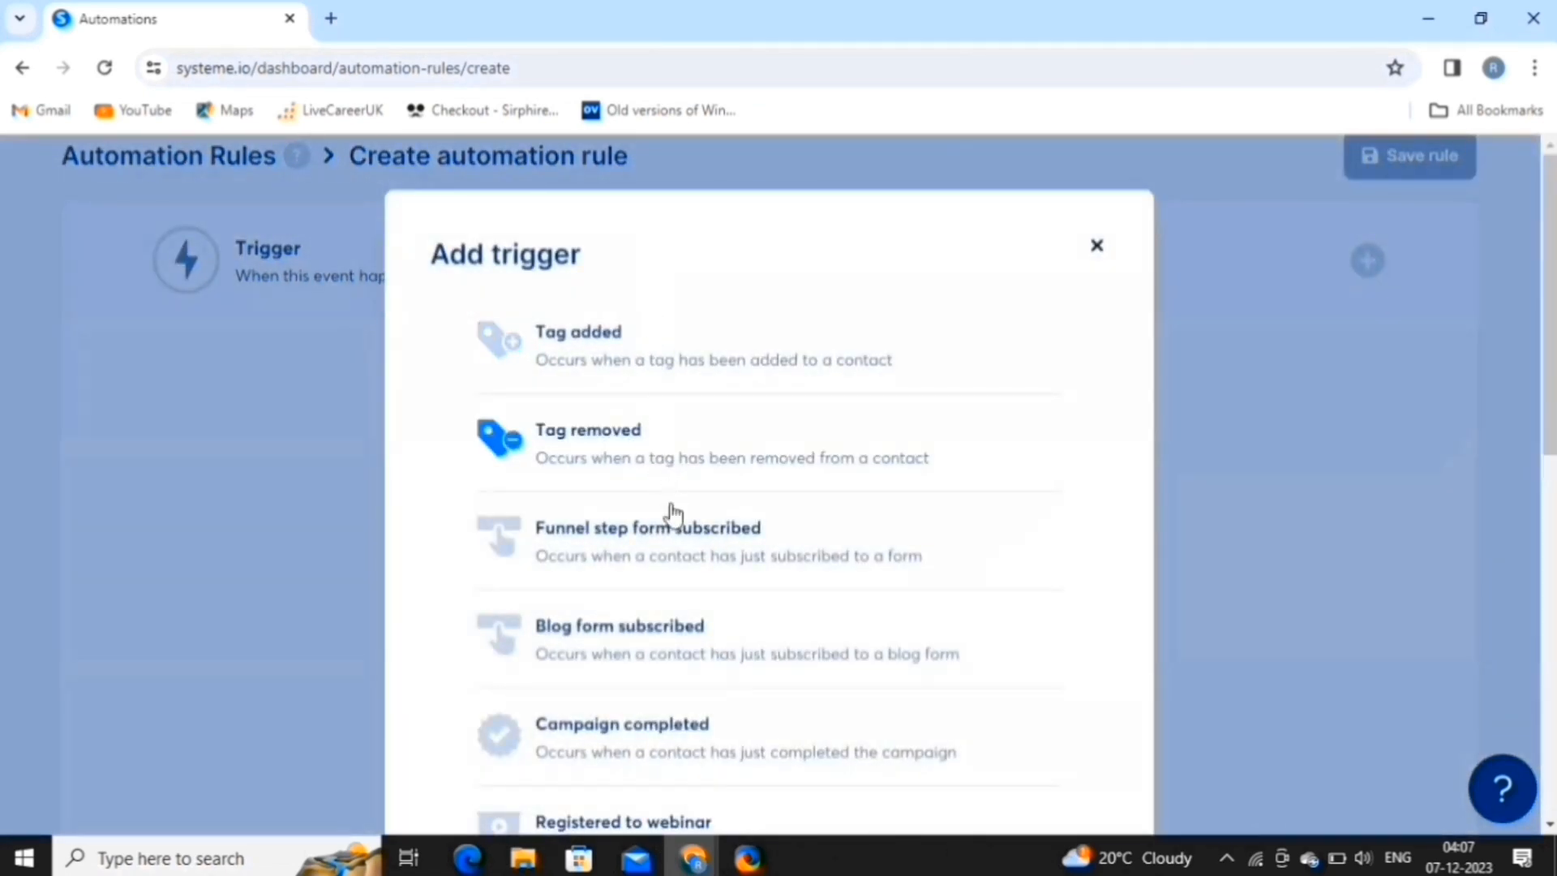
scroll(678, 557, down, 3)
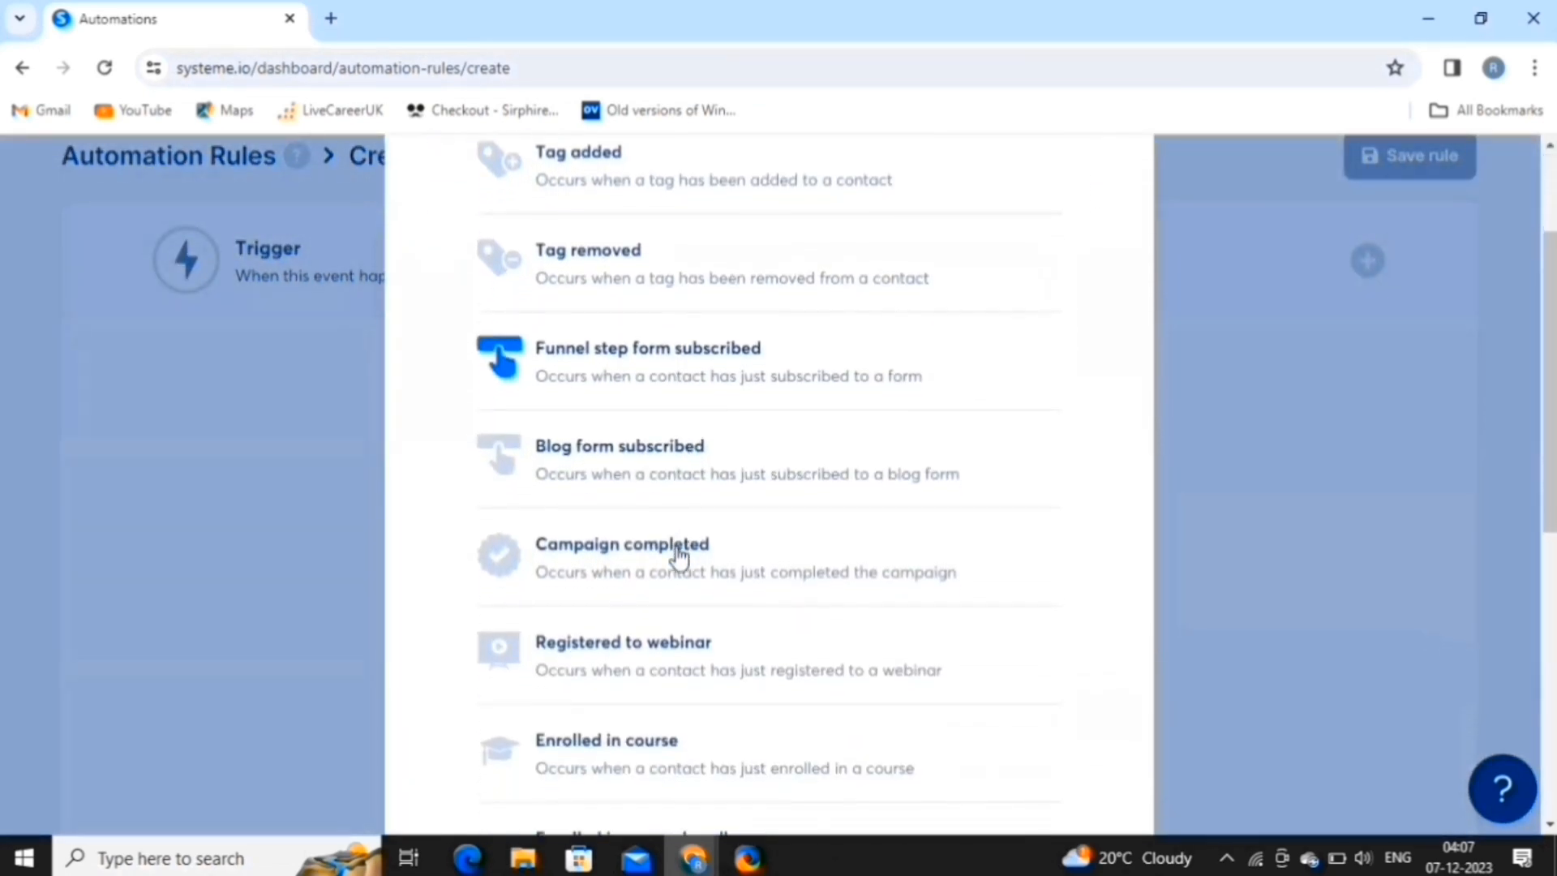
click(681, 324)
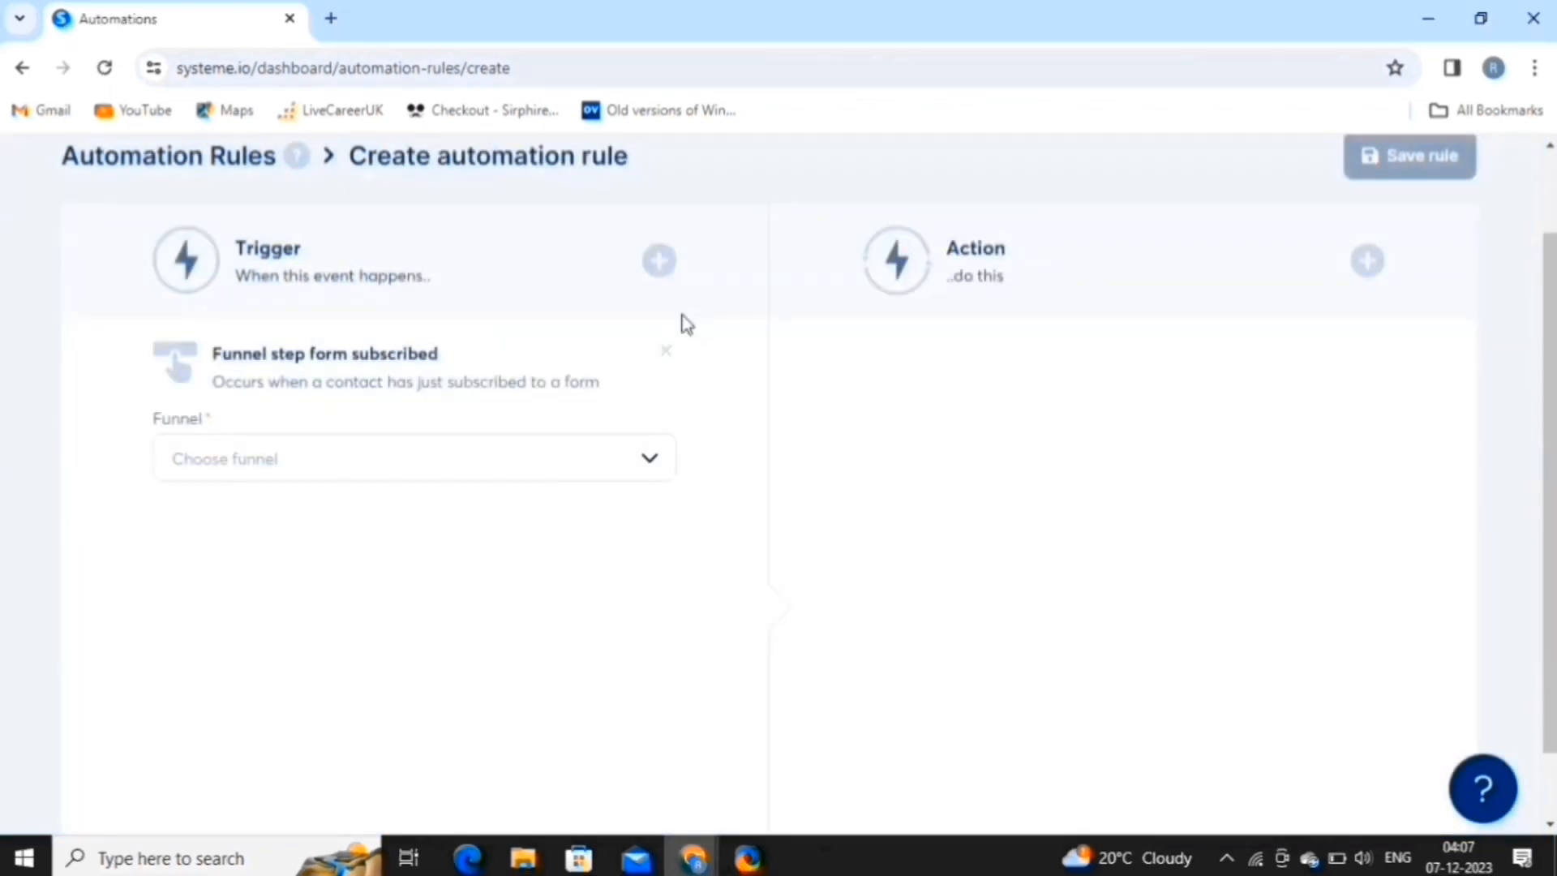
click(487, 462)
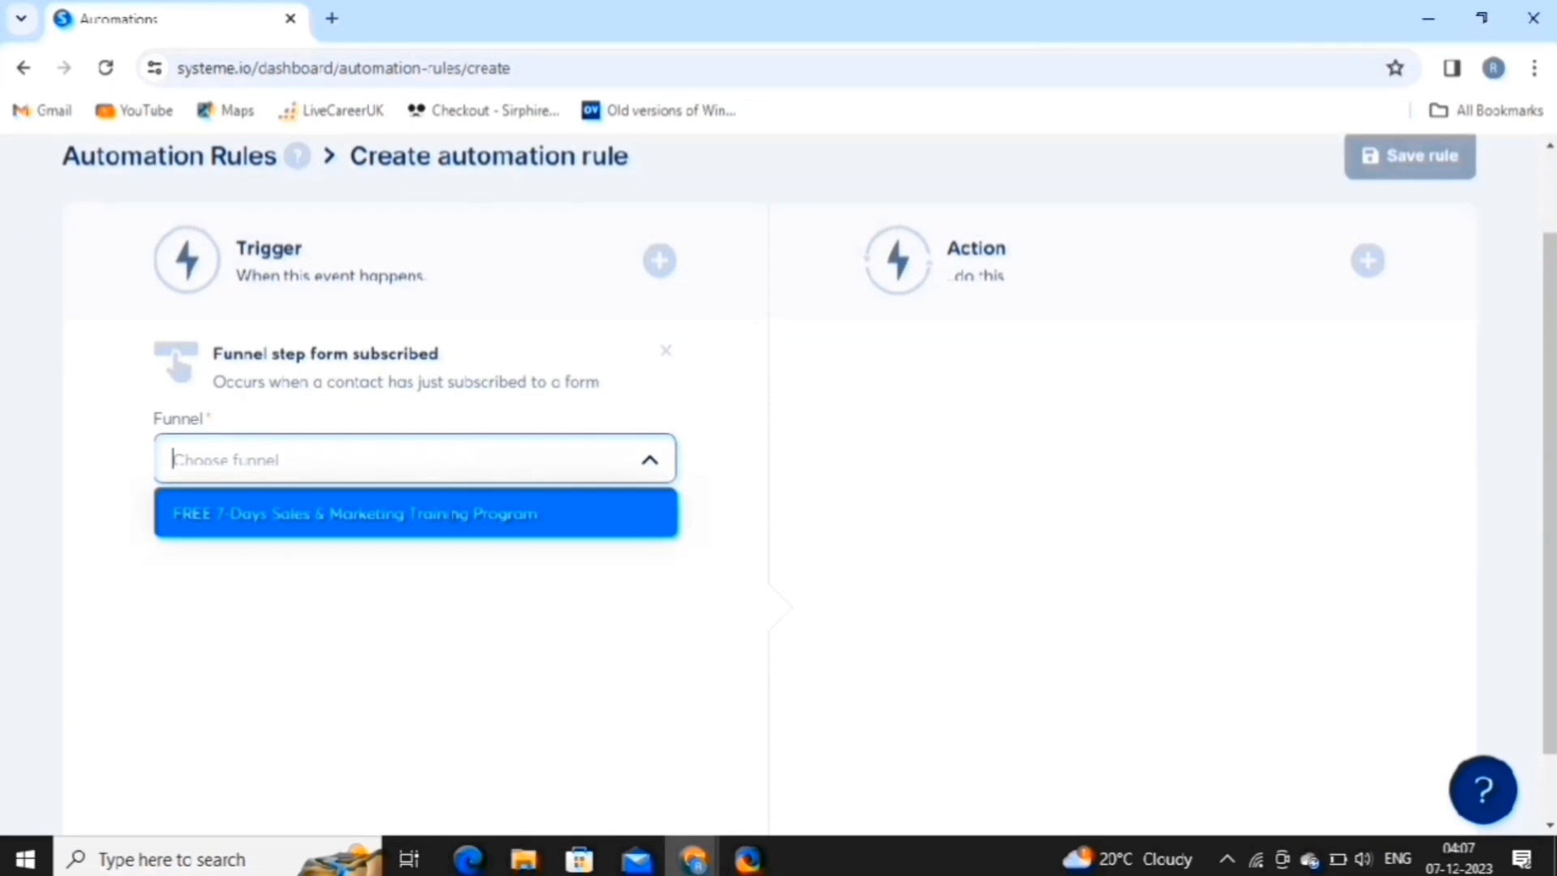
click(450, 514)
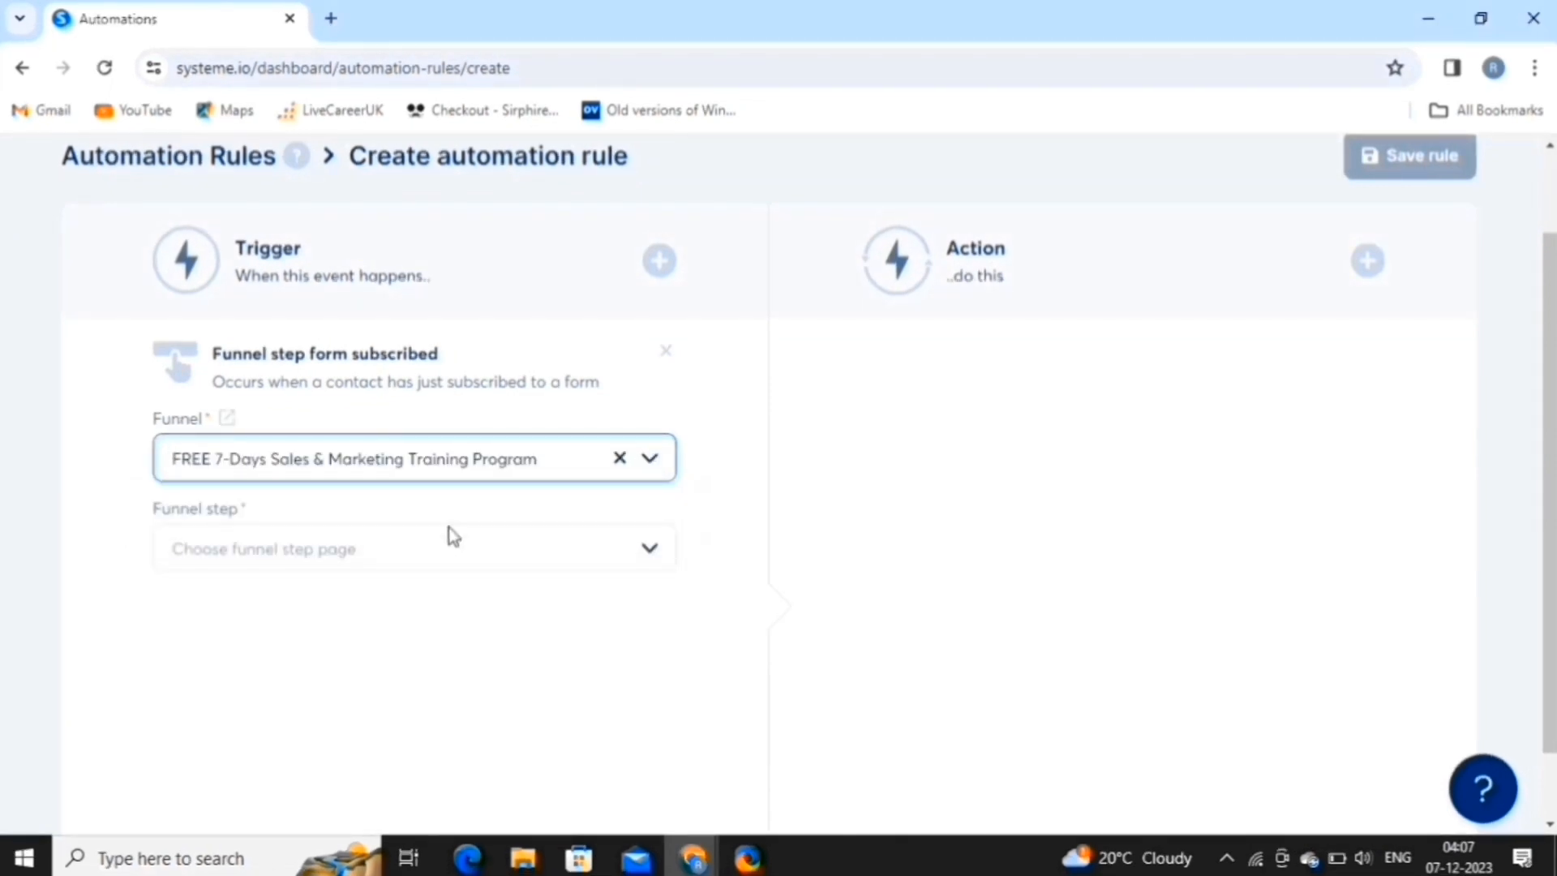
click(449, 551)
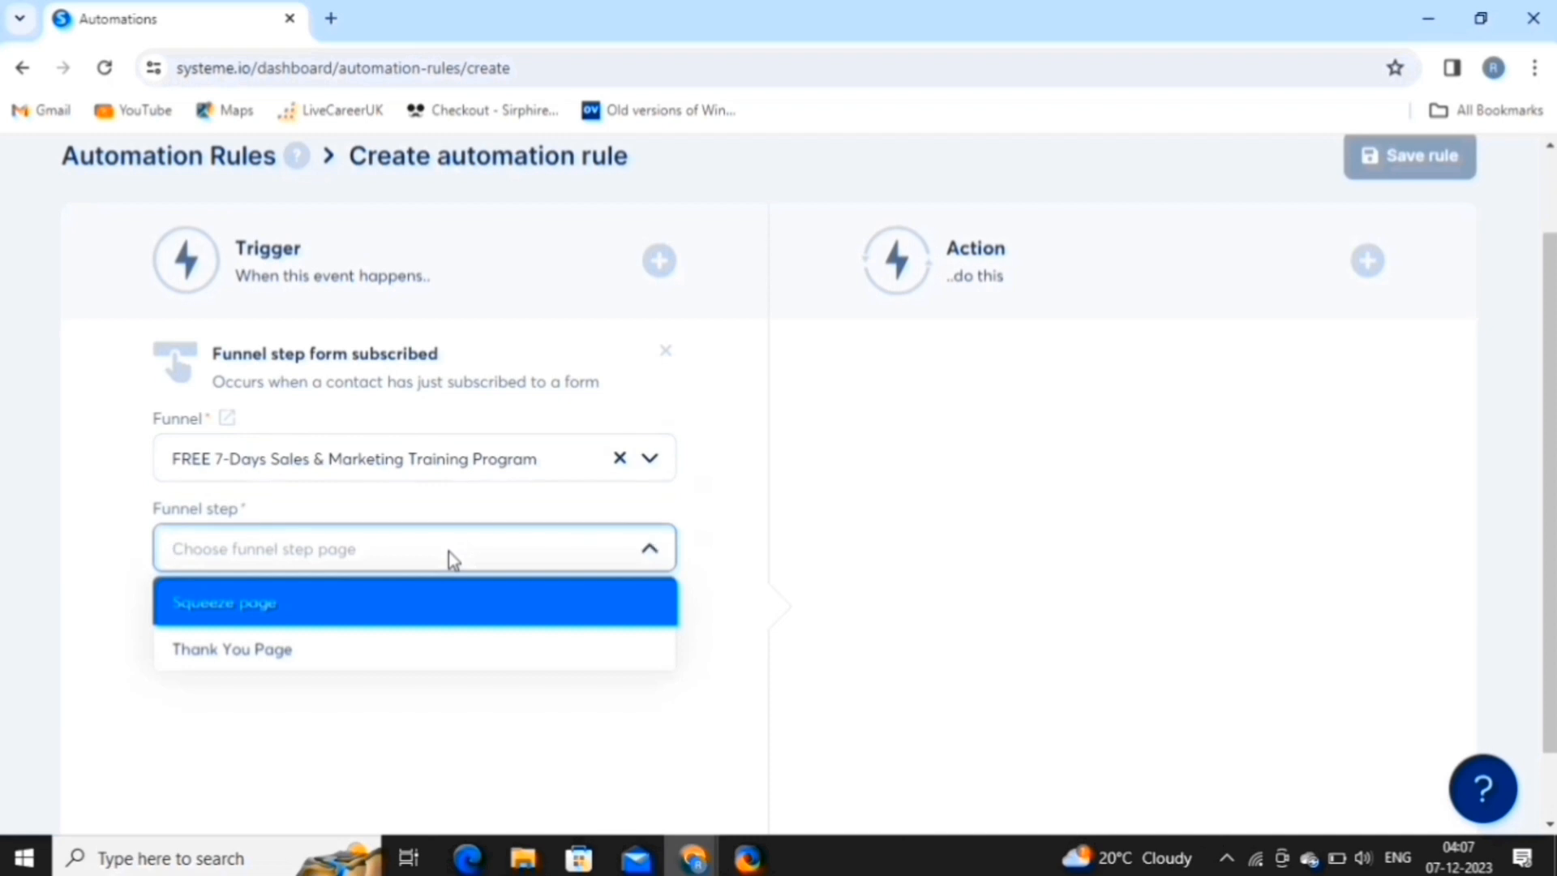
click(389, 620)
scroll(1365, 364, up, 2)
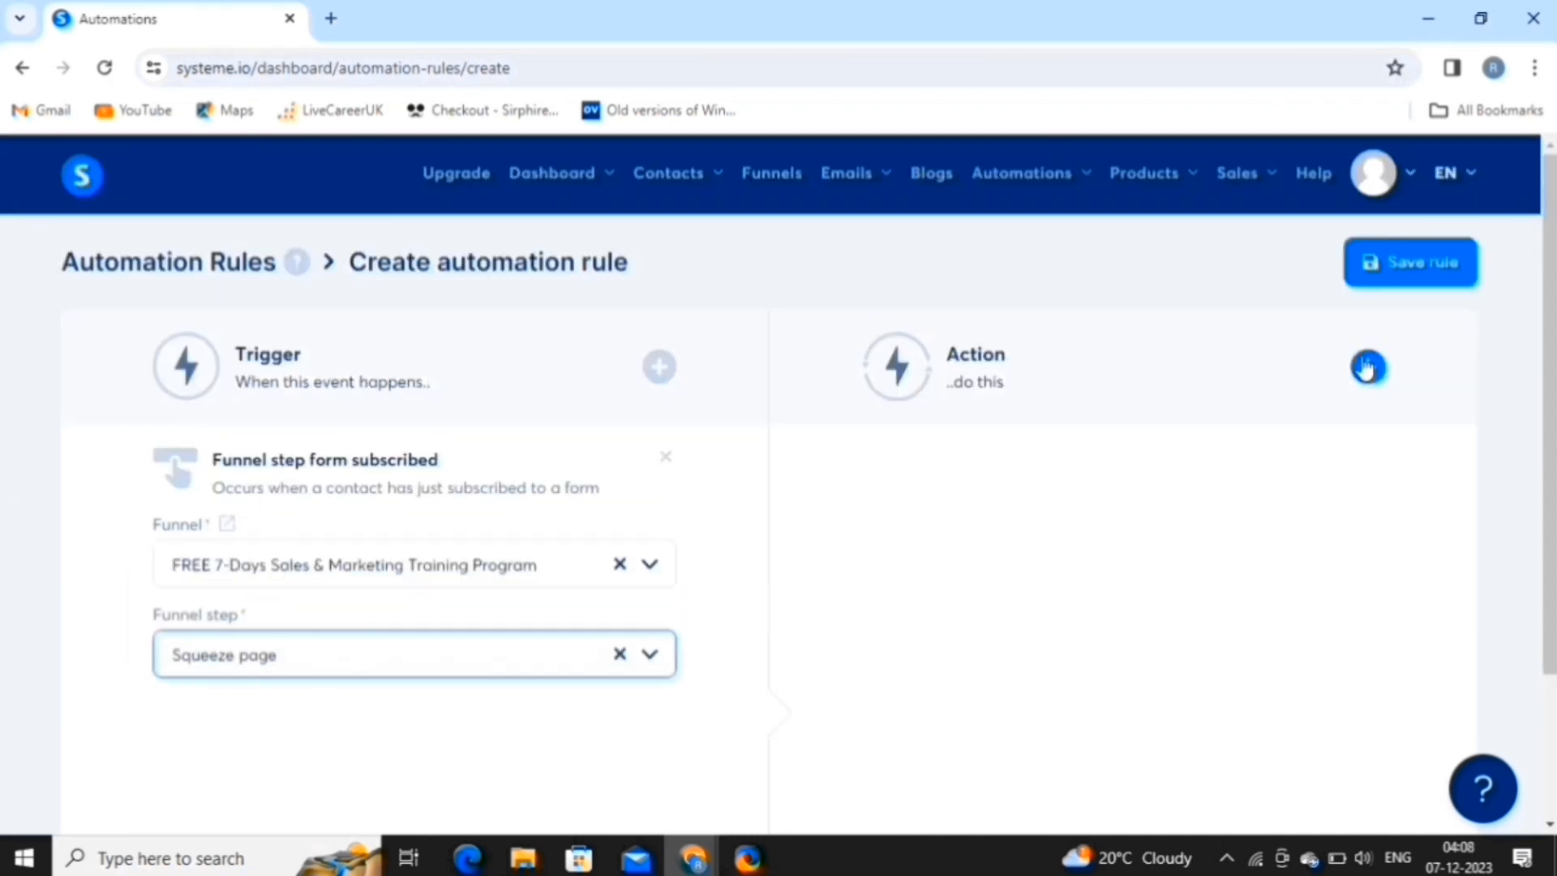
Add a Subscribe to campaign action for FREE 7-Days Sales & Marketing Training and save the rule.
click(1367, 368)
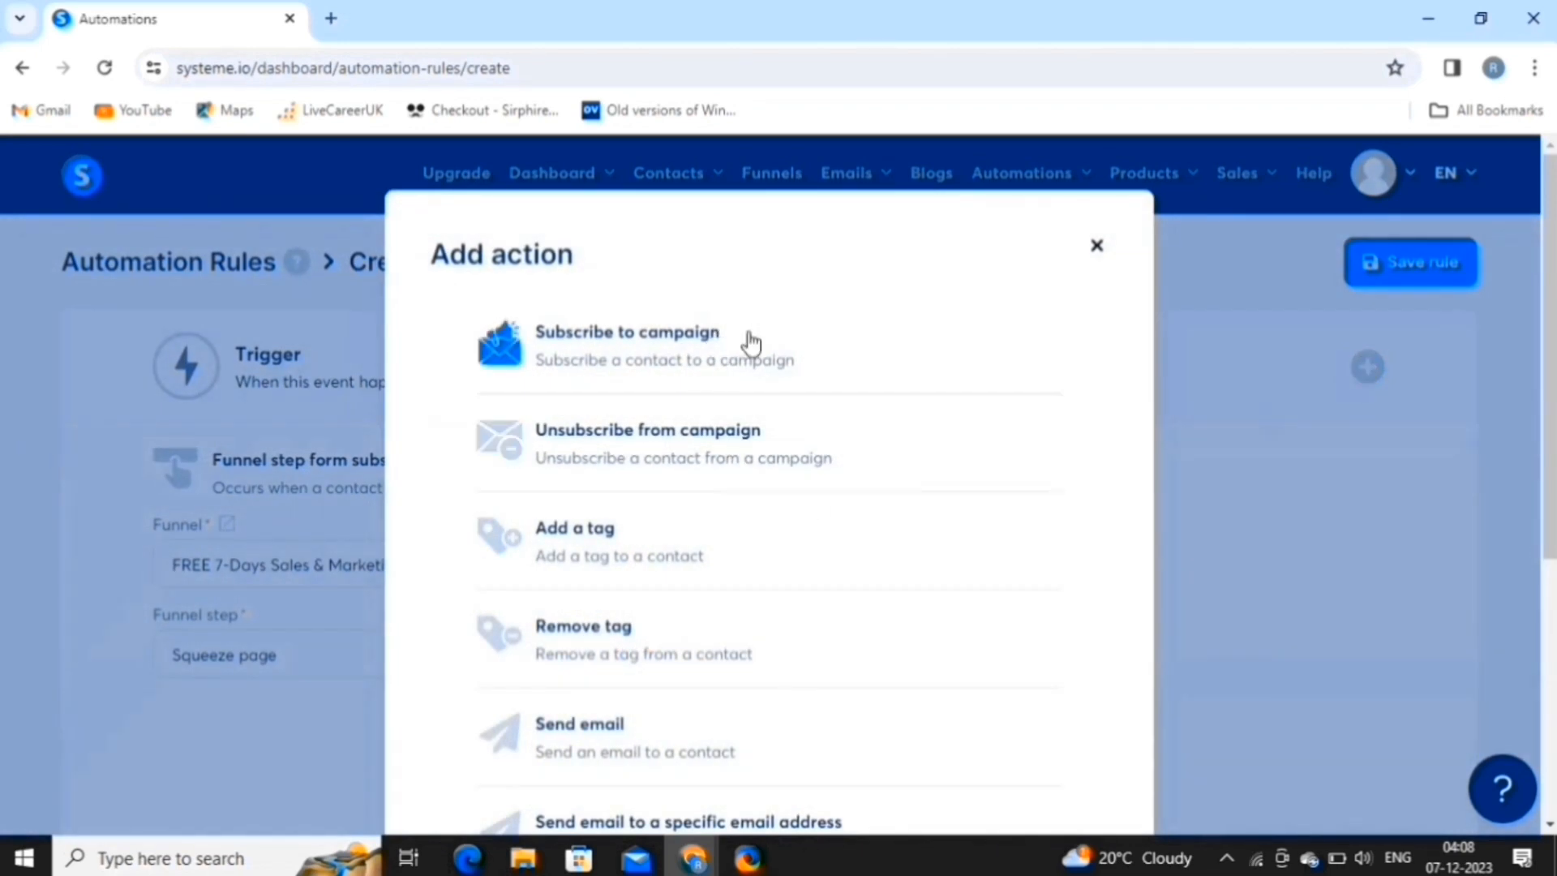
click(747, 339)
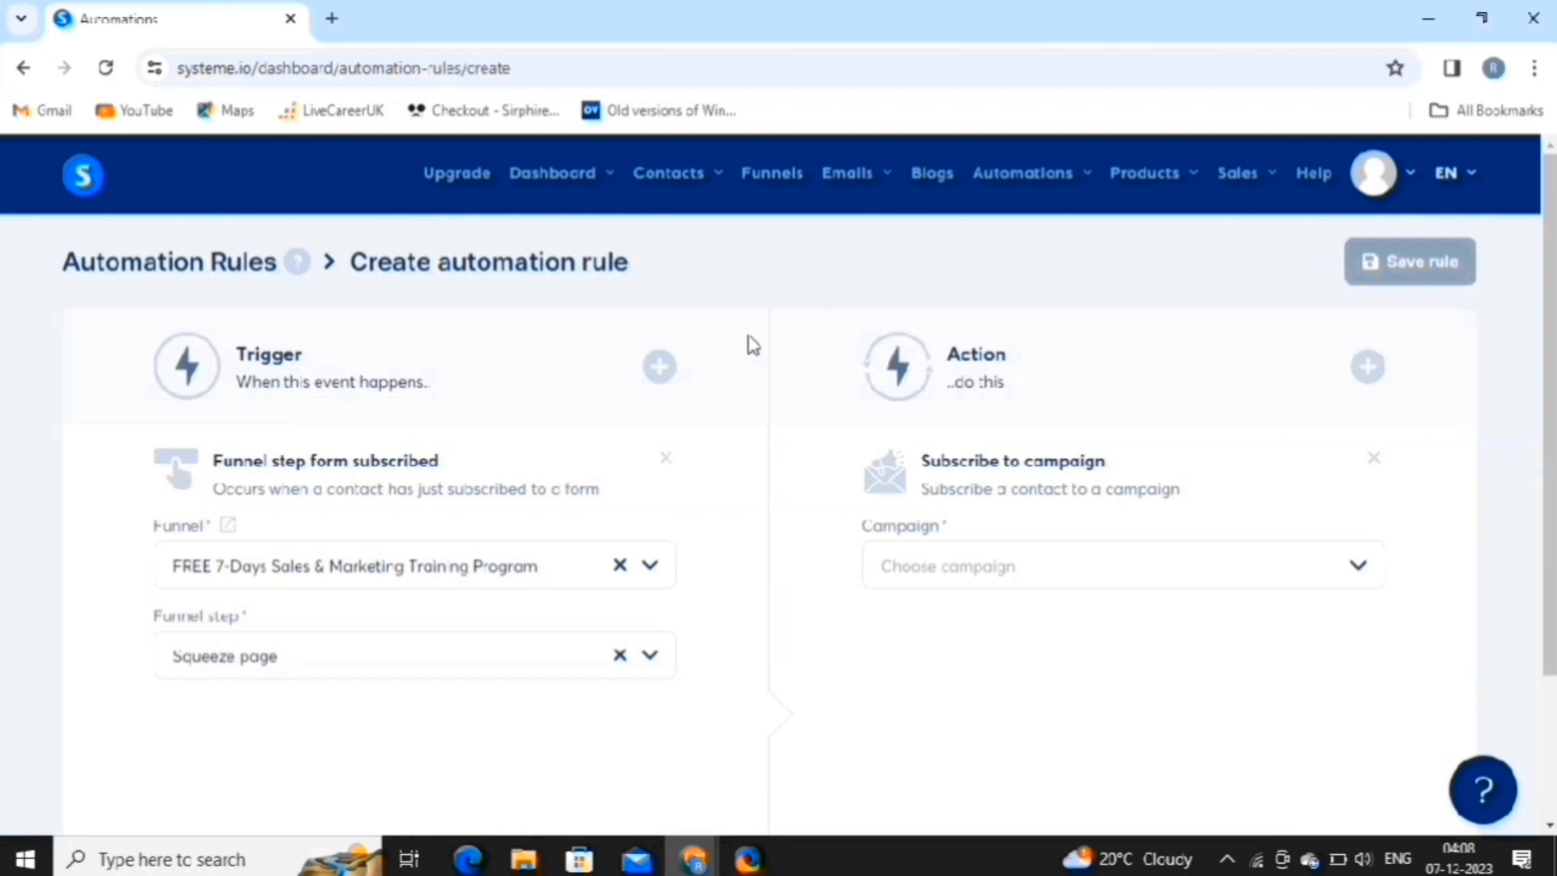
click(985, 572)
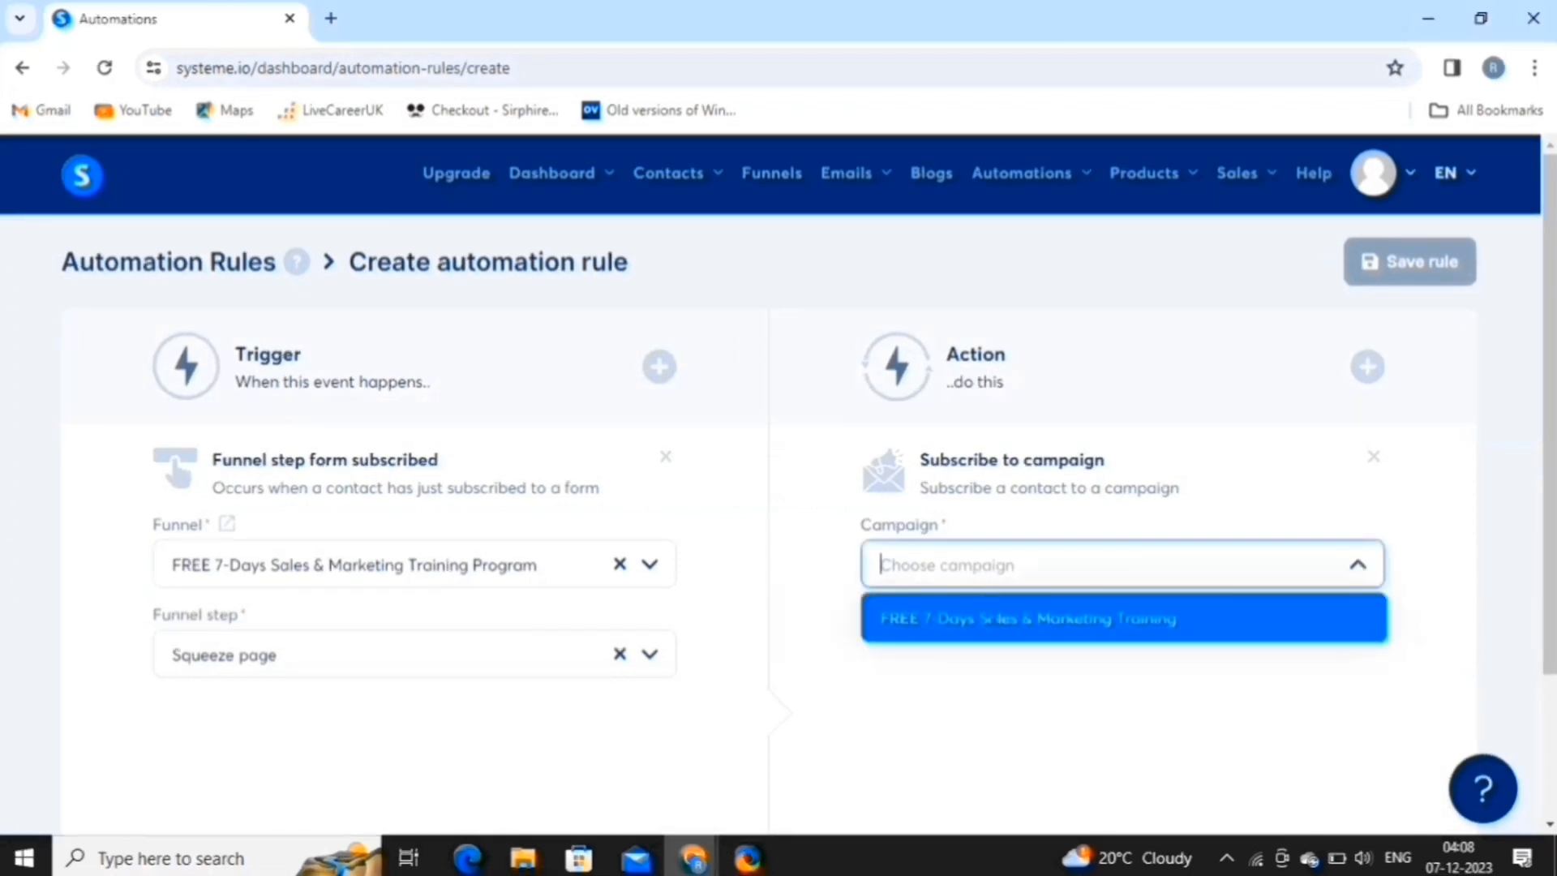
click(1000, 618)
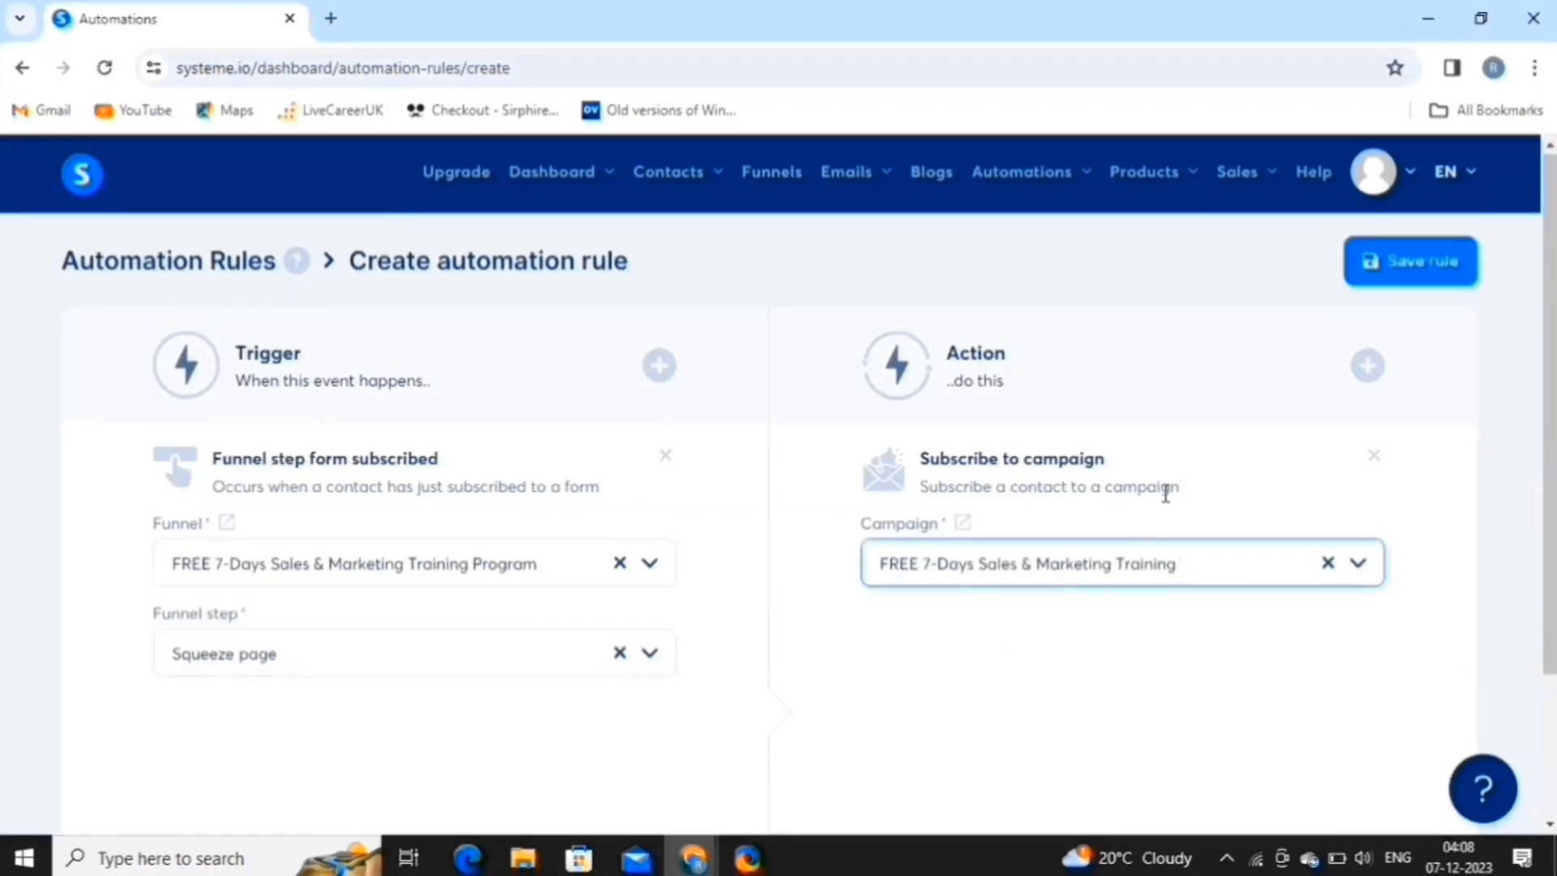
click(1411, 262)
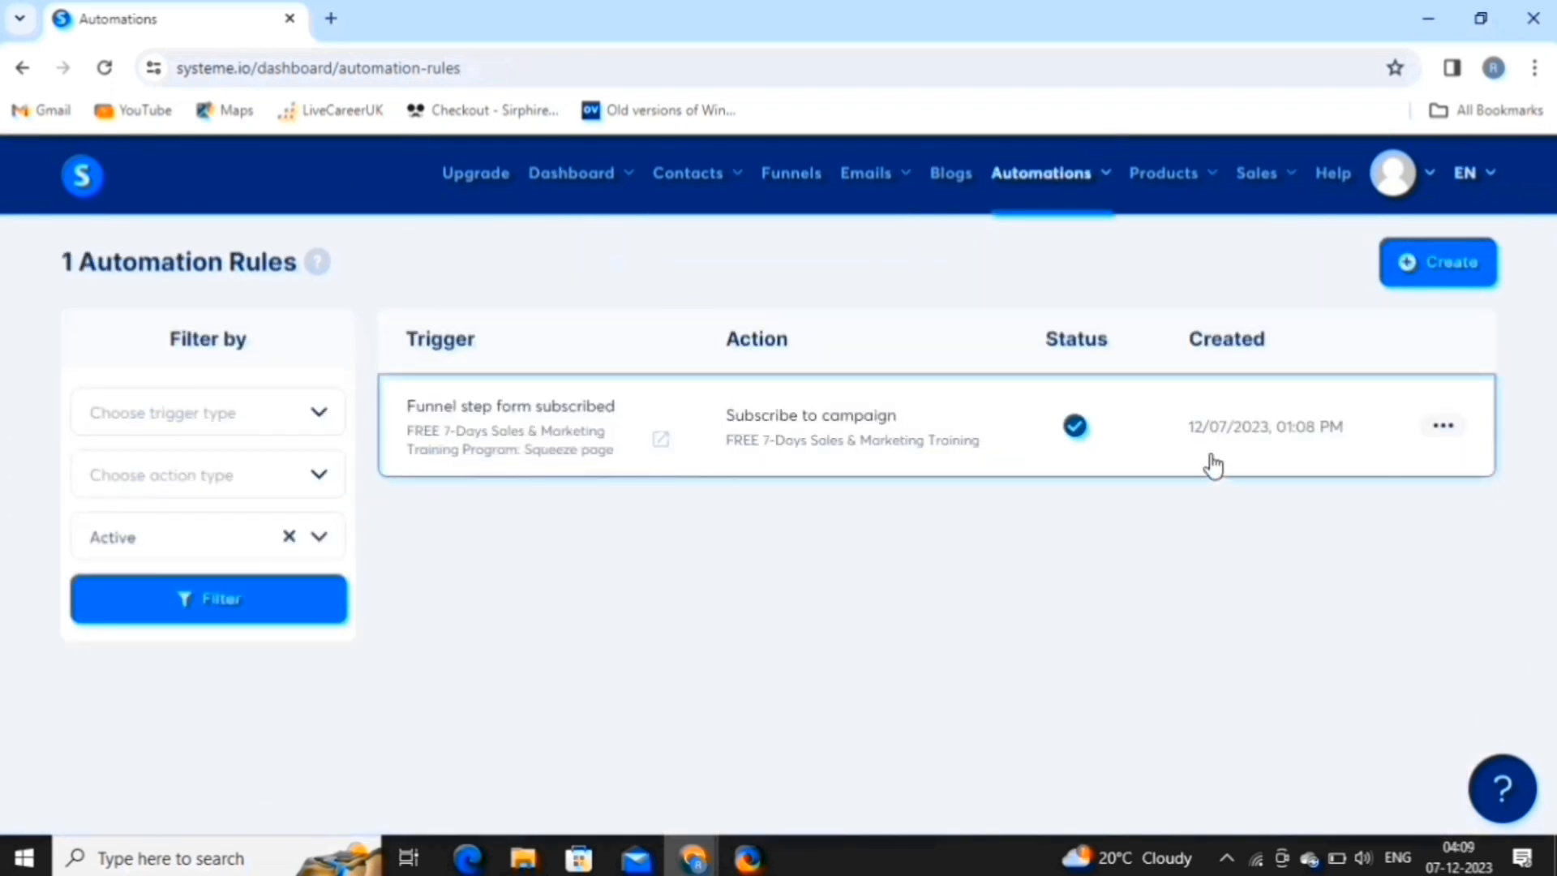
Open the FREE 7-Days Sales & Marketing Training Program funnel and view its Automation Rules, then A/B test.
click(793, 180)
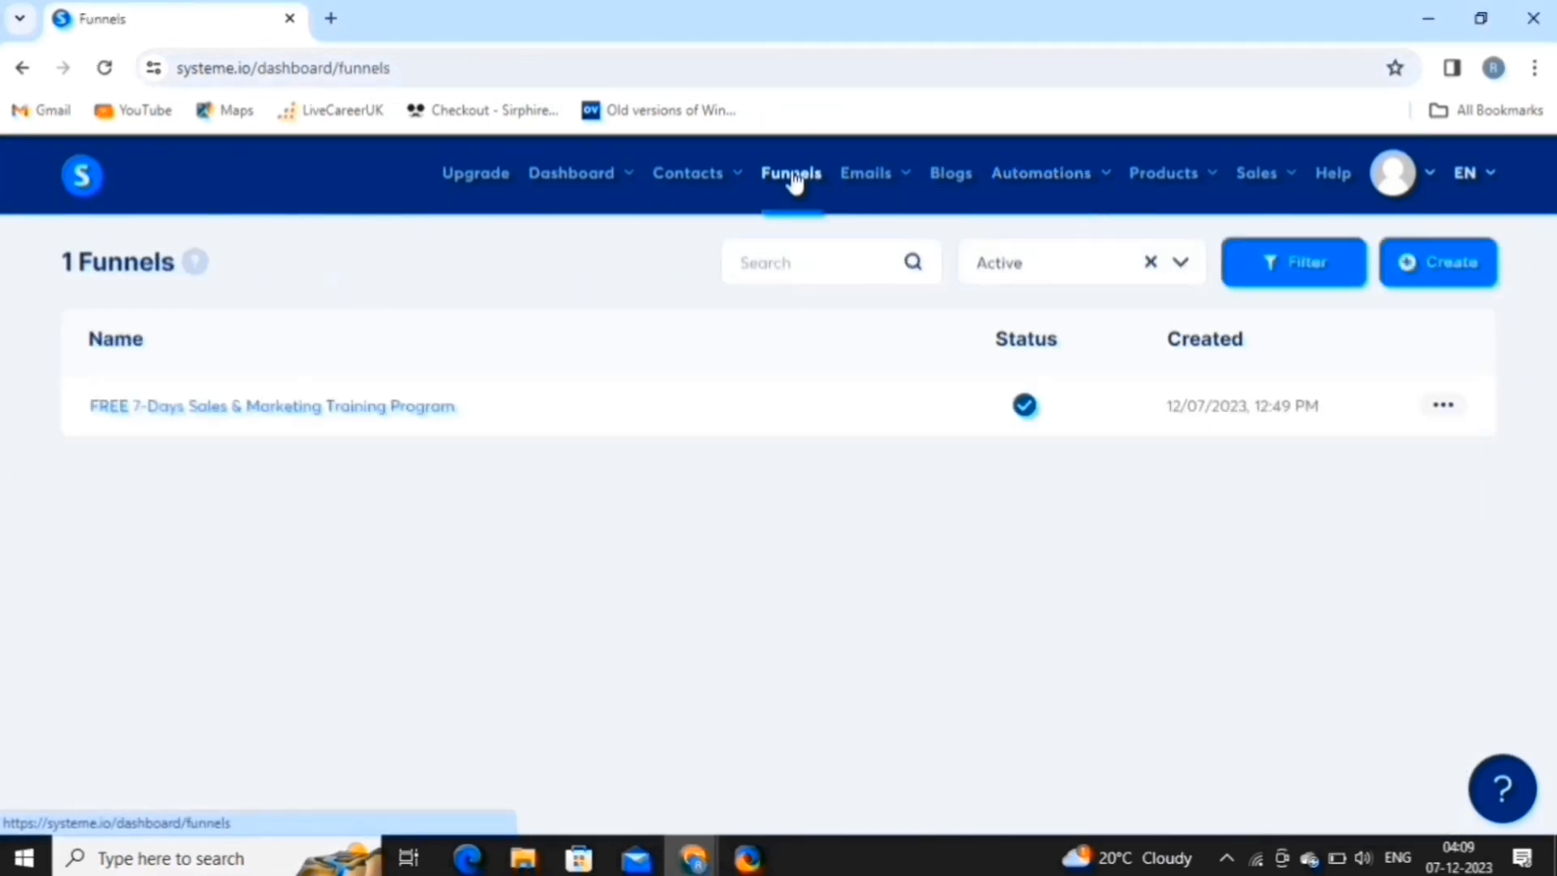
click(371, 404)
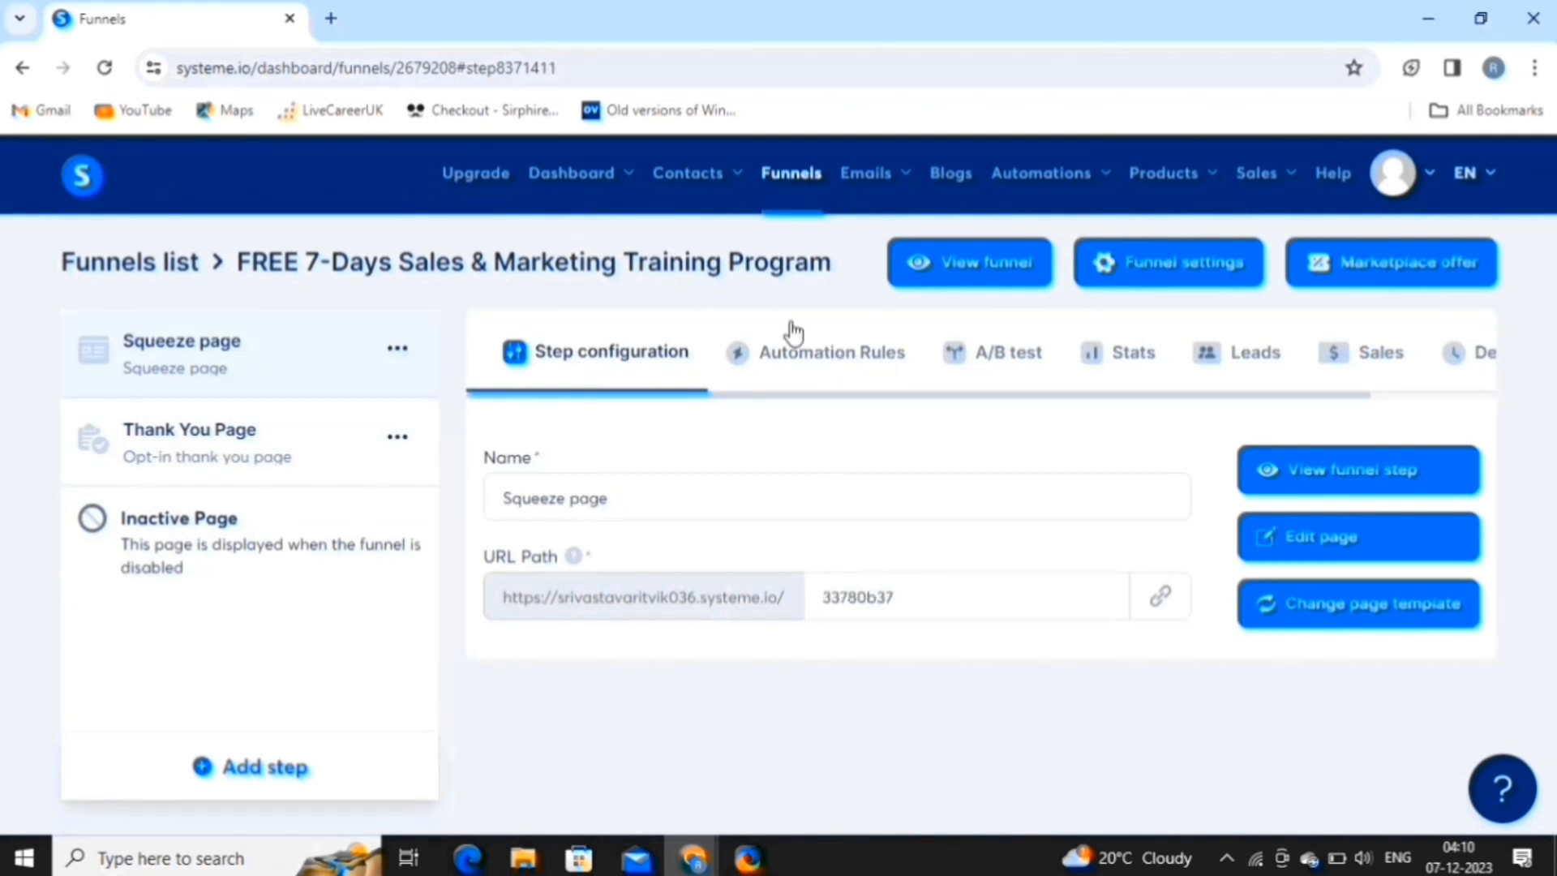
click(820, 375)
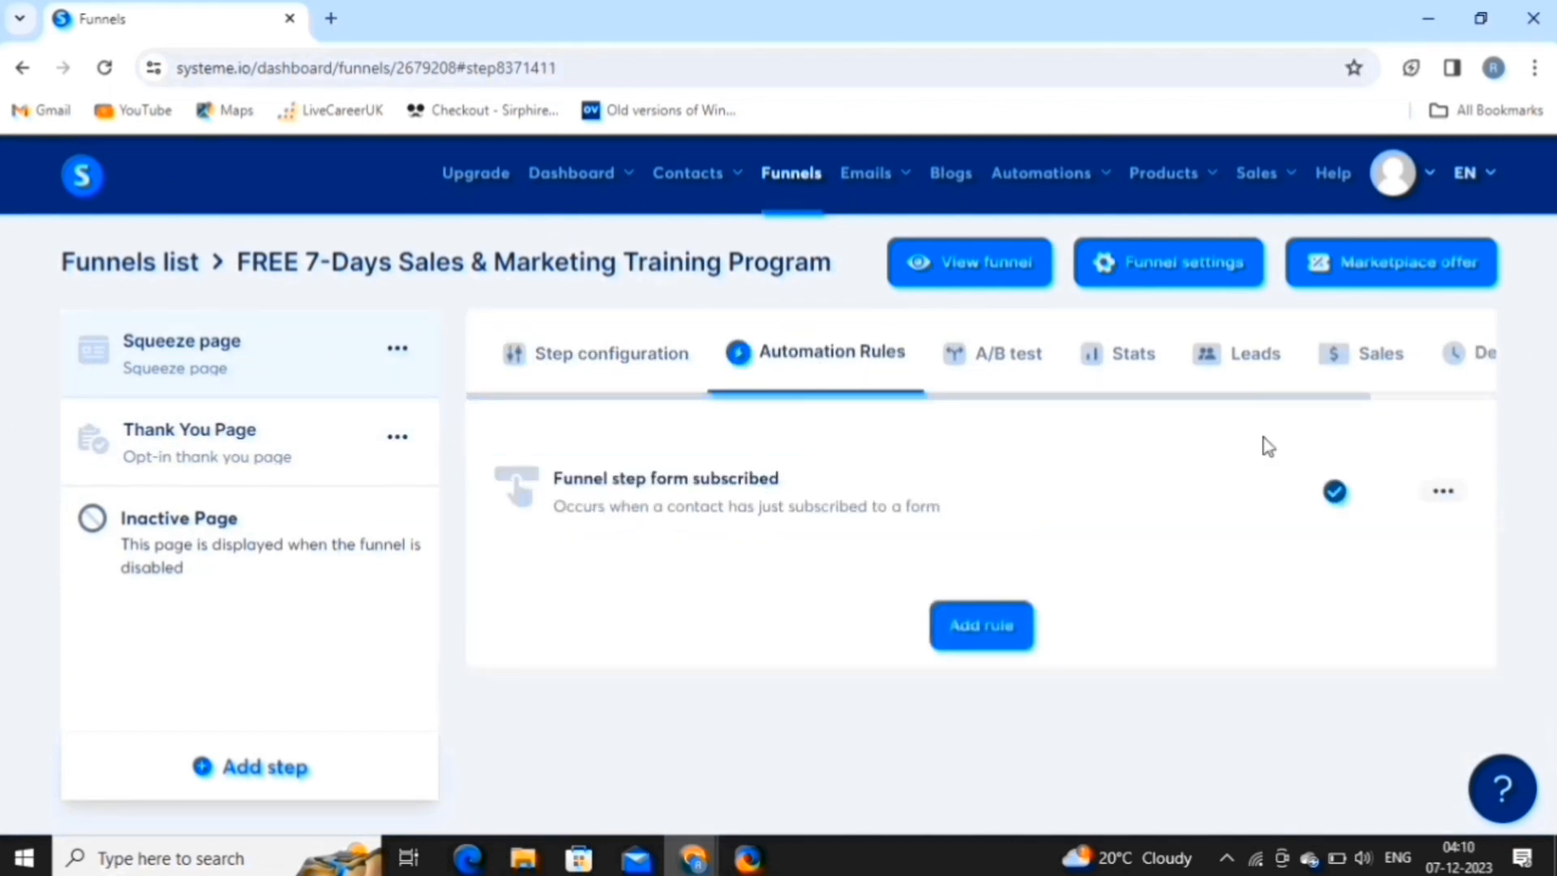
click(973, 395)
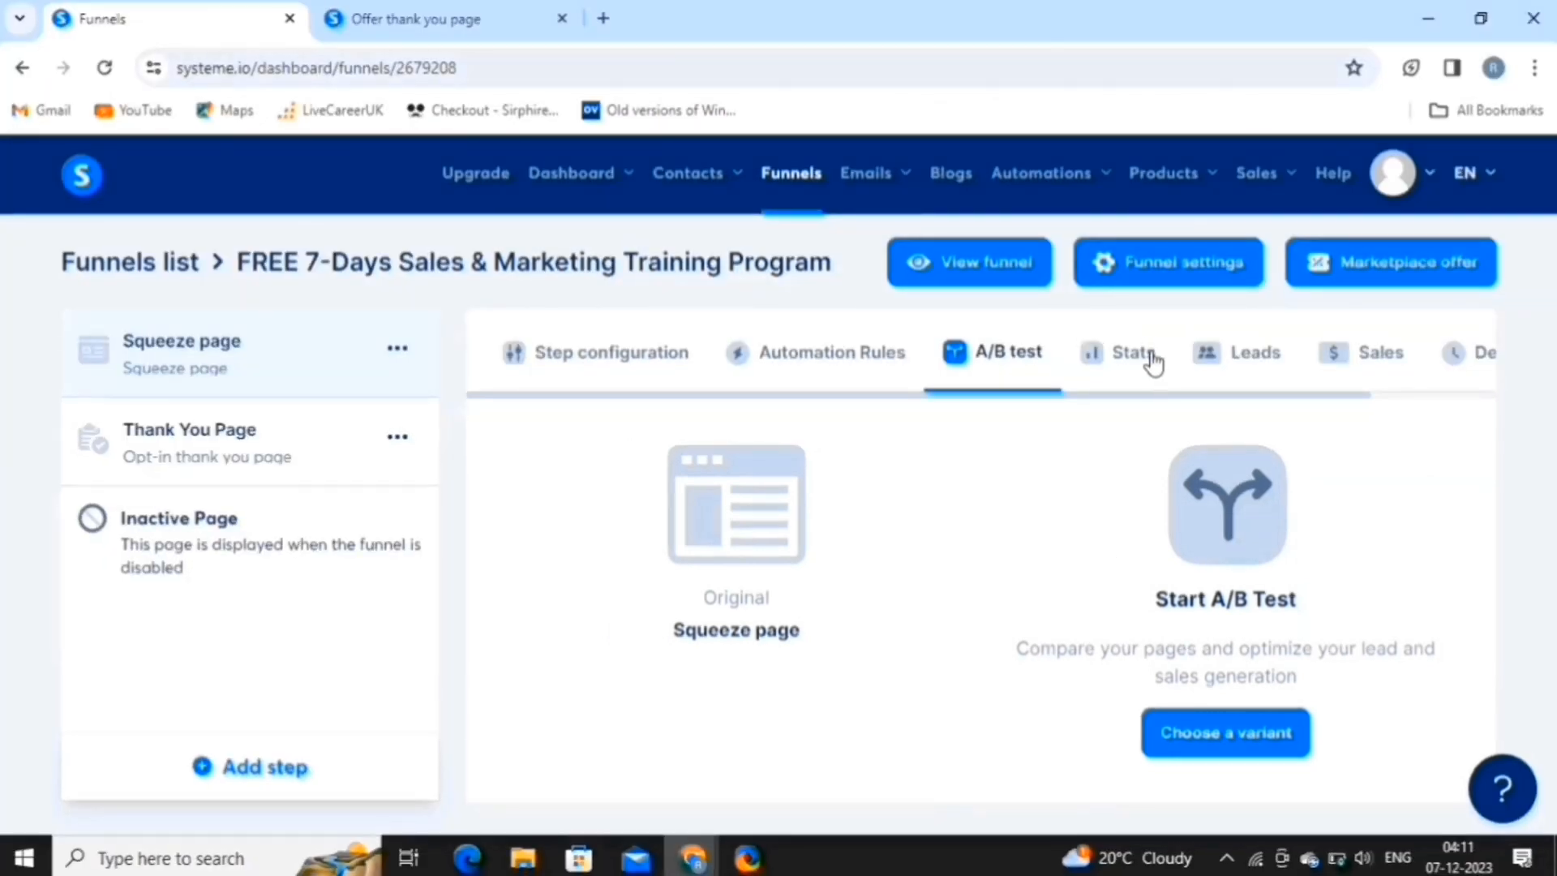
Look through the funnel's Stats, Leads and Sales tabs, ending on the Deadline settings.
click(1150, 363)
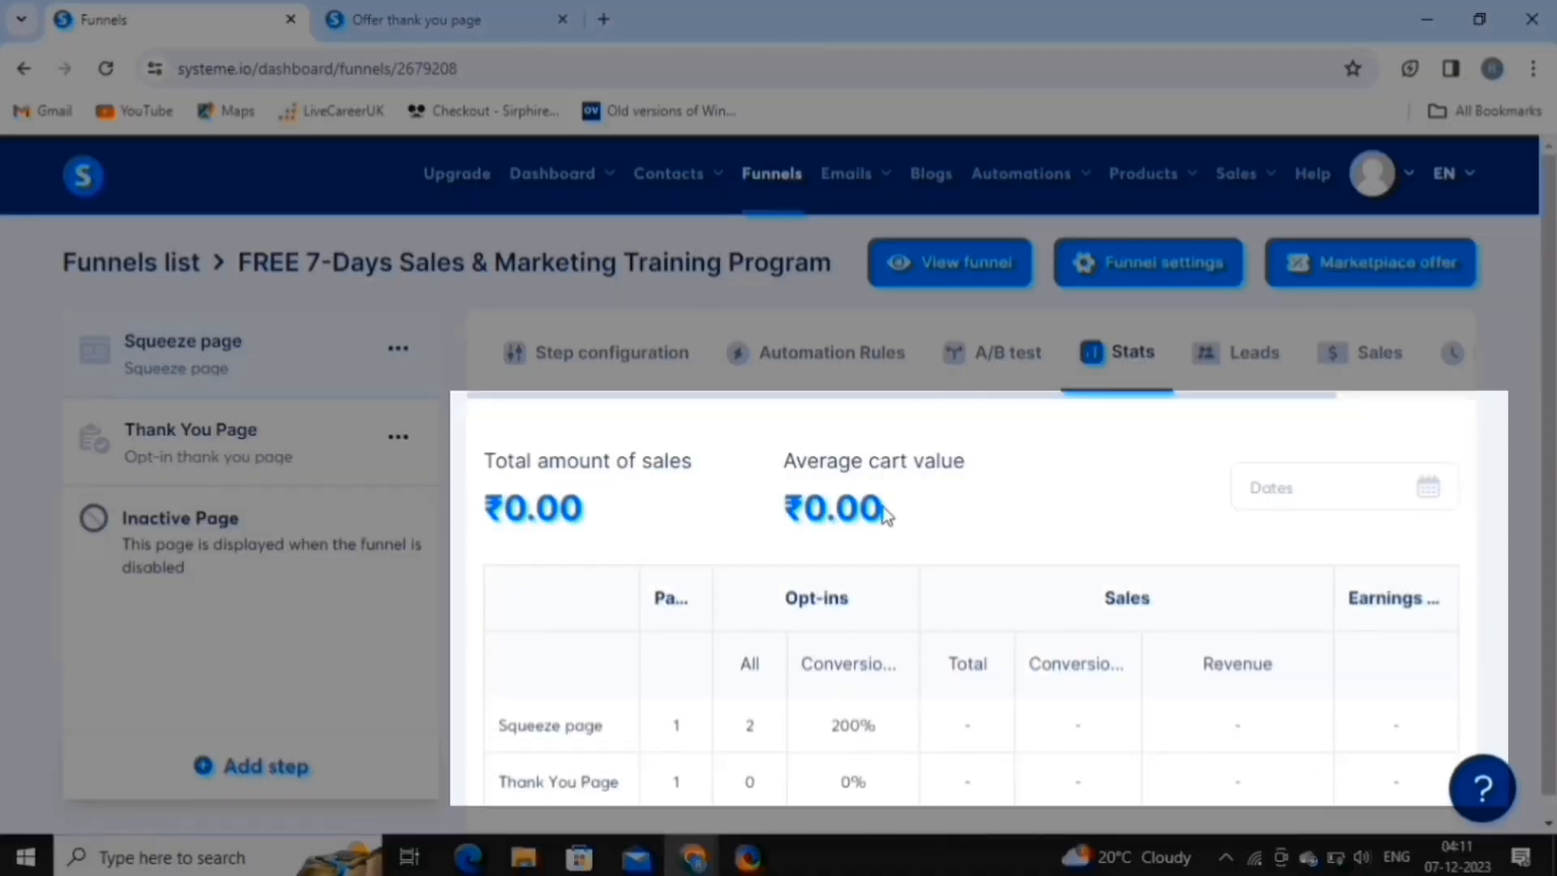
scroll(882, 507, down, 1)
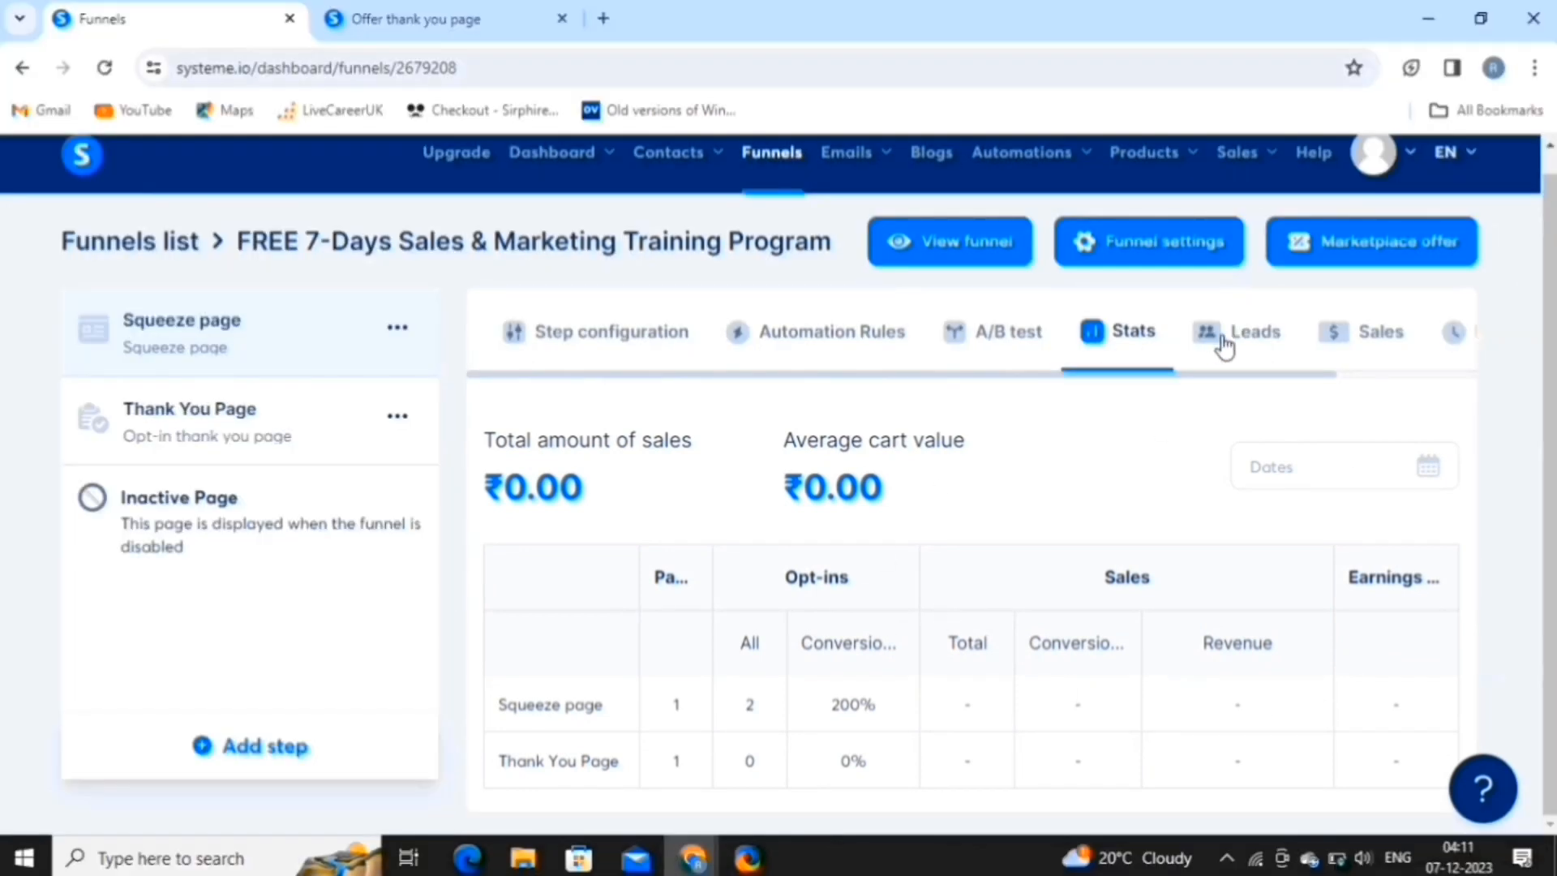
click(1222, 344)
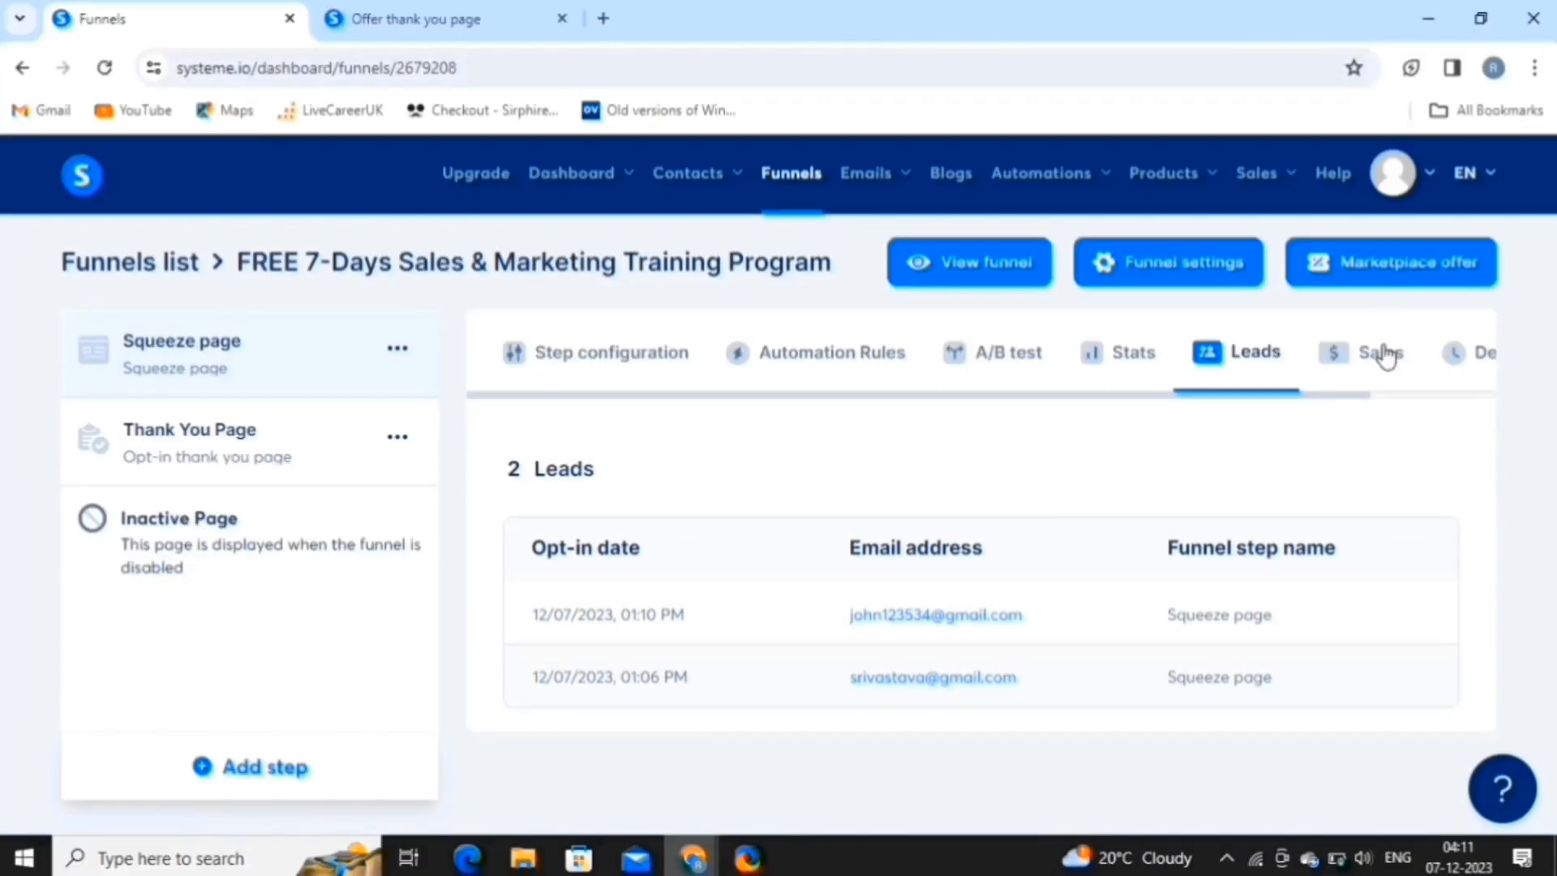
click(1384, 353)
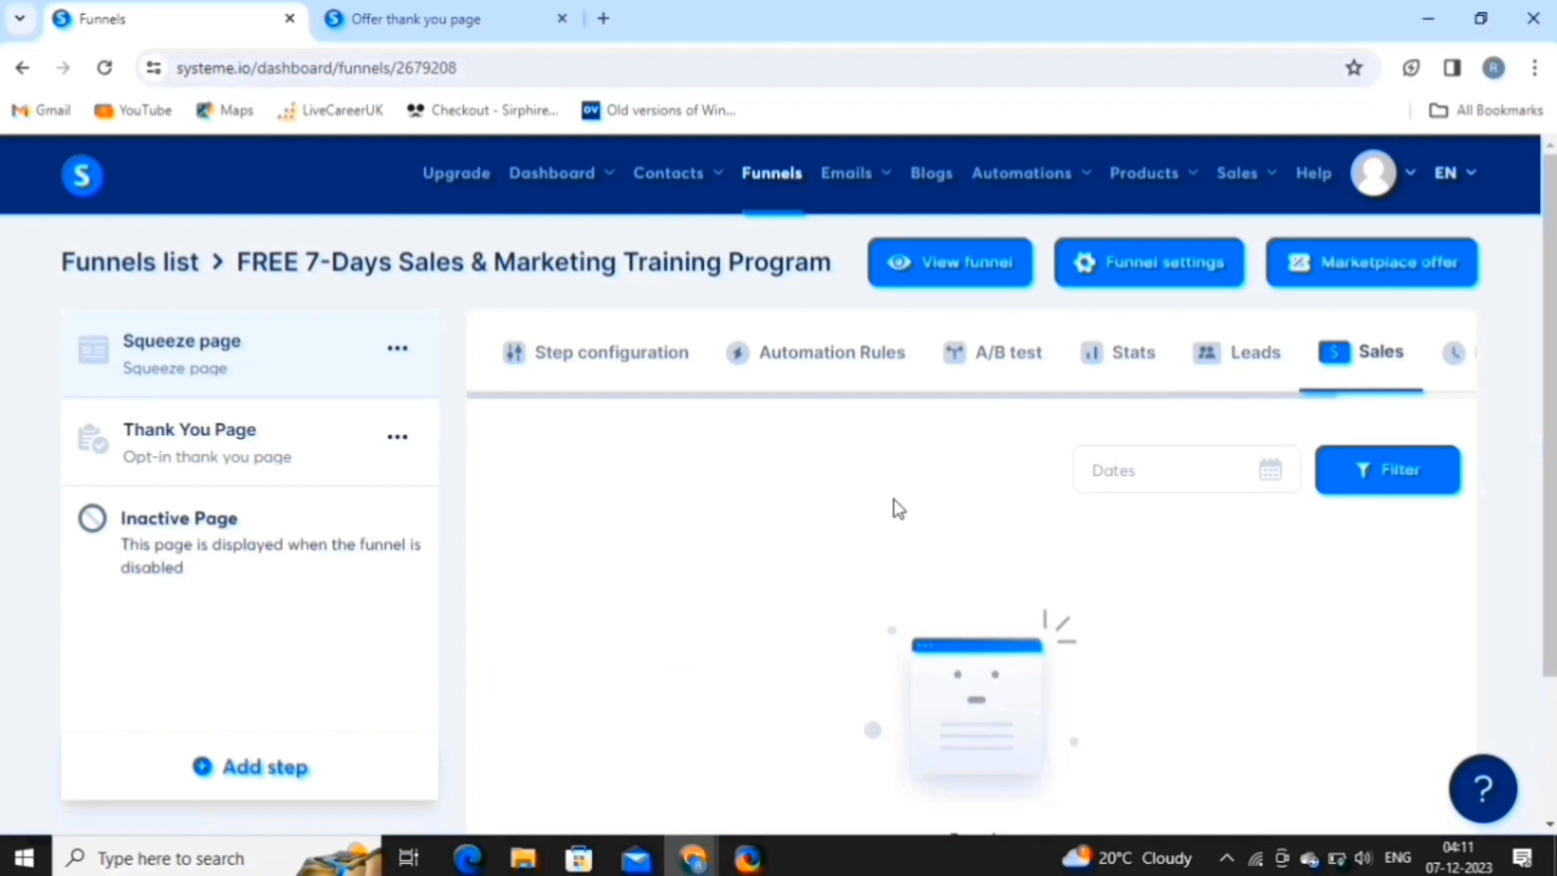
scroll(916, 610, down, 3)
scroll(921, 618, up, 3)
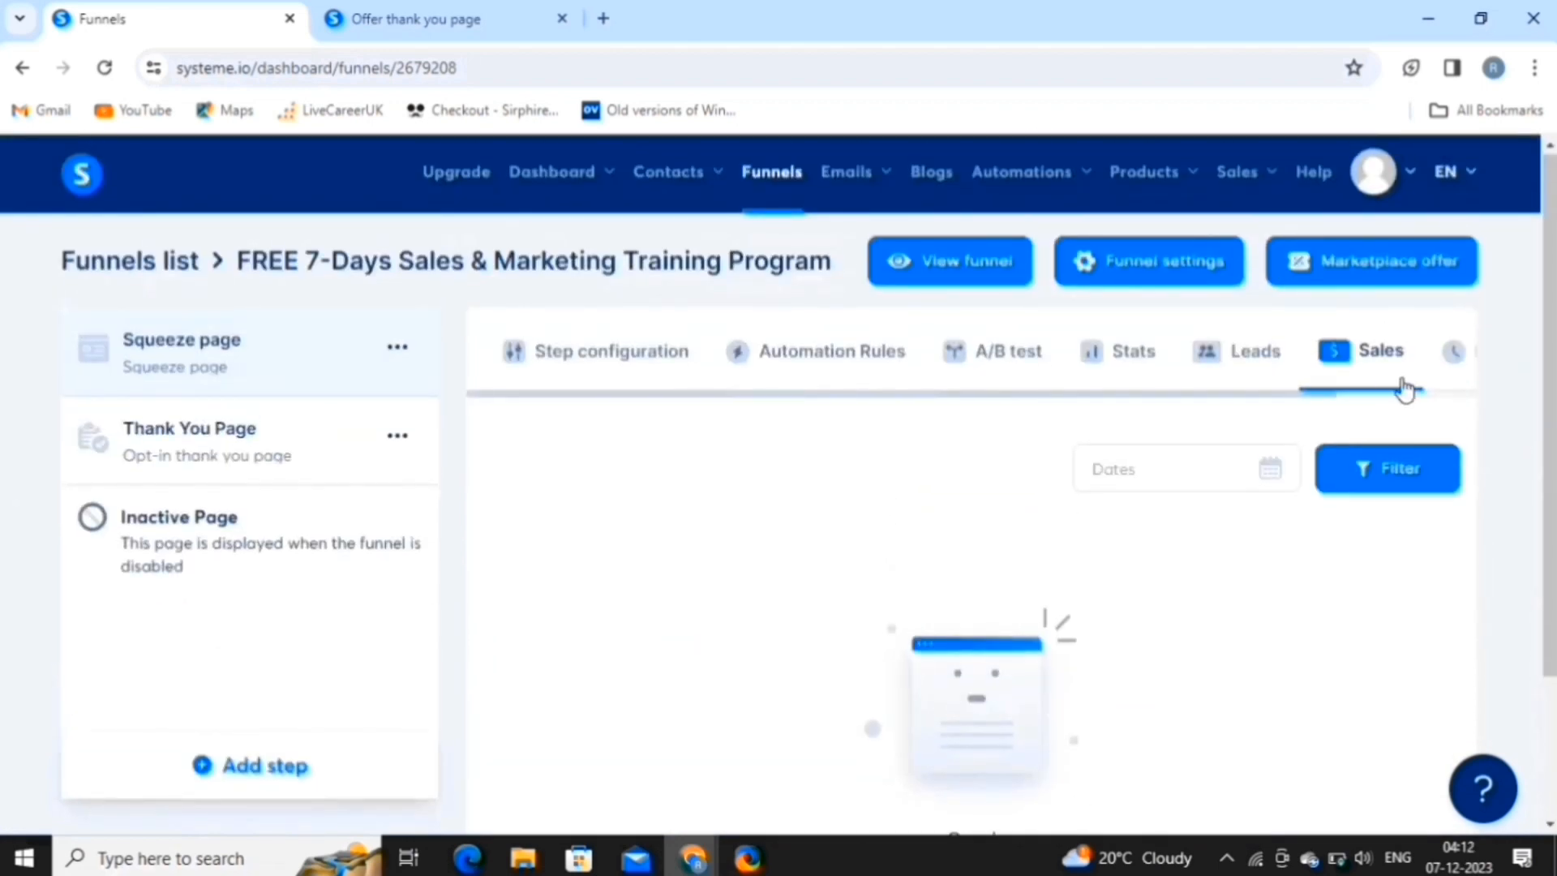
click(1455, 359)
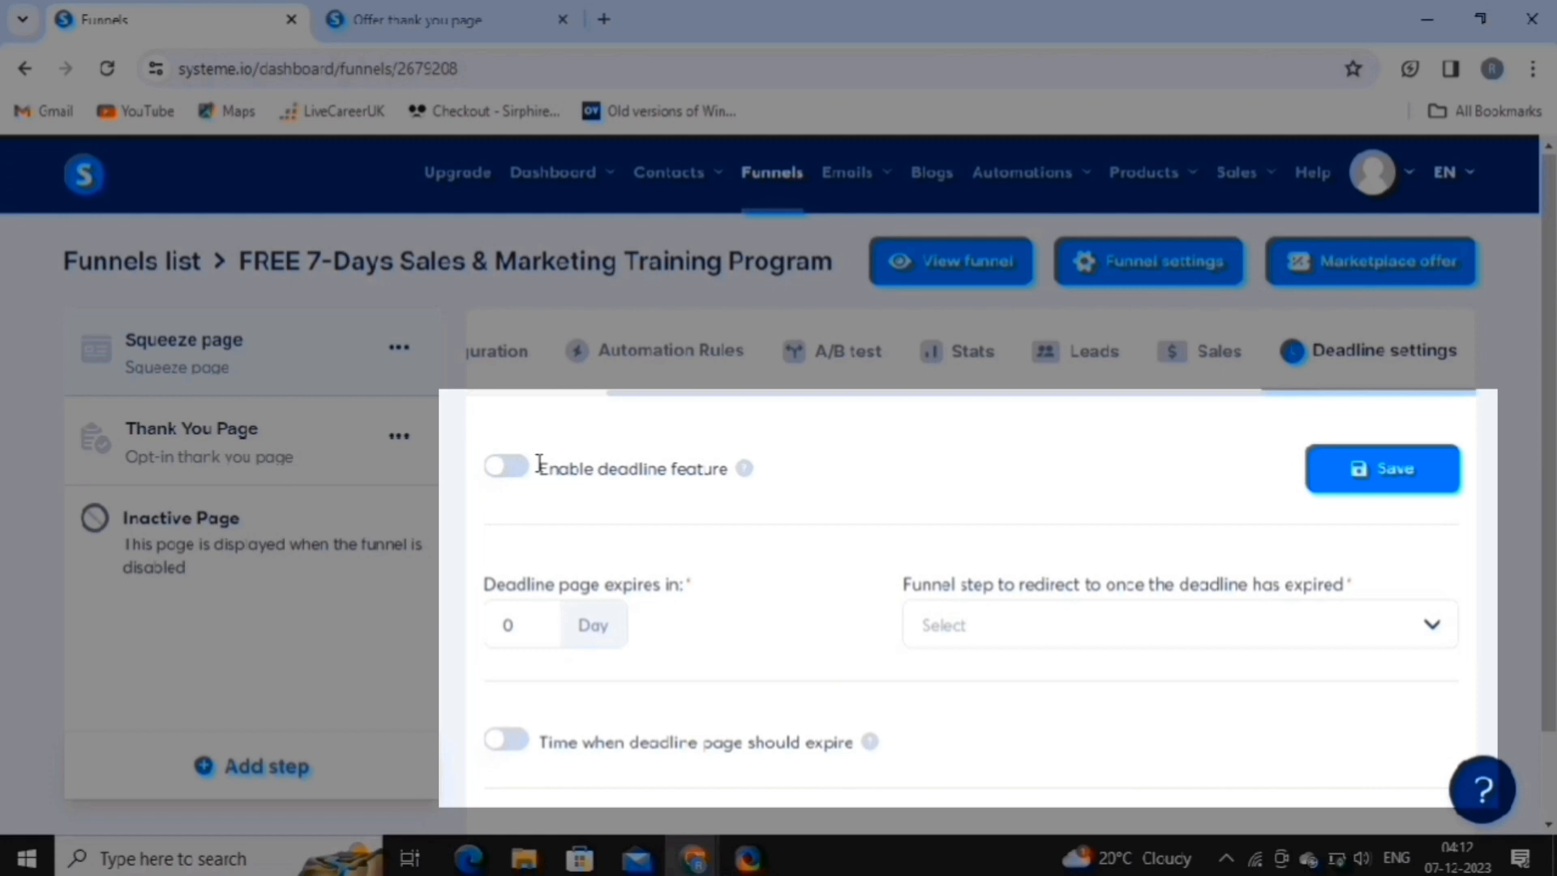
Enable the funnel deadline at 14 days, redirecting to the Thank You Page, and save.
click(504, 471)
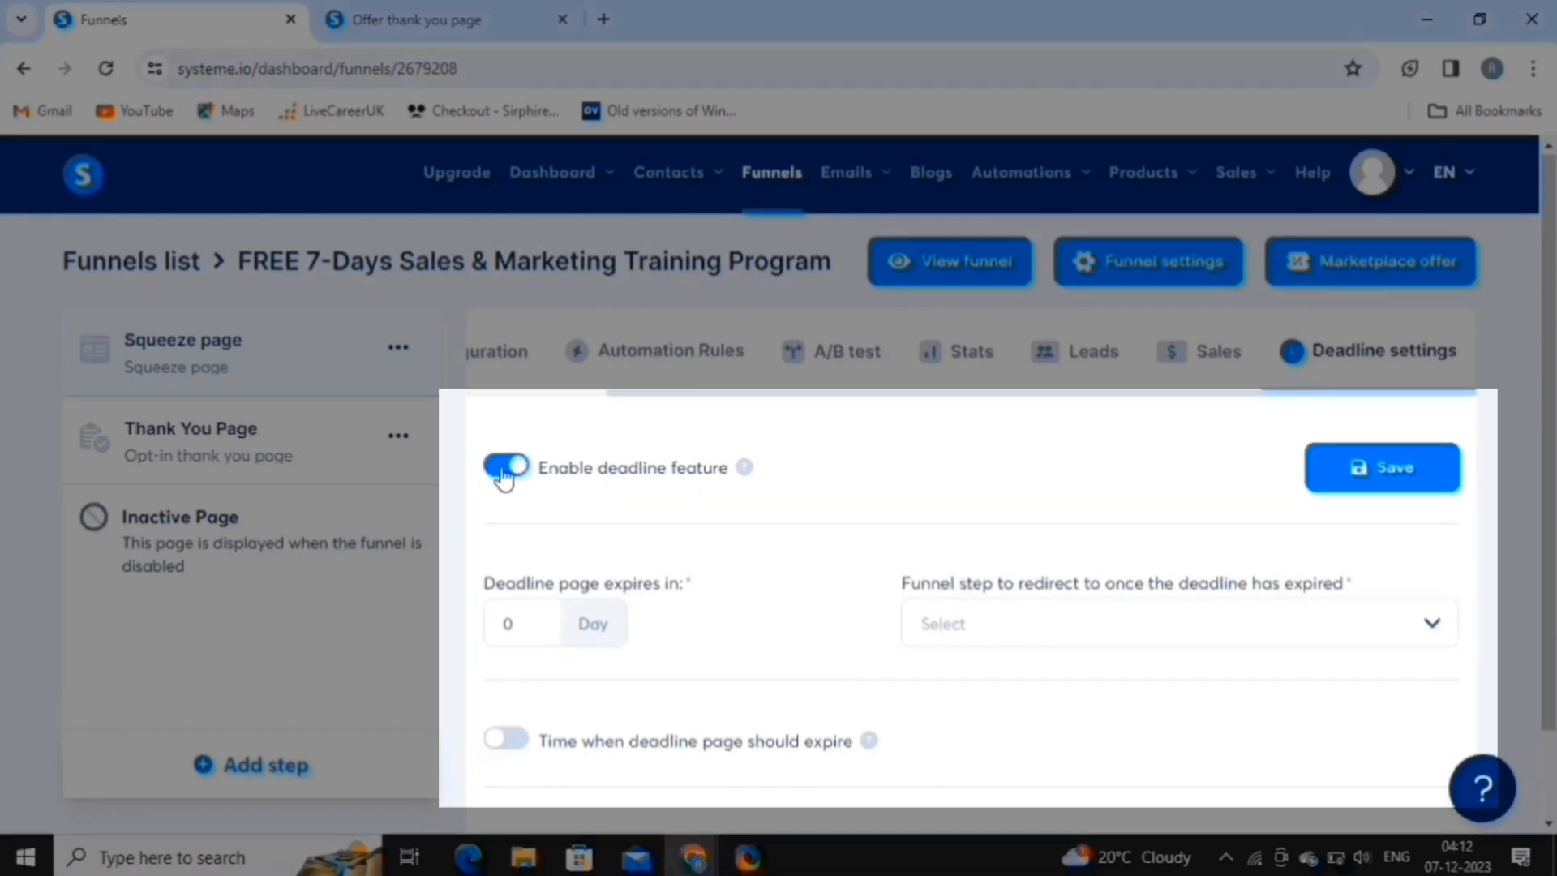
click(547, 619)
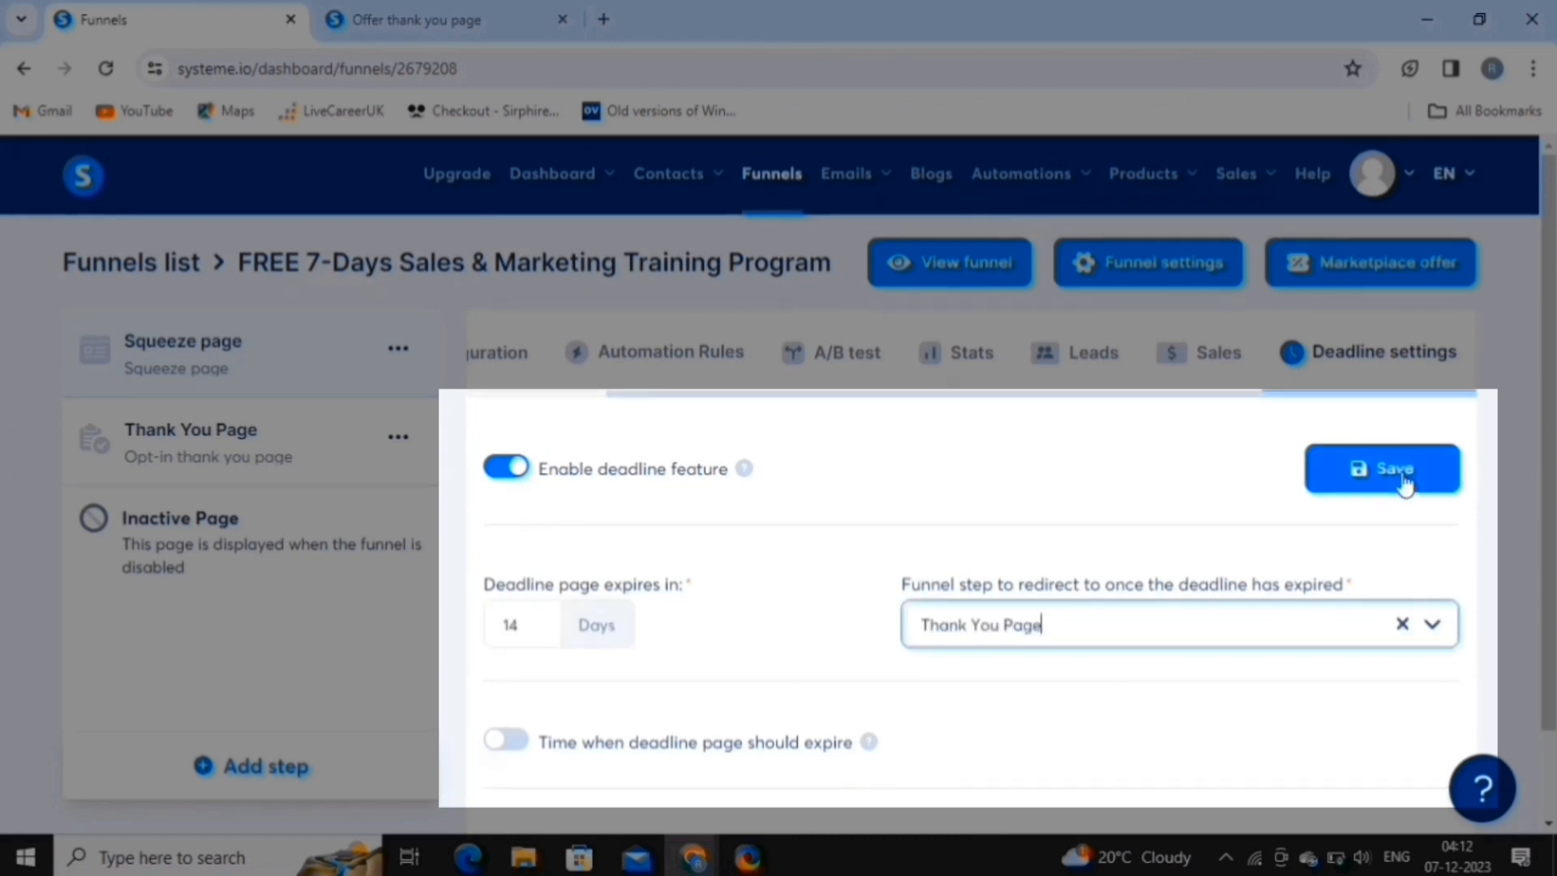
click(1405, 482)
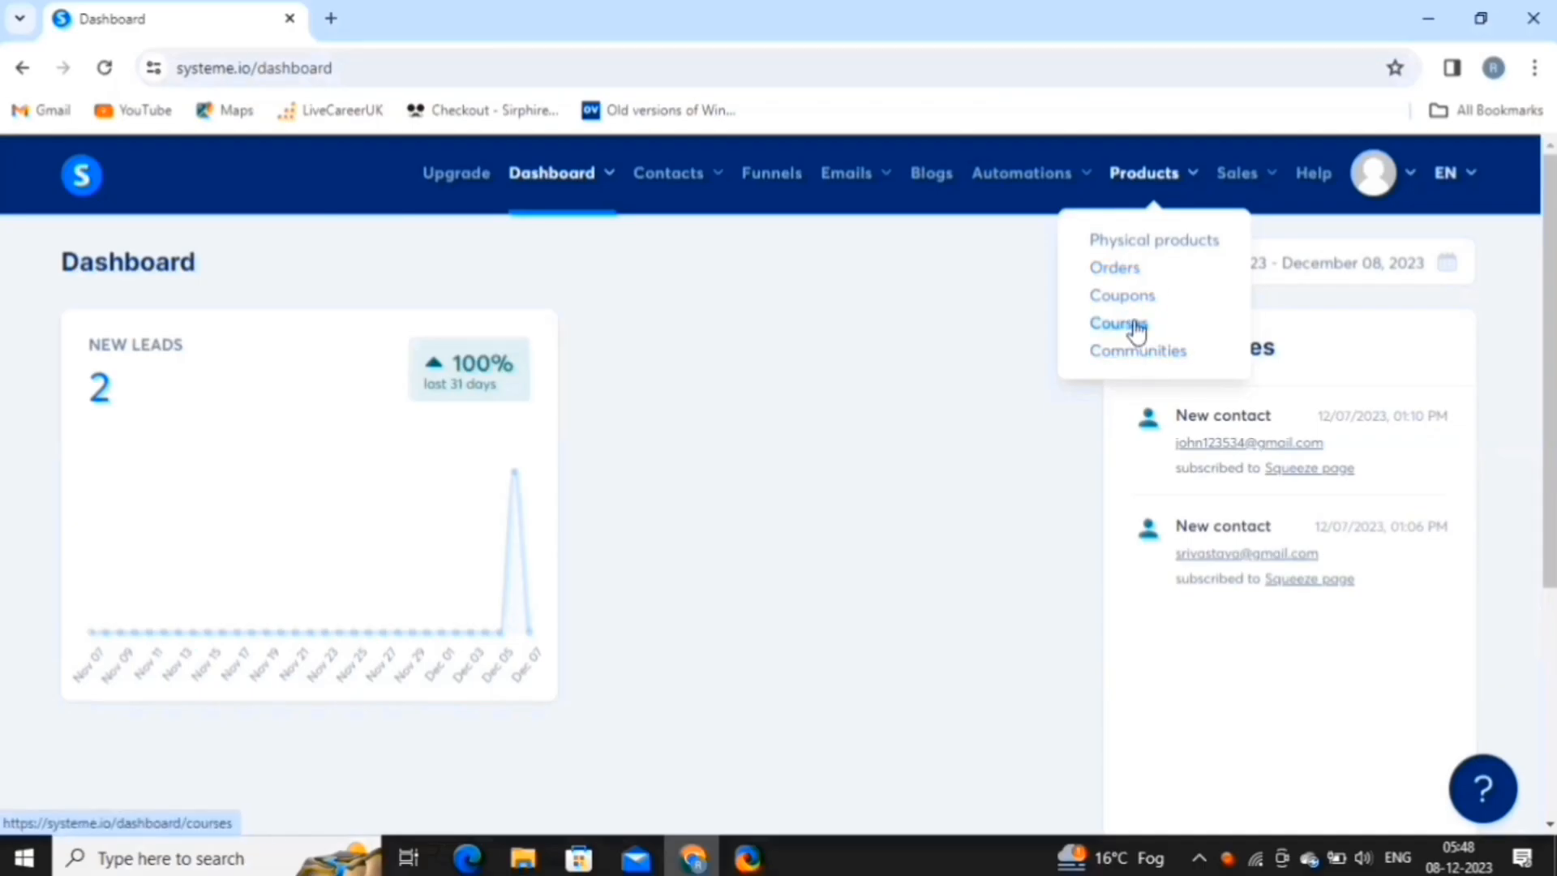
Create the '7 Days FREE Sales & Marketing Training Program' course with its URL path, then open its curriculum.
click(1135, 326)
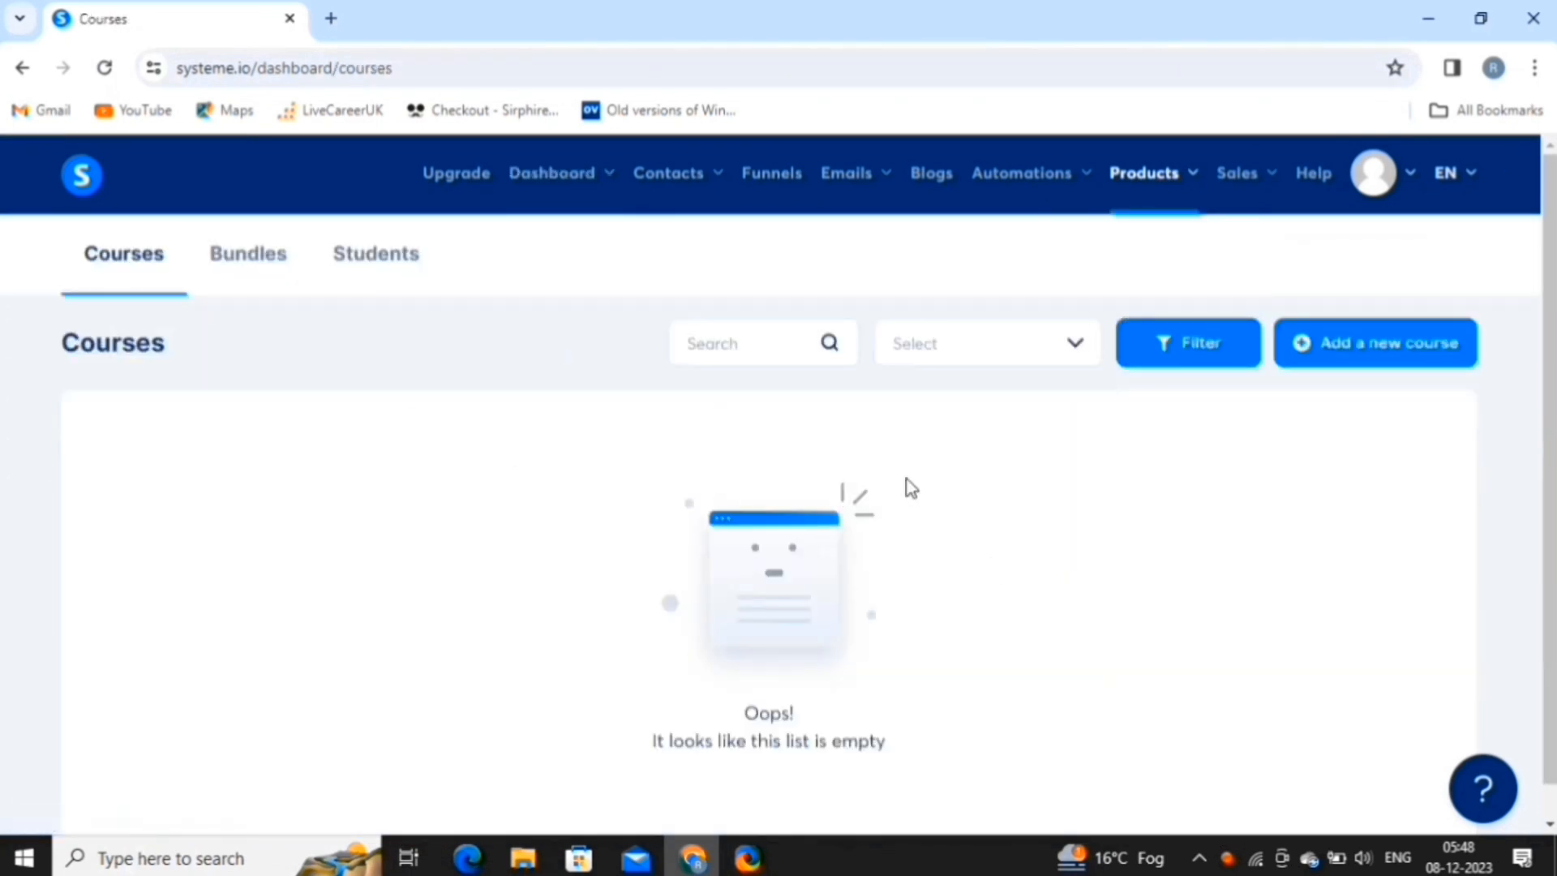
click(1390, 345)
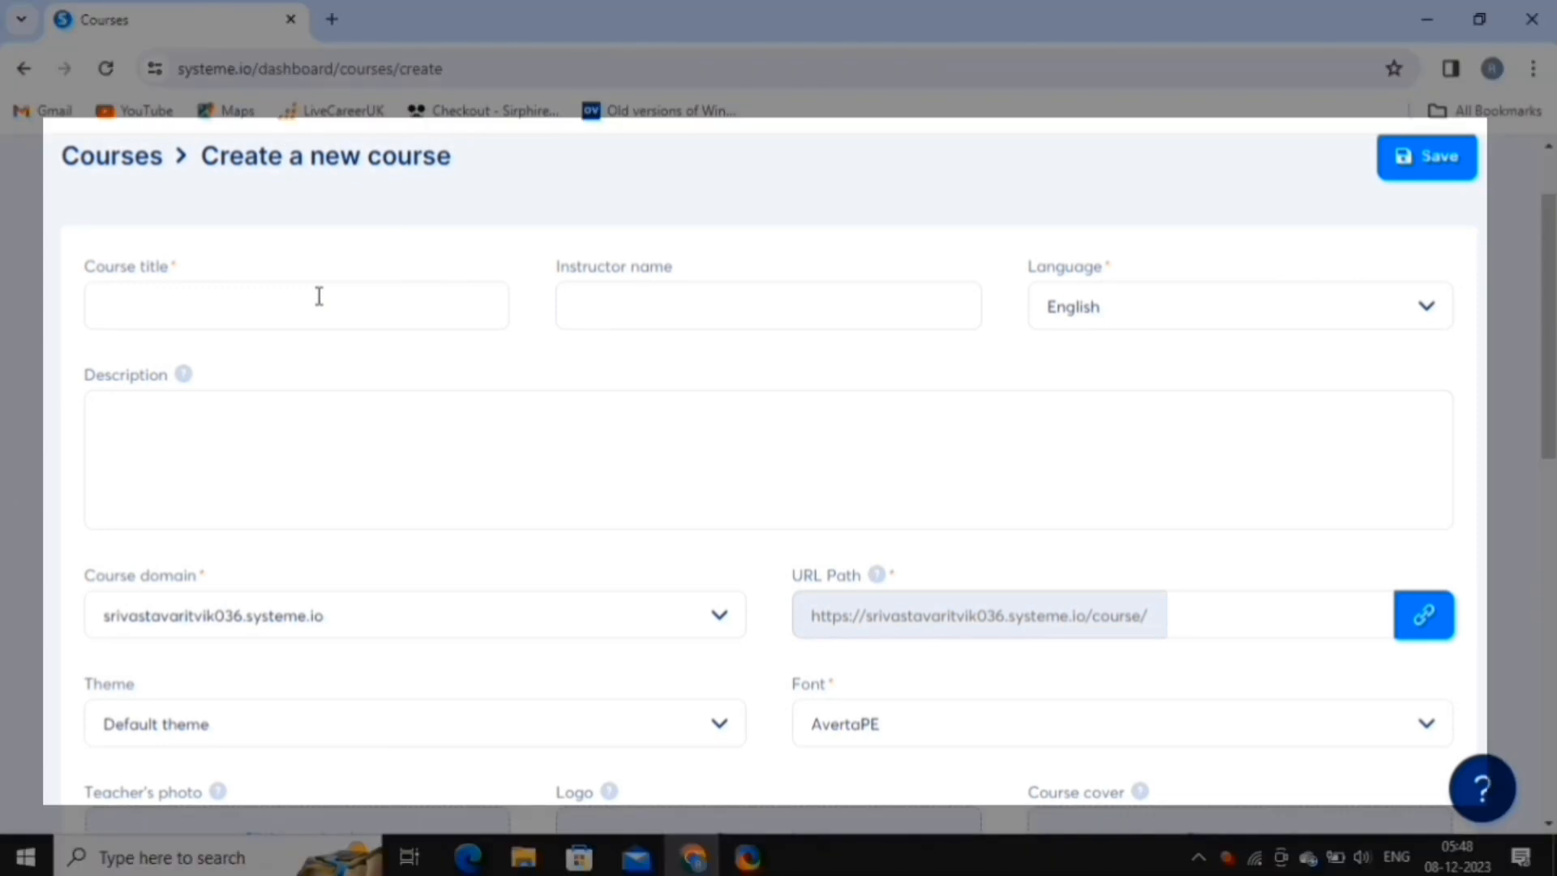
click(319, 296)
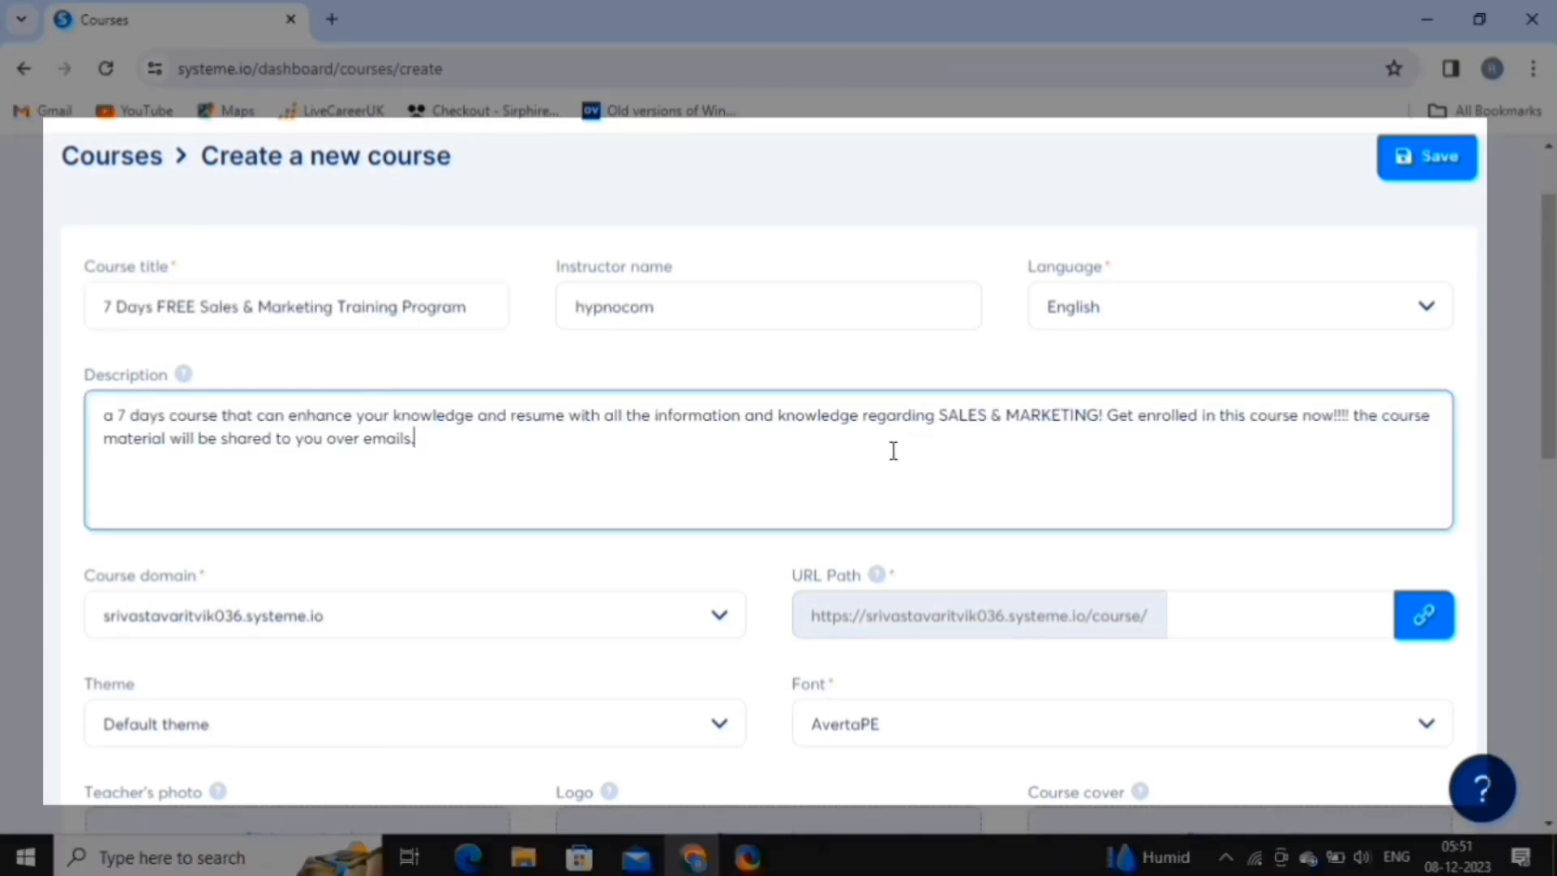
scroll(858, 497, down, 3)
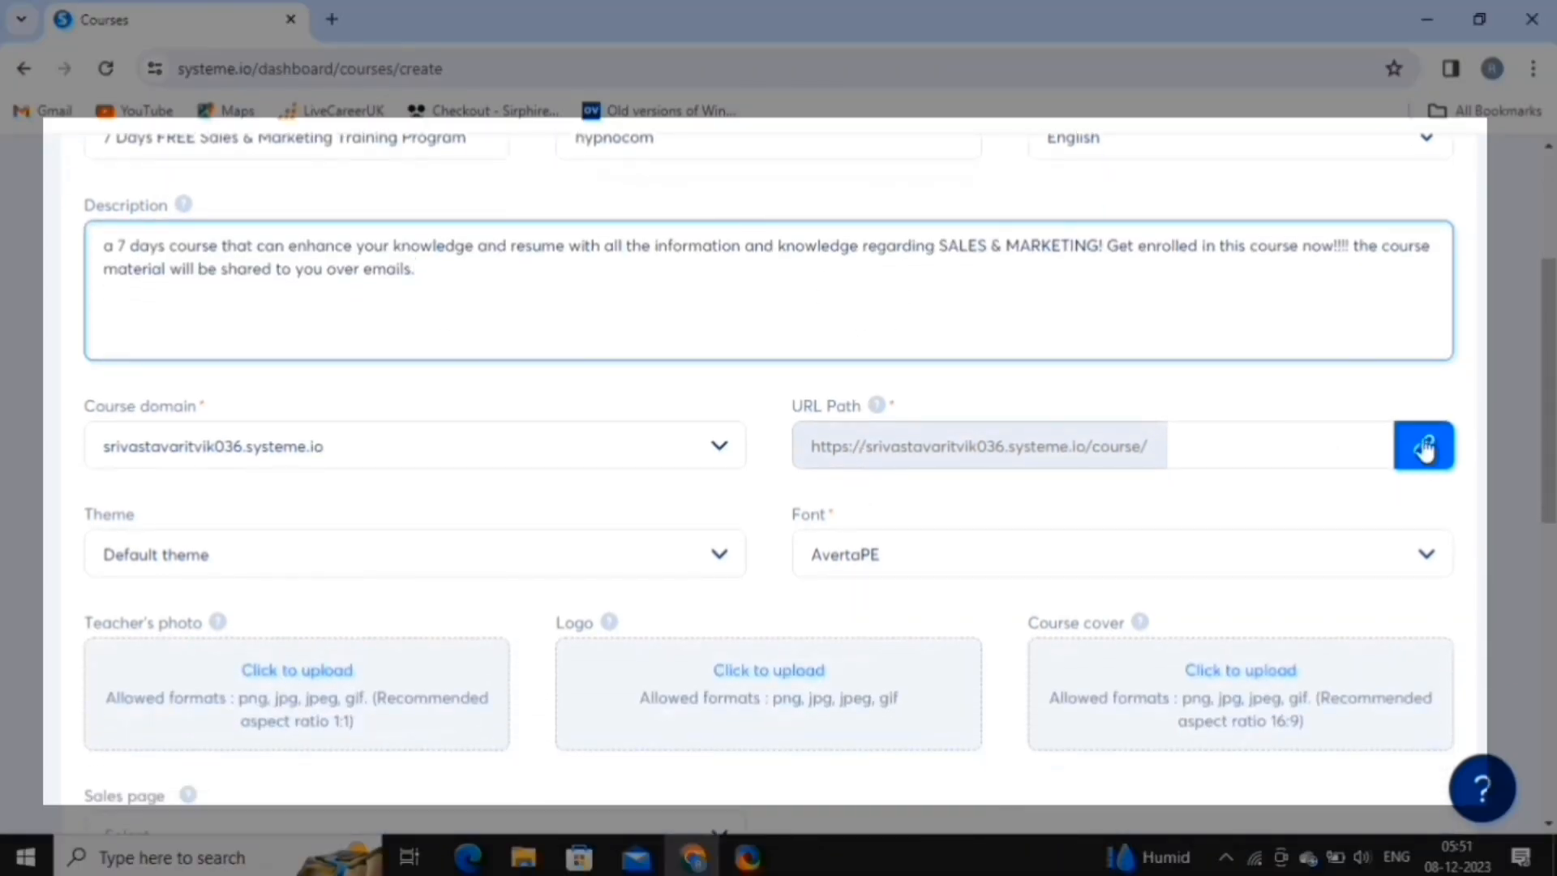
click(1424, 456)
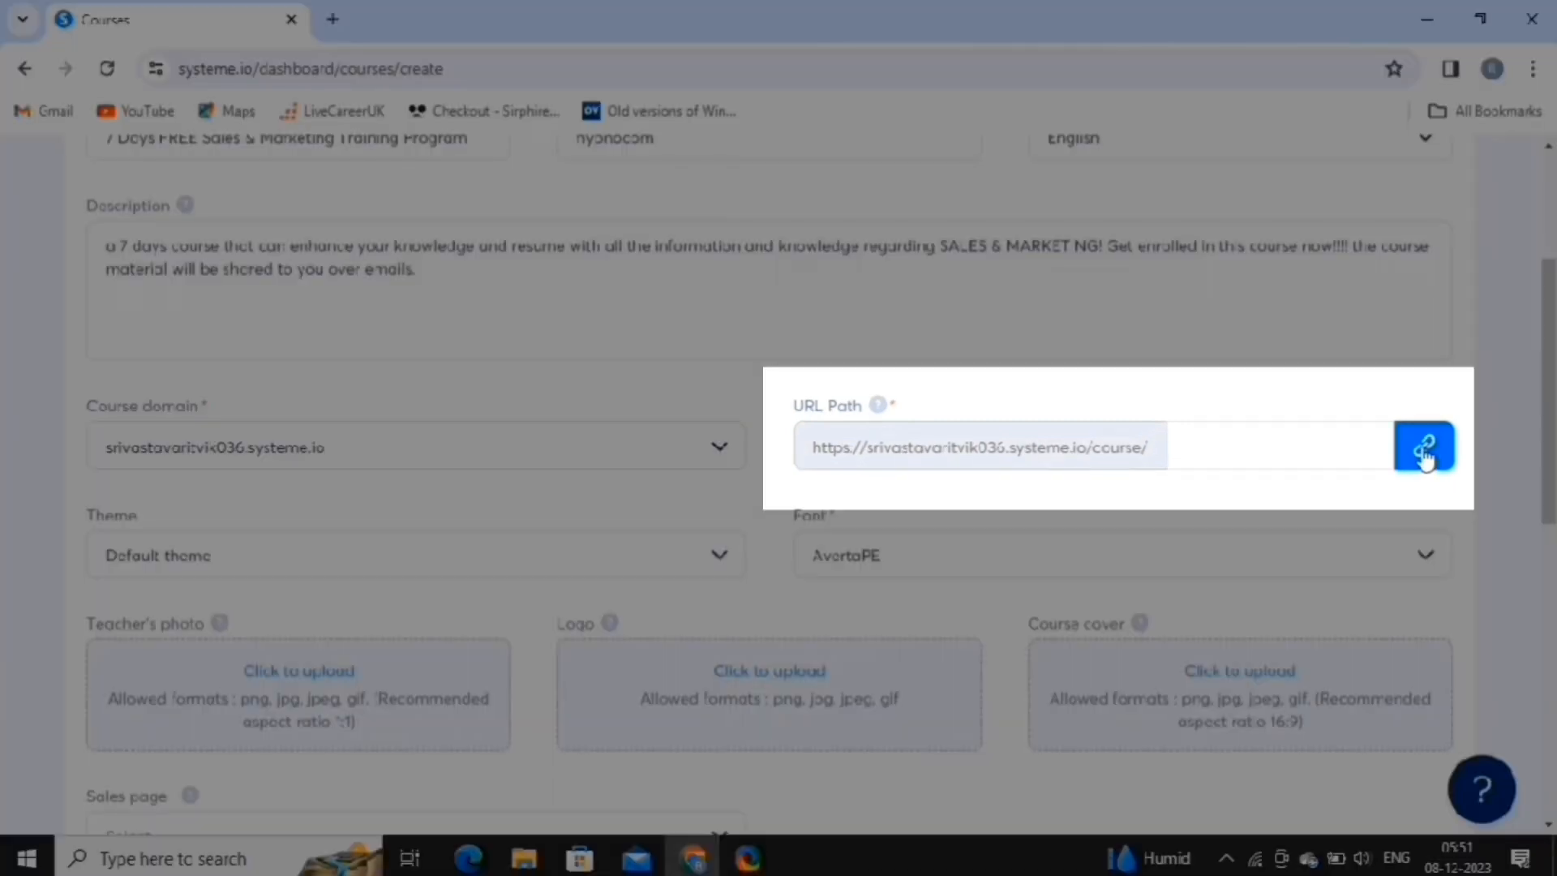
click(1424, 455)
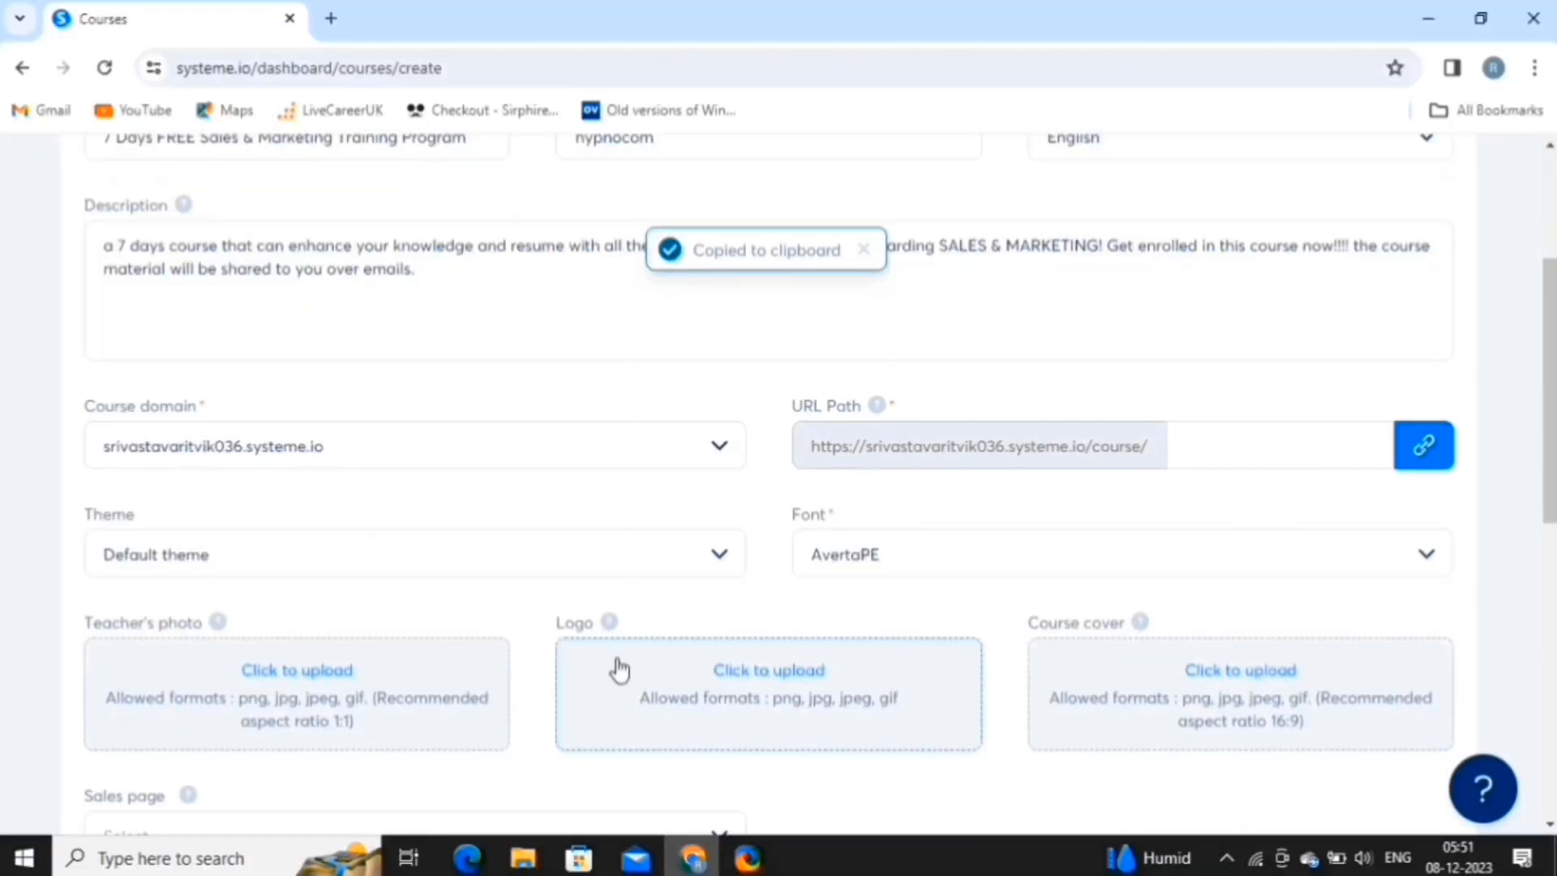
scroll(615, 671, down, 2)
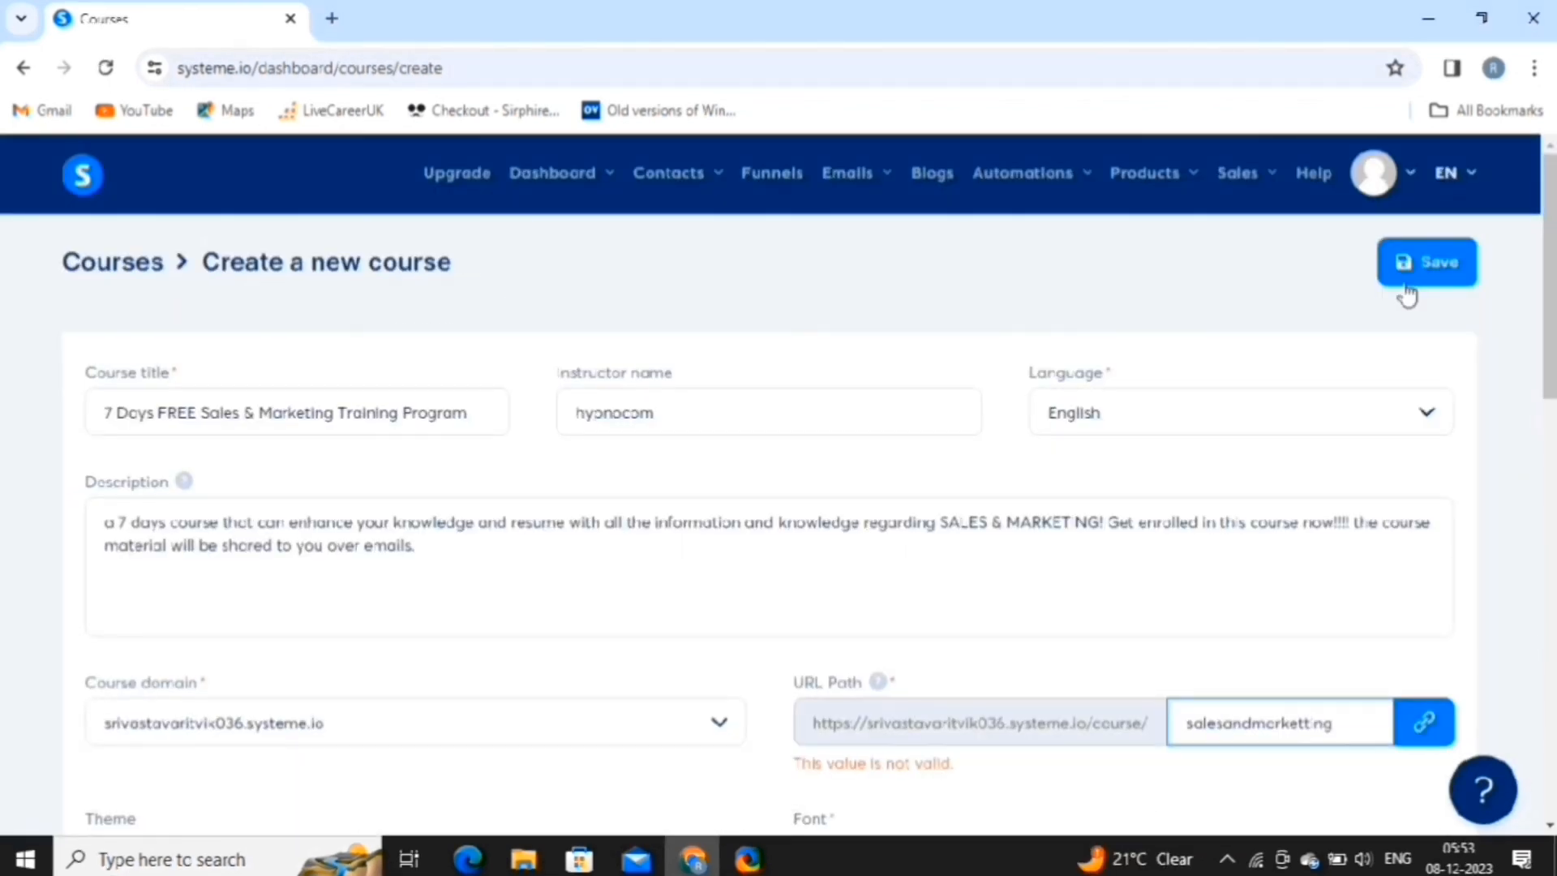
click(1403, 285)
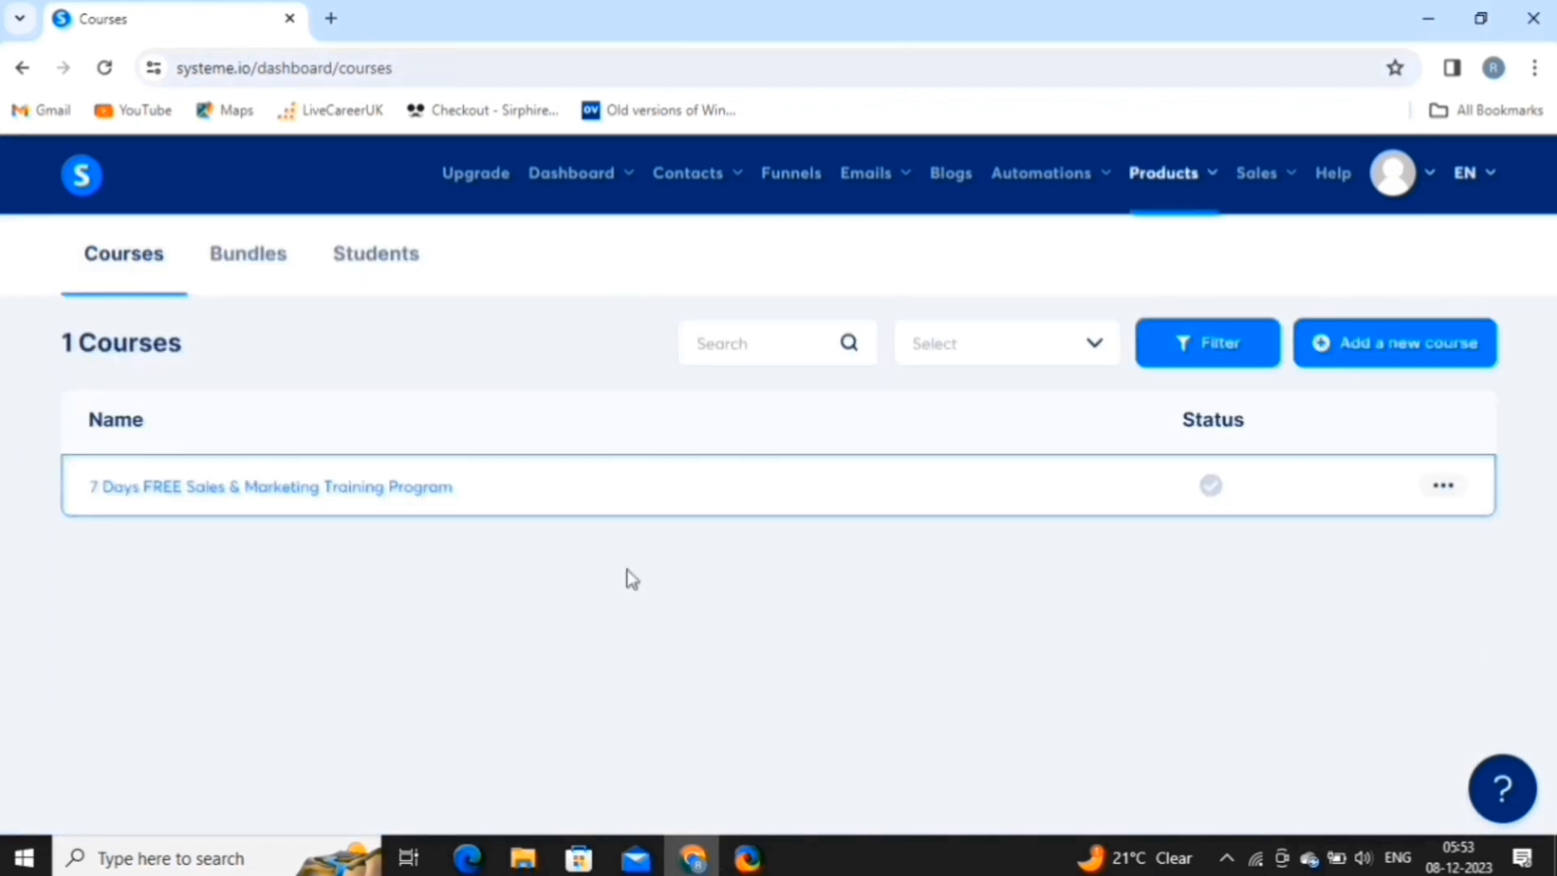
click(259, 491)
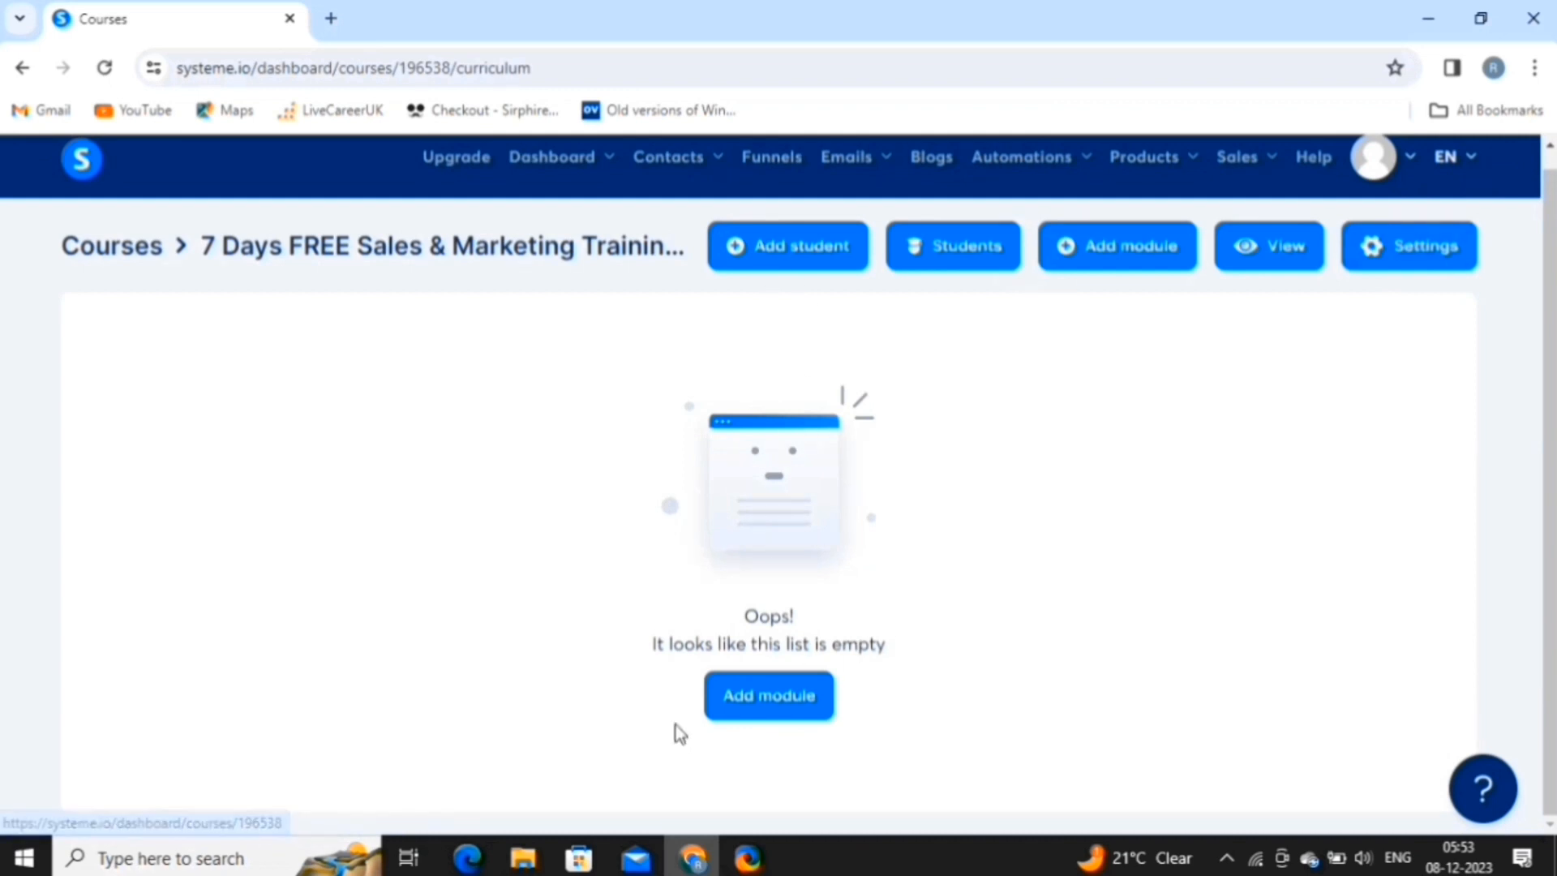
Add a new course module named Day-01.
click(773, 704)
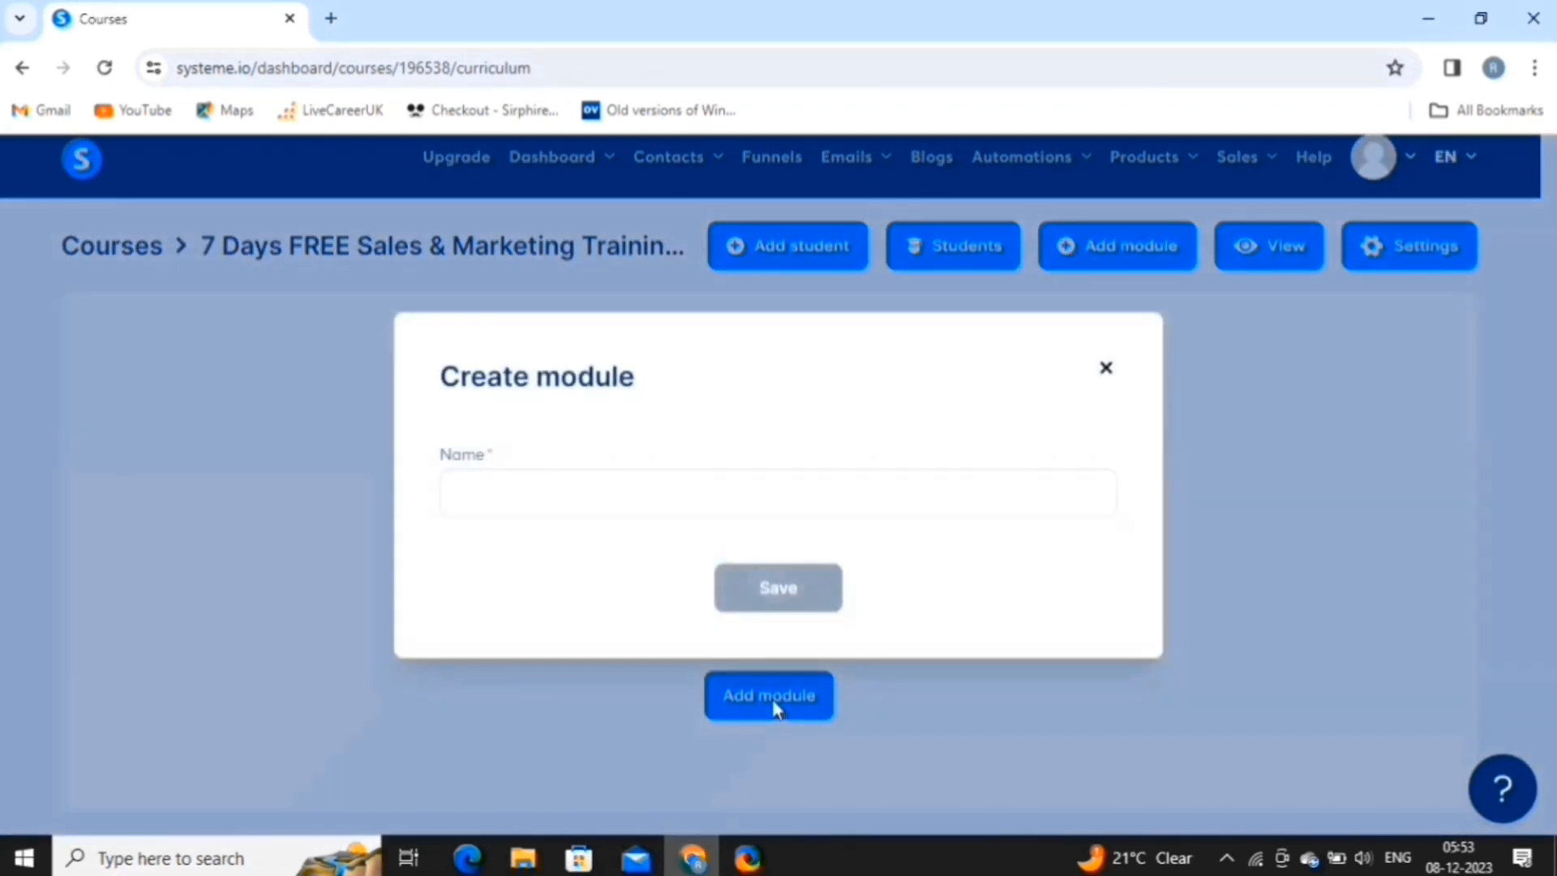
click(697, 495)
text(Day-01)
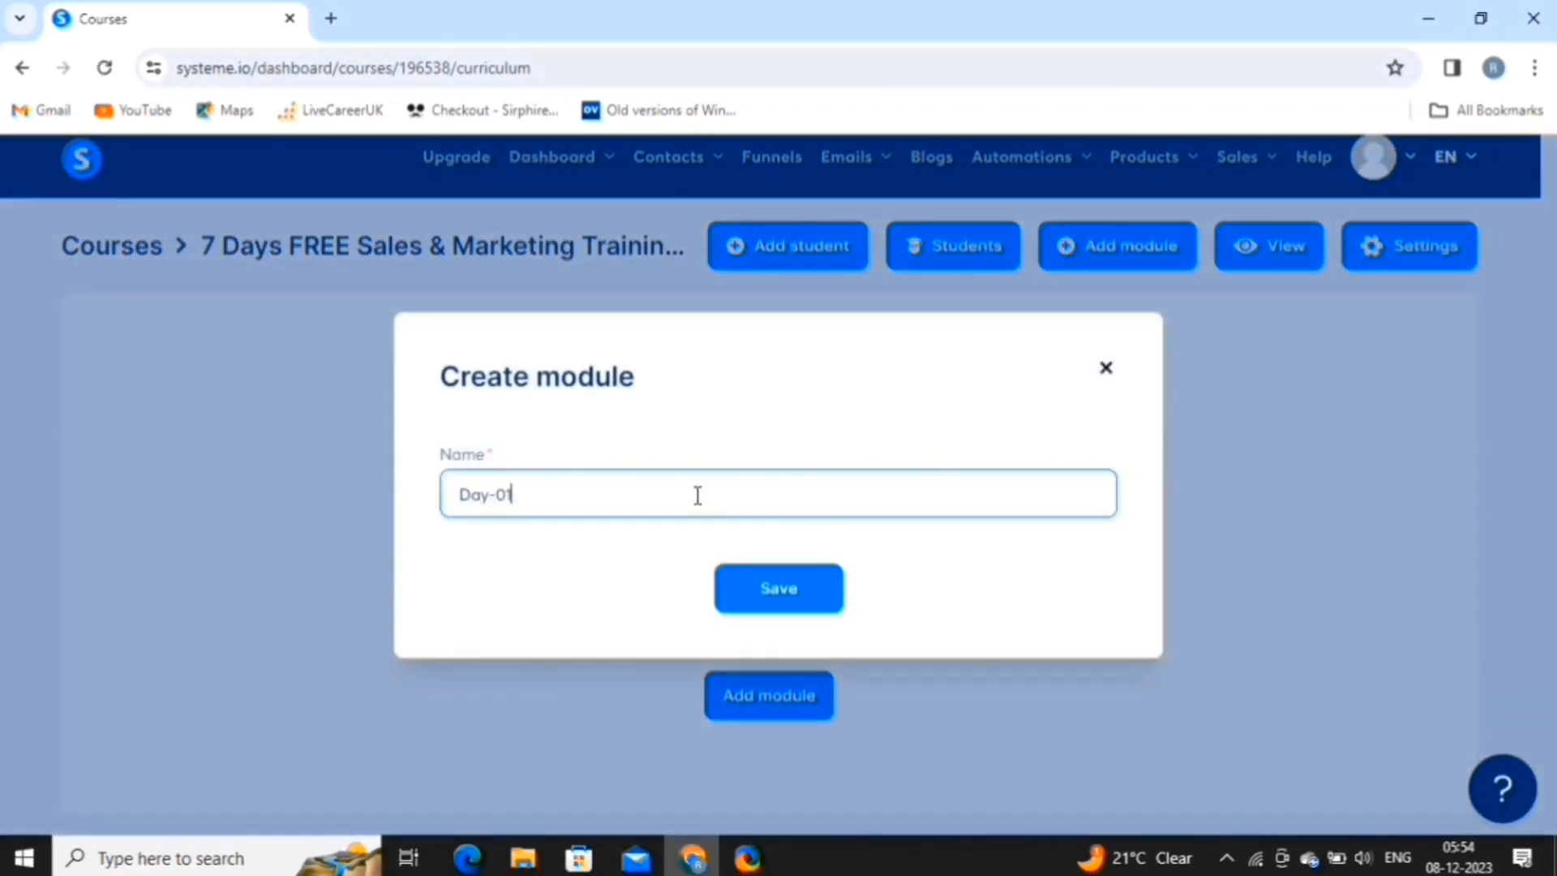
click(761, 606)
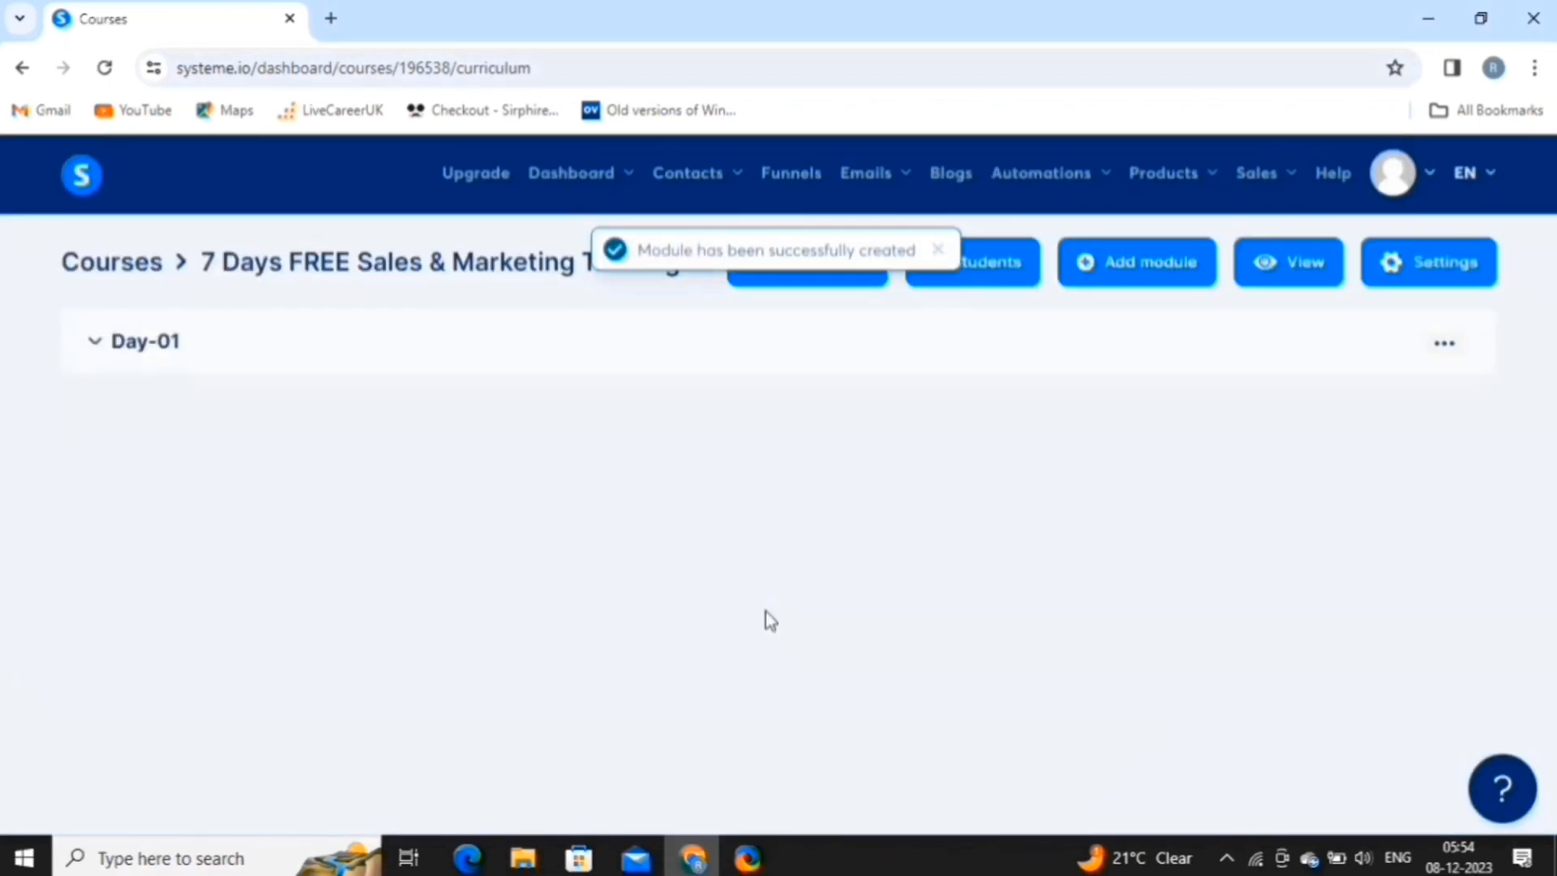
Add the lecture 'welcome to this course' to Day-01 with a 1-day delay and the image template.
click(96, 341)
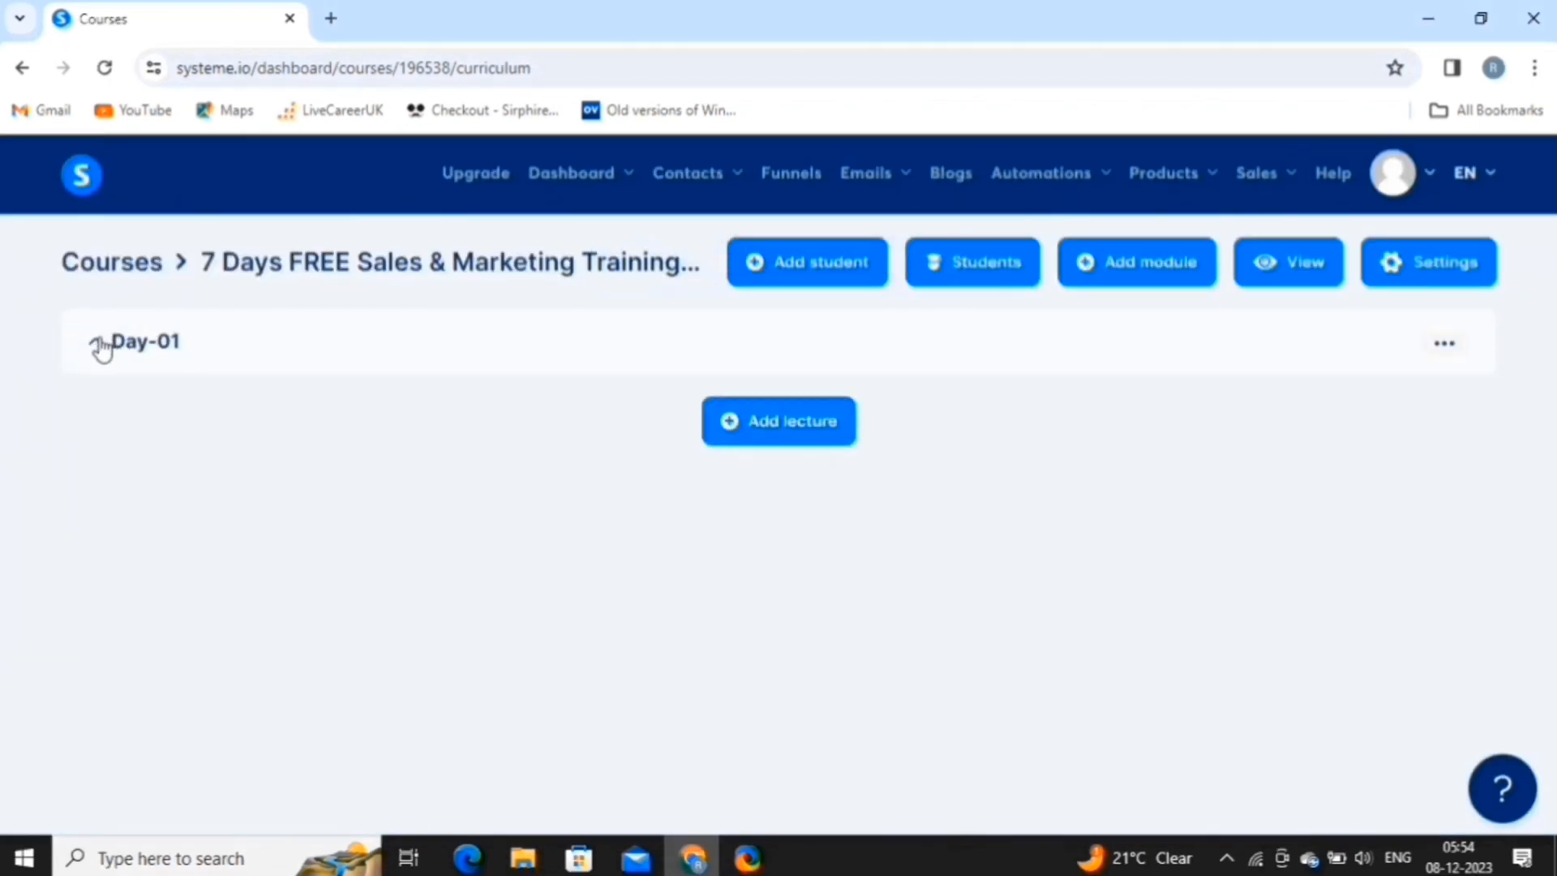
click(770, 431)
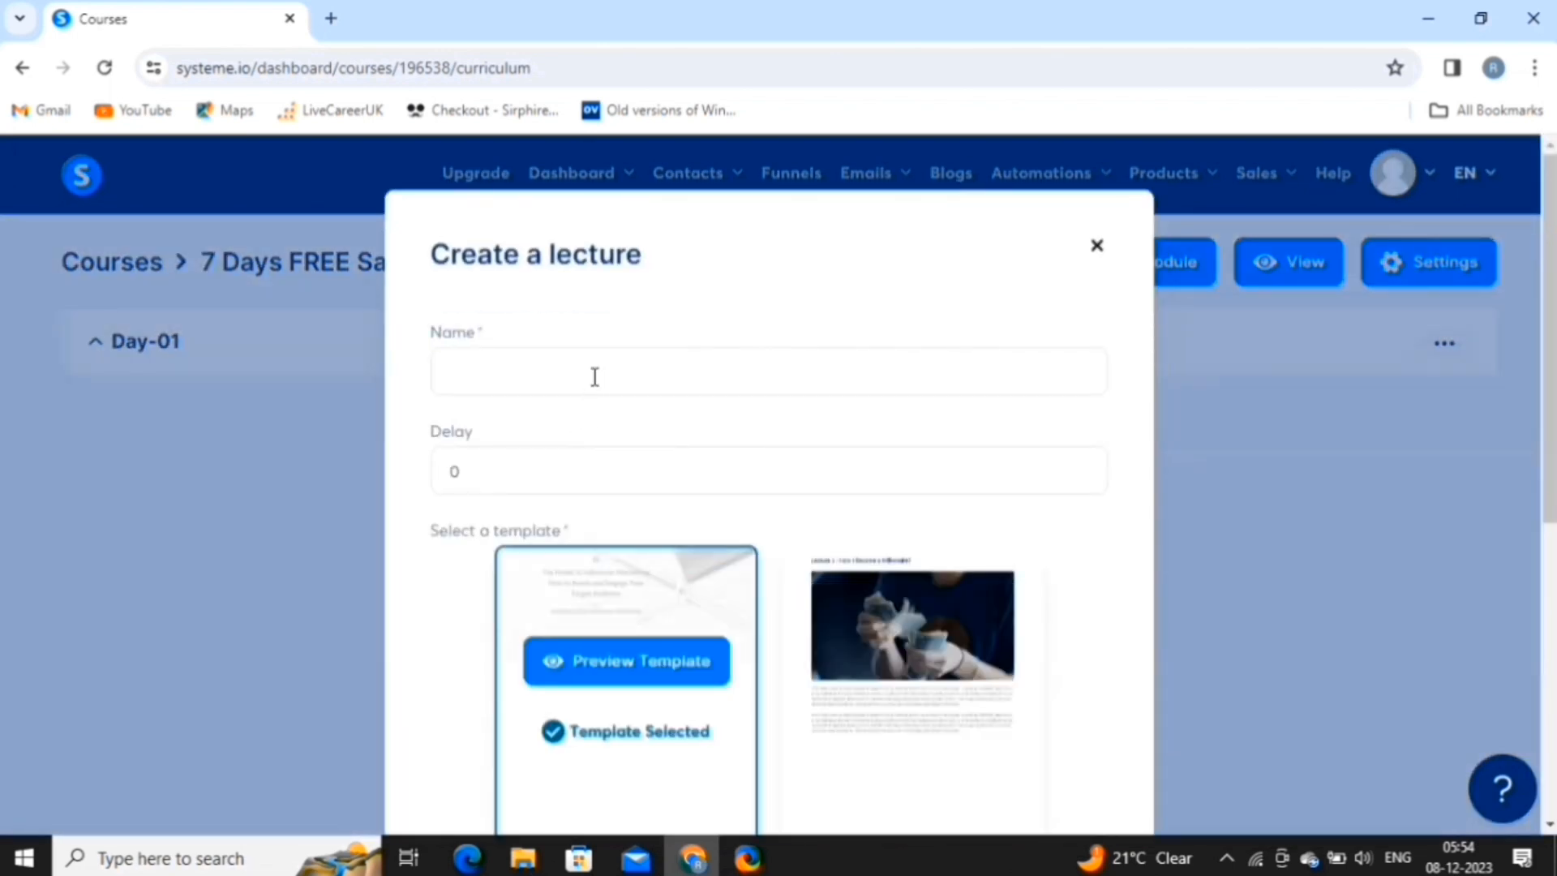
click(594, 377)
text(welcome to this course)
click(551, 476)
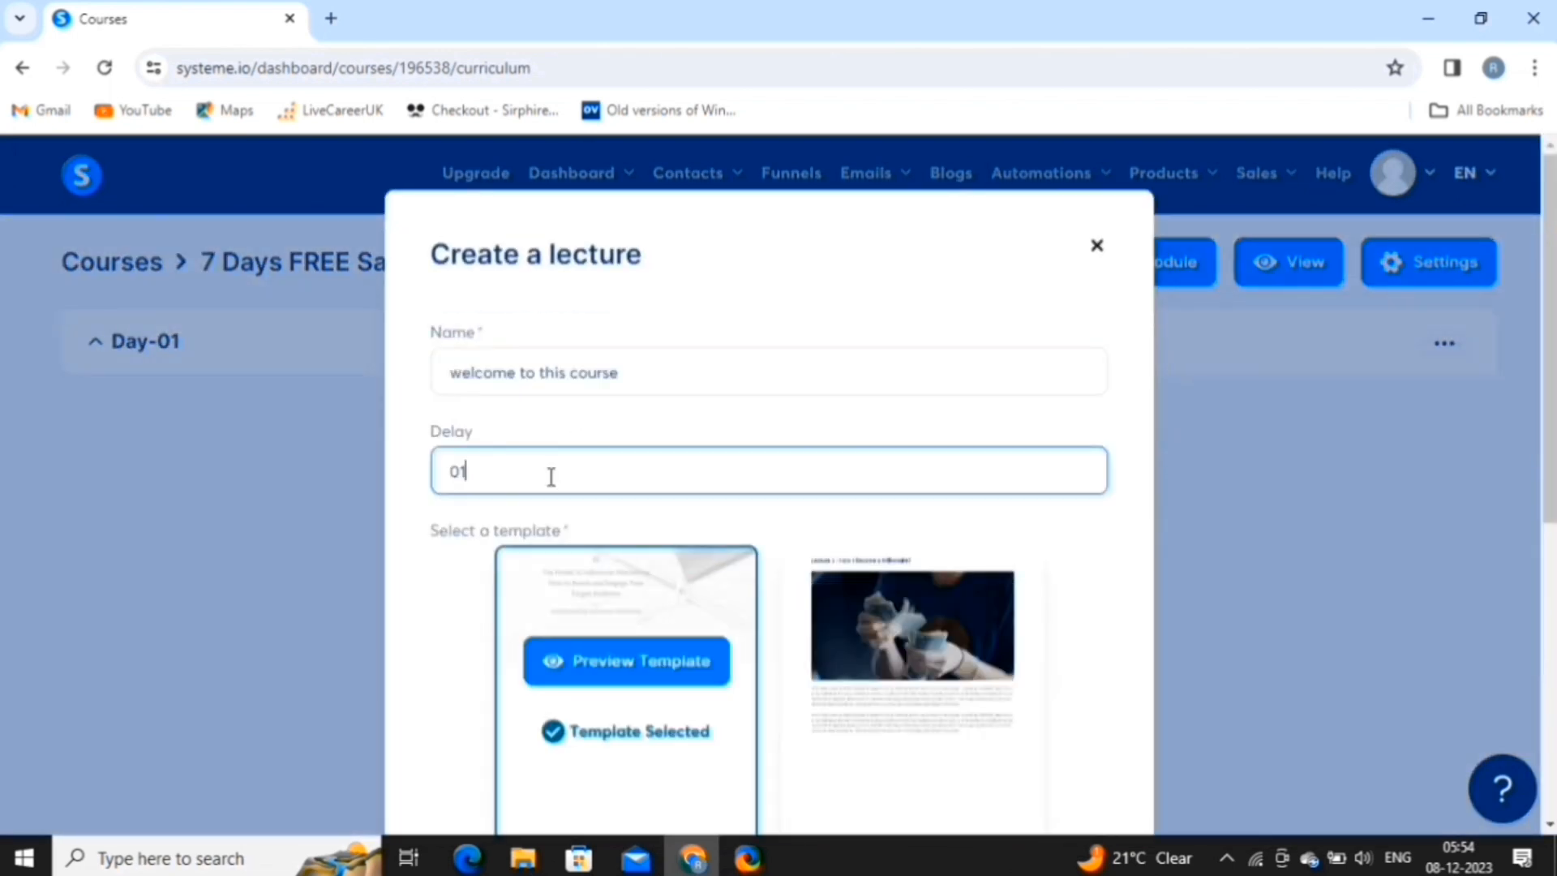
scroll(743, 704, down, 2)
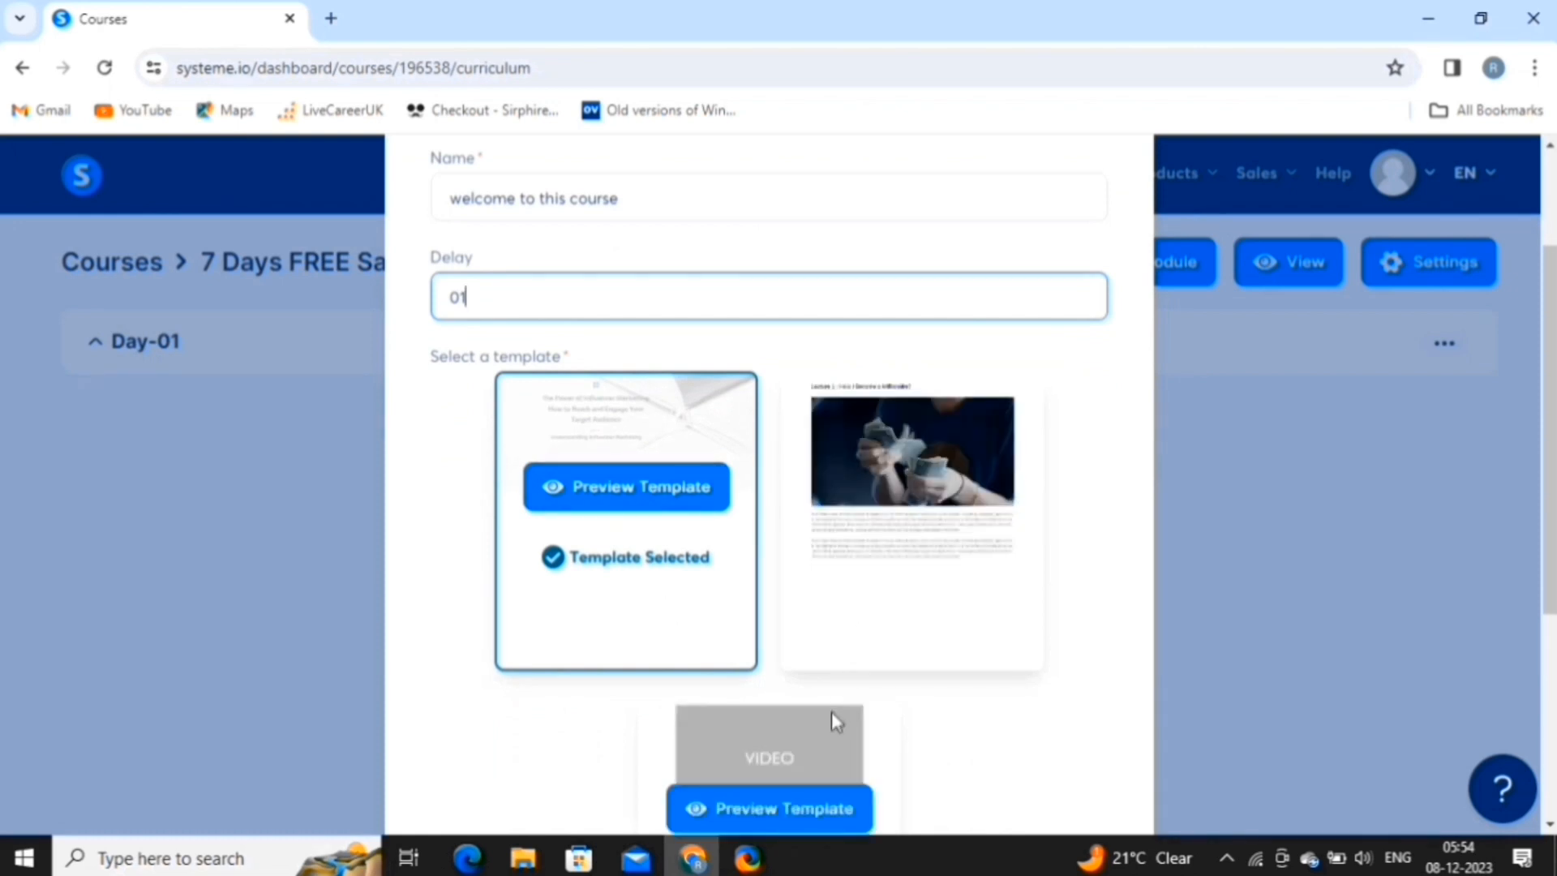
scroll(833, 715, down, 2)
scroll(948, 455, up, 1)
click(948, 455)
scroll(951, 454, down, 2)
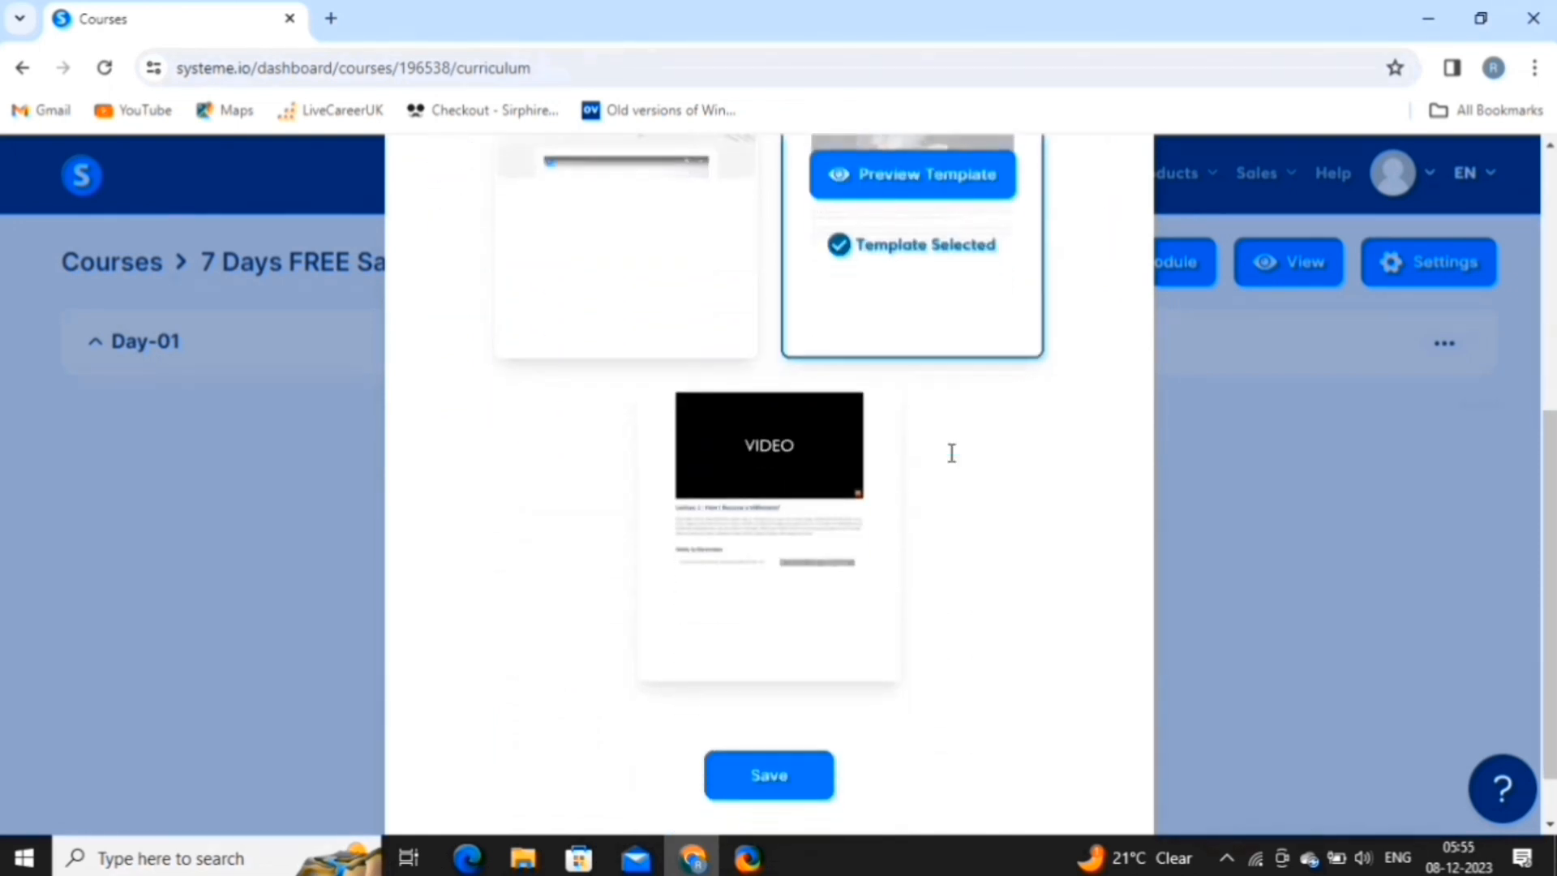
scroll(876, 584, down, 1)
click(793, 725)
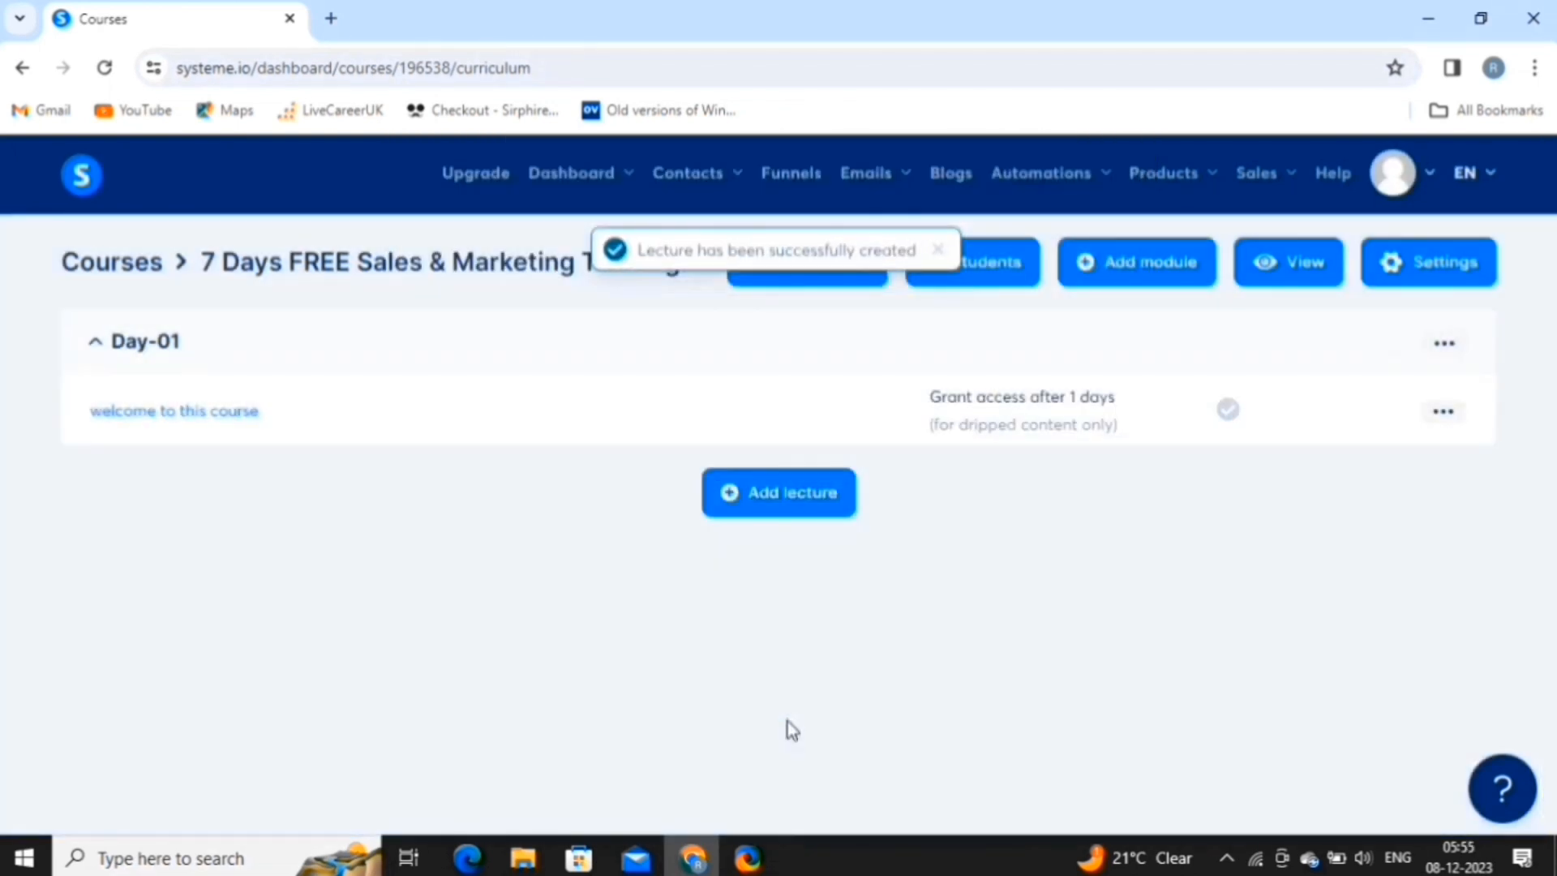
Change the lecture heading to 'Lecture 1 : Welcome to the 7 Days FREE Sales & Marketing Training Program' and save.
click(192, 420)
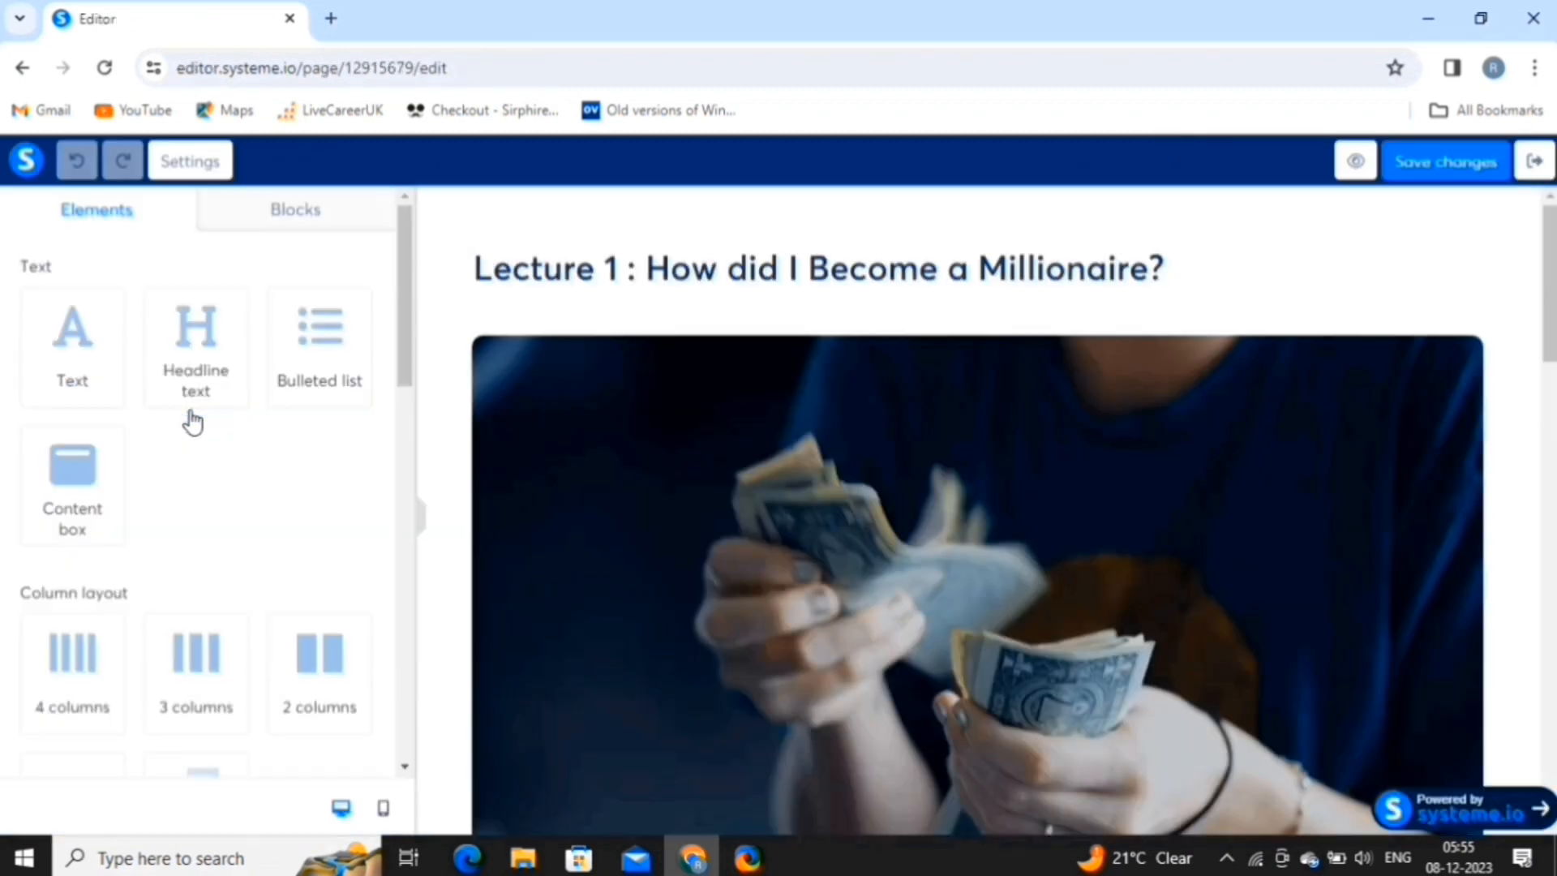
click(1172, 270)
click(1172, 270)
key(BackSpace)
key(BackSpace)
key(BackSpace)
key(BackSpace)
key(BackSpace)
key(BackSpace)
key(BackSpace)
key(BackSpace)
key(BackSpace)
key(BackSpace)
key(BackSpace)
key(BackSpace)
key(BackSpace)
key(BackSpace)
key(BackSpace)
key(BackSpace)
key(BackSpace)
key(BackSpace)
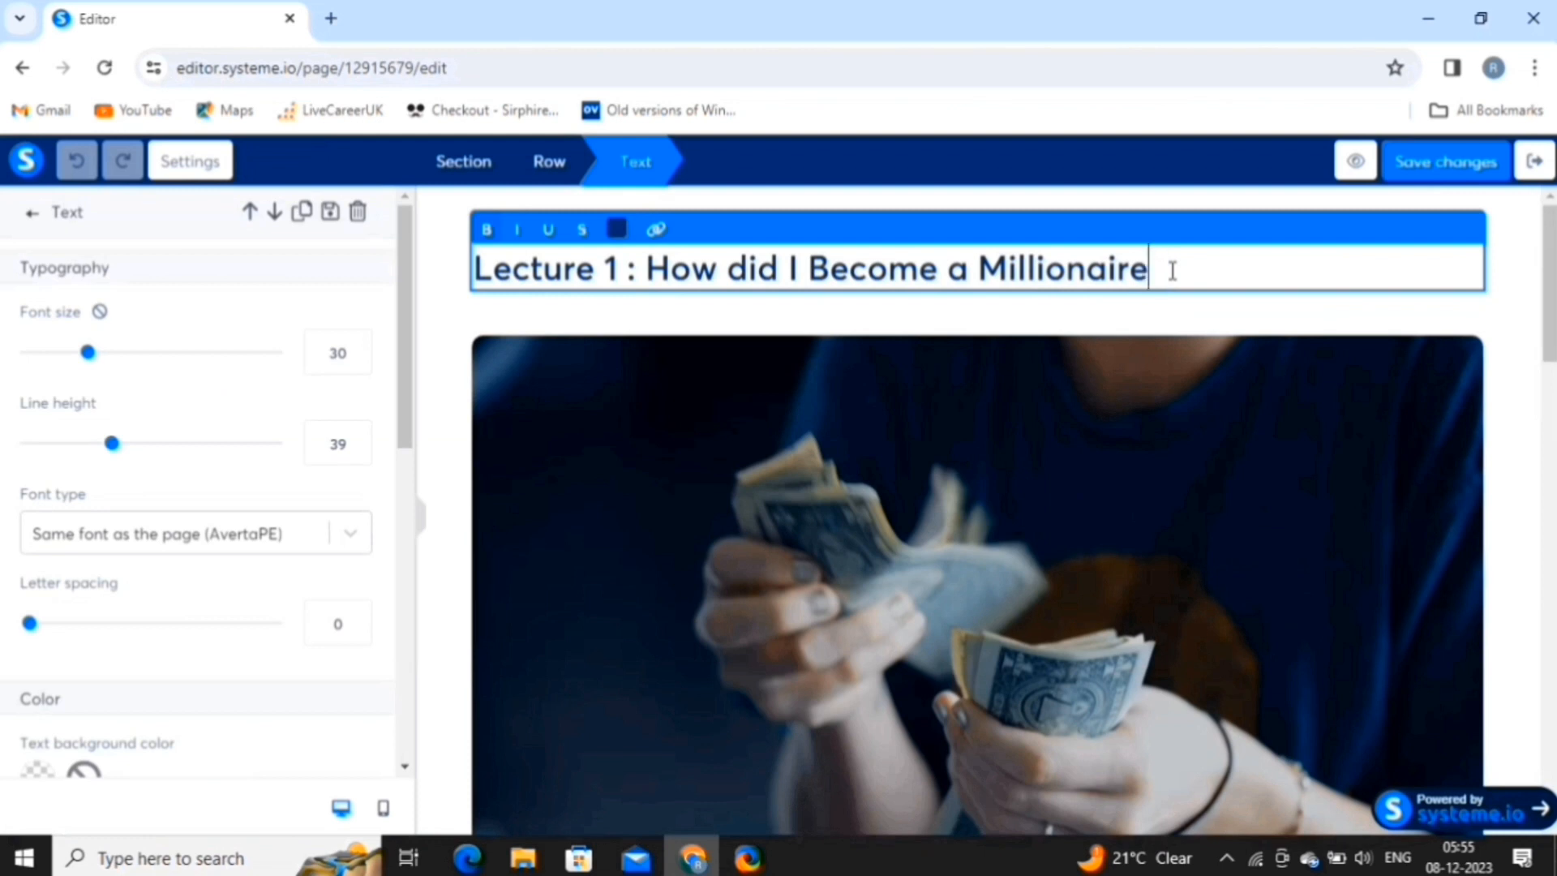
key(BackSpace)
key(BackSpace)
key(BackSpace)
key(BackSpace)
key(BackSpace)
key(BackSpace)
key(BackSpace)
key(BackSpace)
key(BackSpace)
key(BackSpace)
key(BackSpace)
key(BackSpace)
key(BackSpace)
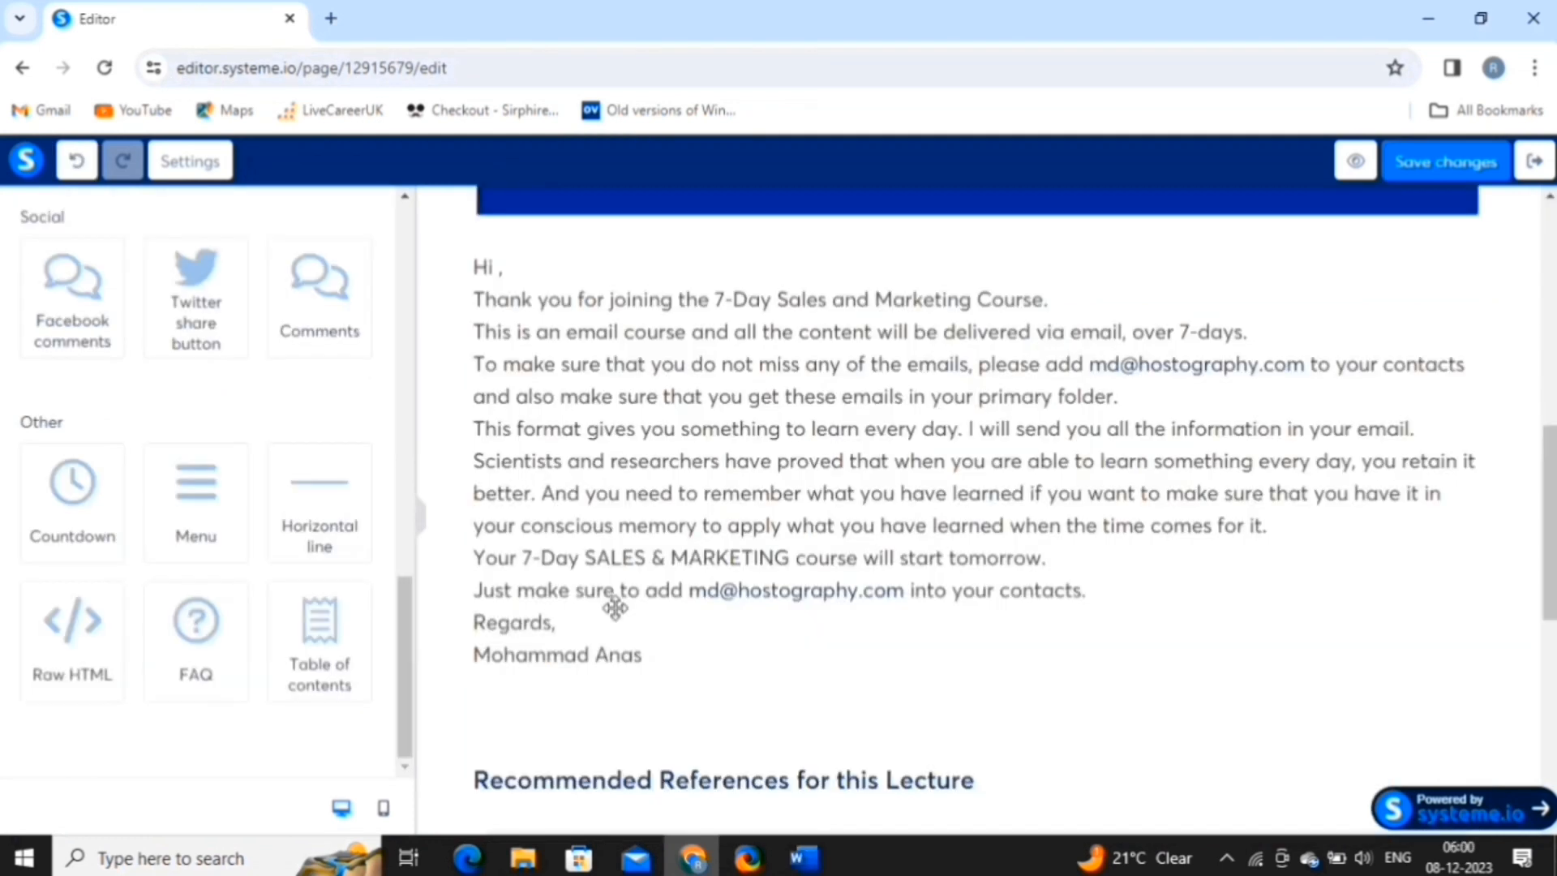
scroll(611, 601, up, 10)
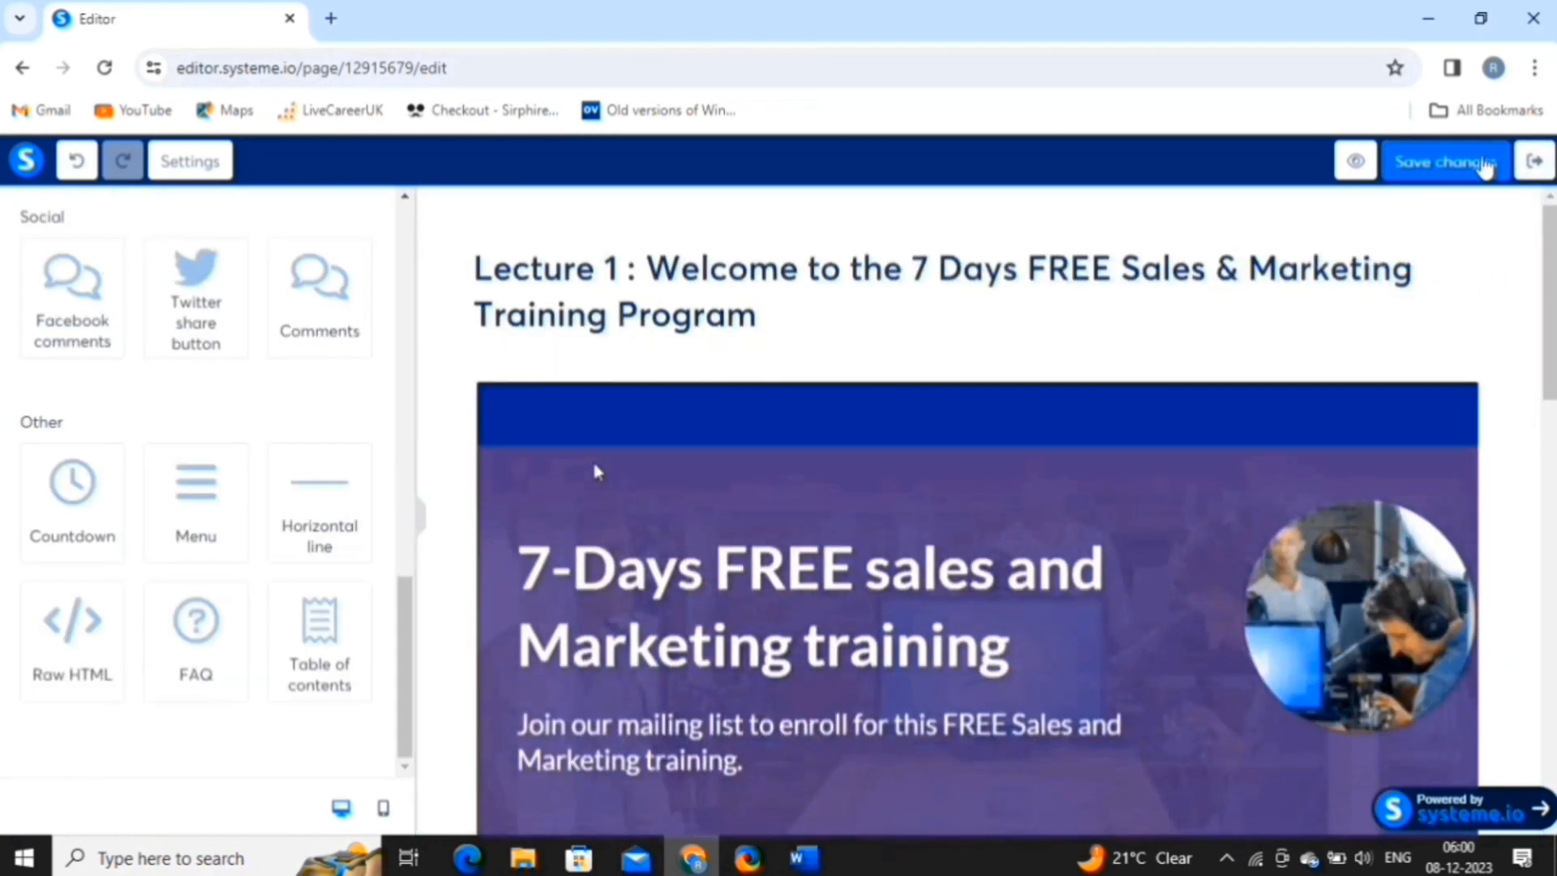
click(1486, 164)
click(1534, 161)
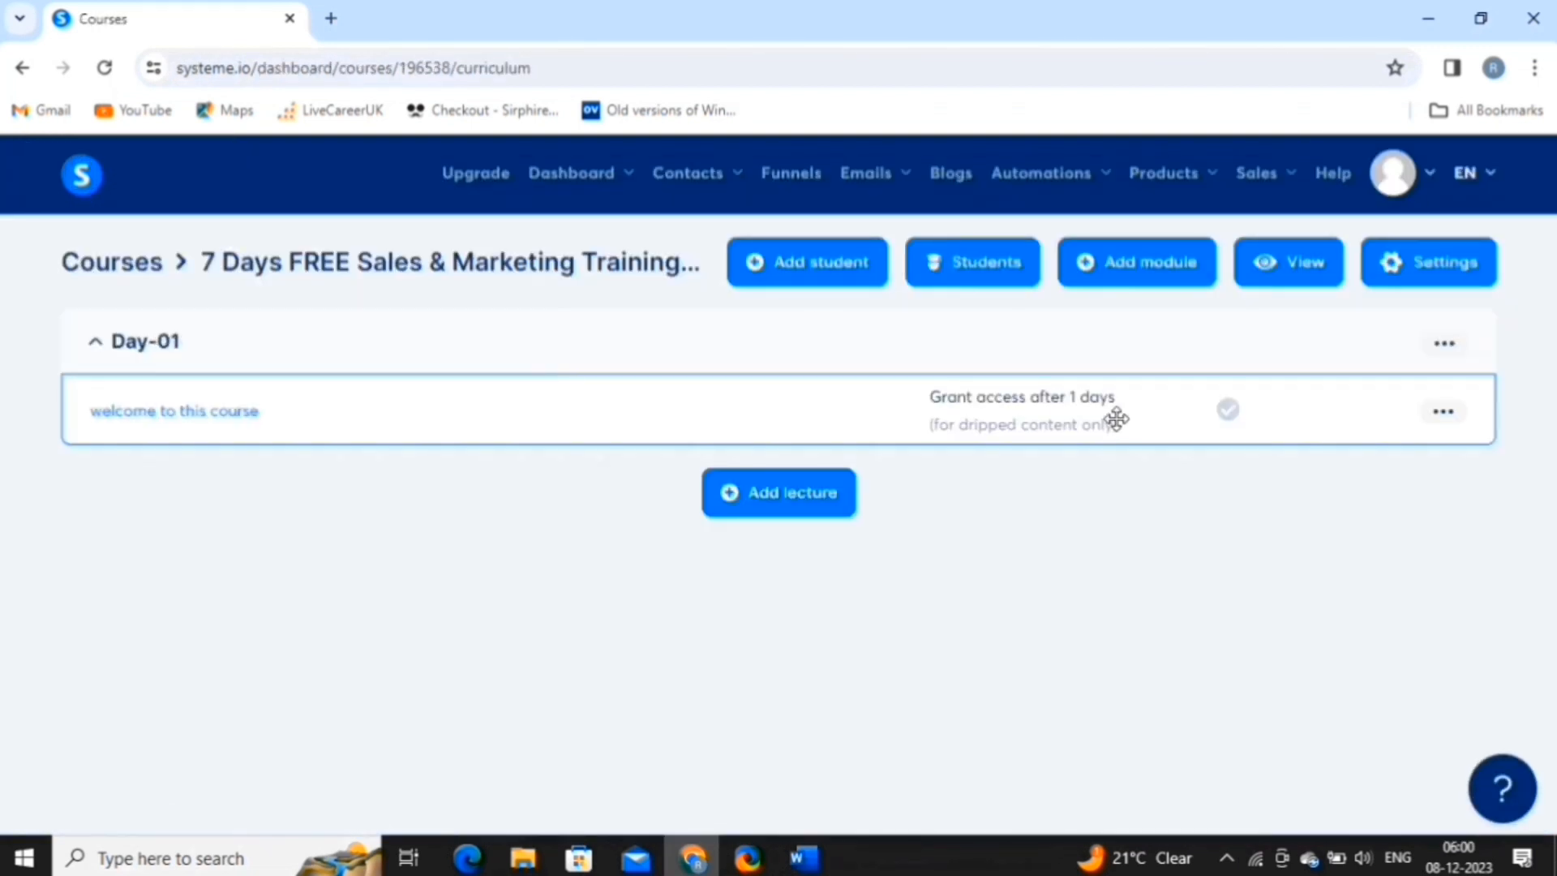
Activate the 'welcome to this course' lecture and check the Day-02 module's contents.
click(1455, 419)
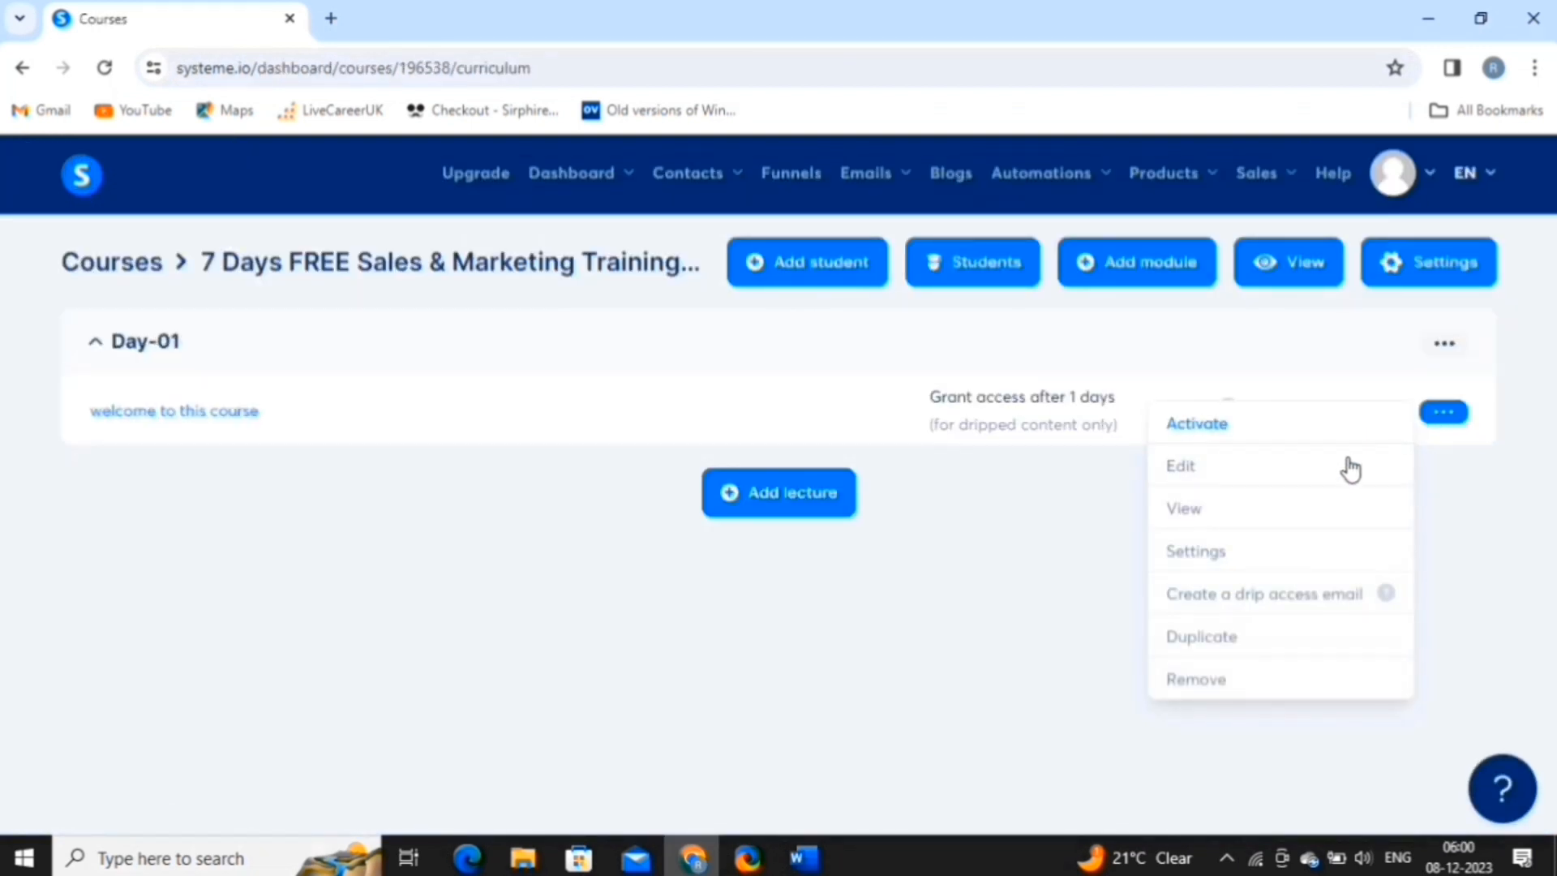
click(1333, 432)
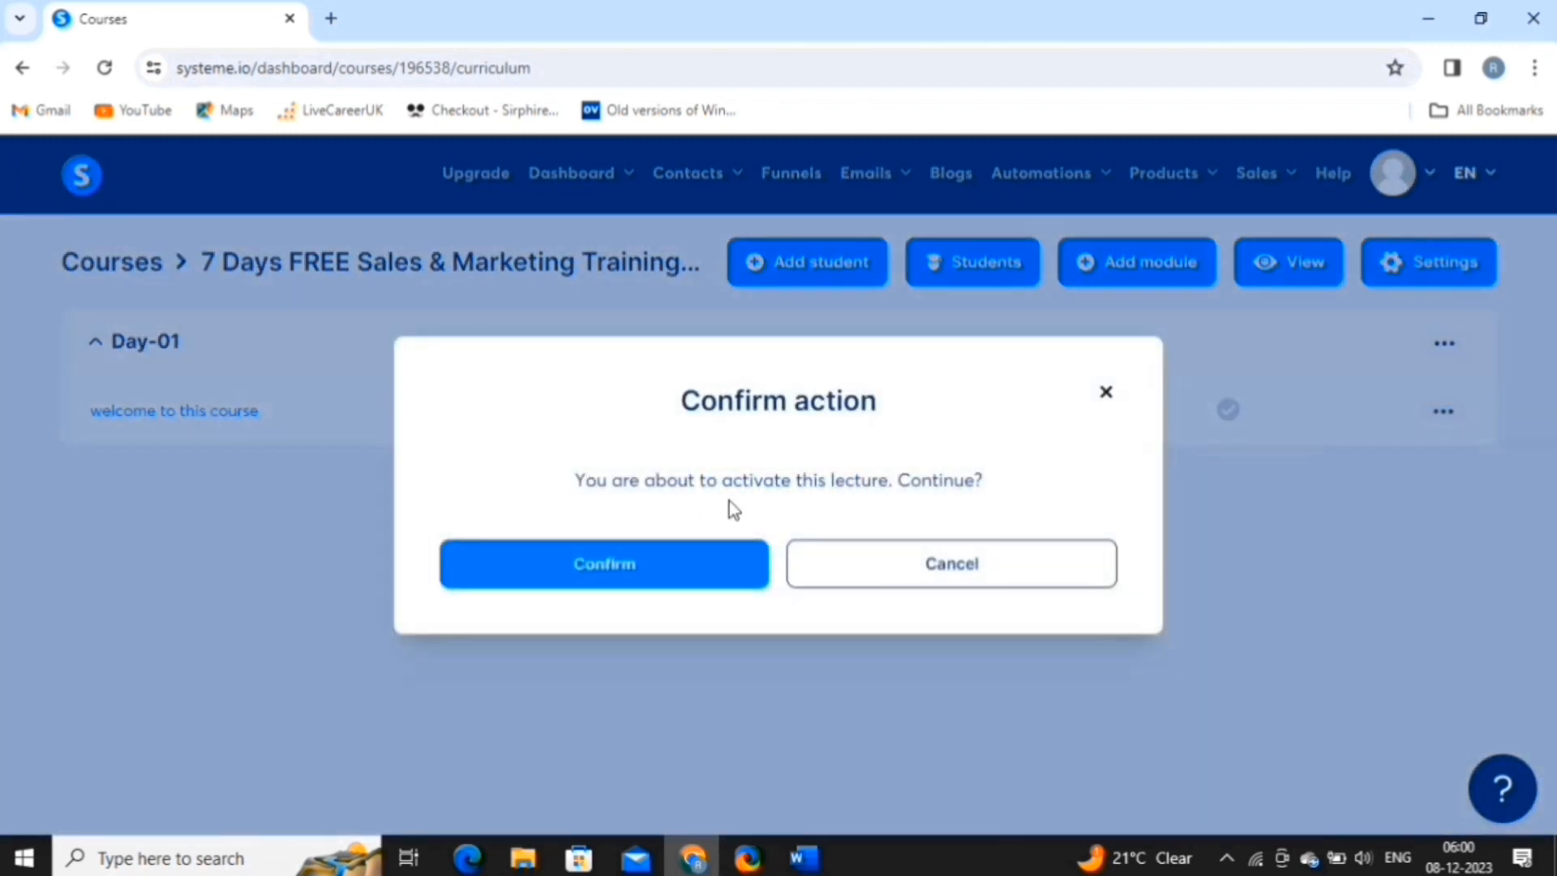
click(593, 565)
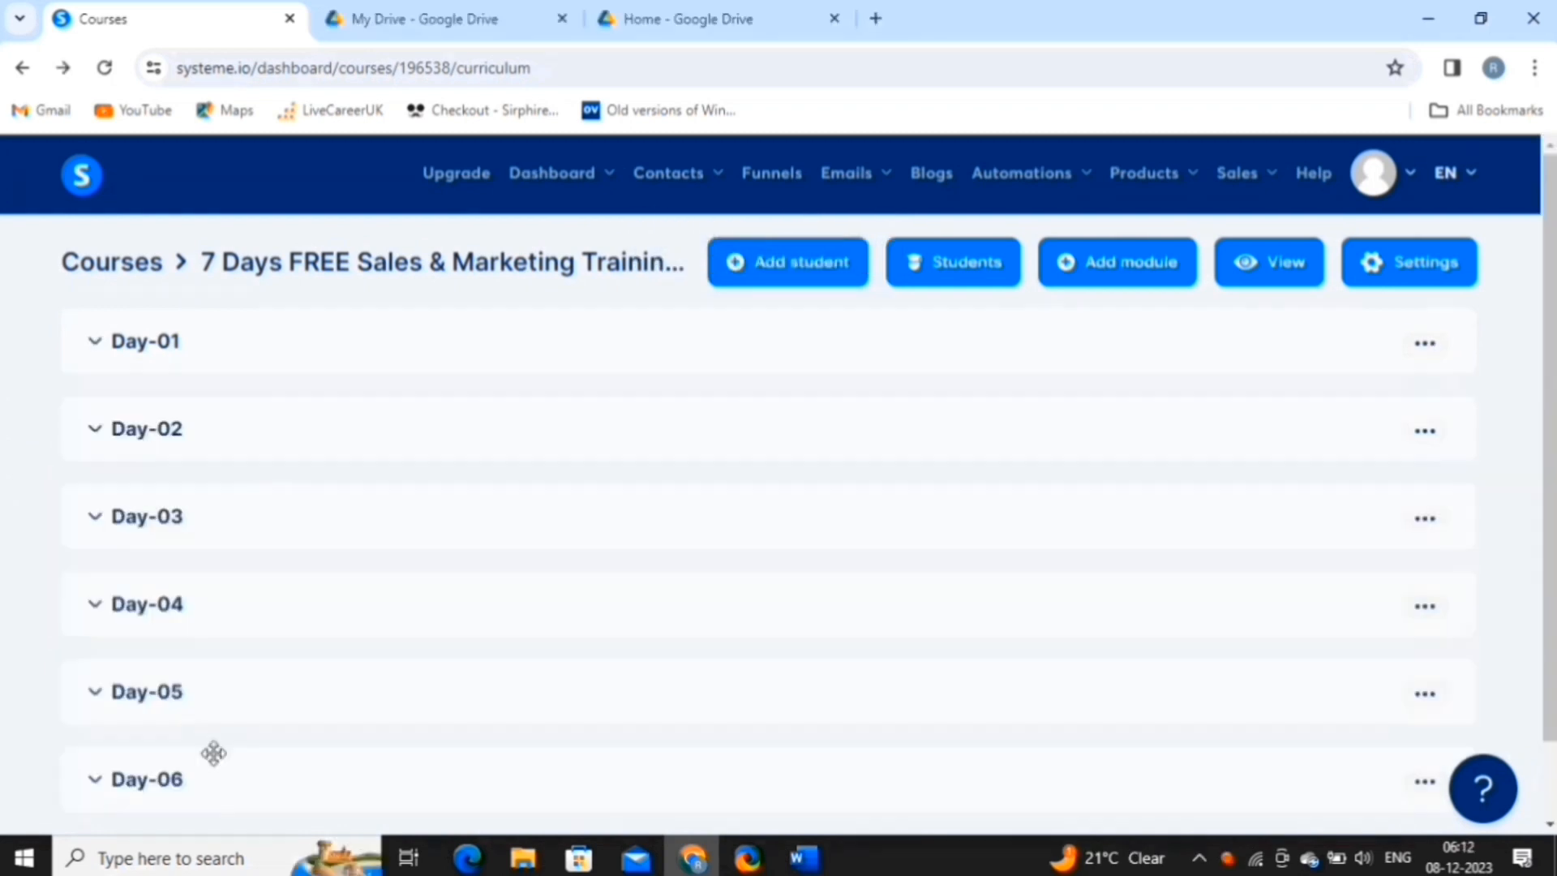
click(99, 429)
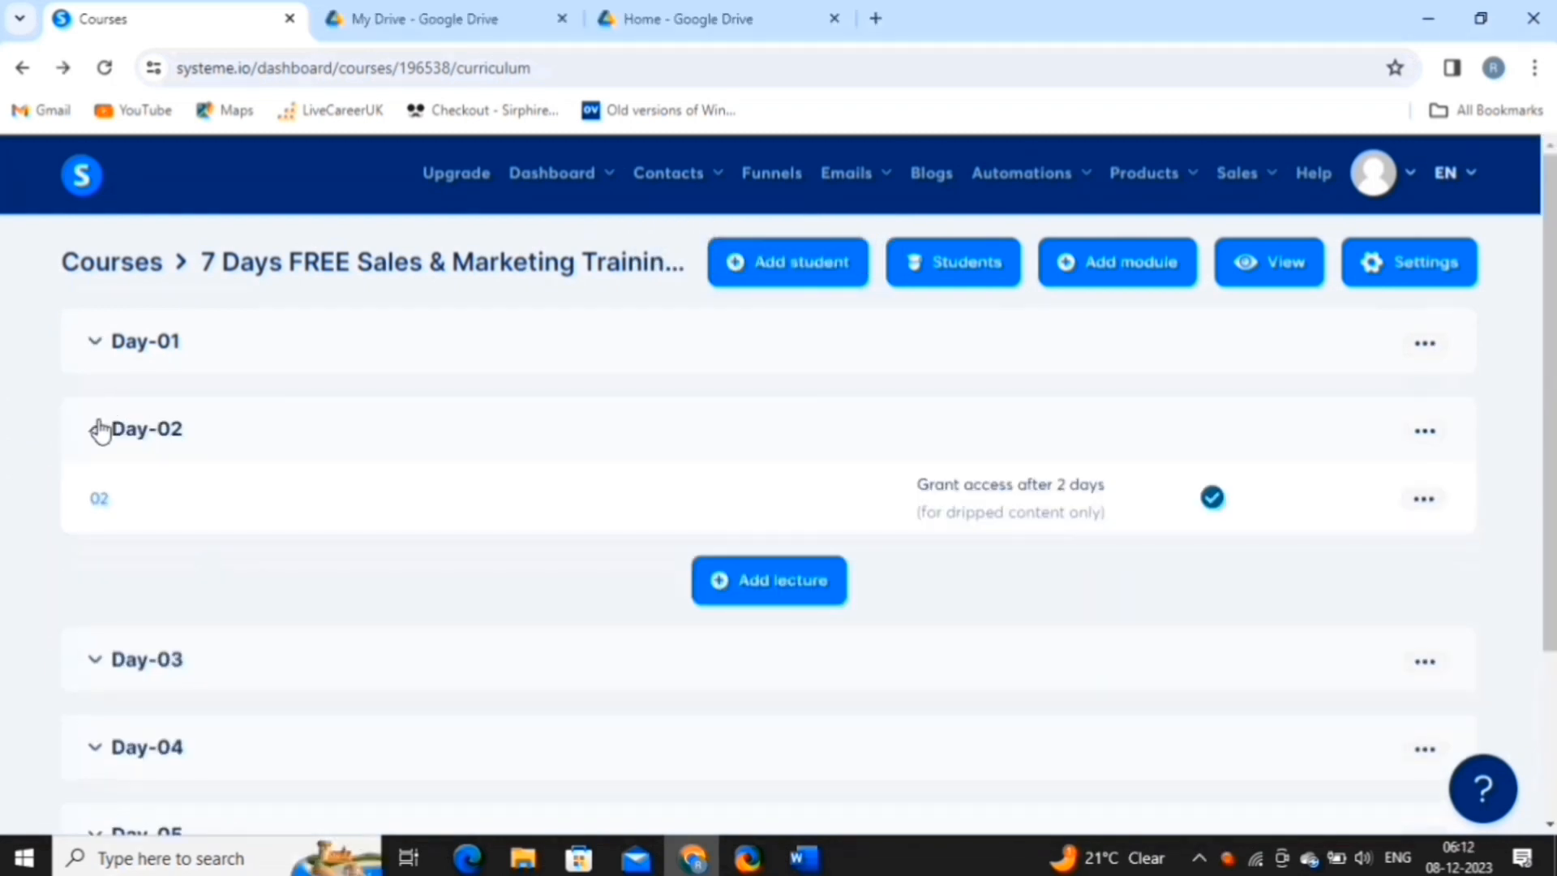
click(99, 429)
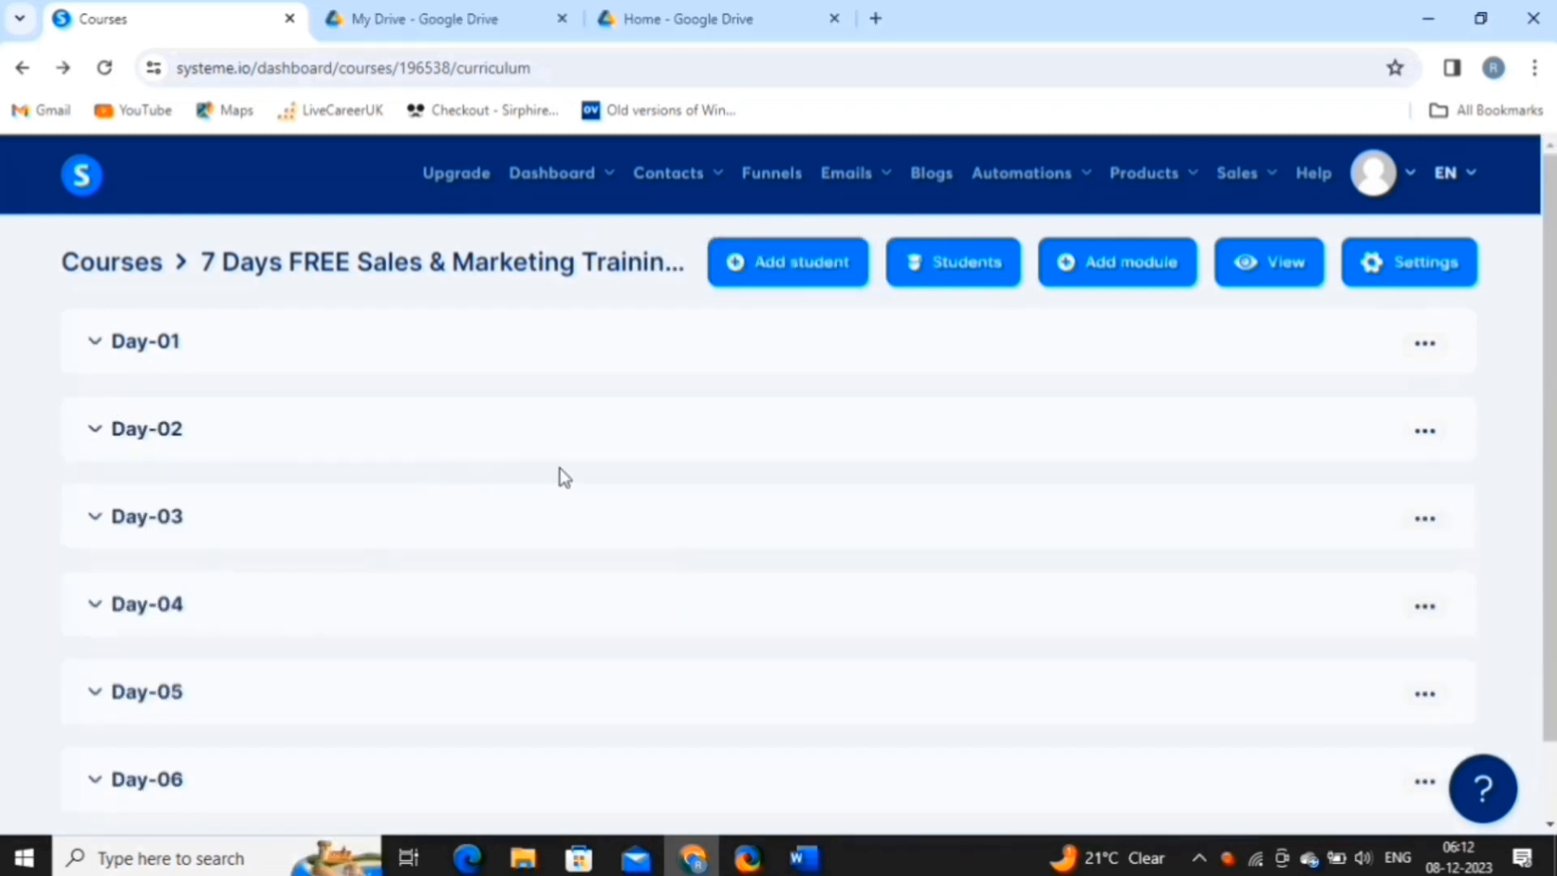
click(803, 274)
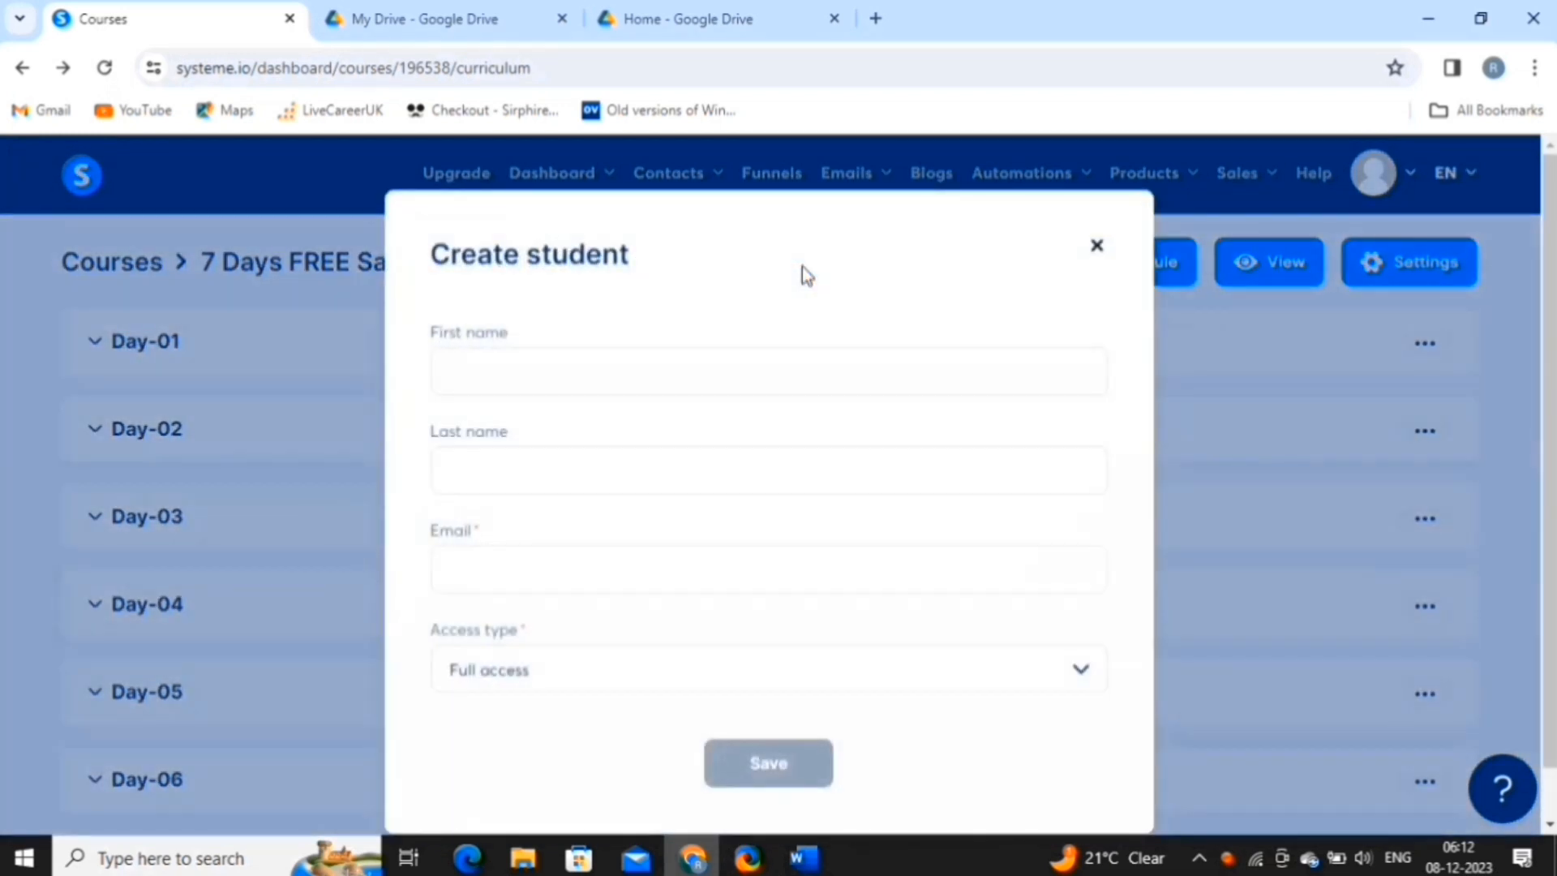
Enrol a new student, entering their name, with Drip content access, and save.
click(617, 369)
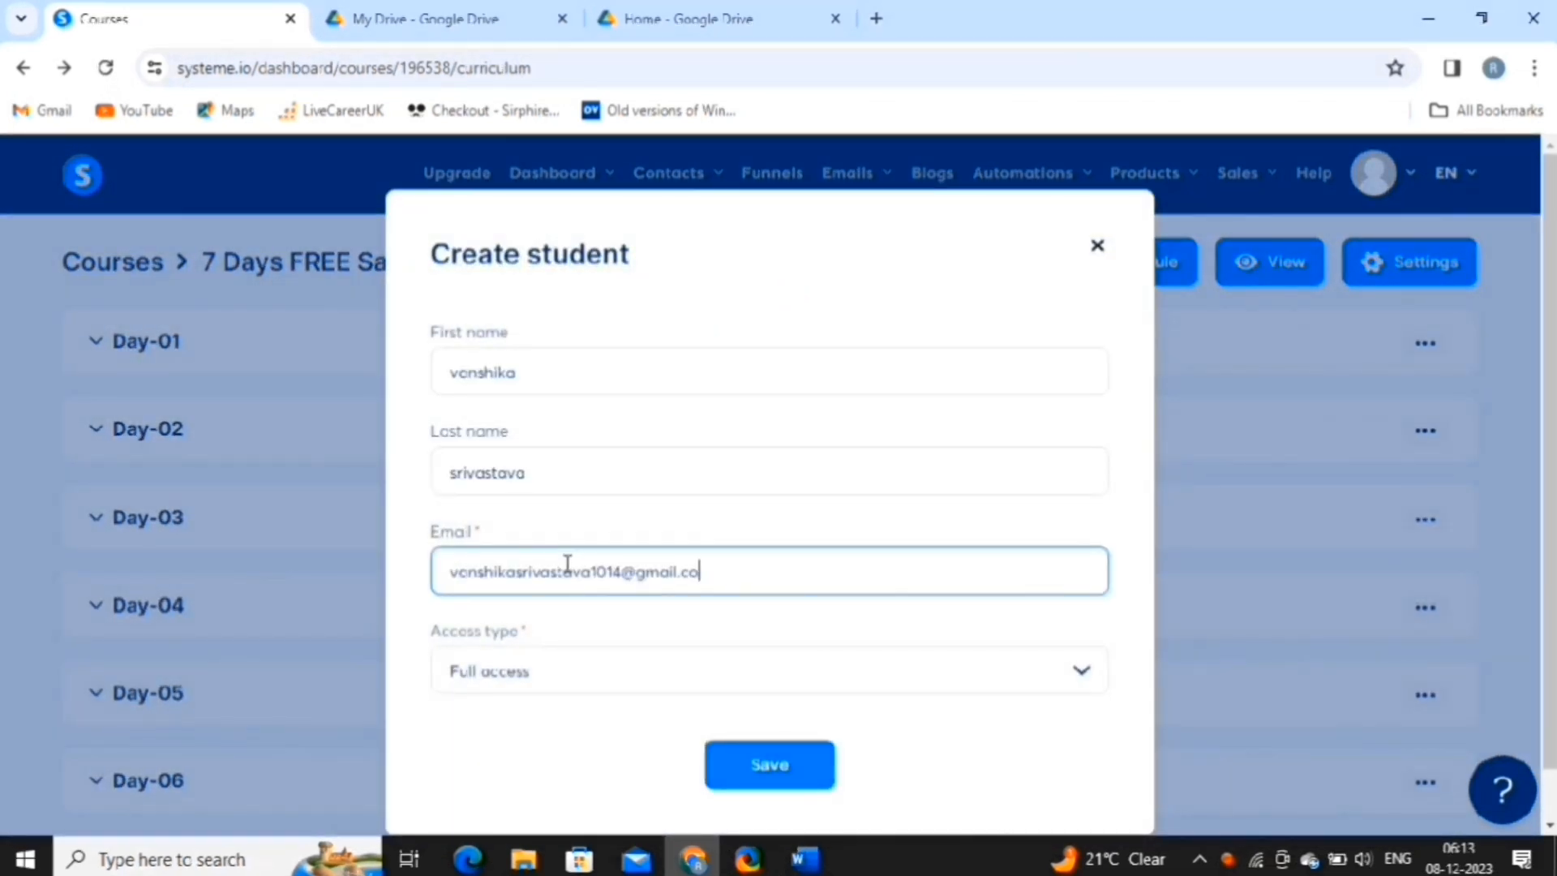
text(m)
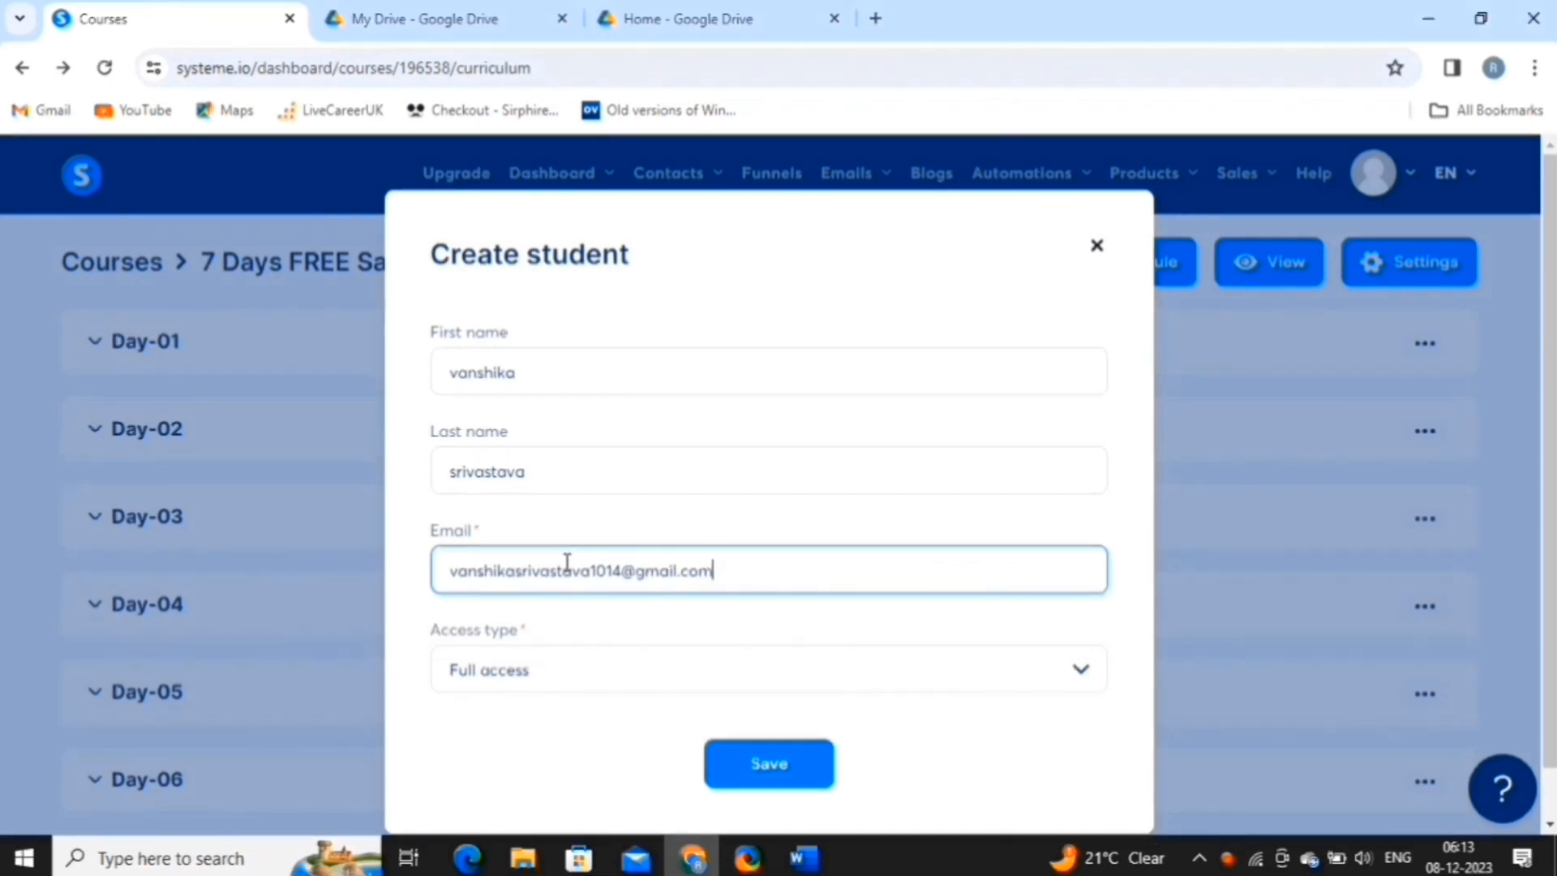
click(580, 685)
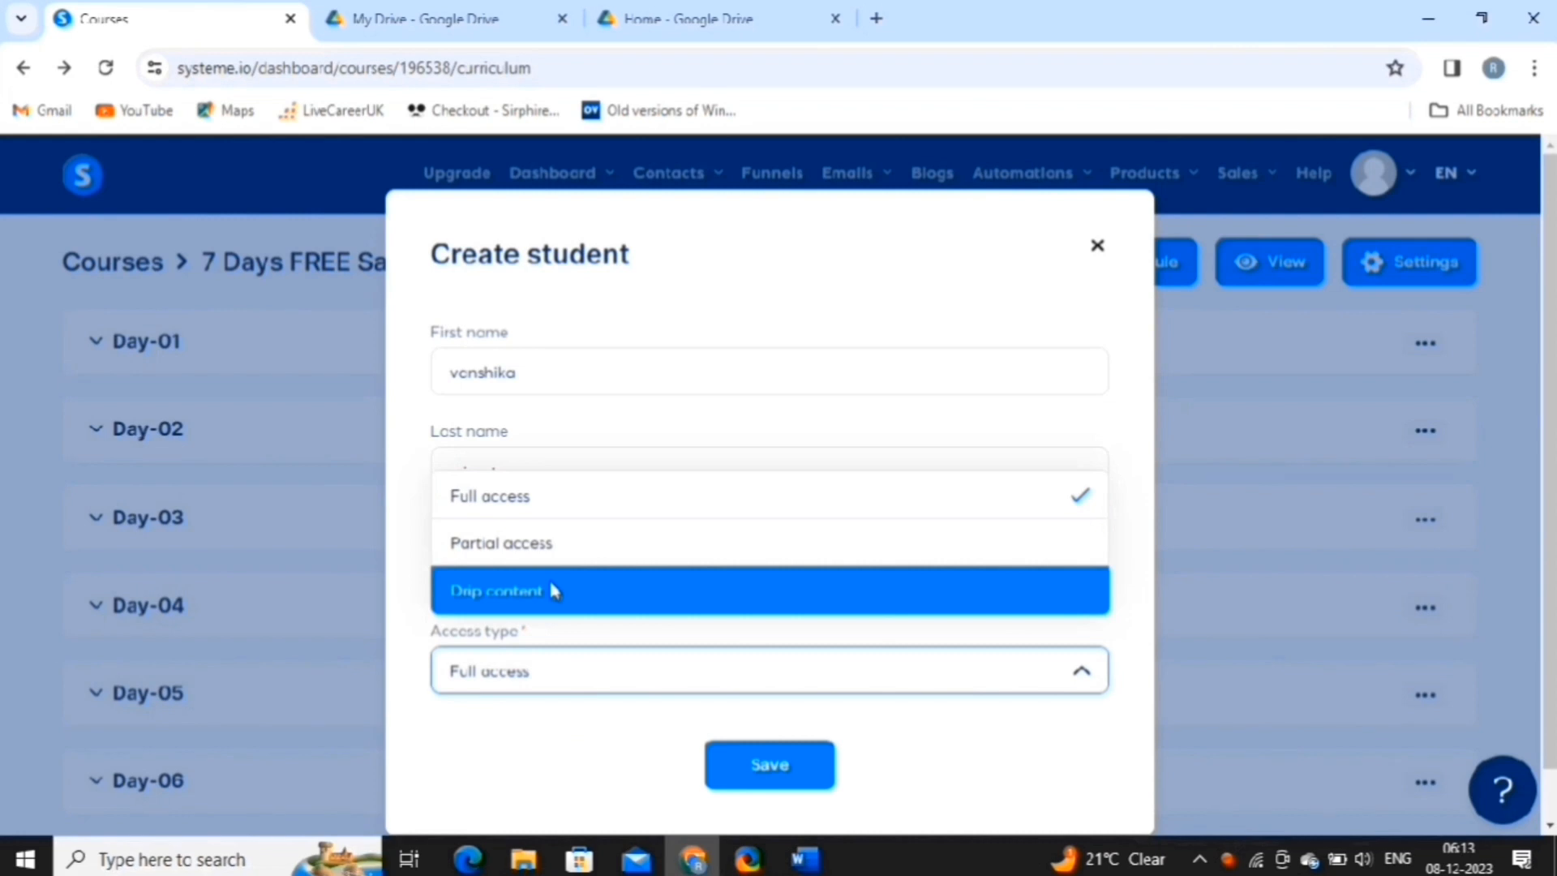
click(550, 585)
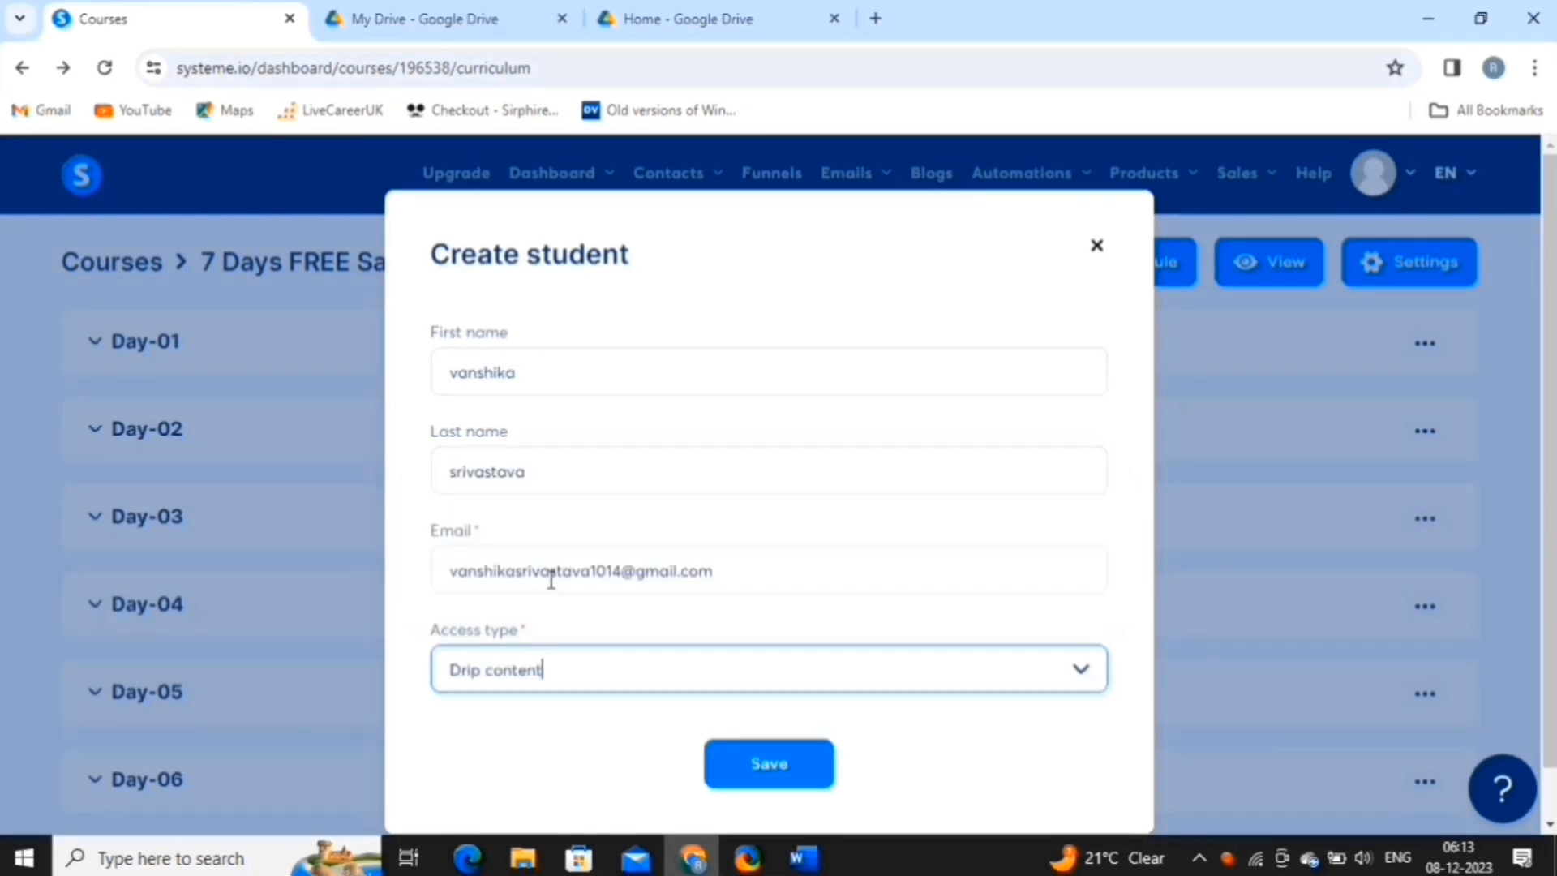
click(790, 765)
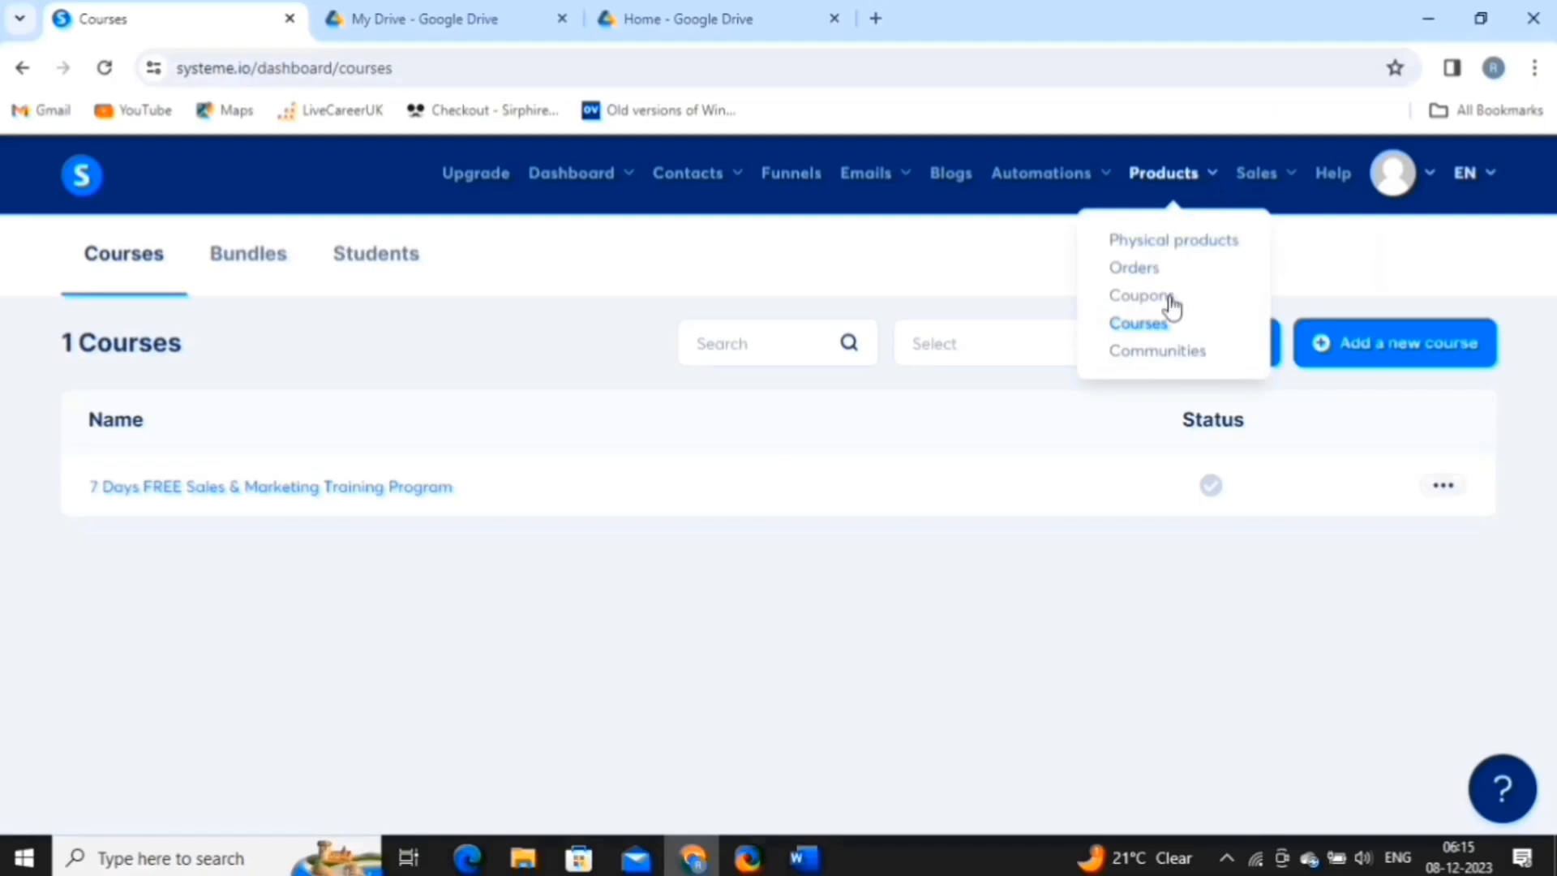
Create the course01 community with path course01 and open its home page.
click(1156, 353)
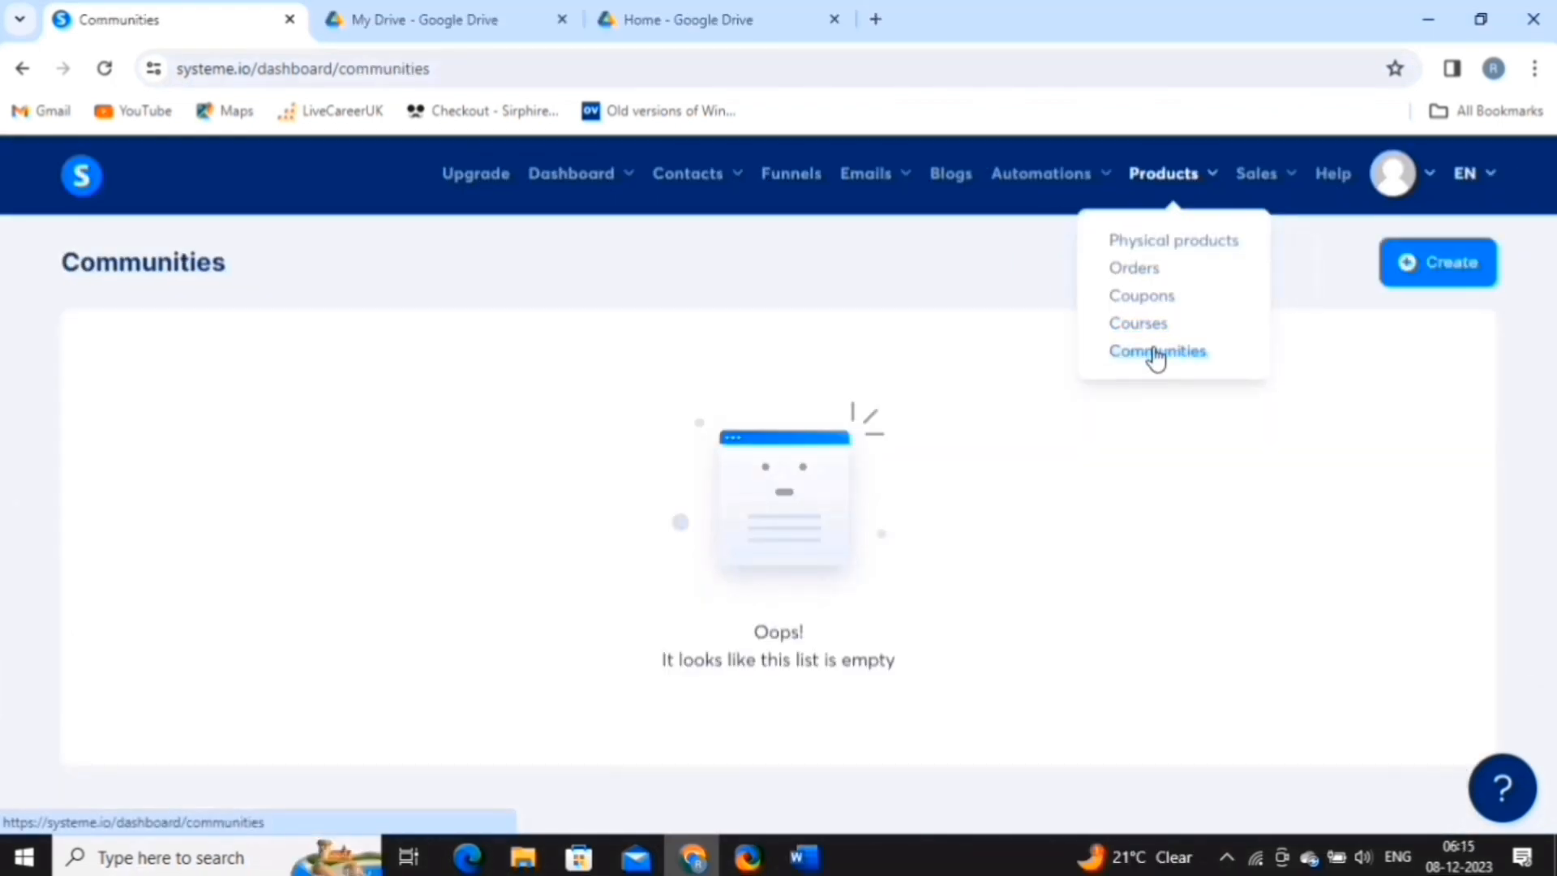
click(1434, 266)
click(765, 351)
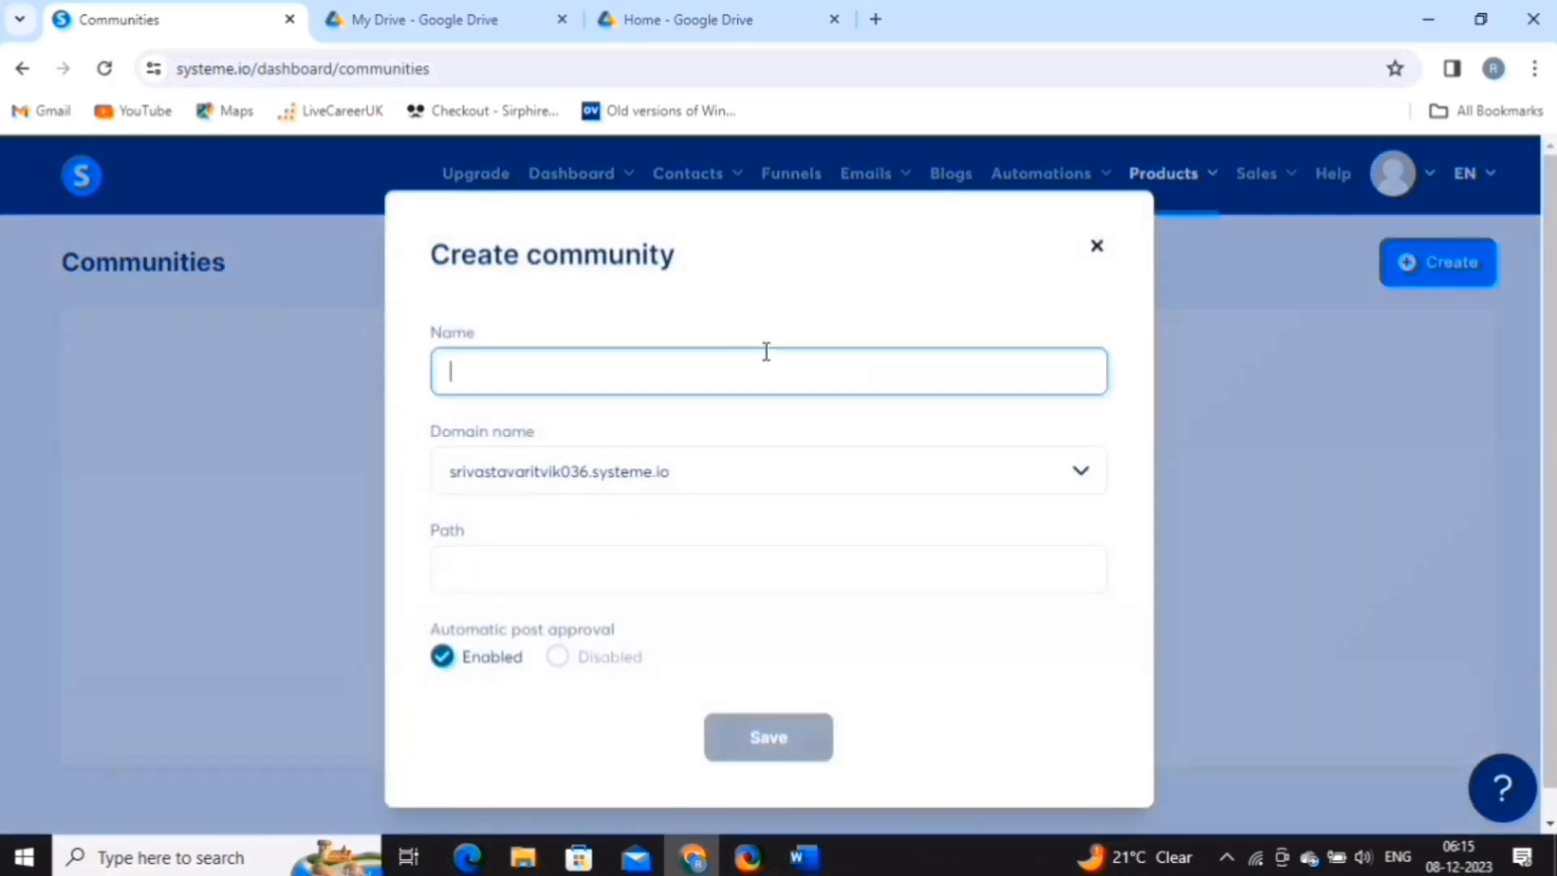
text(course01)
key(Tab)
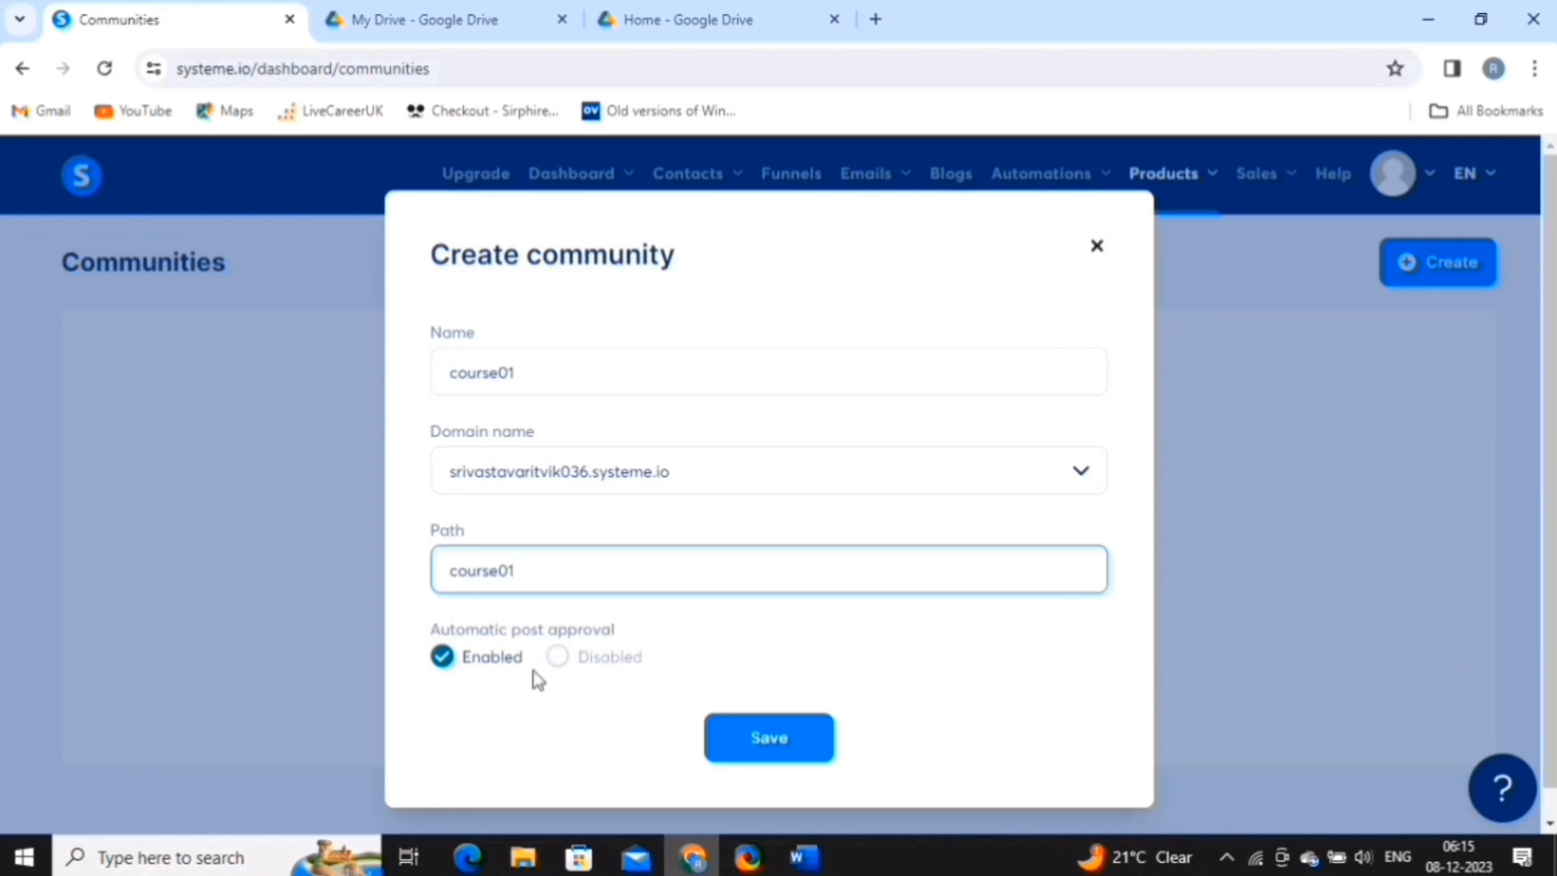
click(746, 740)
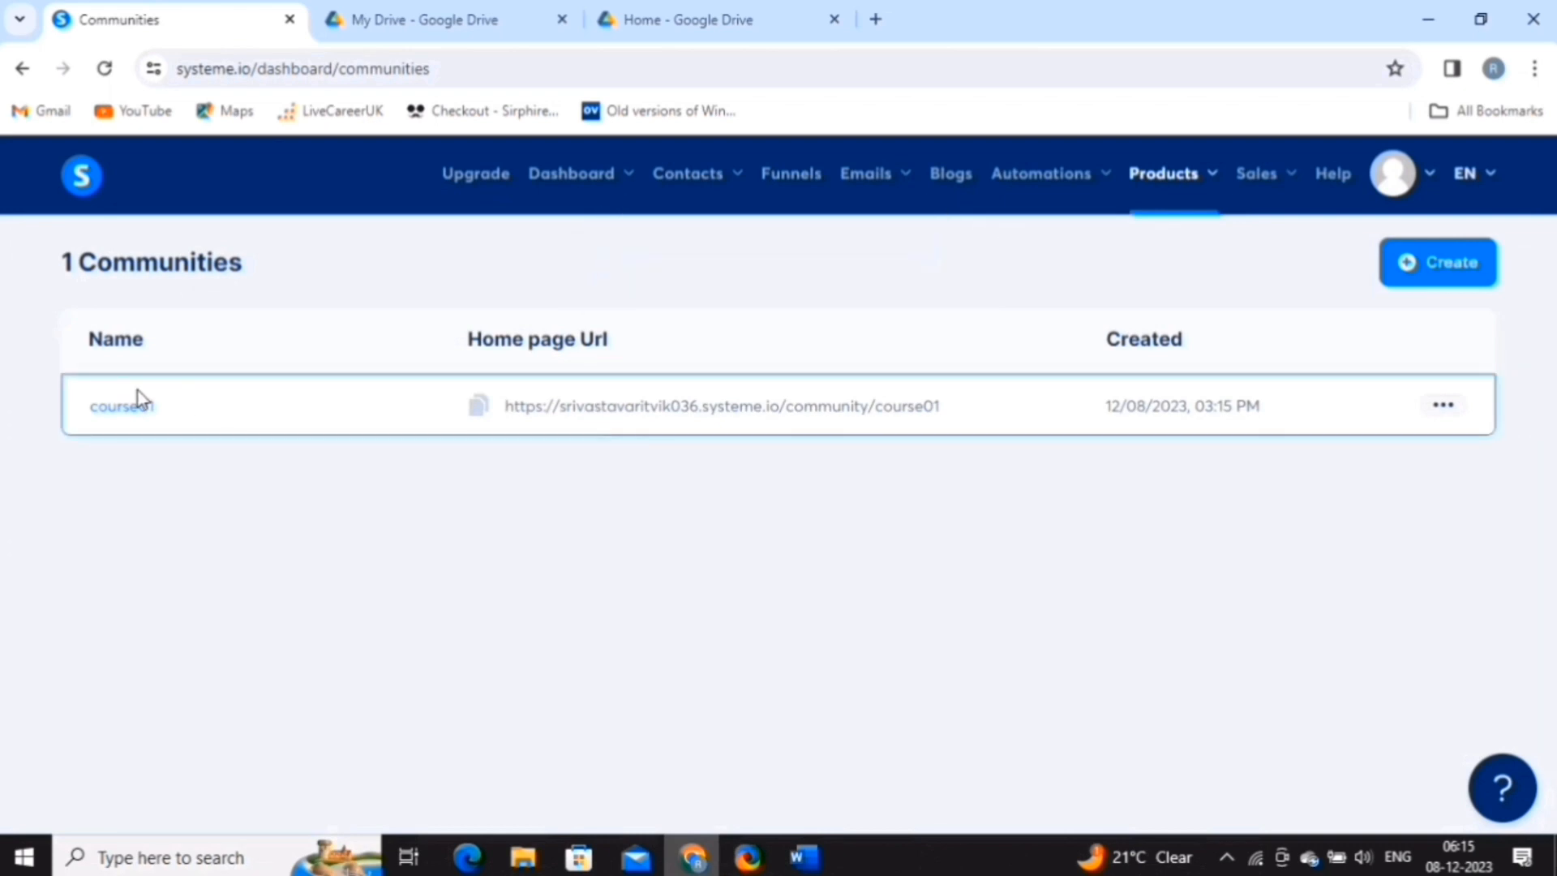
click(124, 407)
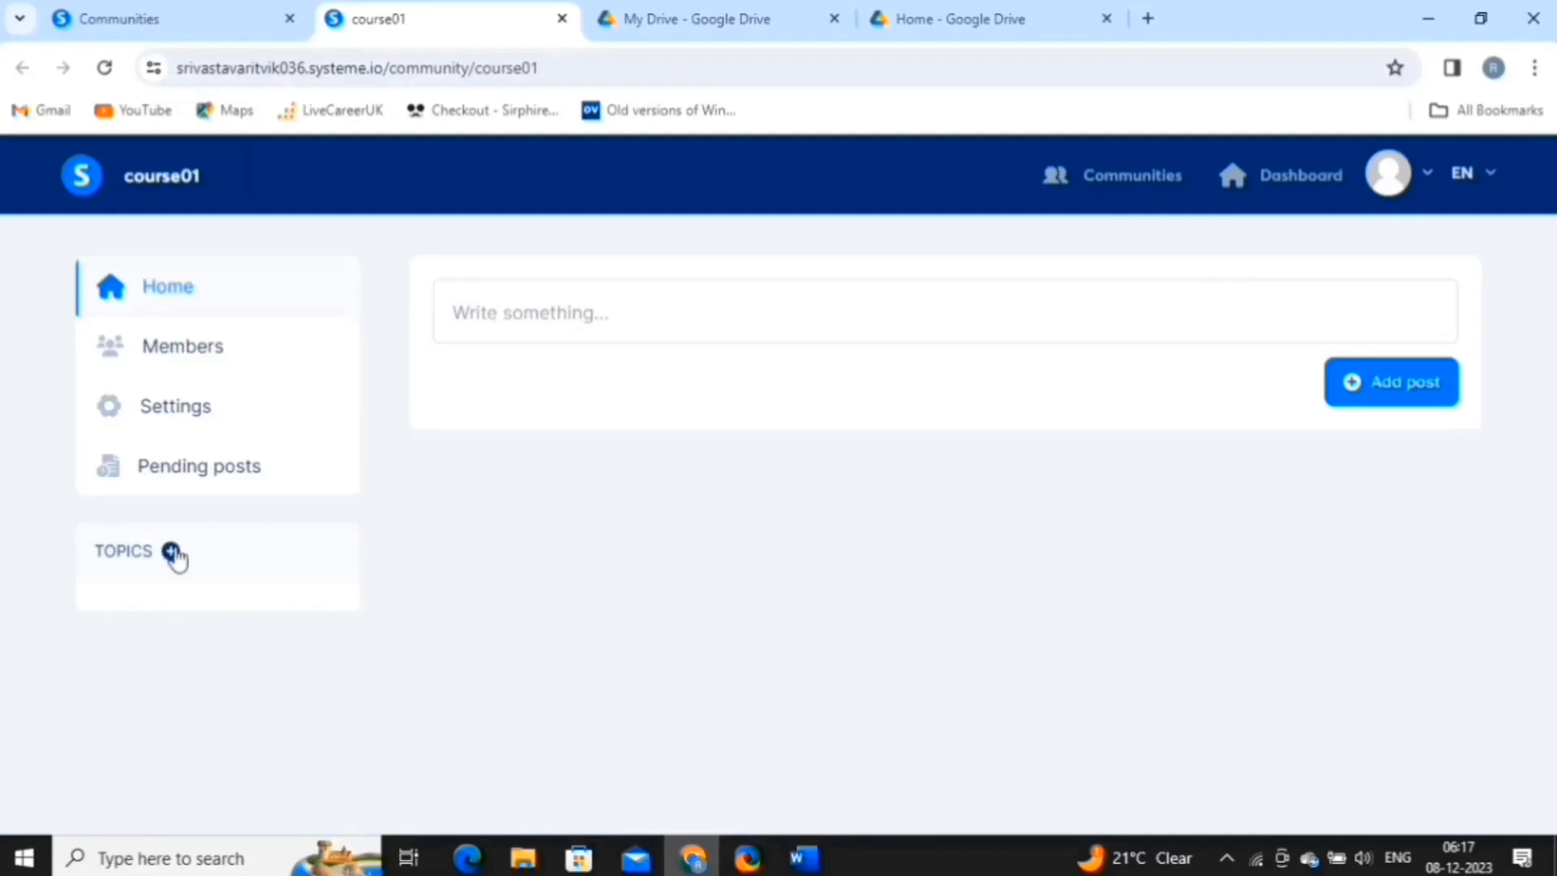
Add a community topic named welcome with the path welcome.
click(171, 551)
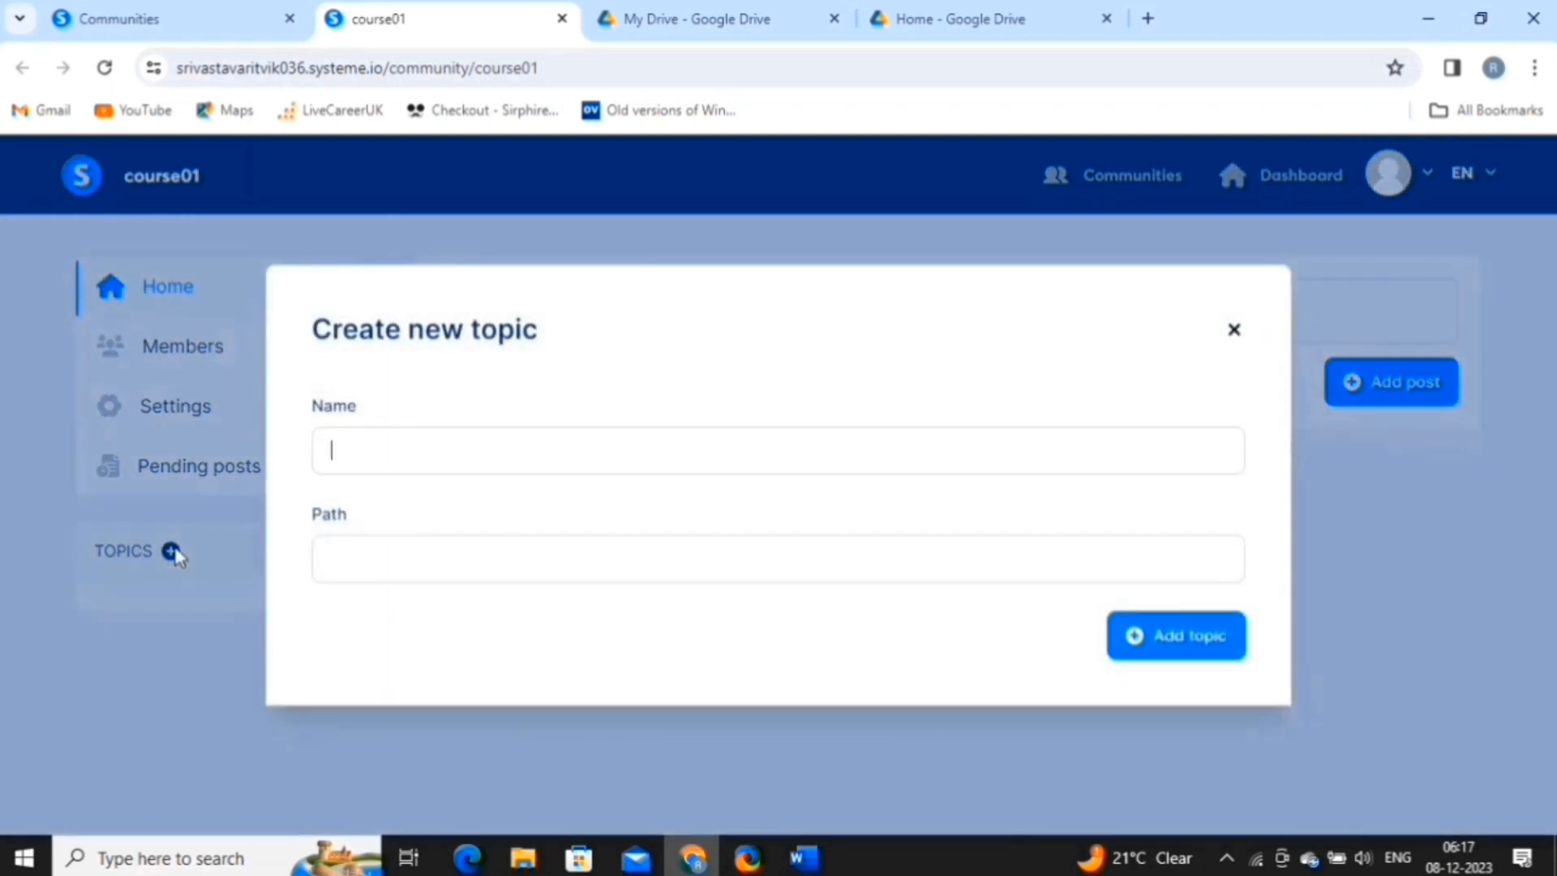
text(welcome)
click(351, 558)
text(welcome)
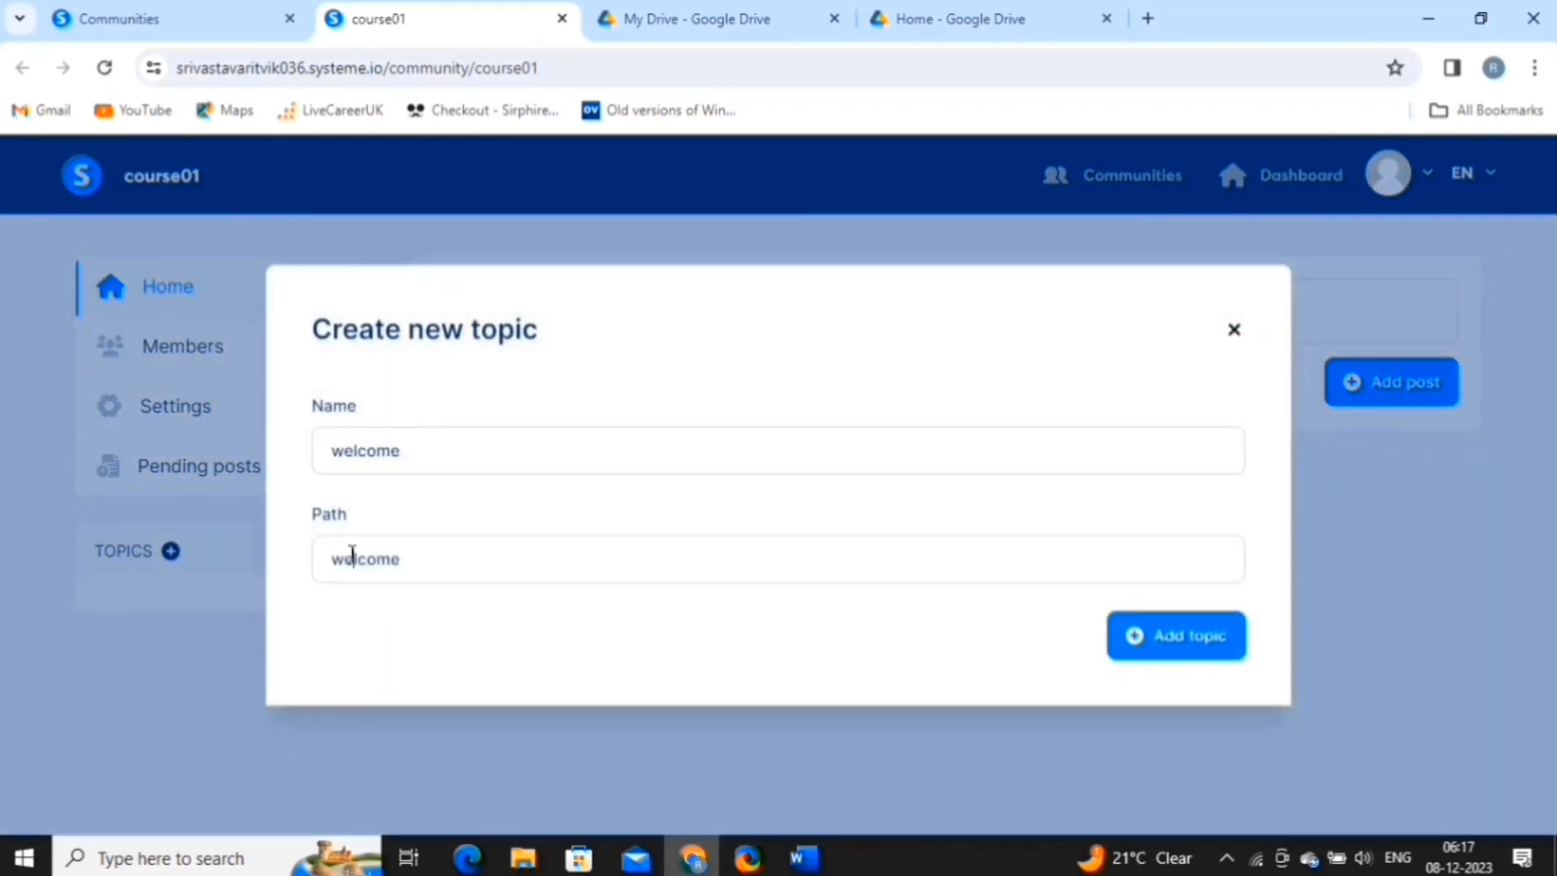
click(1162, 638)
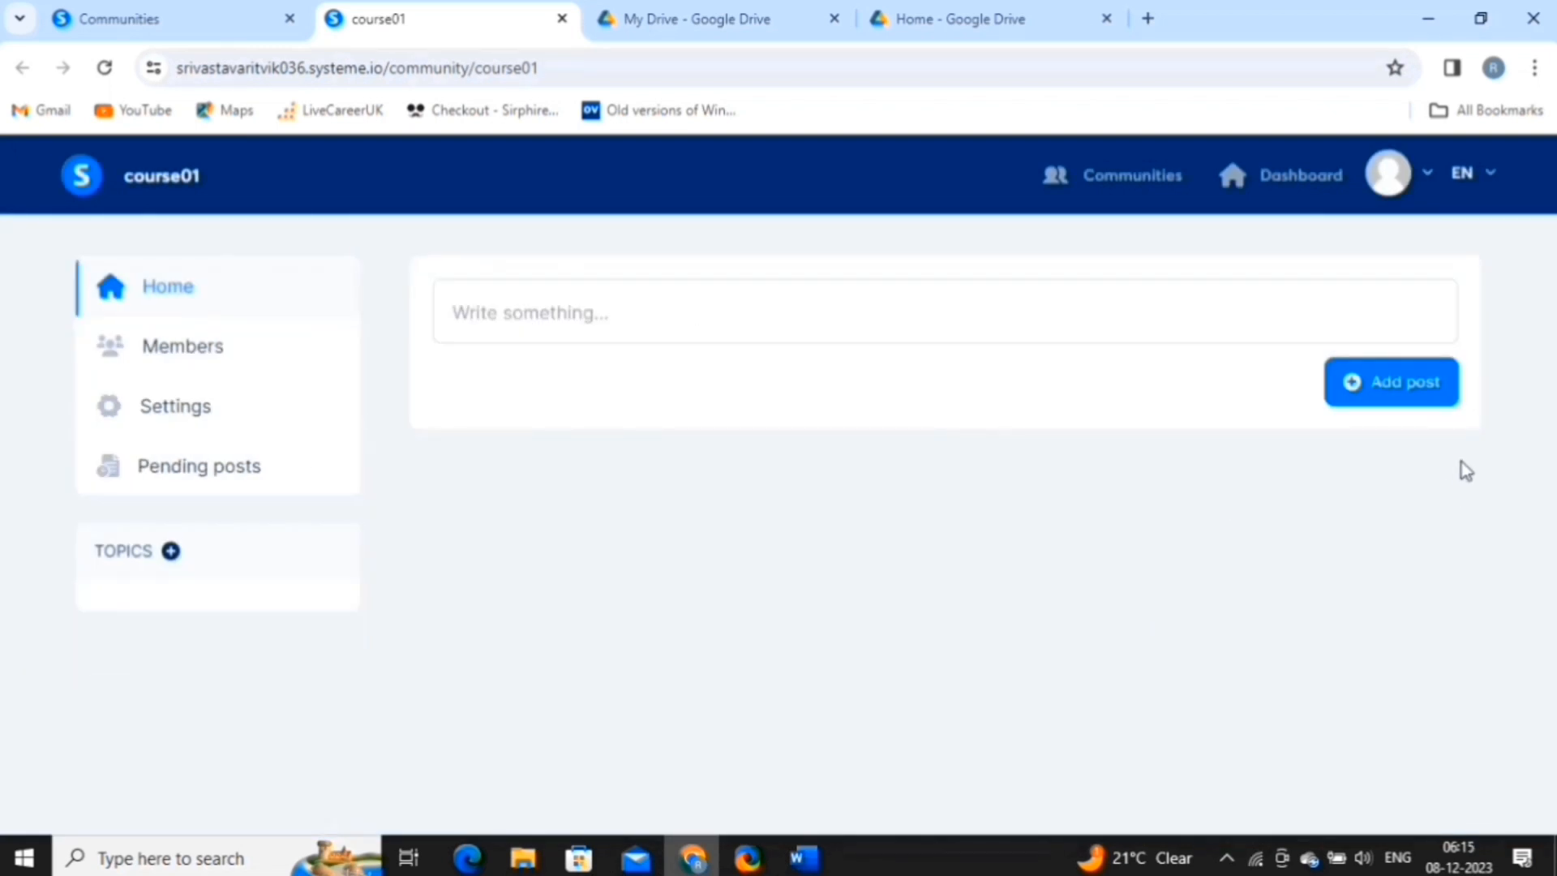
Publish a 'welcome to this course' post with a banner image, then view the members list.
click(1405, 408)
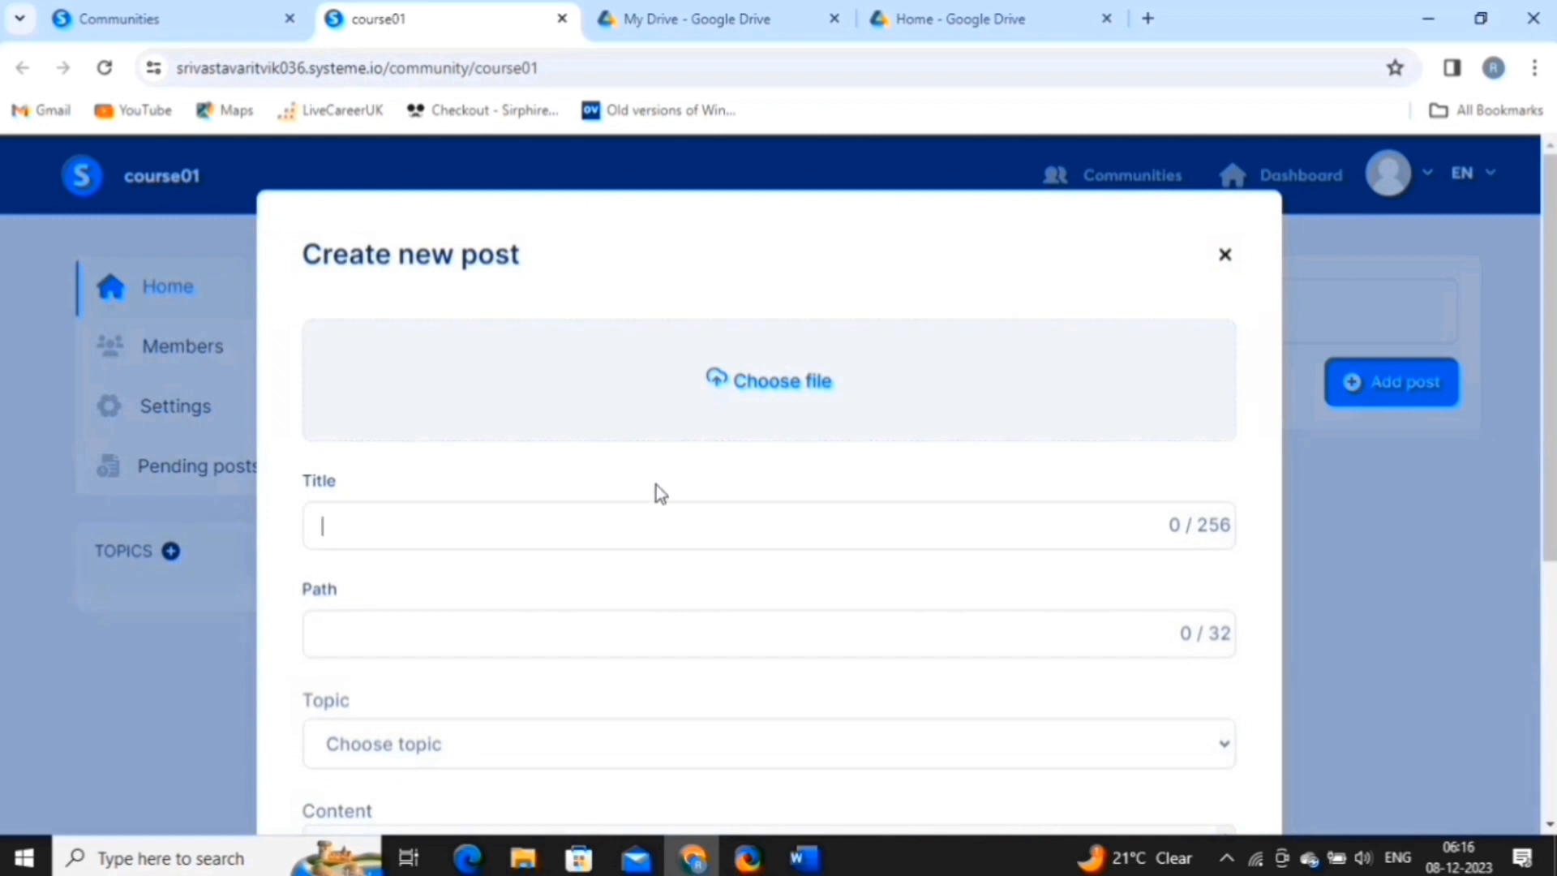
click(727, 395)
text(welcome-to-this-course)
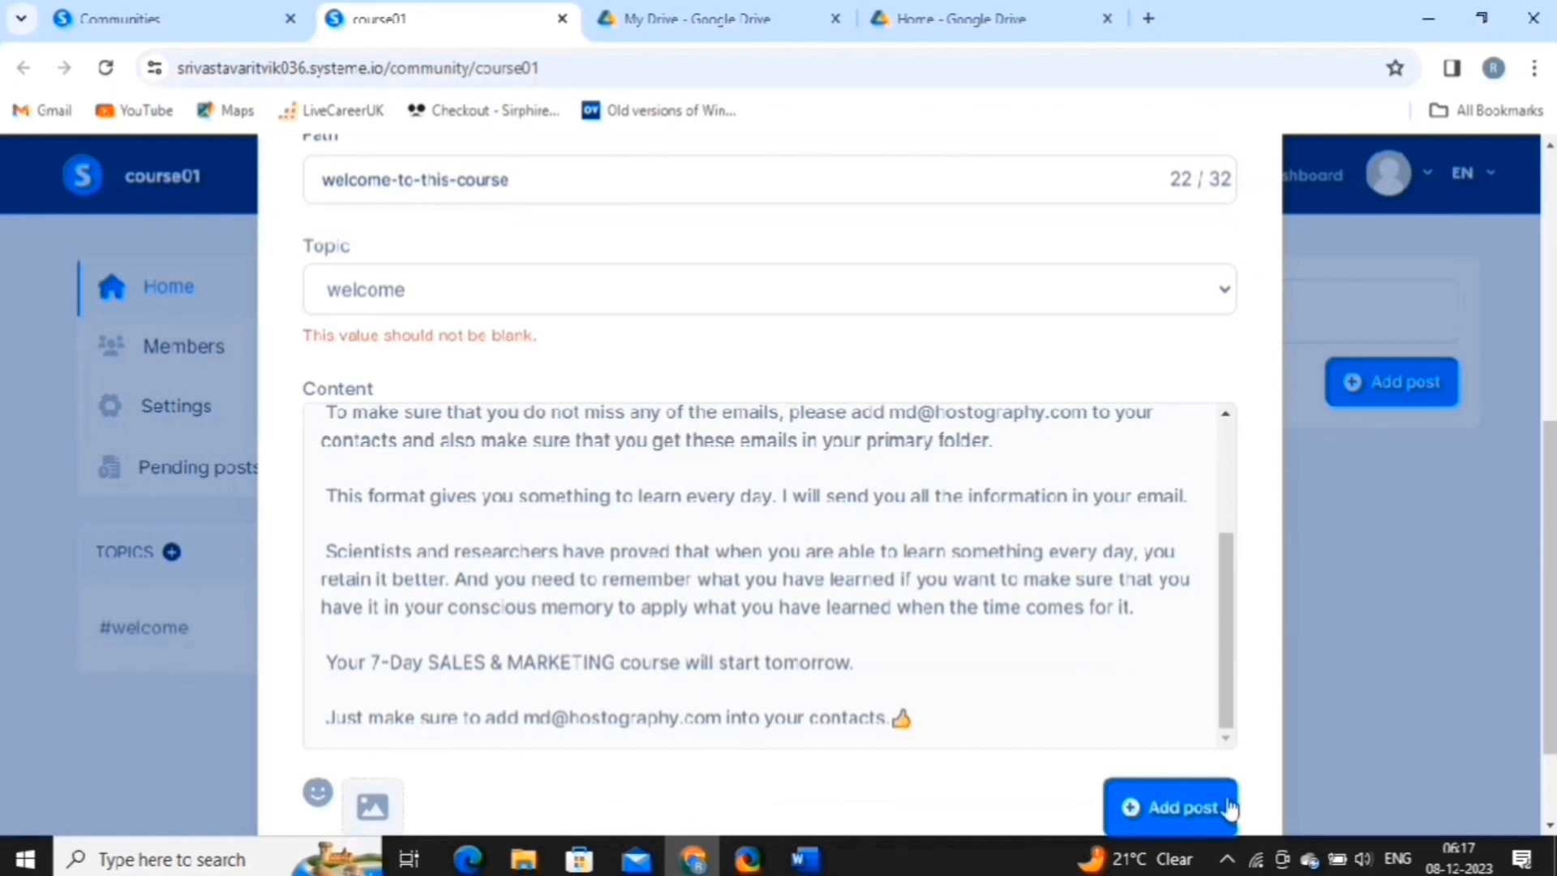
click(1229, 807)
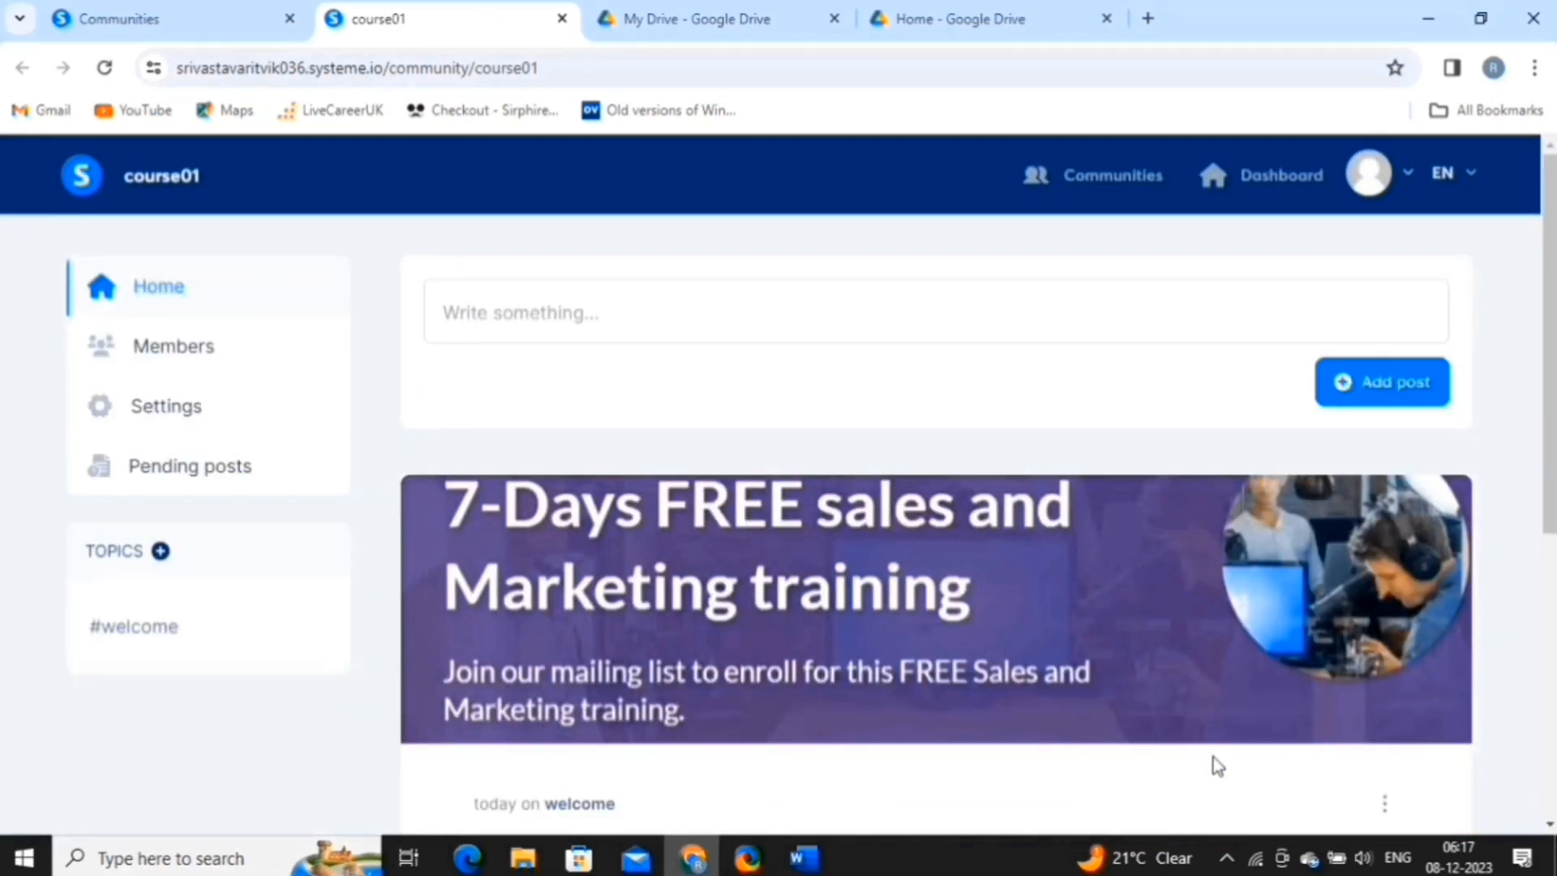
scroll(1184, 665, down, 4)
scroll(1183, 665, down, 3)
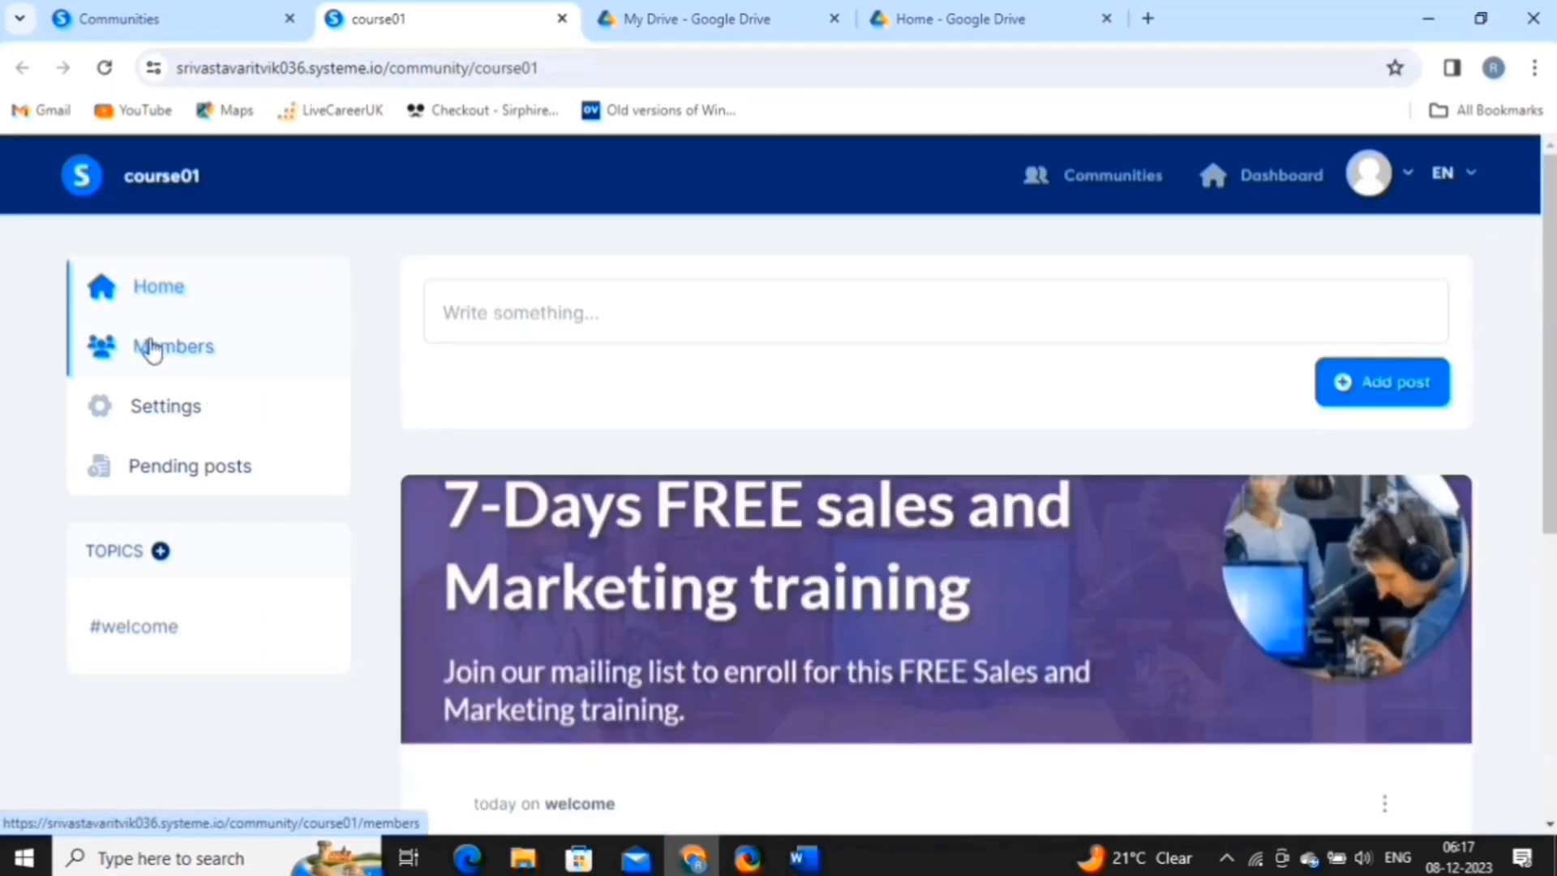
click(152, 348)
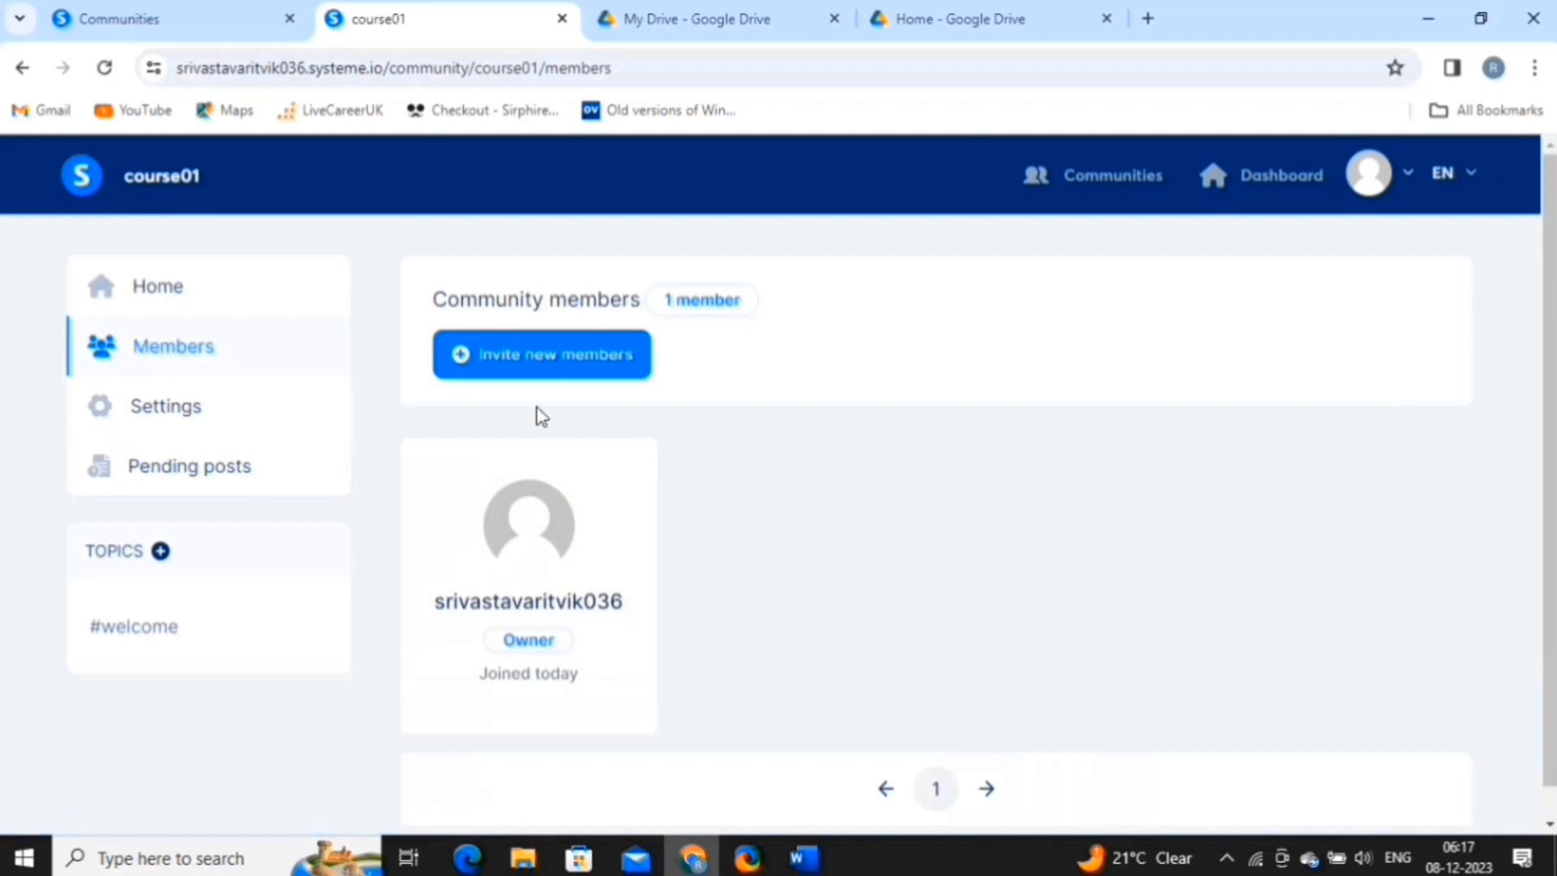
Invite a new member to course01 by their e-mail address, then return to the dashboard.
click(577, 379)
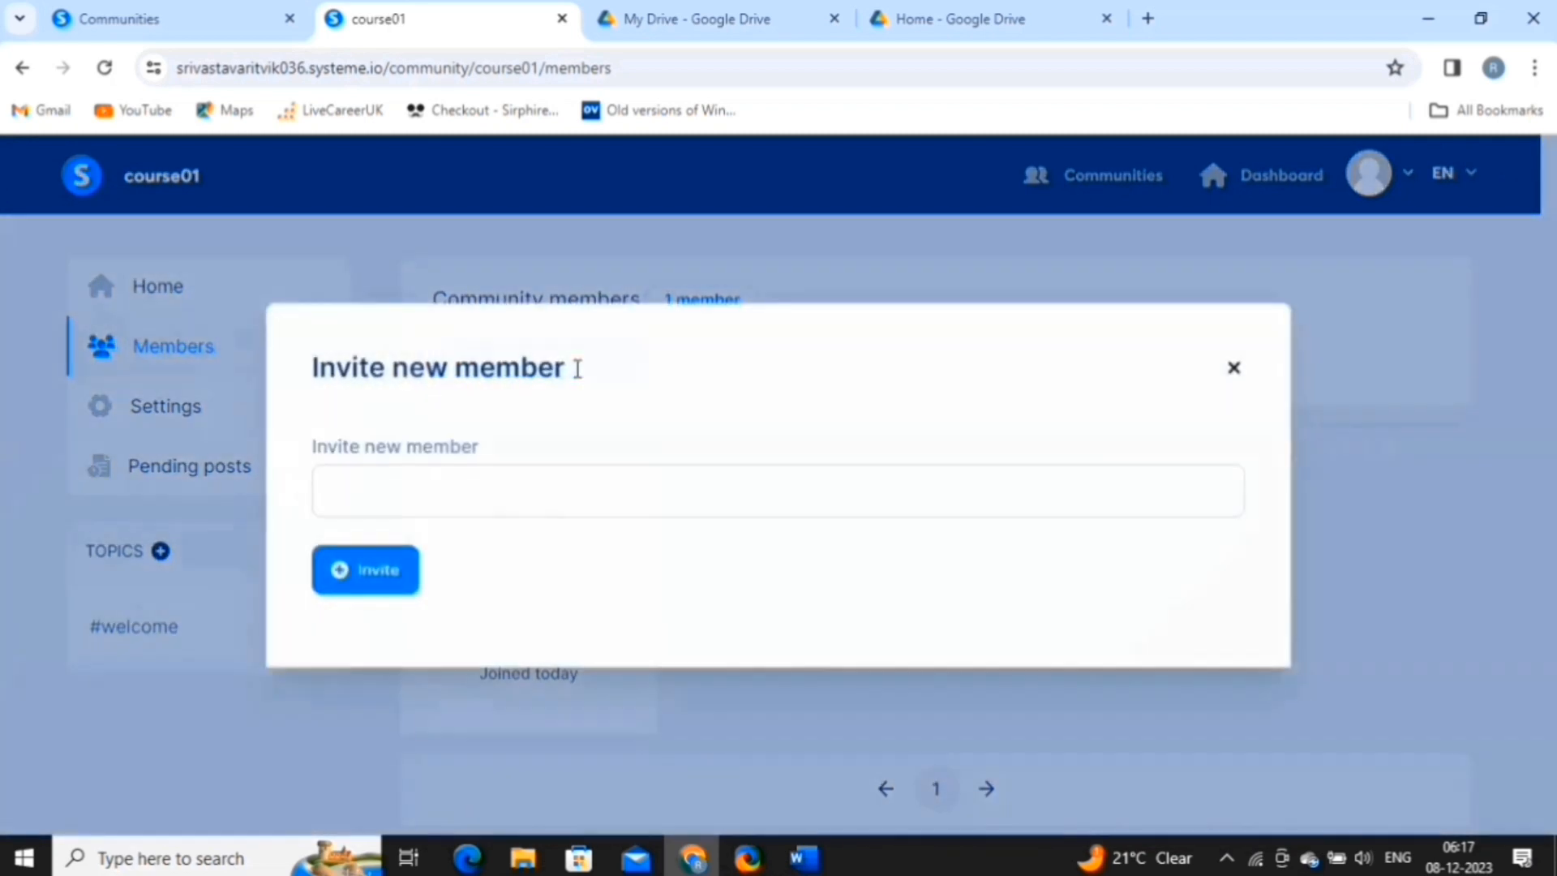
click(424, 515)
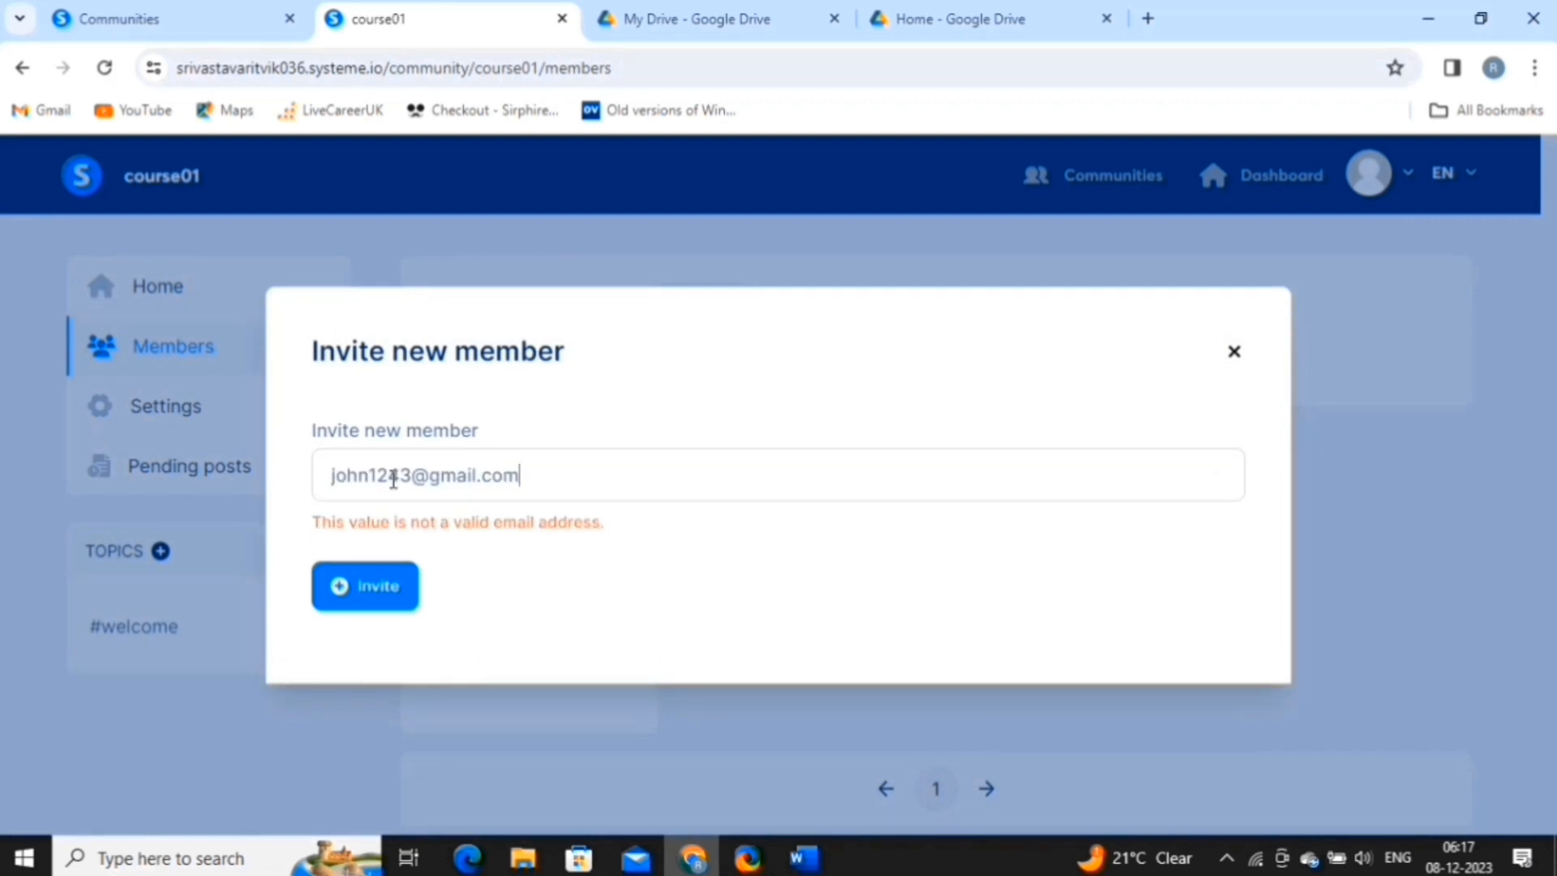
click(362, 602)
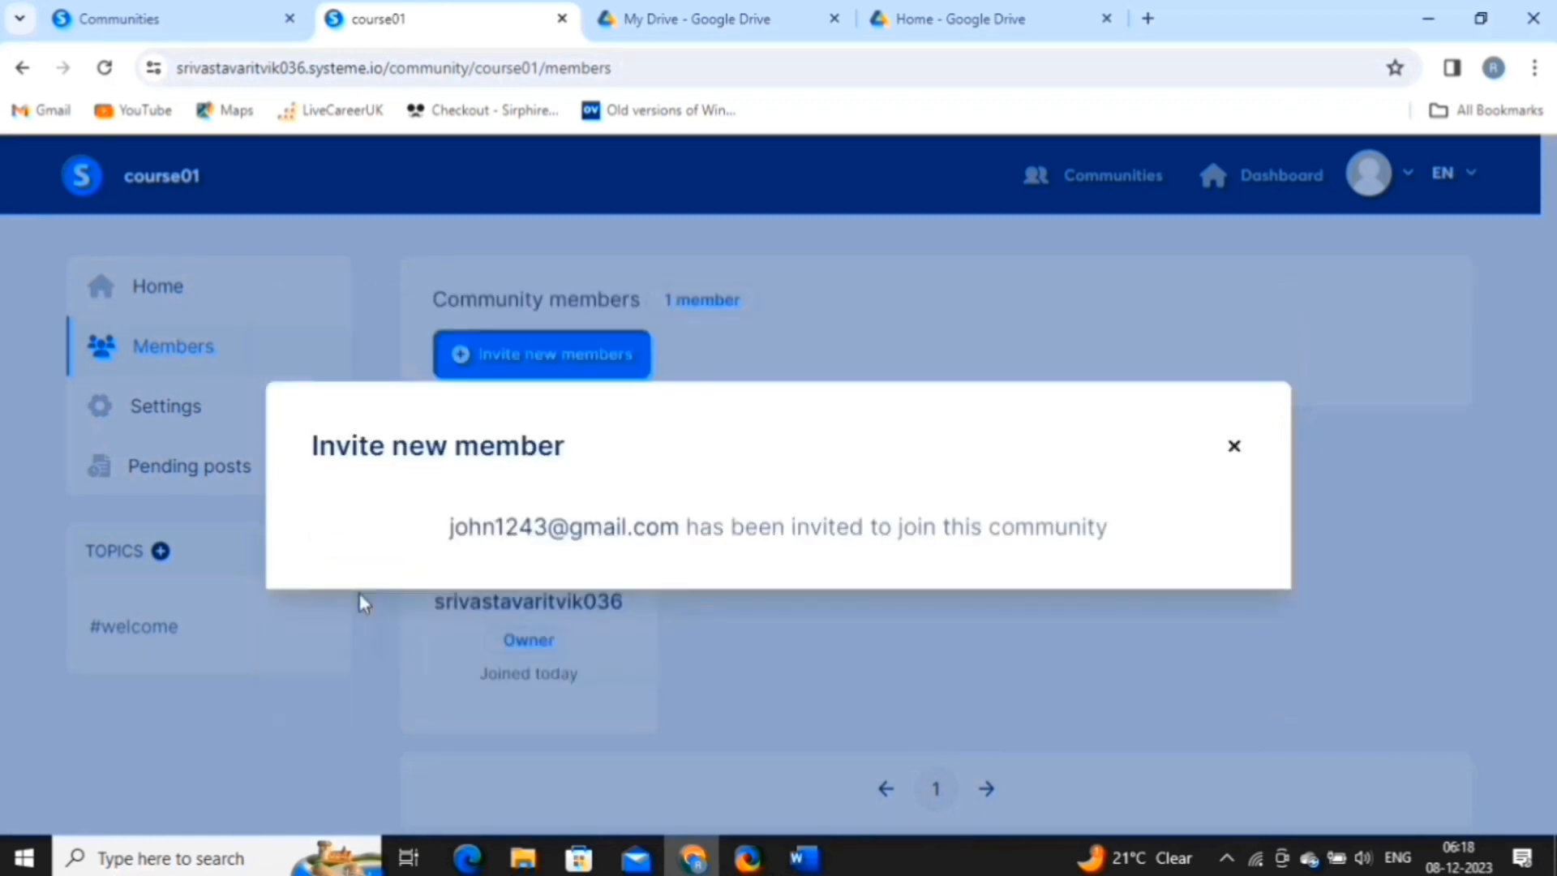
click(1238, 445)
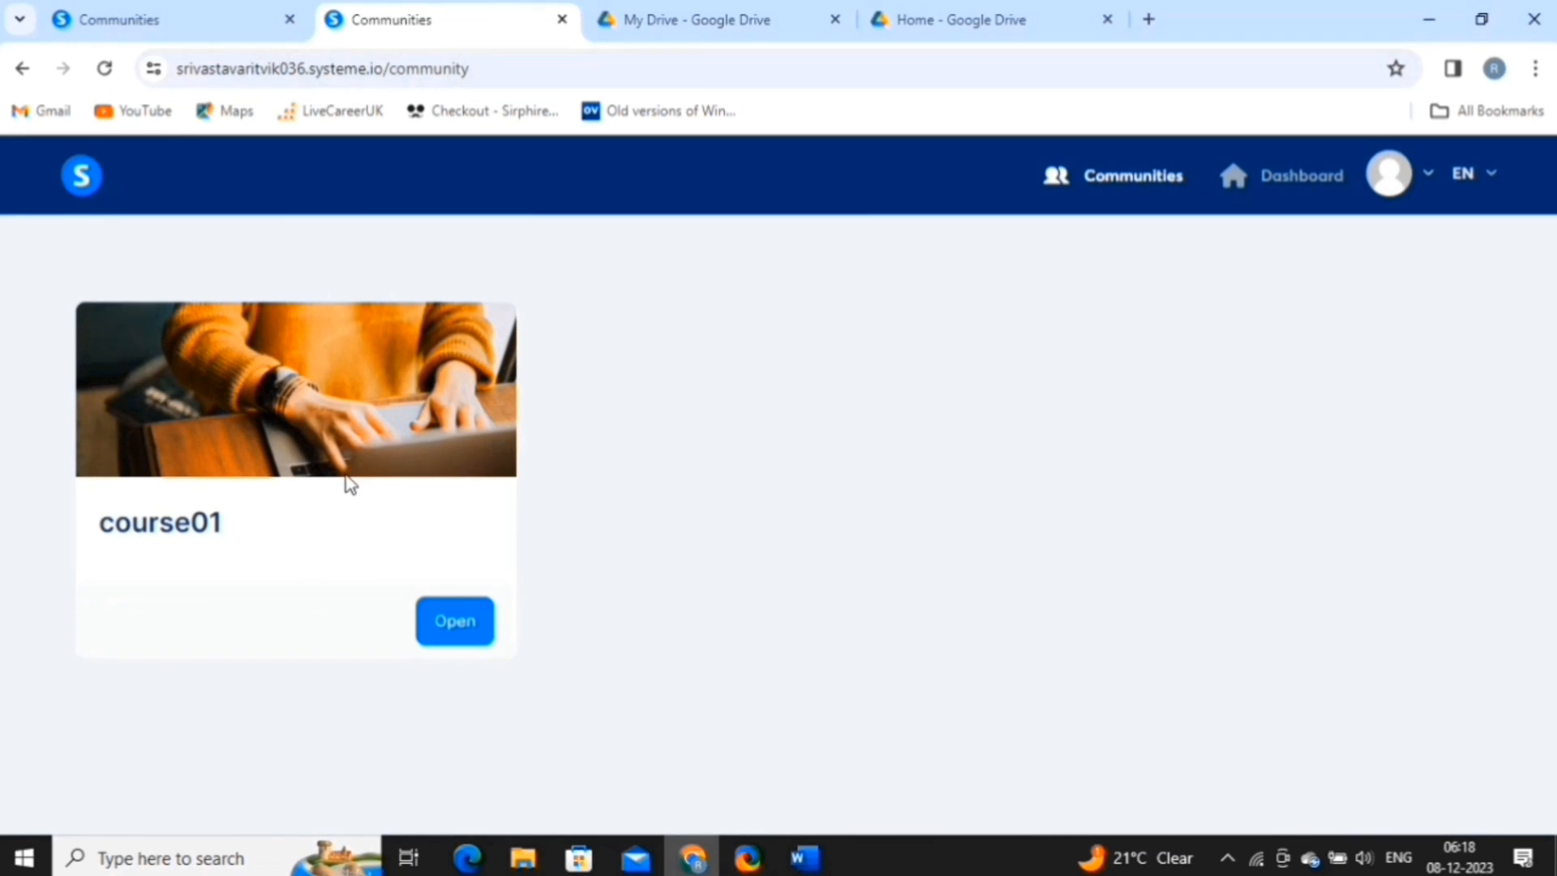
click(1302, 174)
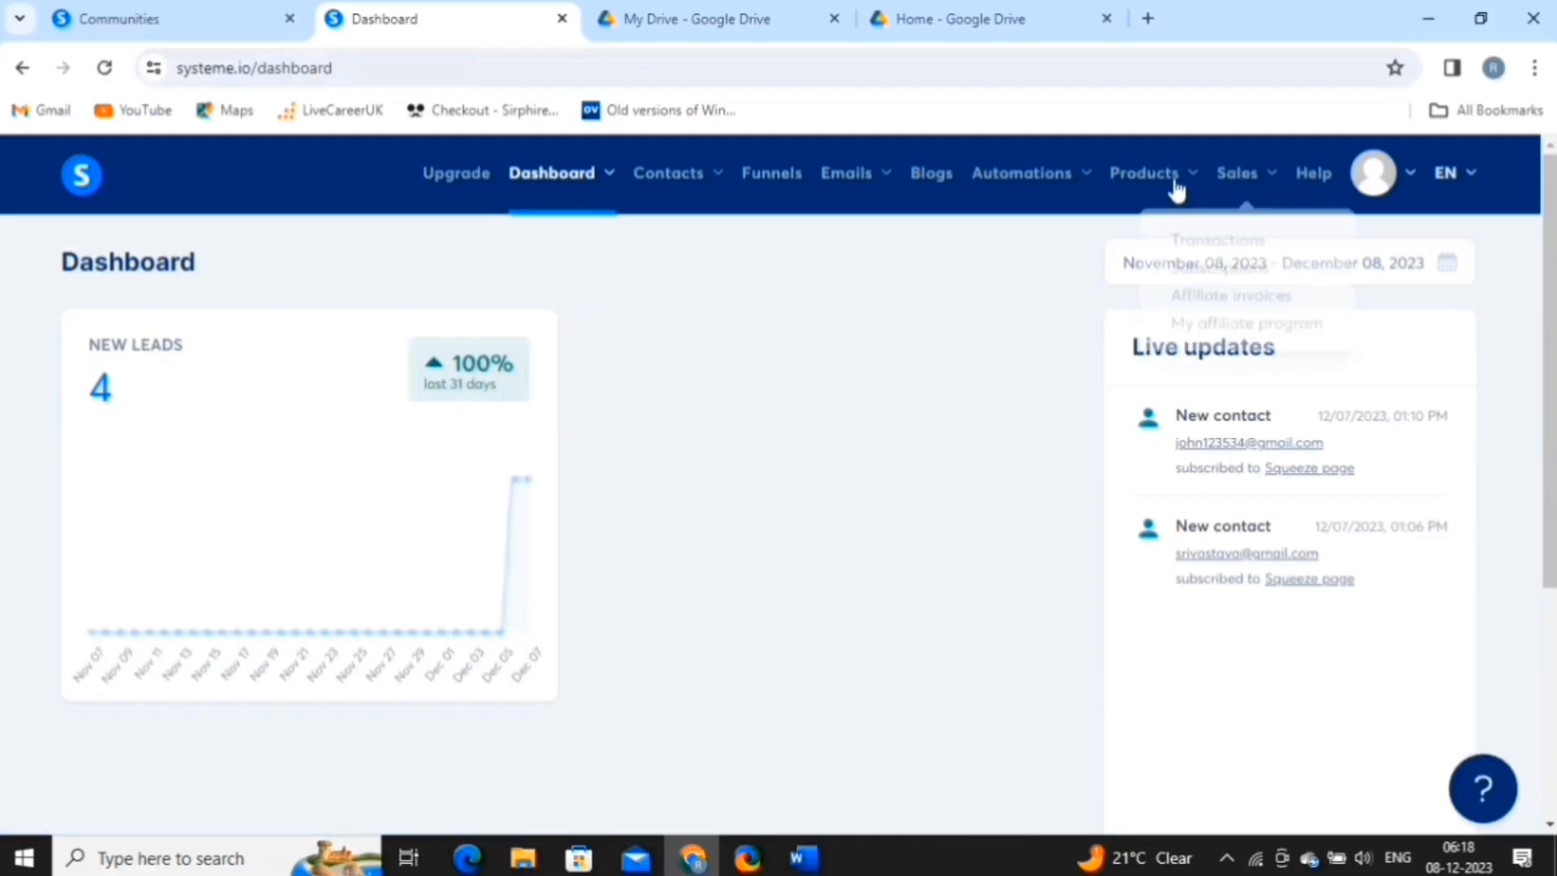
Create coupon hello5050off, code HELLO50, 48% off, limited to 10 uses, expiring 12/25/2023.
mouse_move(1176, 188)
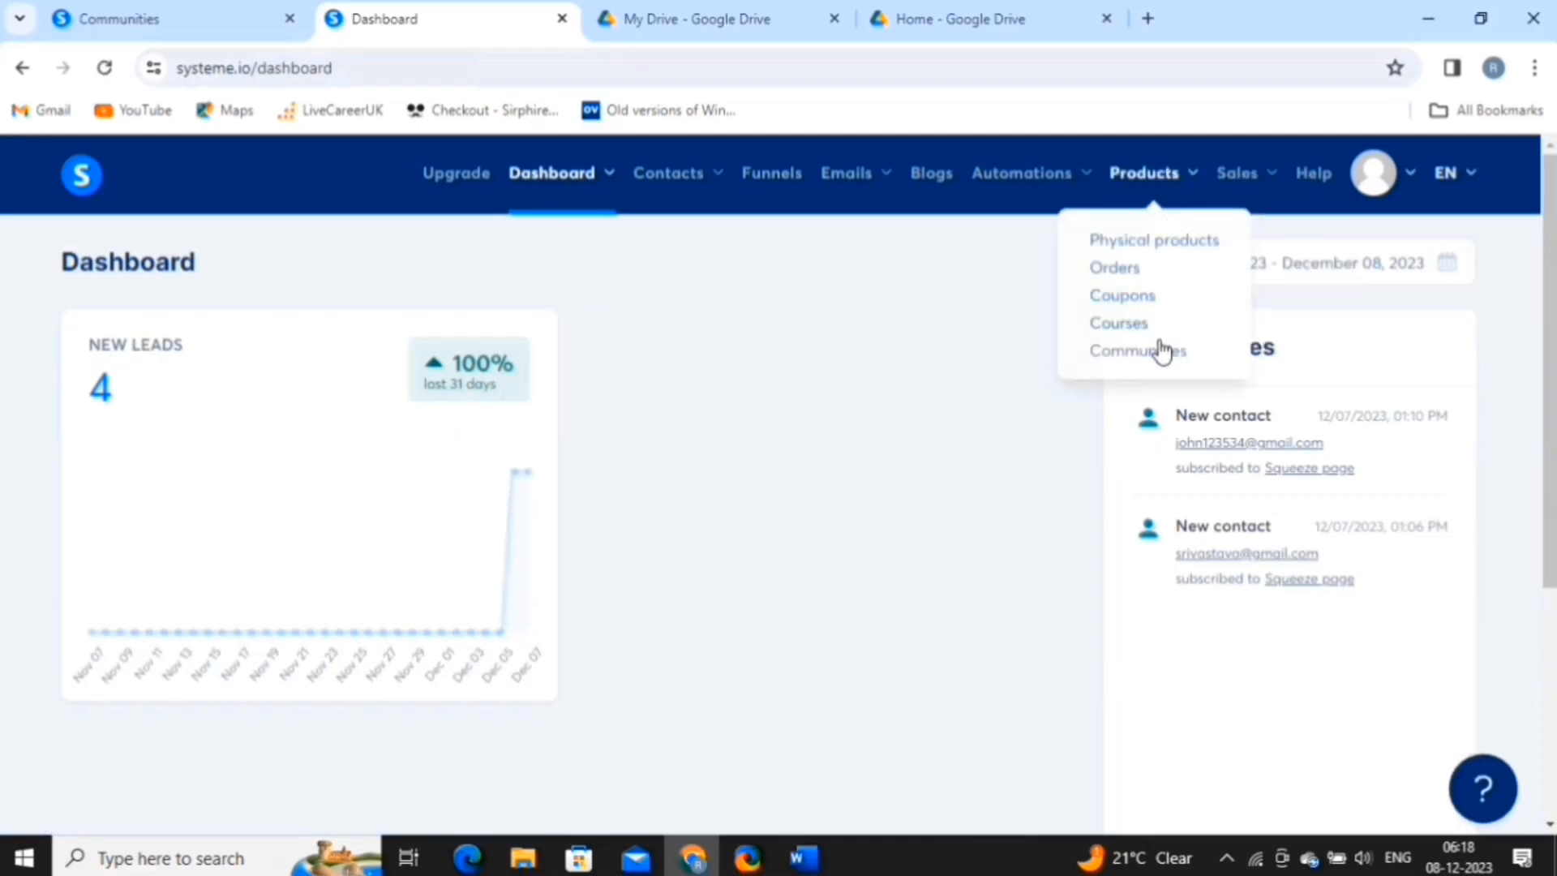
click(1127, 299)
click(1458, 280)
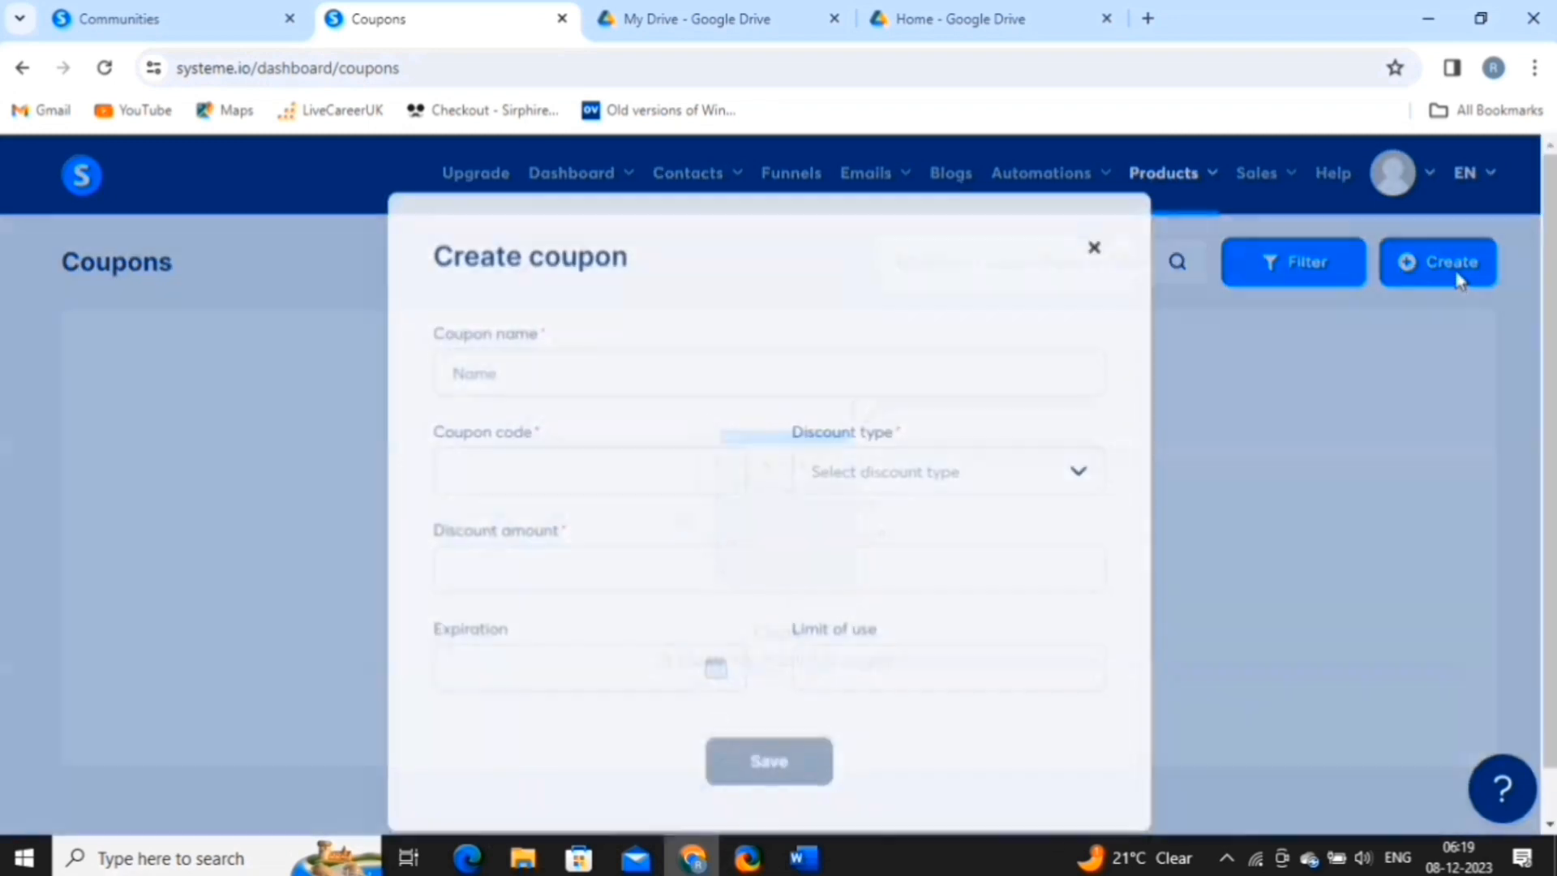
click(785, 362)
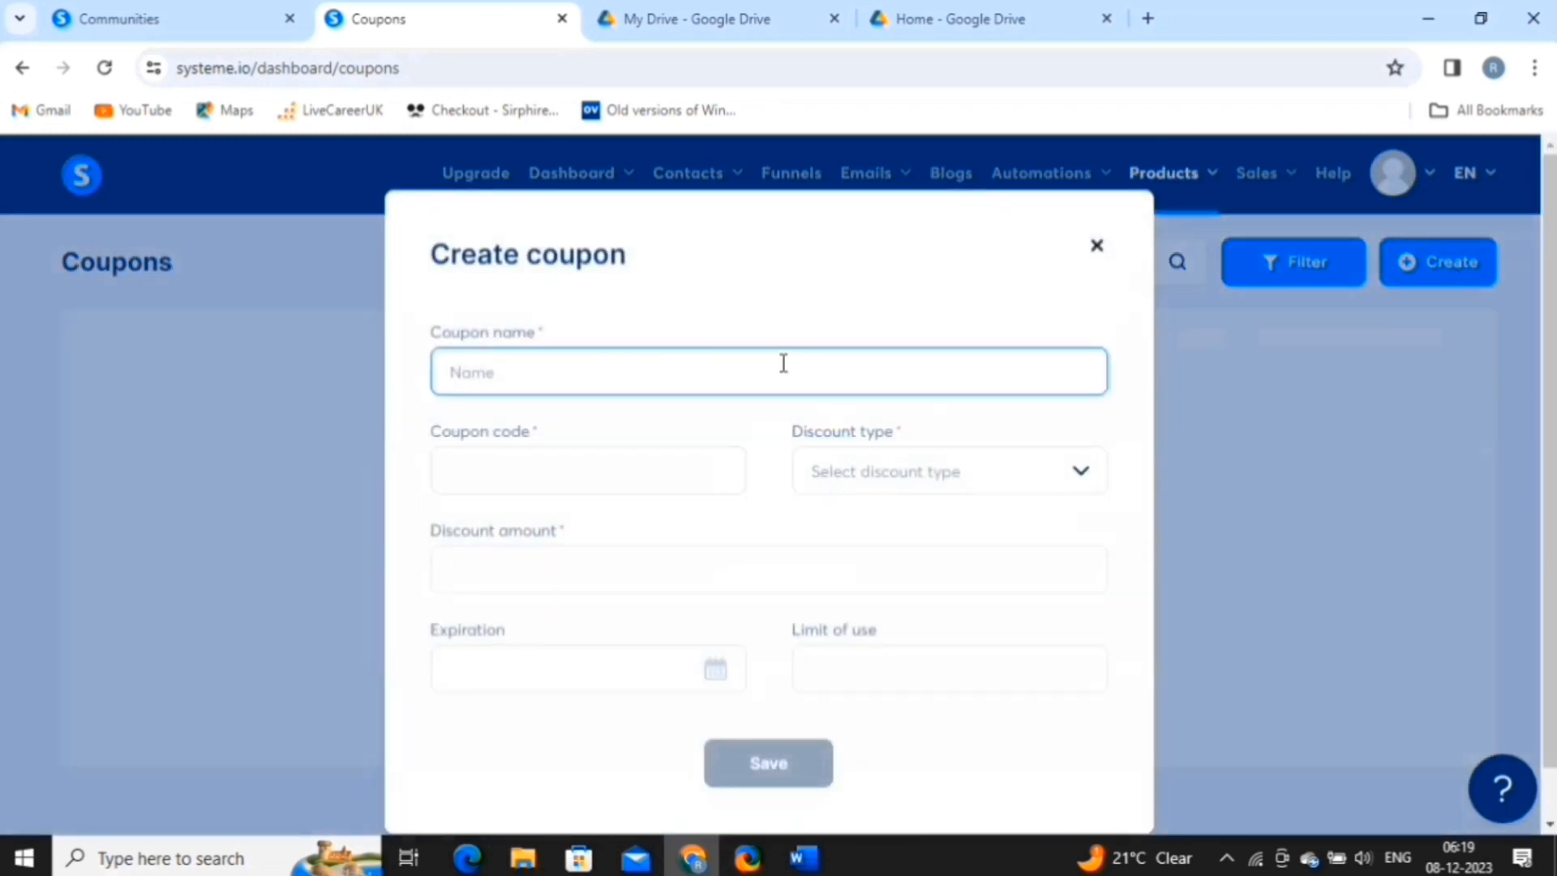
text(hello5050off)
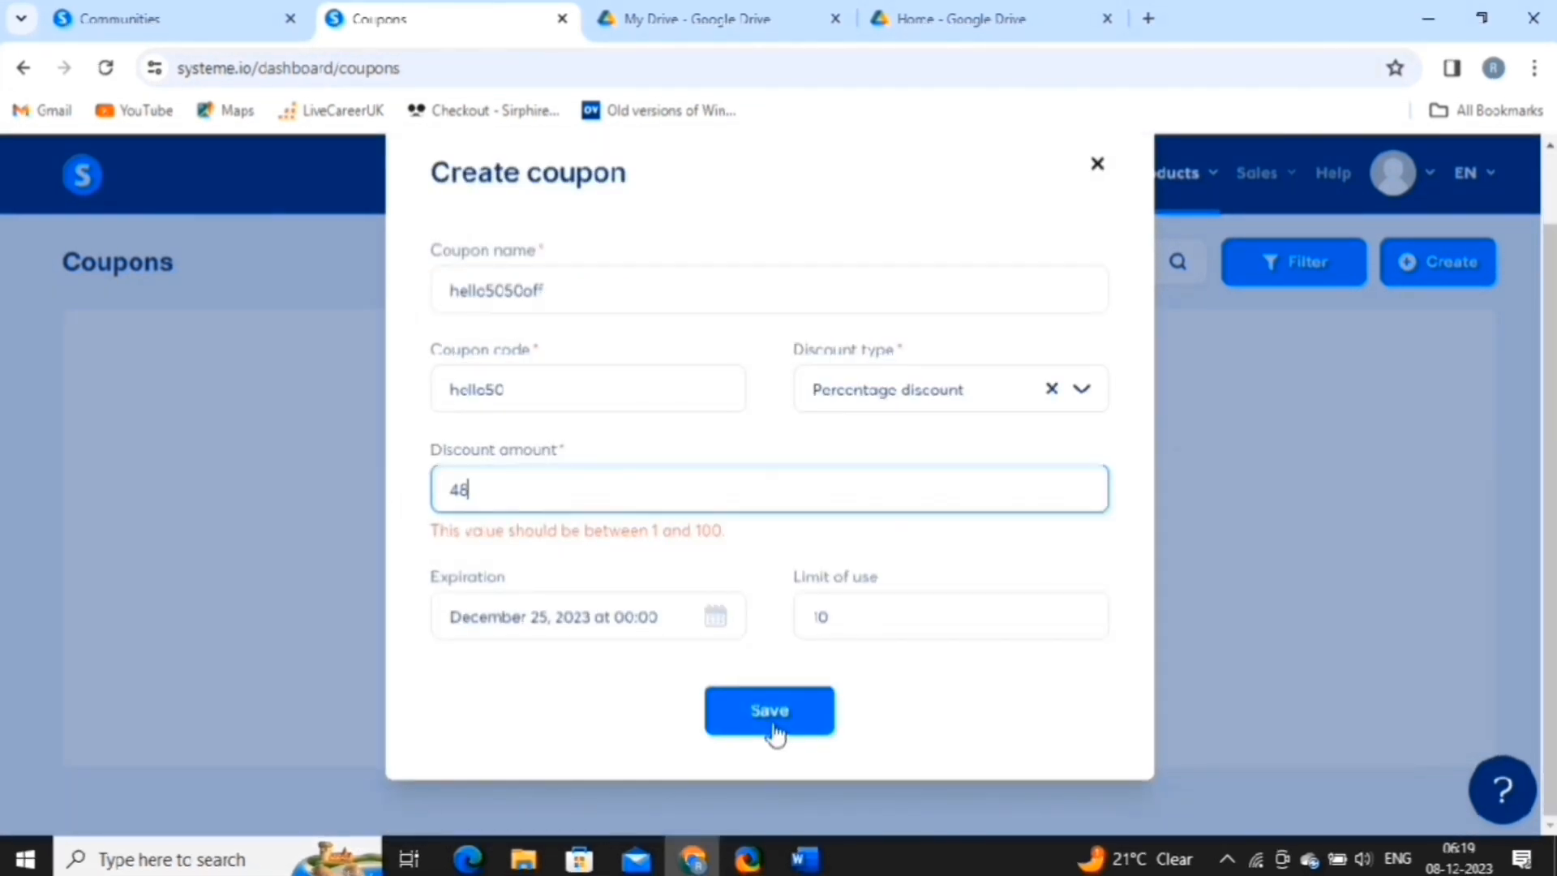
click(773, 726)
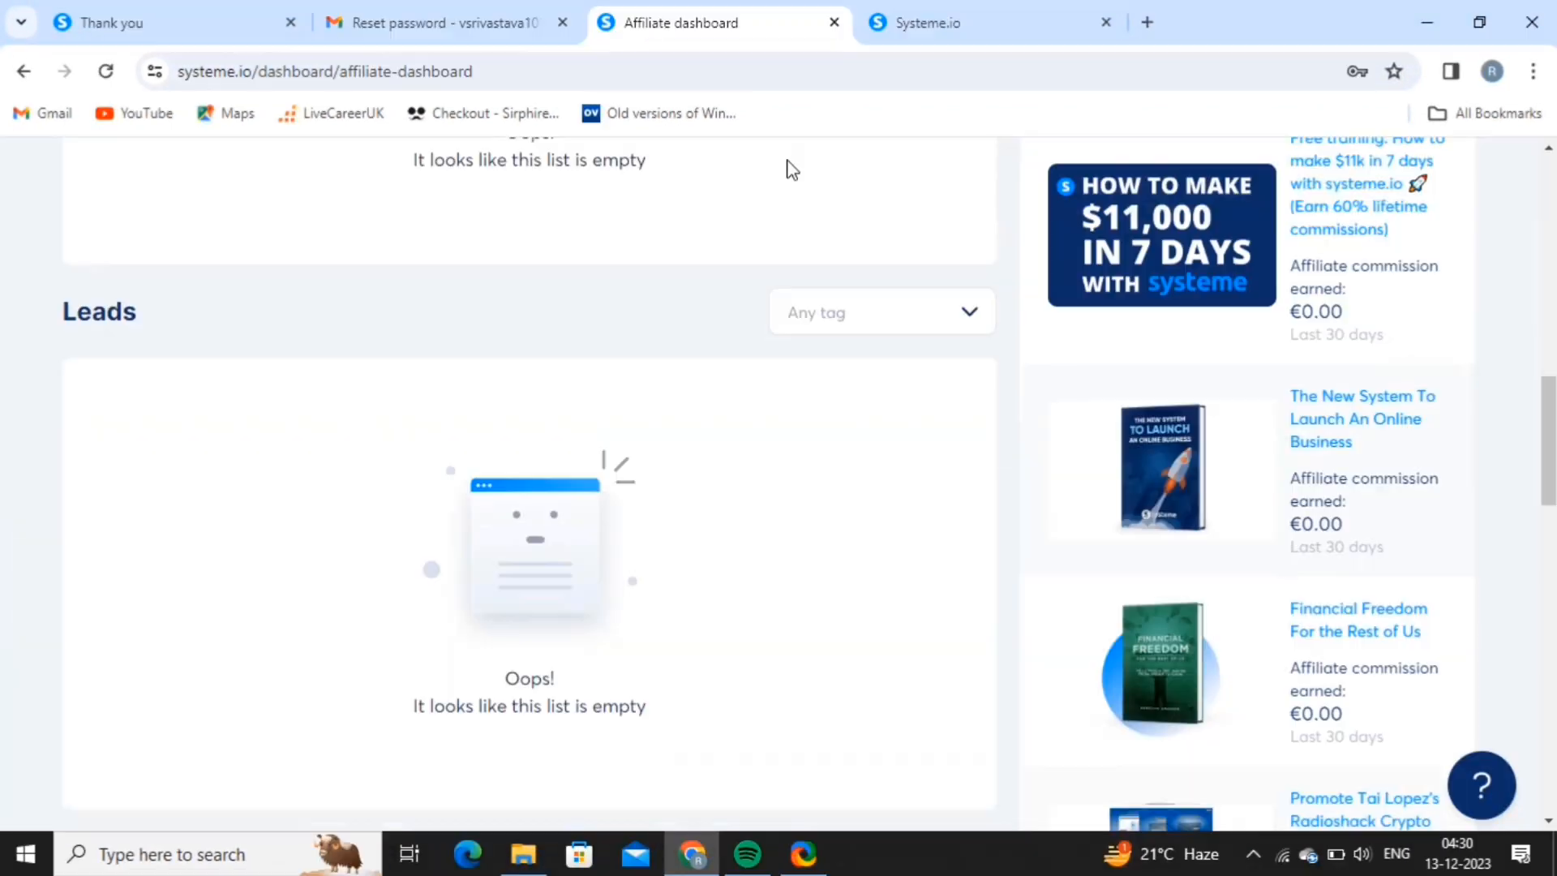
scroll(785, 163, down, 5)
scroll(787, 167, up, 15)
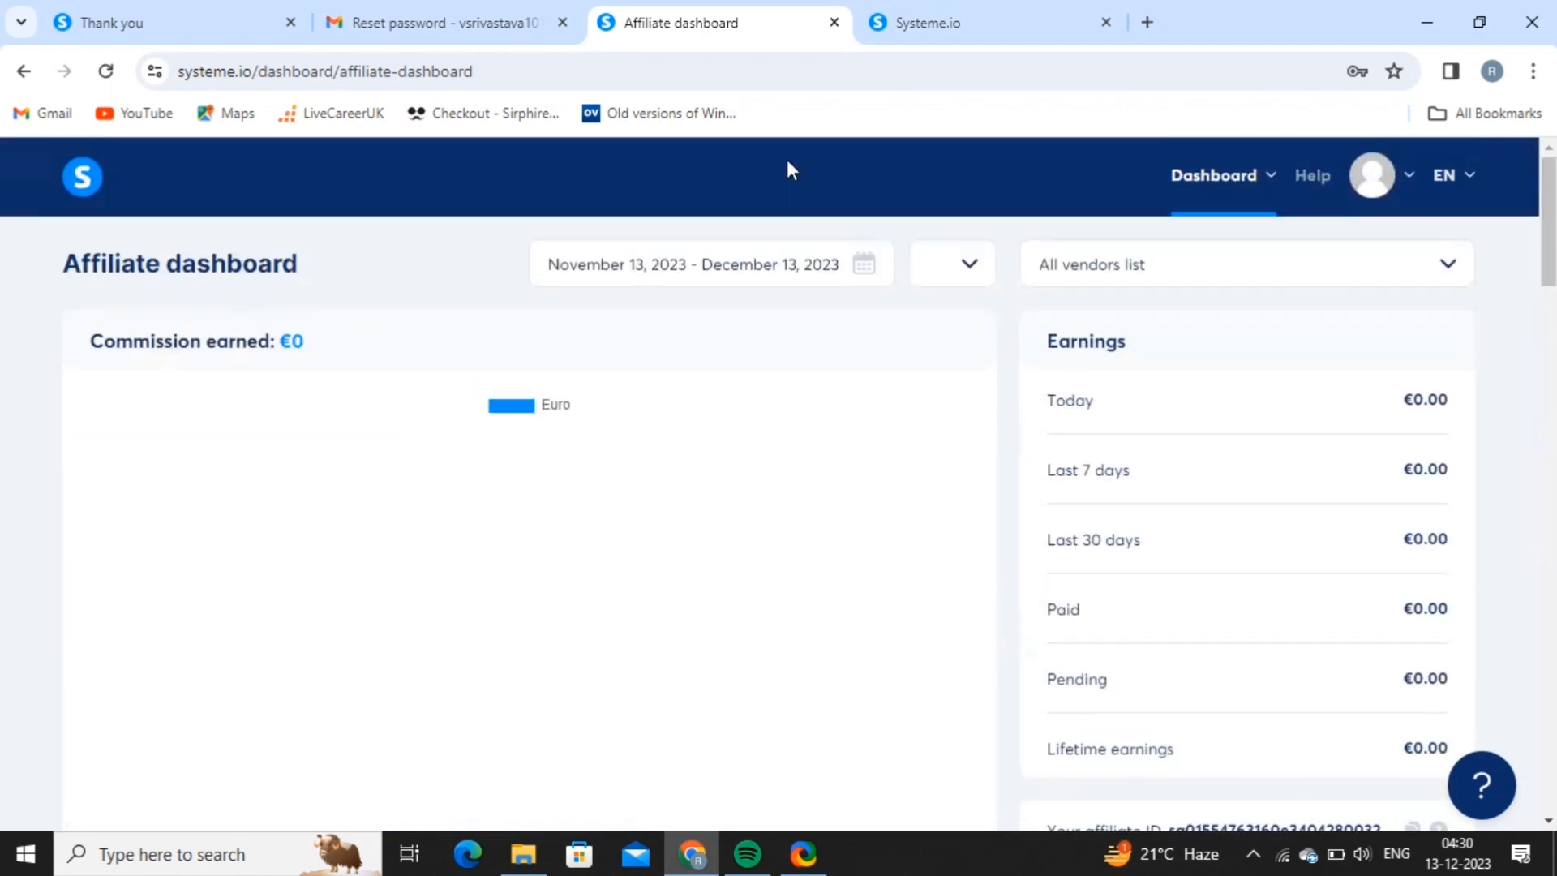